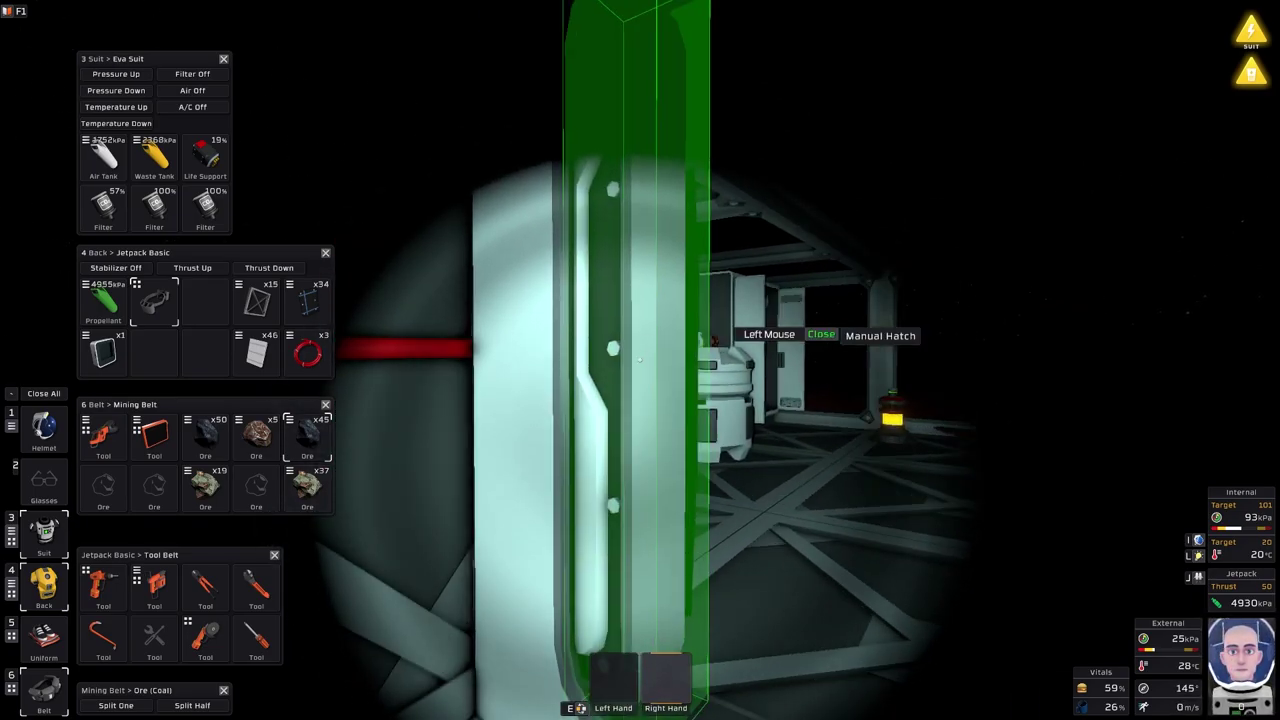
- Shut the manual hatch and walk forward toward the portable gas tank
left_click(640, 360)
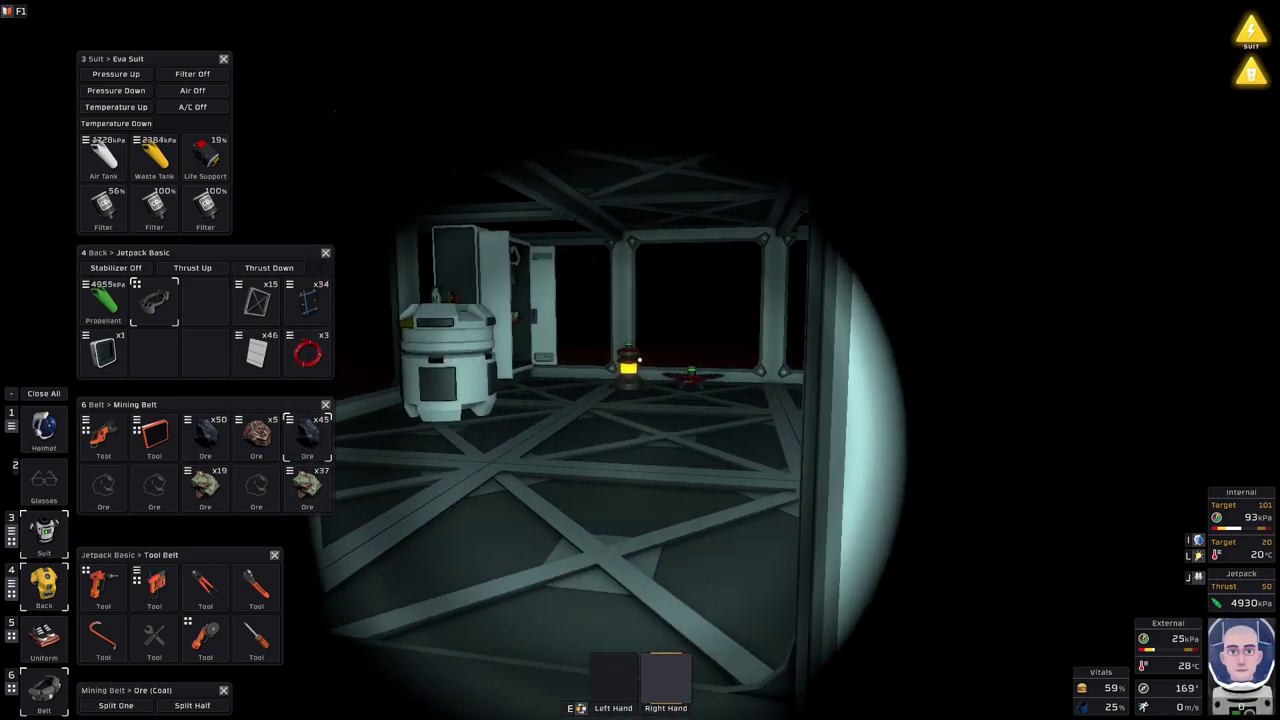
key("w")
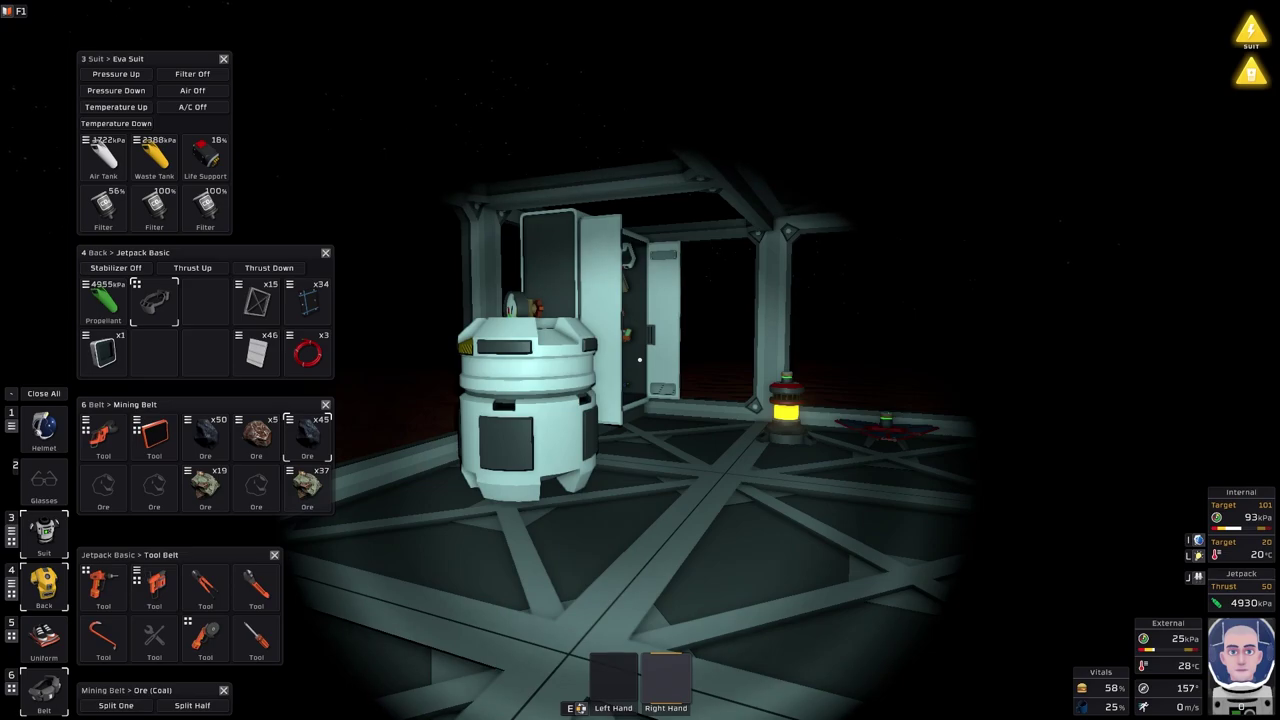
- Refill the suit's air tank and empty its waste tank at the portable gas tank
key("w")
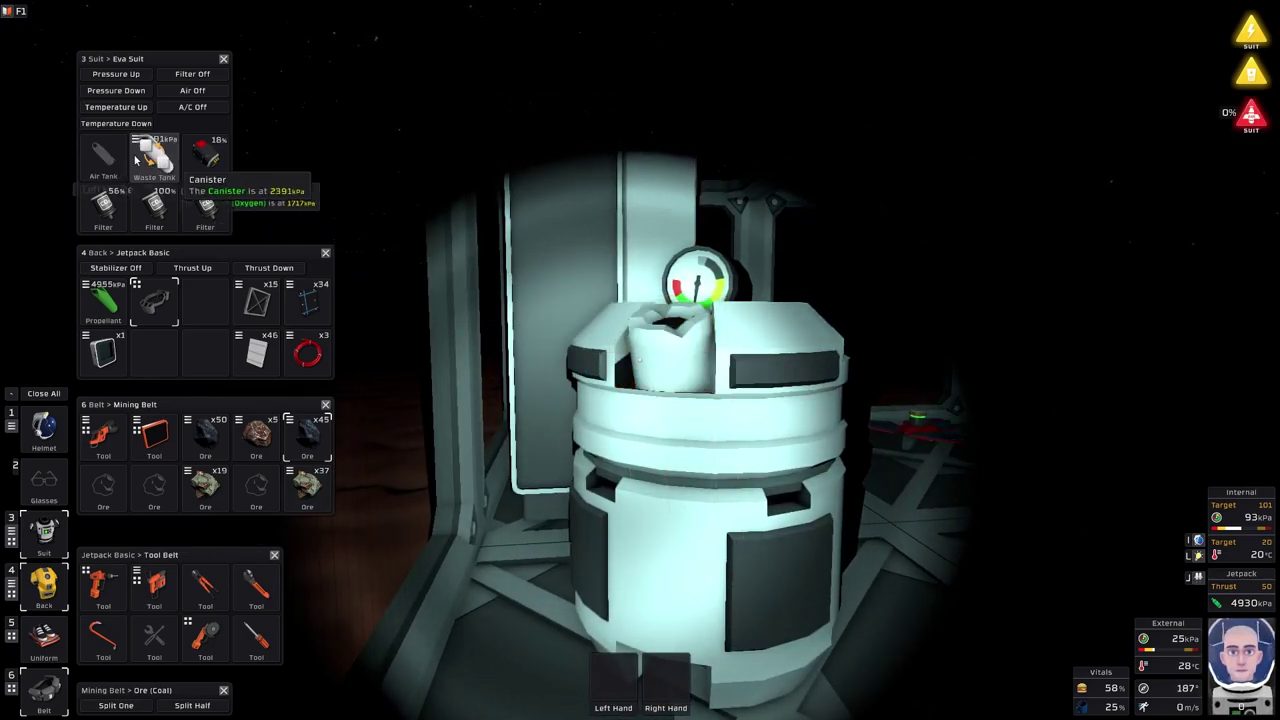
left_click(155, 155)
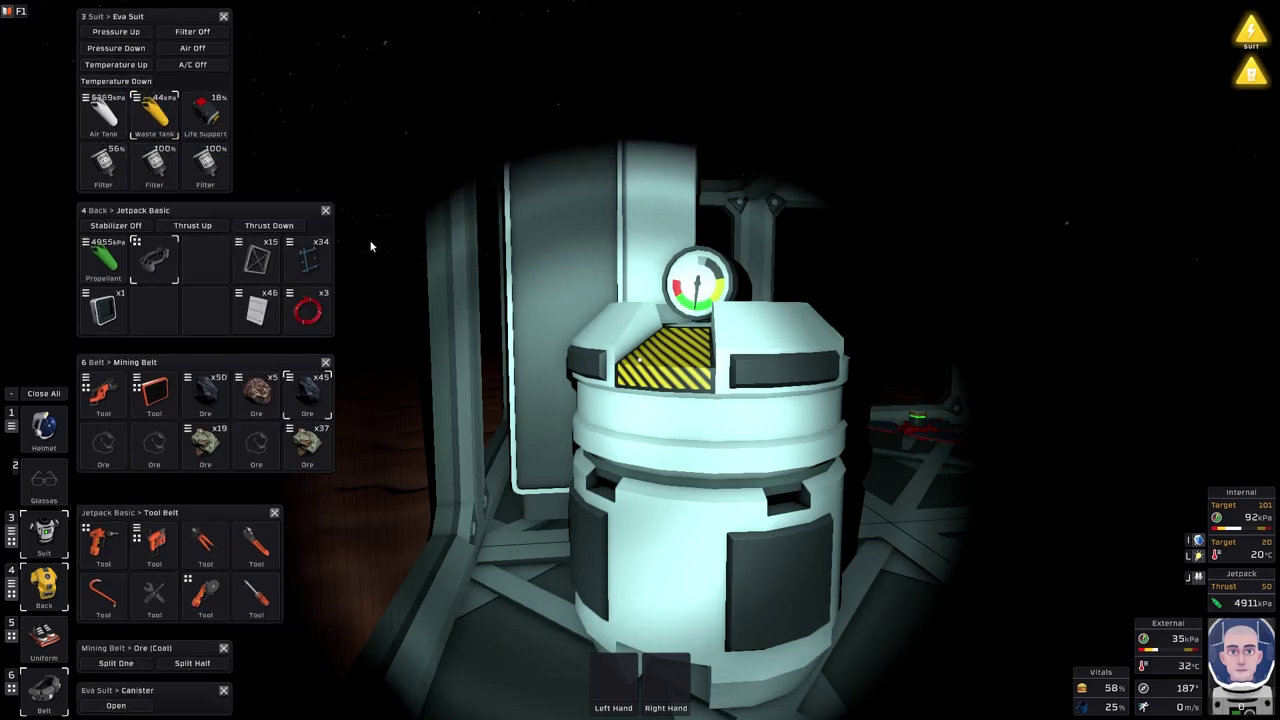
left_click(224, 691)
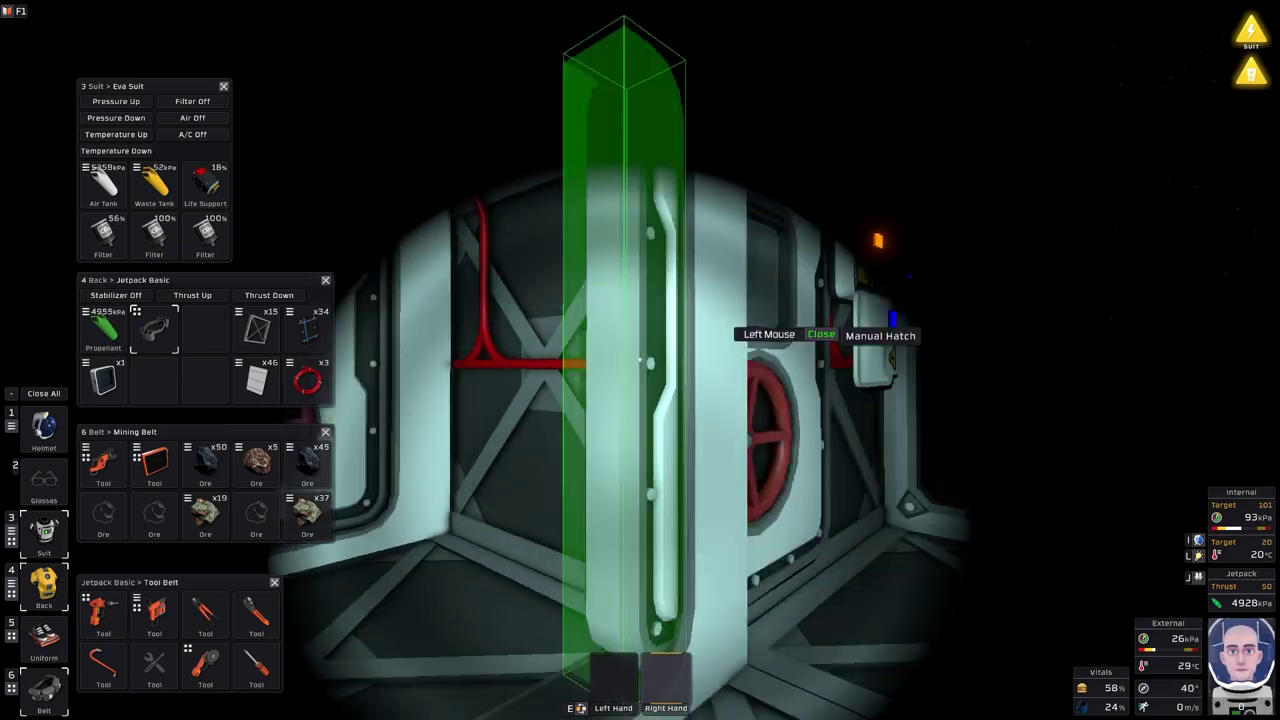
- Close the manual hatch, switch the active vent on, and enter inventory cursor mode
left_click(640, 360)
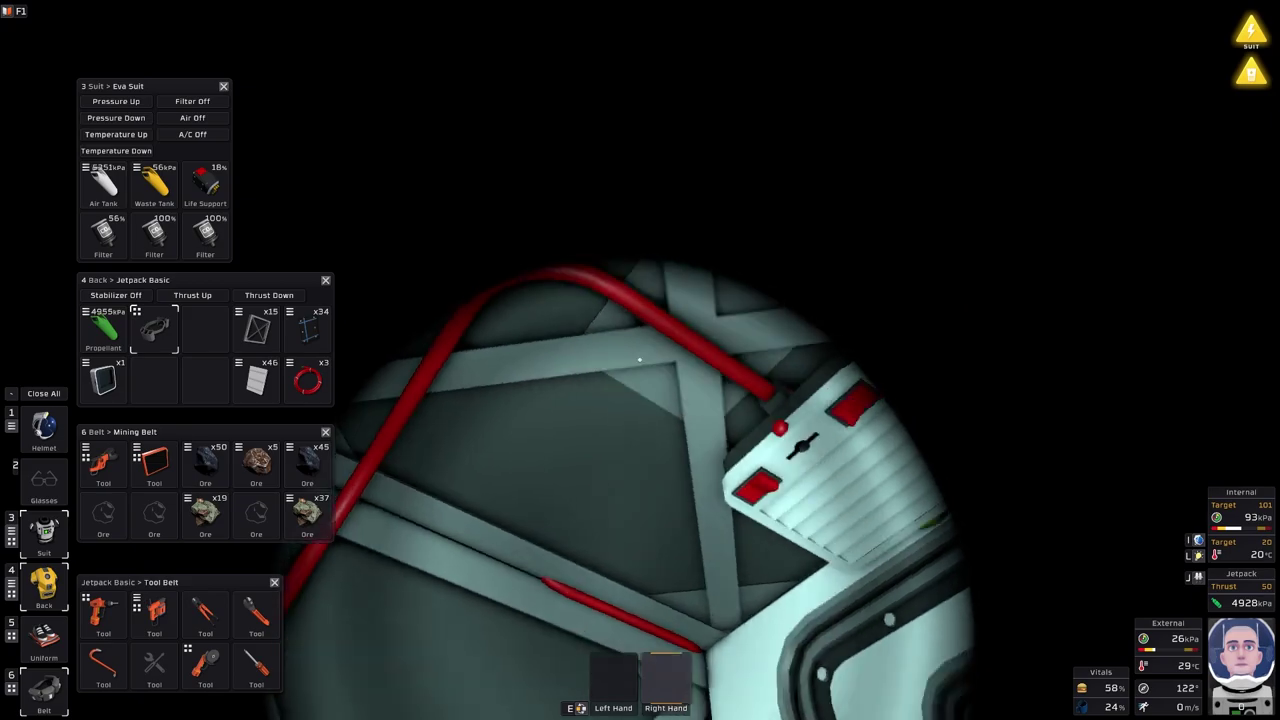
left_click(640, 360)
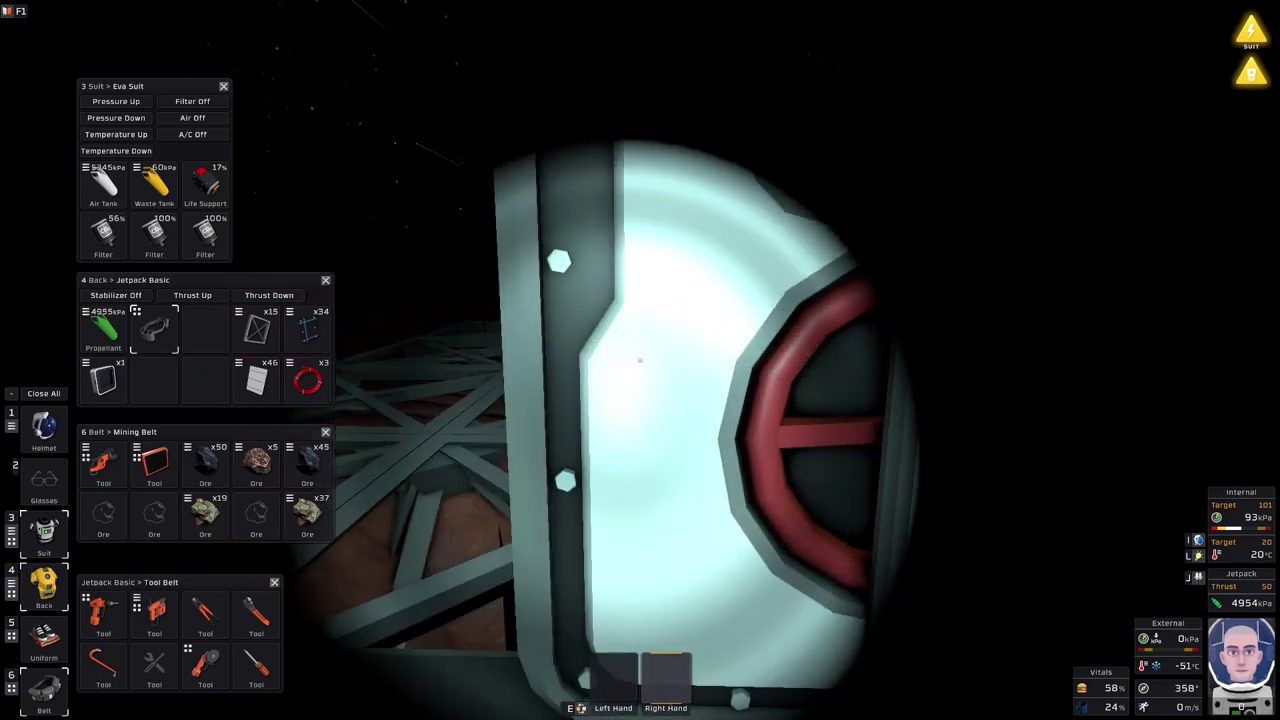
key("alt")
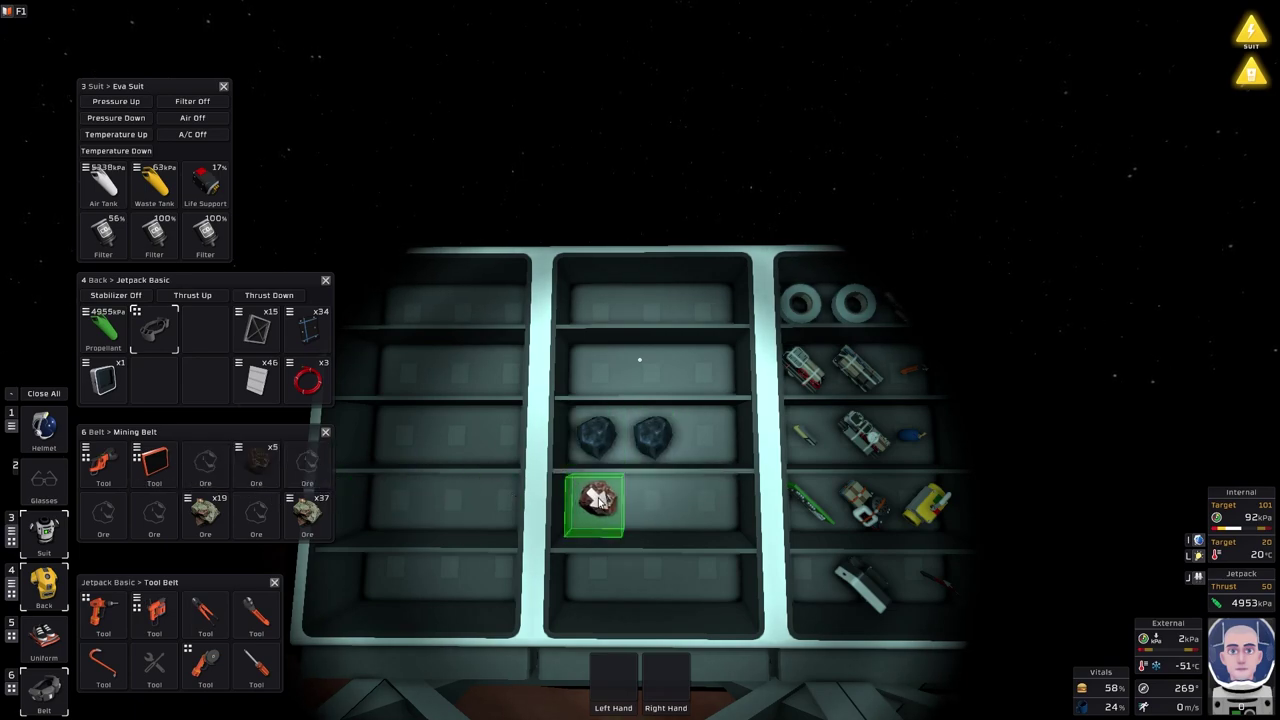
- Move the copper ore stack from the mining belt onto the storage shelf
left_click(324, 508)
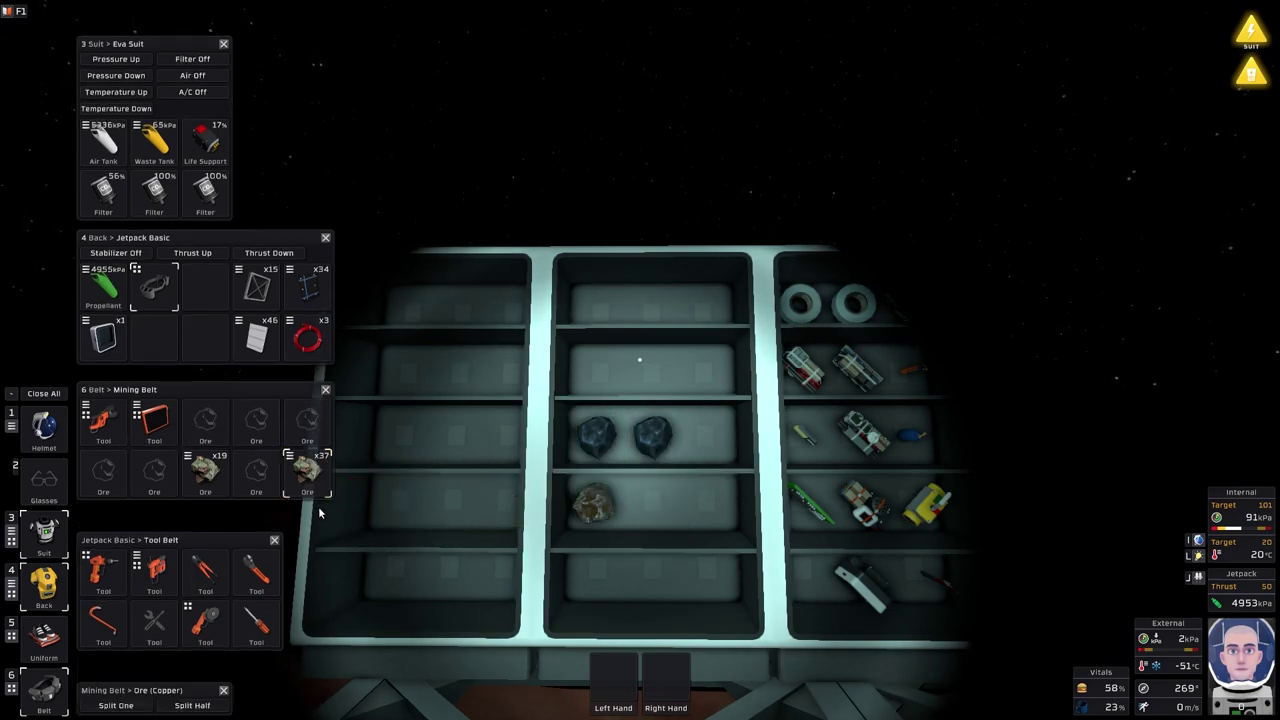
left_click(683, 520)
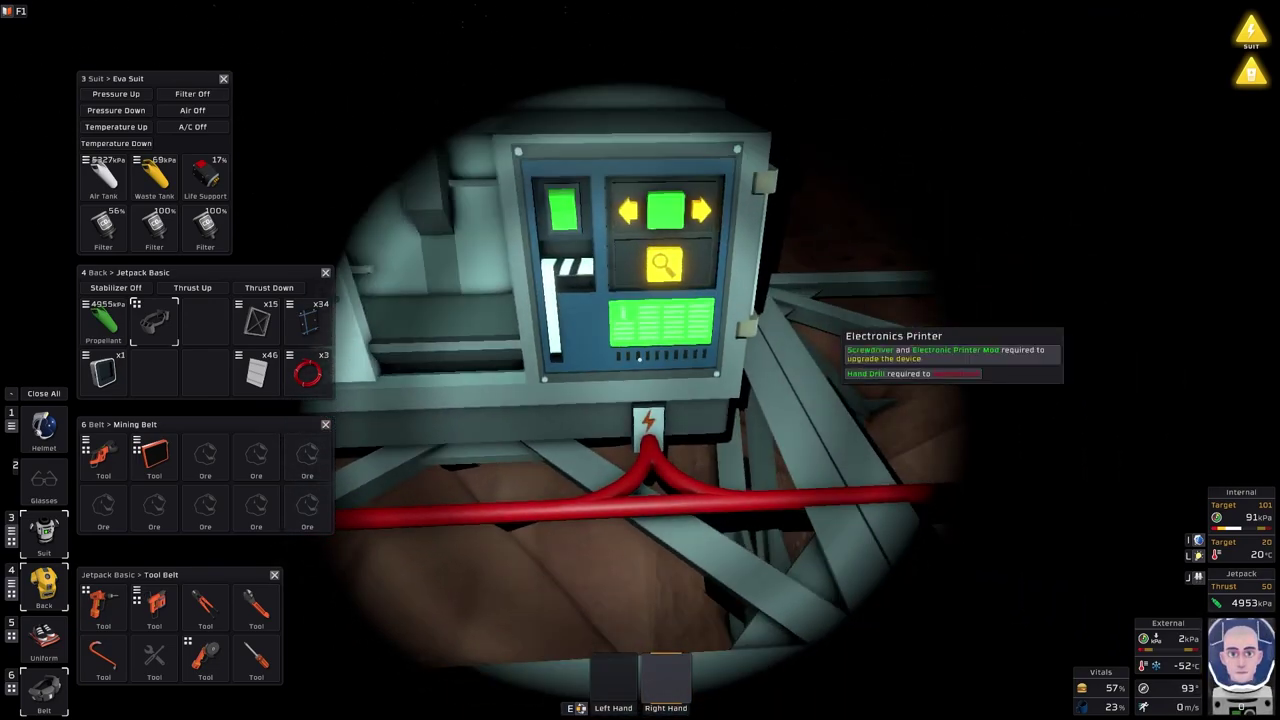
- Set the printer to Kit (Solar Panel Basic), insert an iron ingot, and take copper ore
left_click(662, 264)
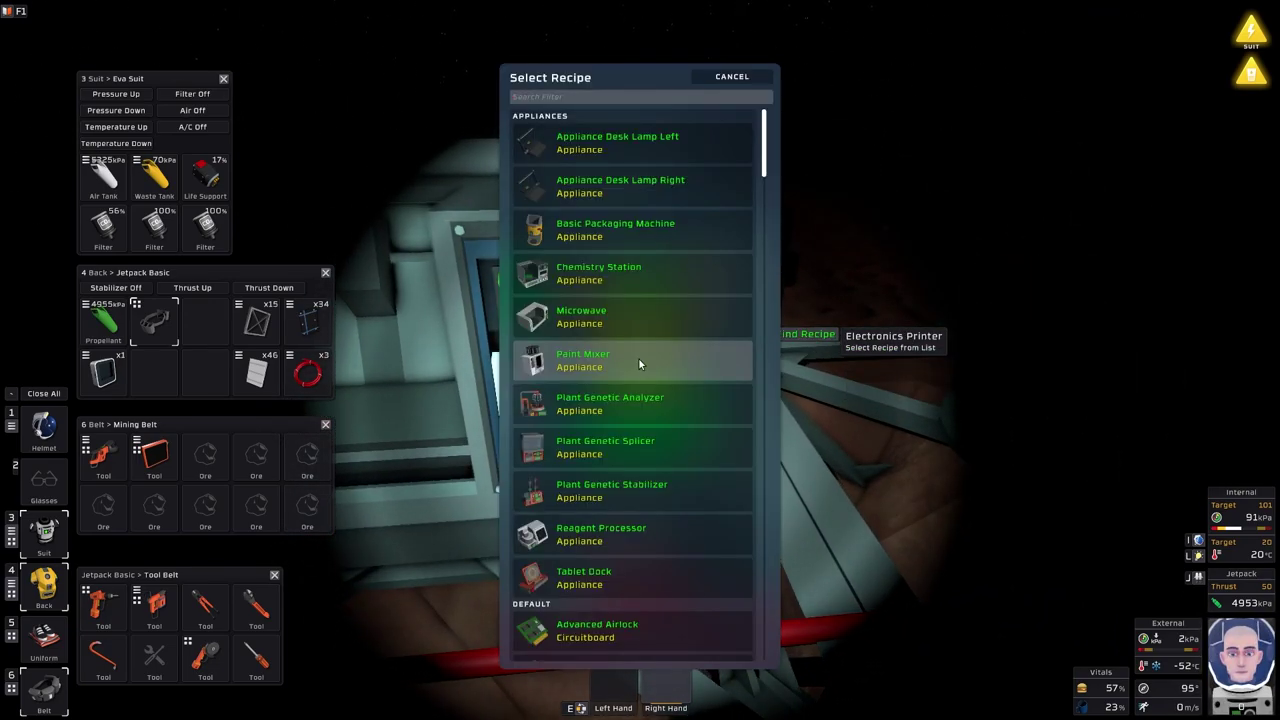
type("sola")
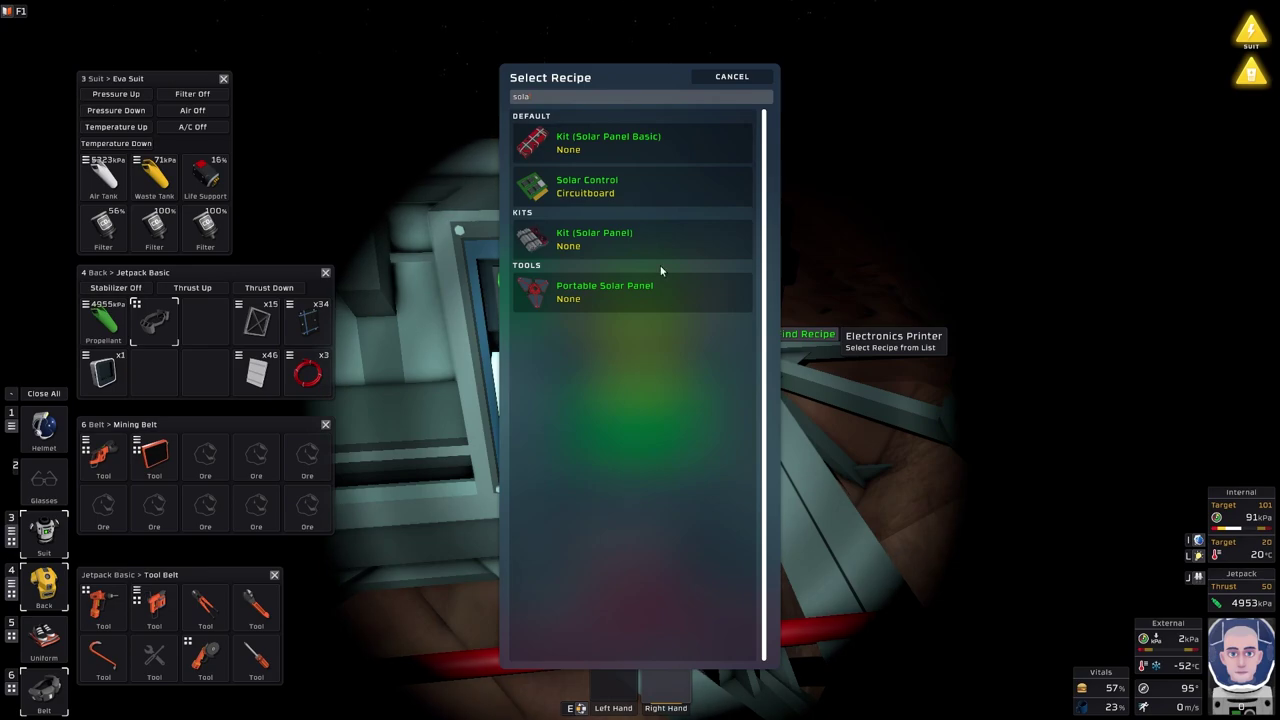
left_click(635, 143)
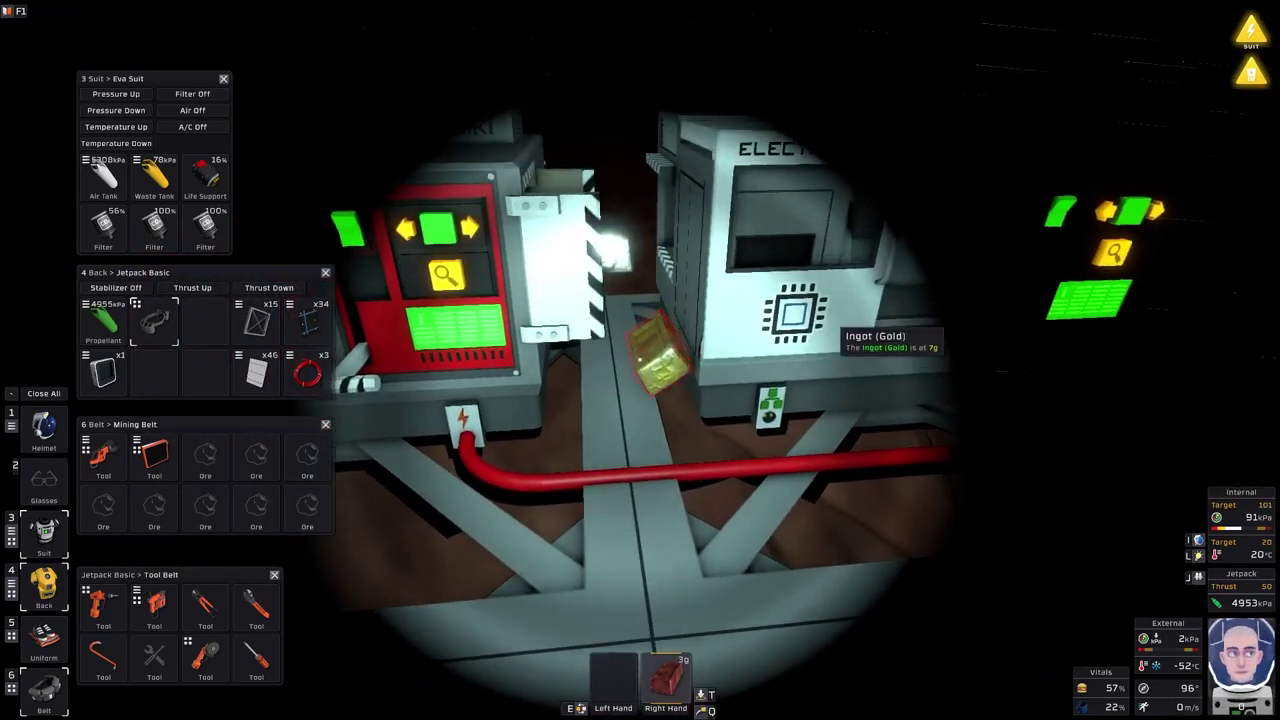
left_click(640, 360)
left_click(640, 360)
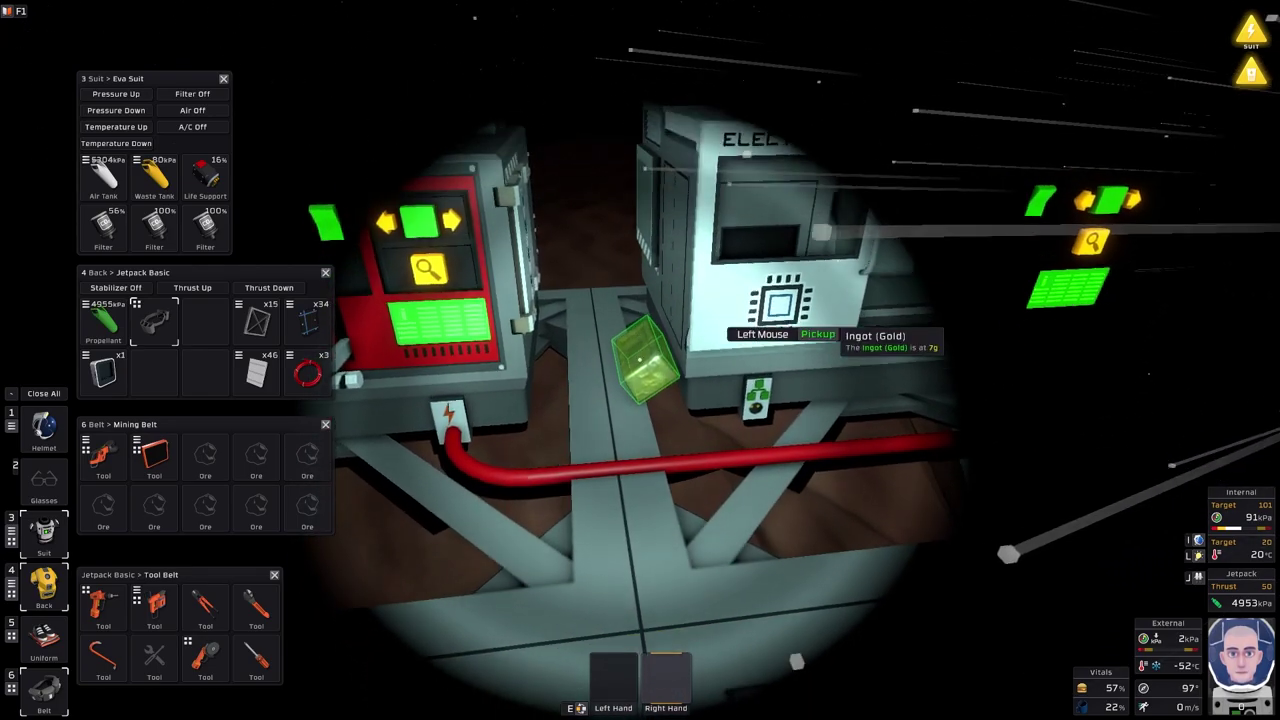
left_click(640, 360)
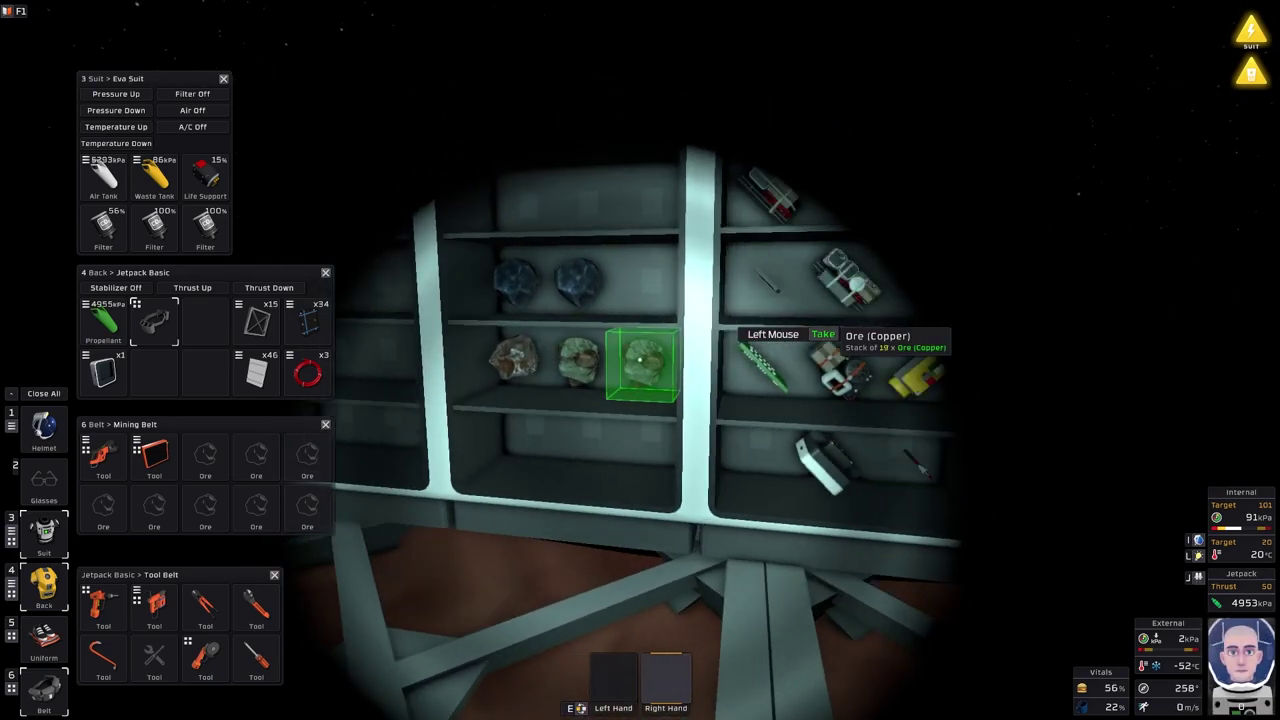
left_click(639, 360)
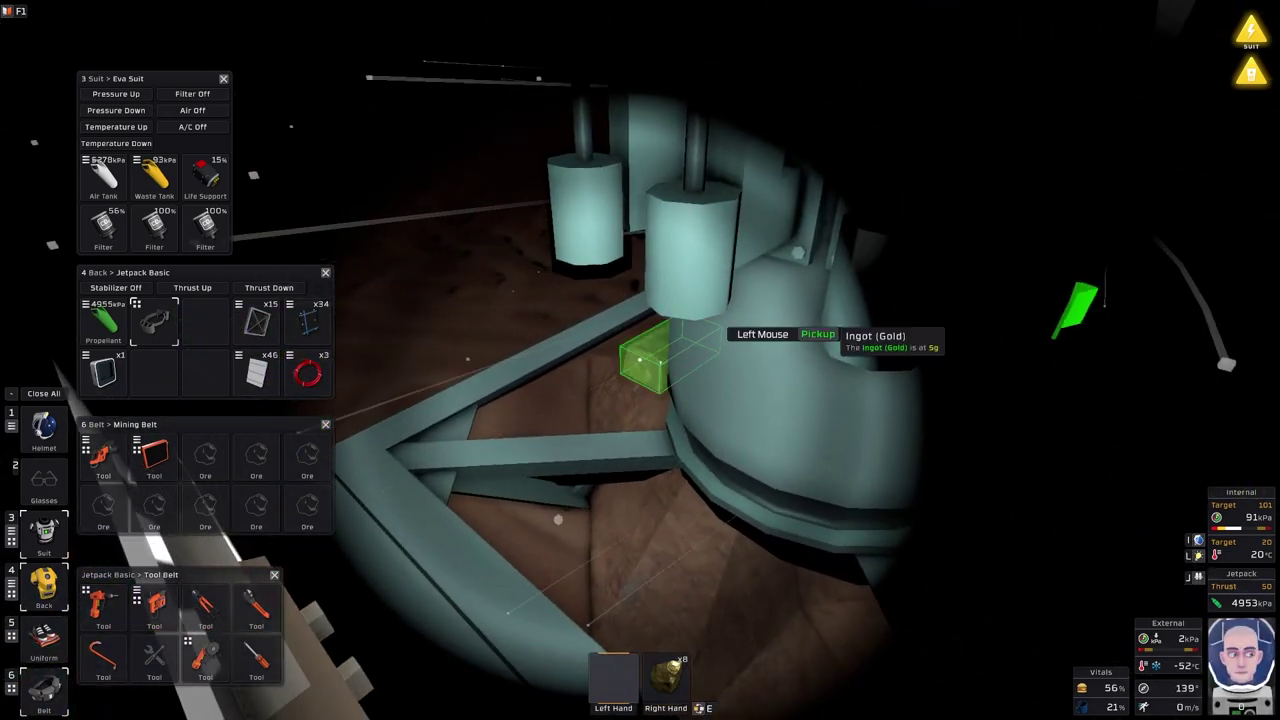
- Deposit the gold ingot and activate the arc furnace to smelt the copper ore
left_click(640, 360)
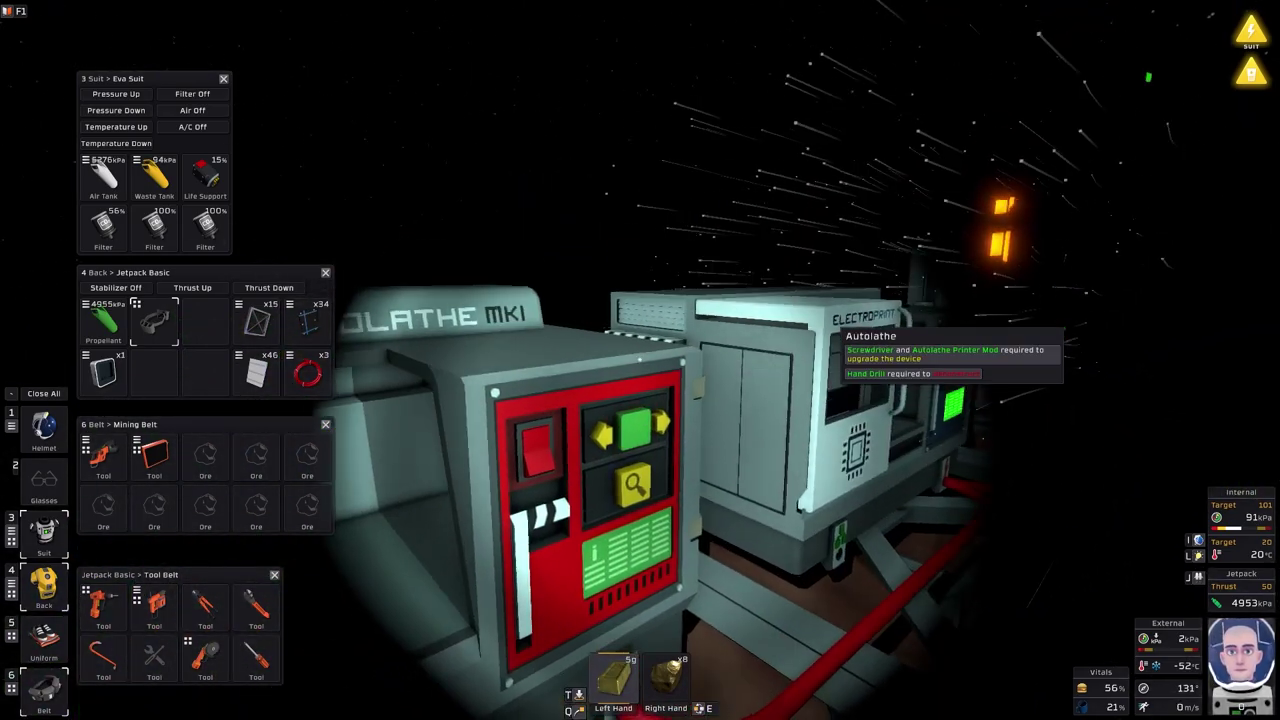
left_click(640, 360)
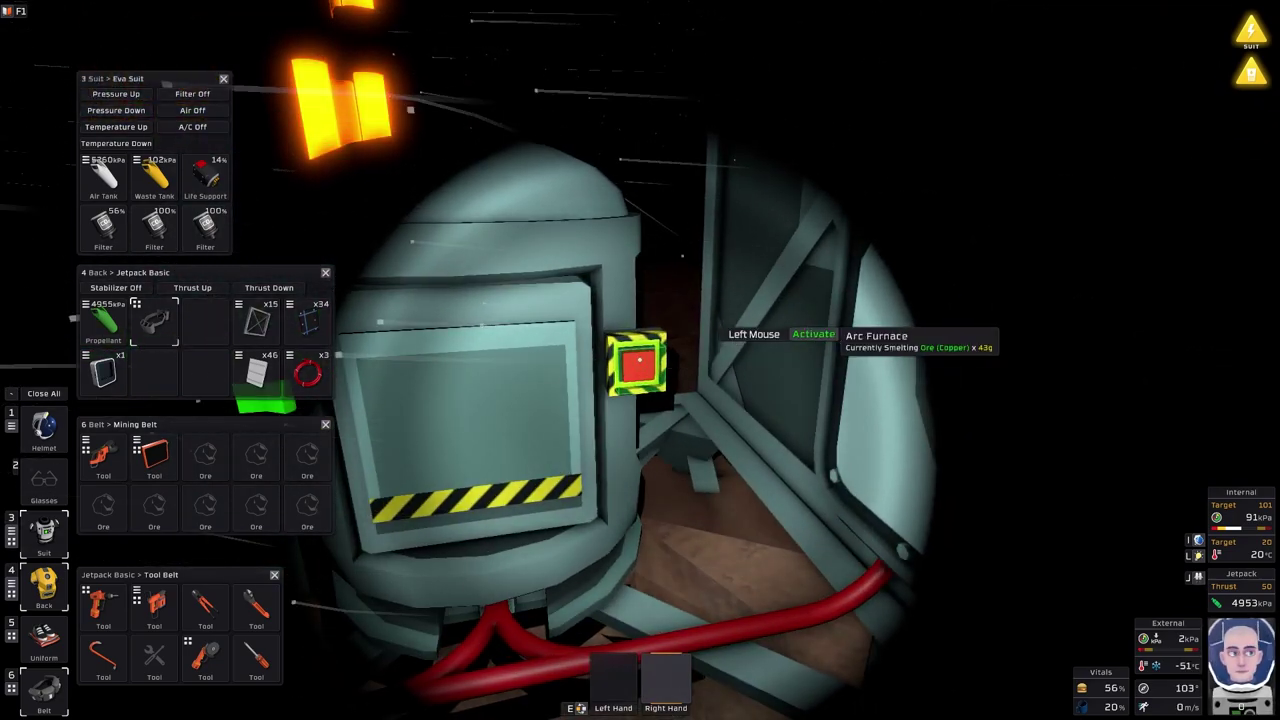
left_click(640, 360)
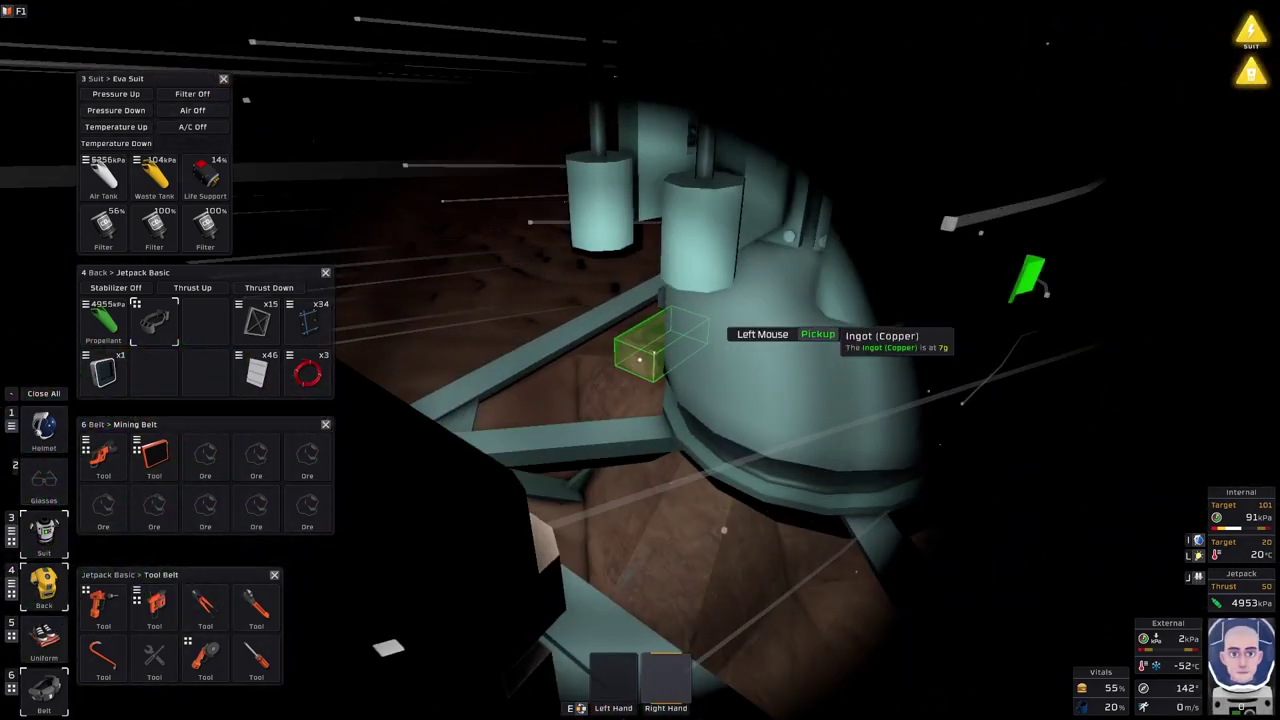
- Move the copper ingot into the electronics printer and open the manual hatch
left_click(640, 360)
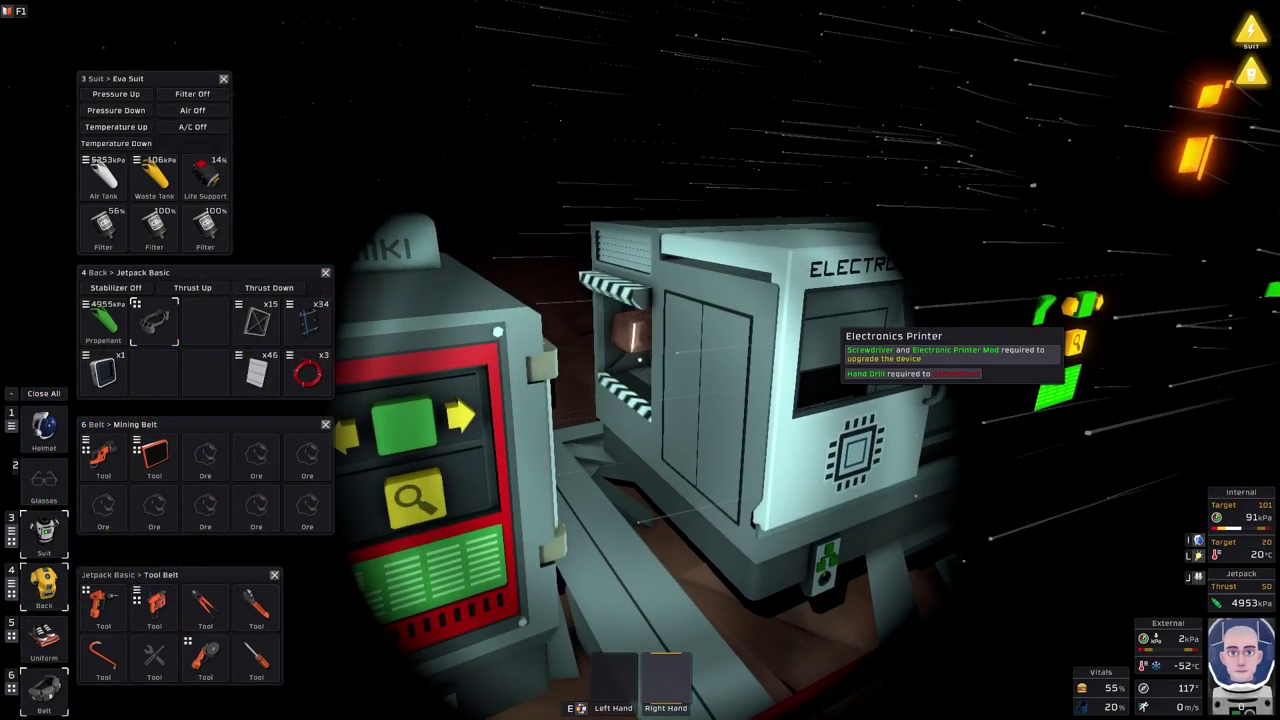
left_click(640, 360)
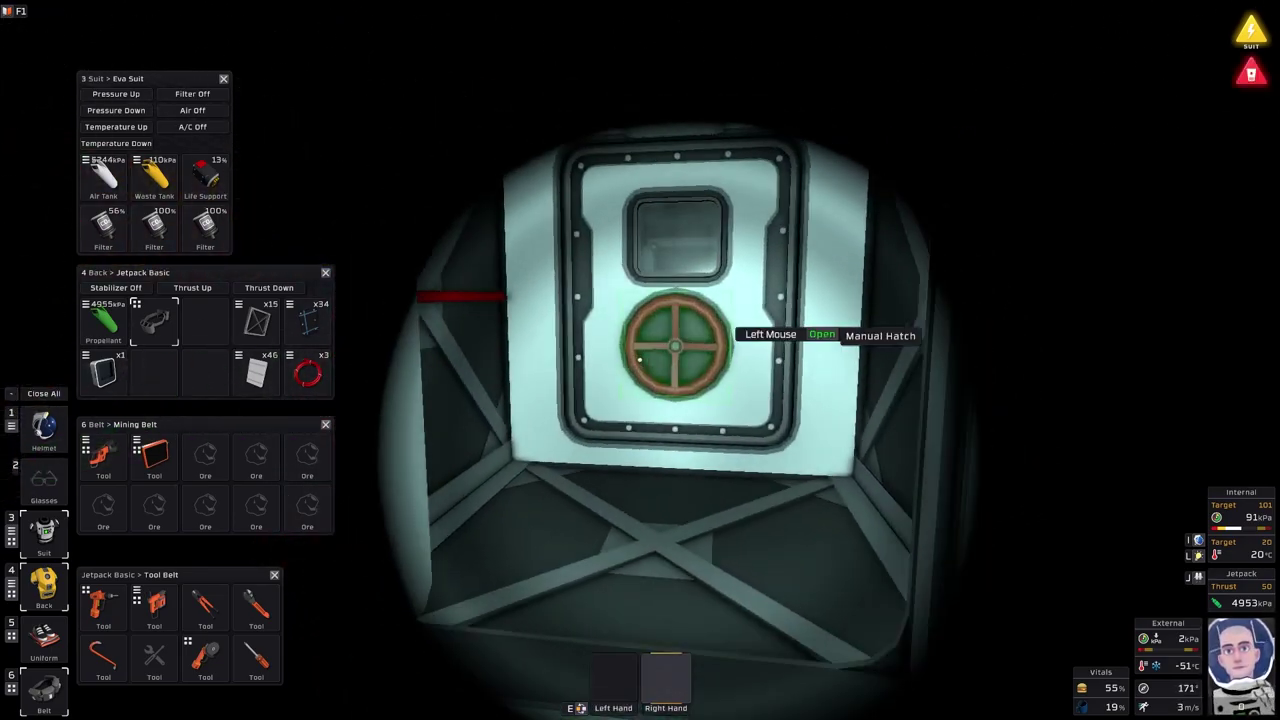
left_click(640, 360)
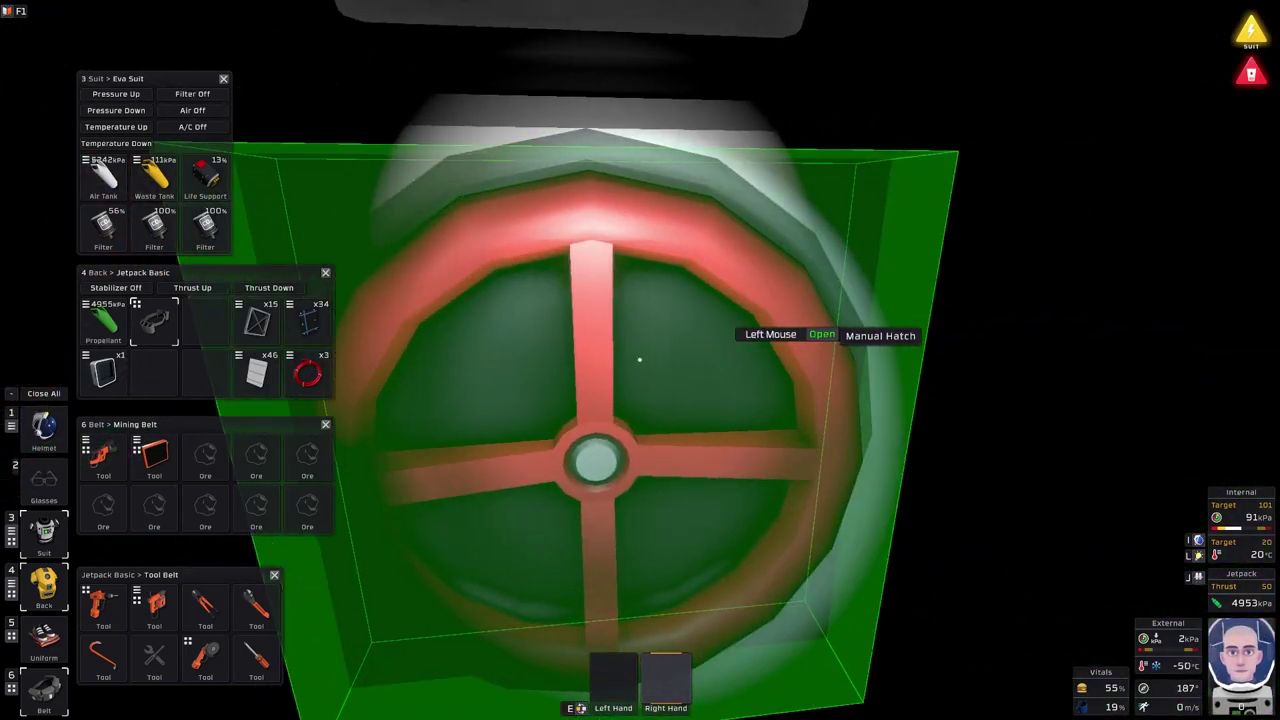
- Shut the hatch behind you and take a water bottle from the locker
left_click(640, 360)
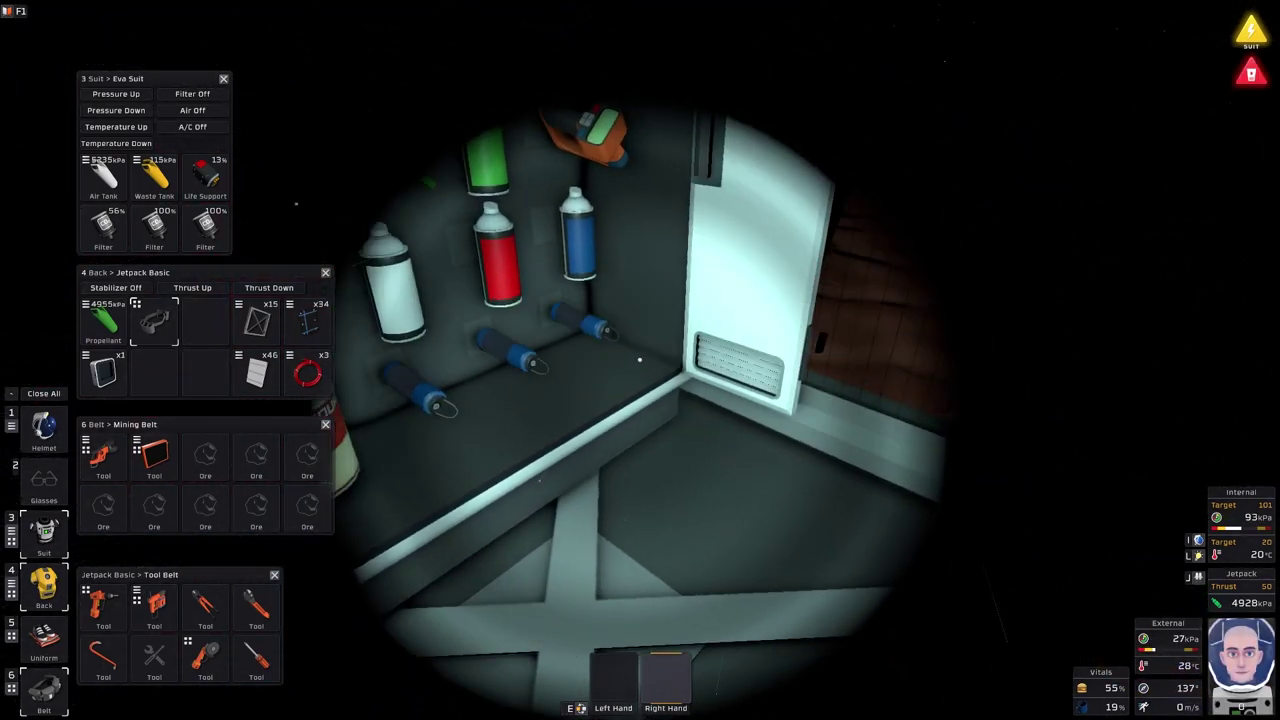
left_click(640, 360)
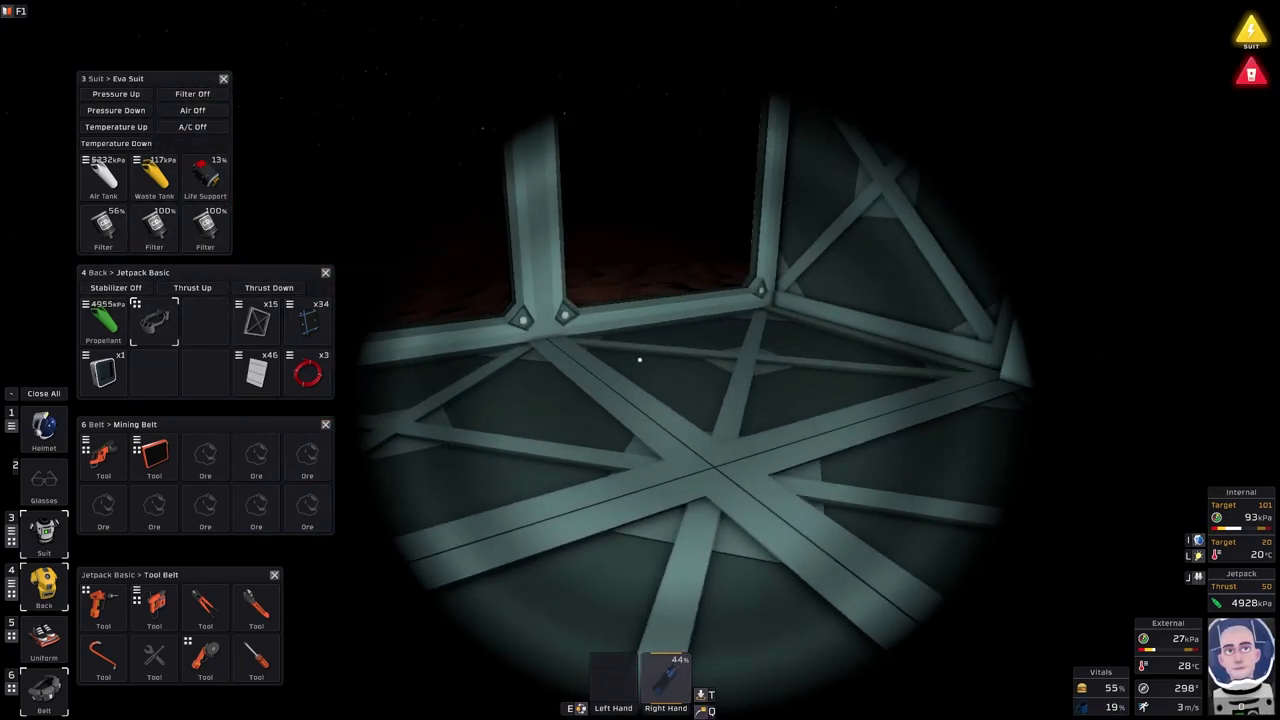
left_click(224, 79)
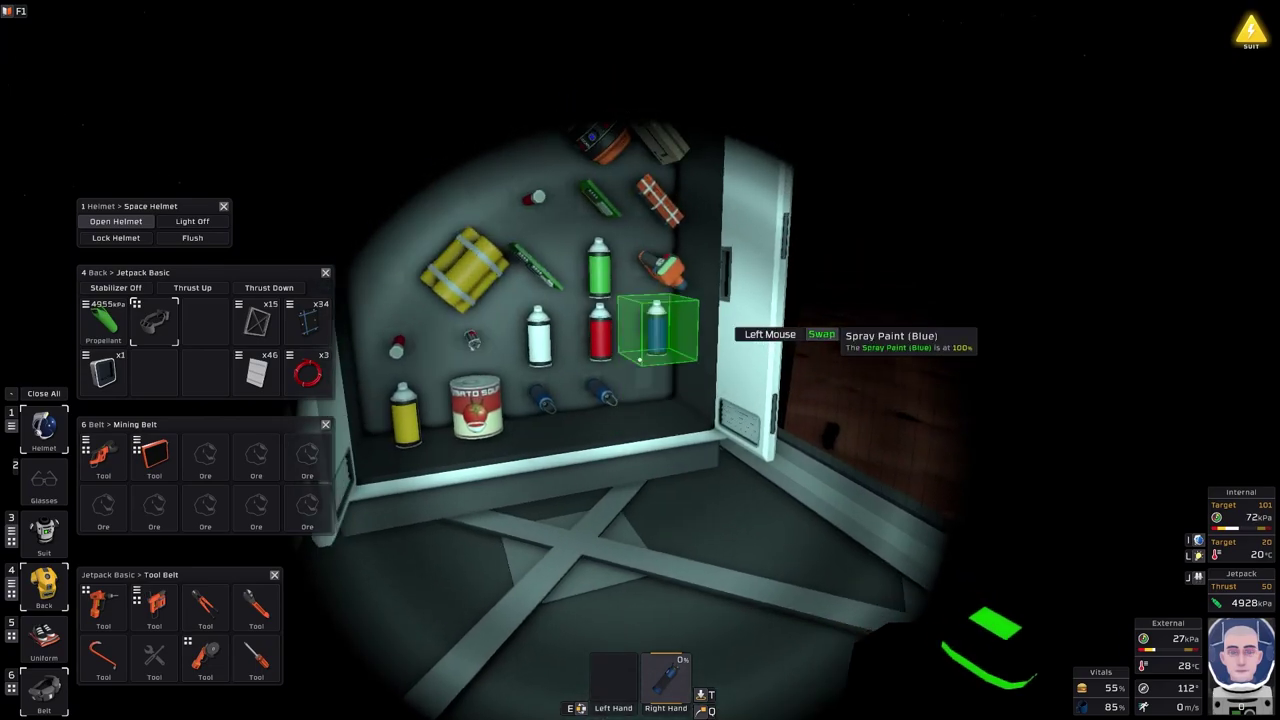
- Open the helmet to drink, swap in a full bottle, and return it to the shelf
left_click(640, 360)
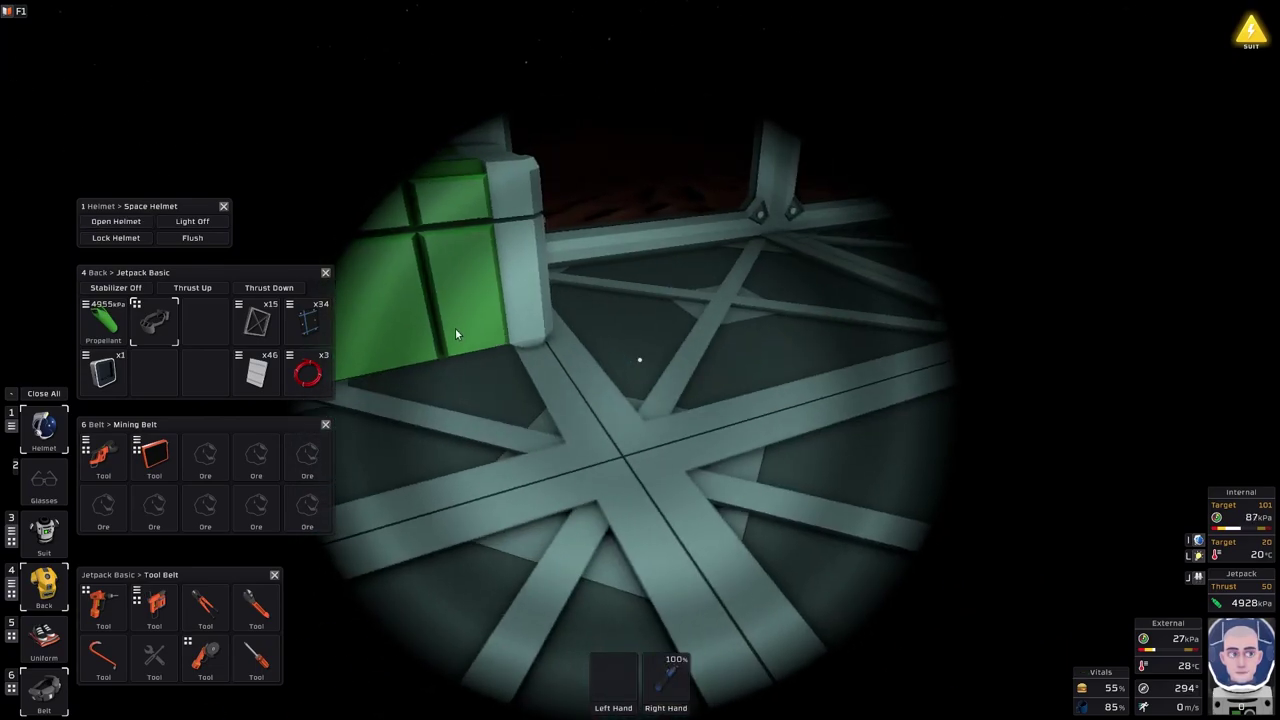
left_click(116, 221)
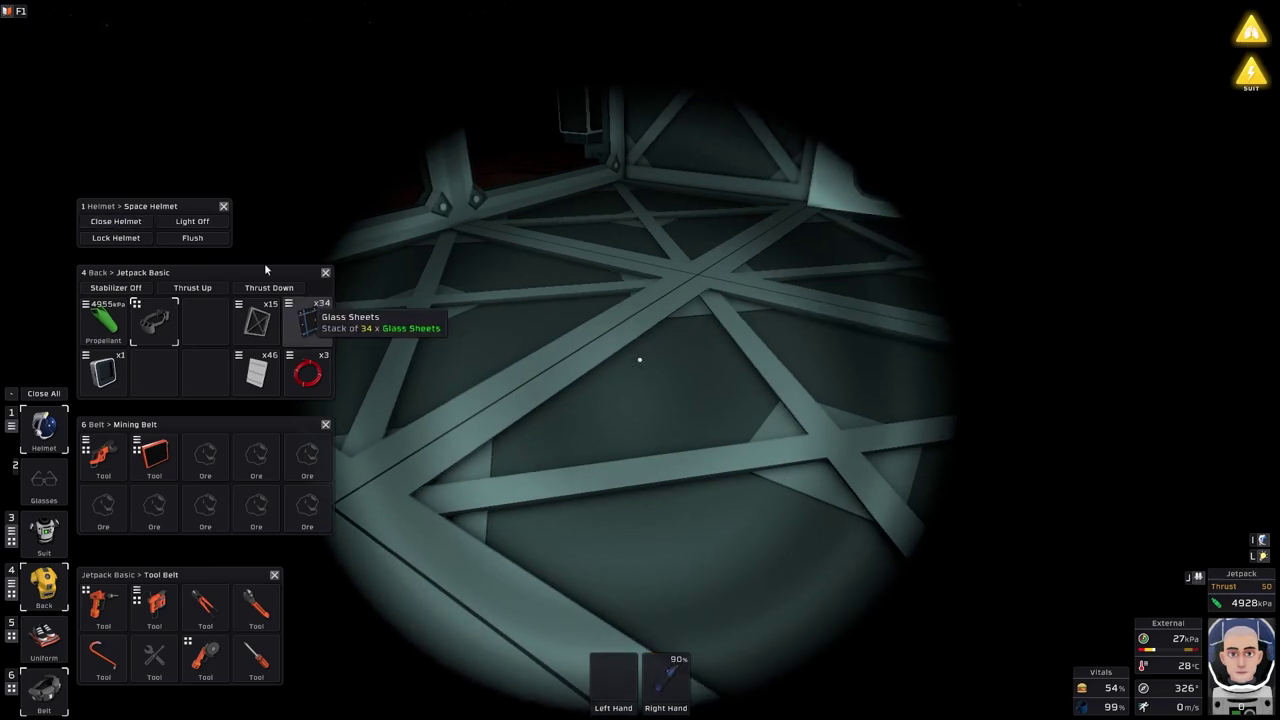
key("alt")
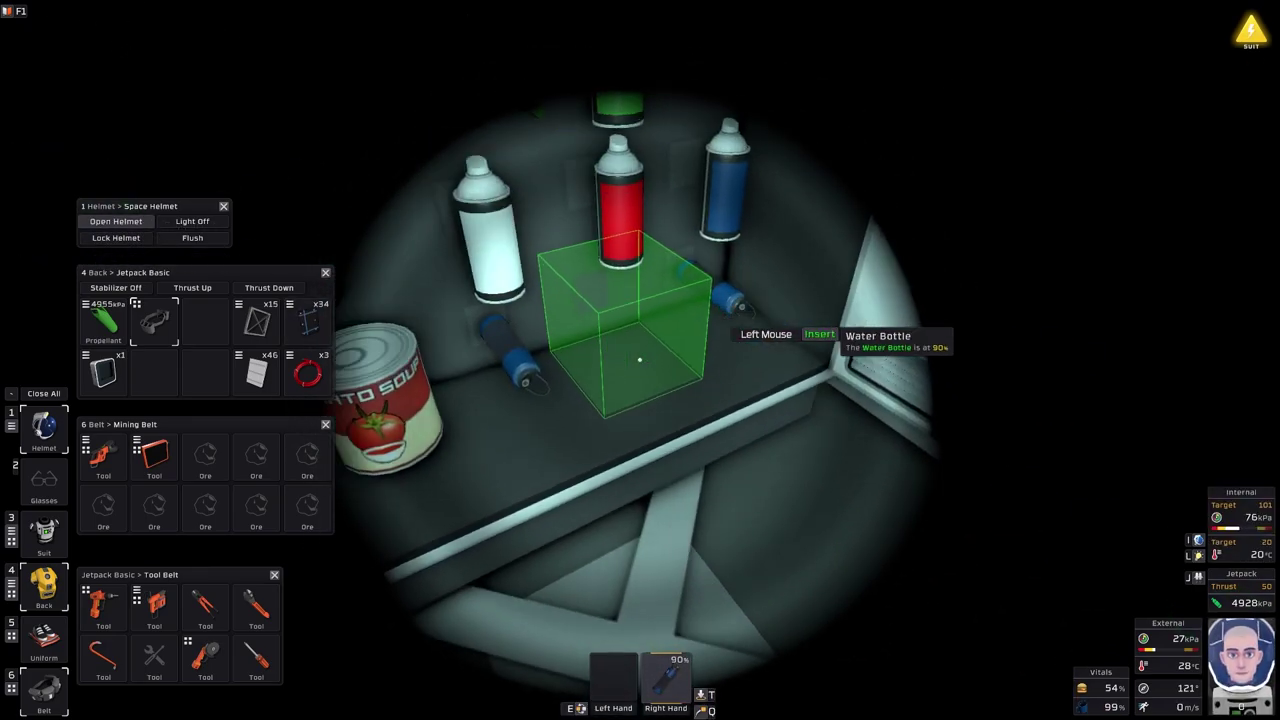
left_click(640, 360)
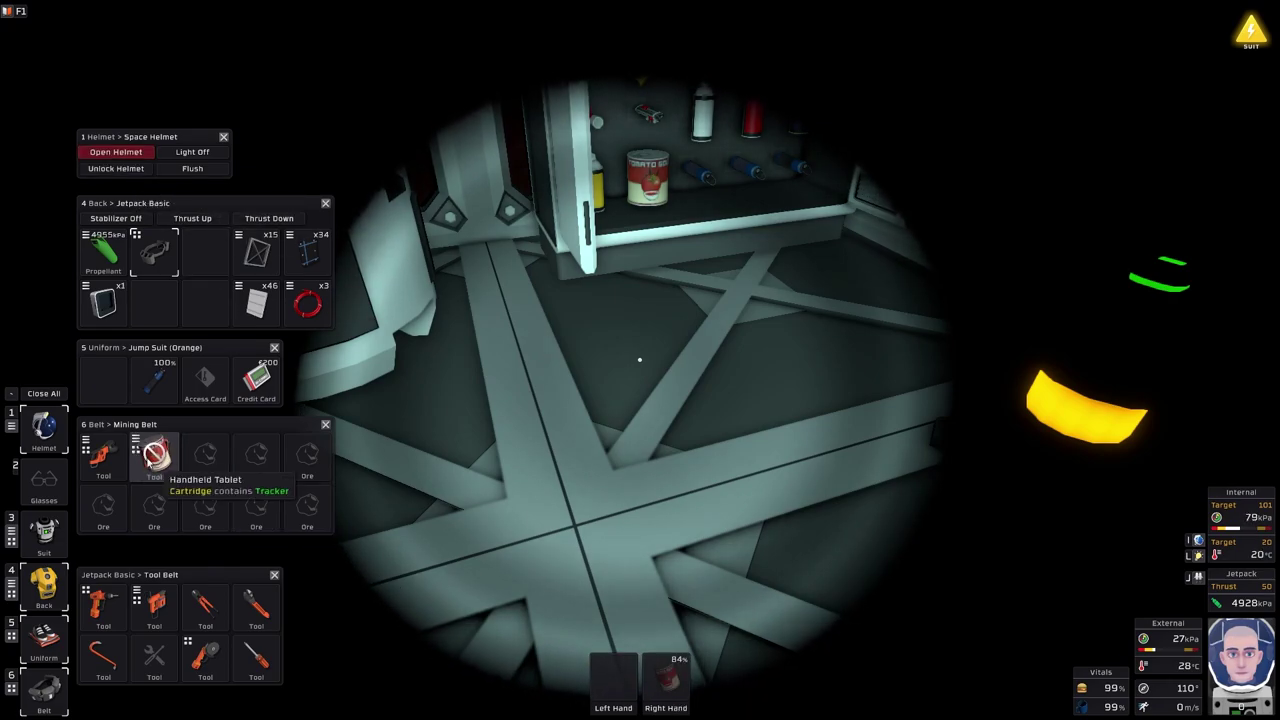
left_click(274, 347)
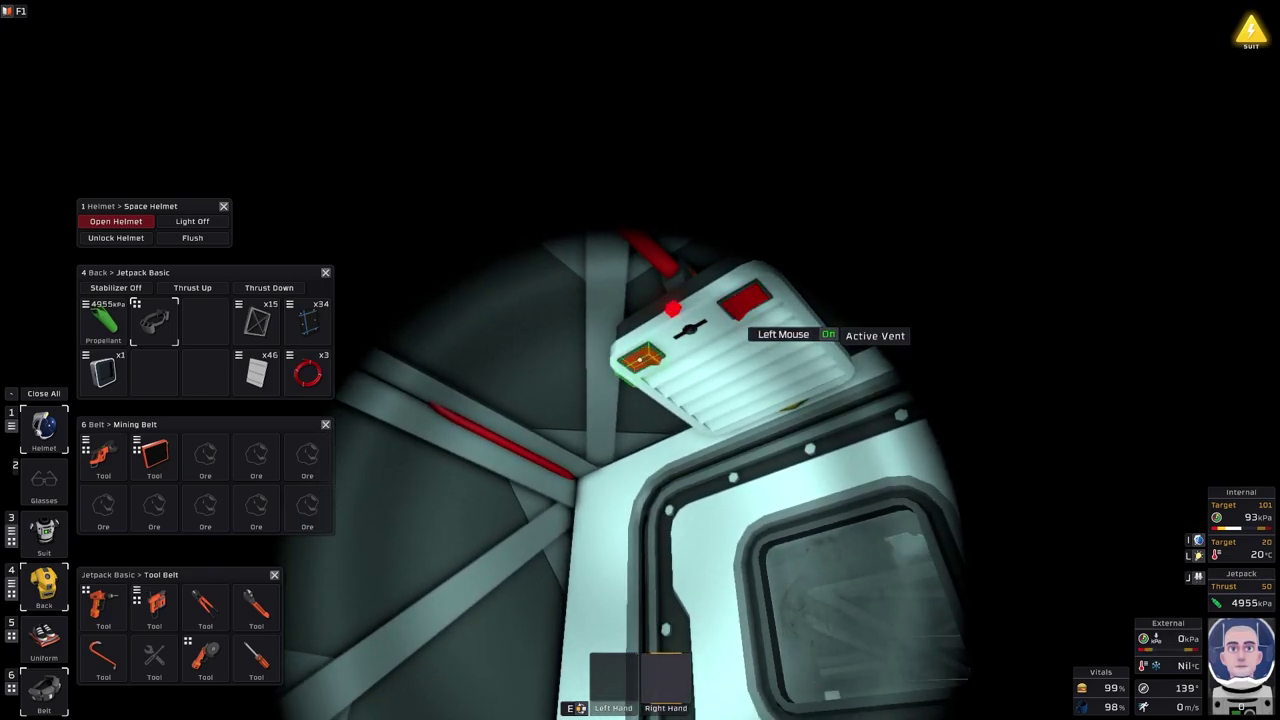
- Turn the vent off, set the printer to Cable Coil, and insert two copper ingots
left_click(640, 360)
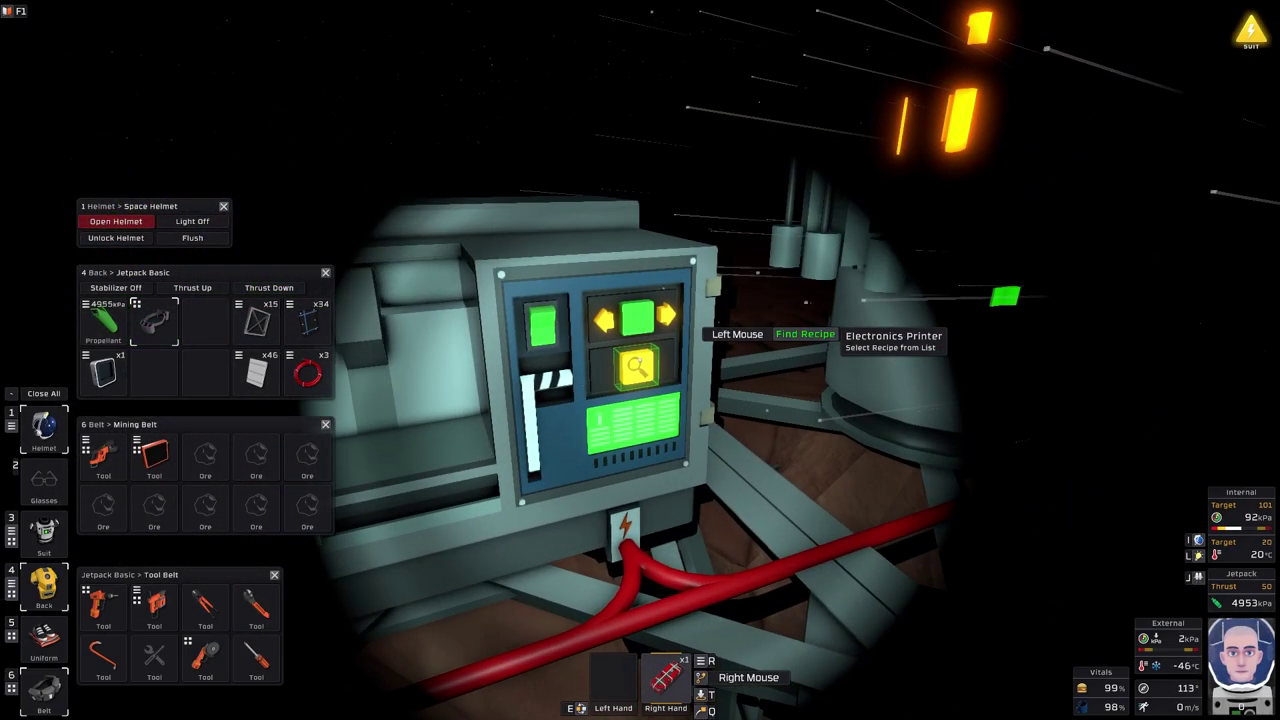
left_click(640, 360)
type("ca")
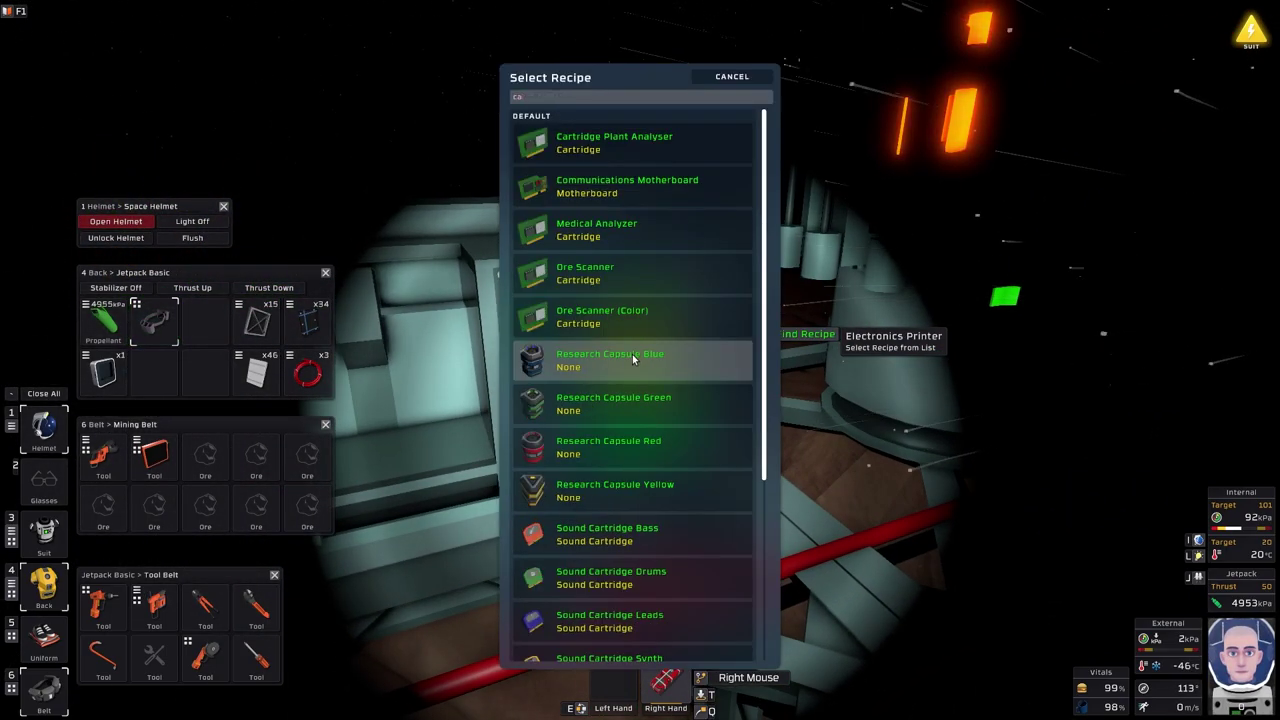
type("b")
left_click(575, 197)
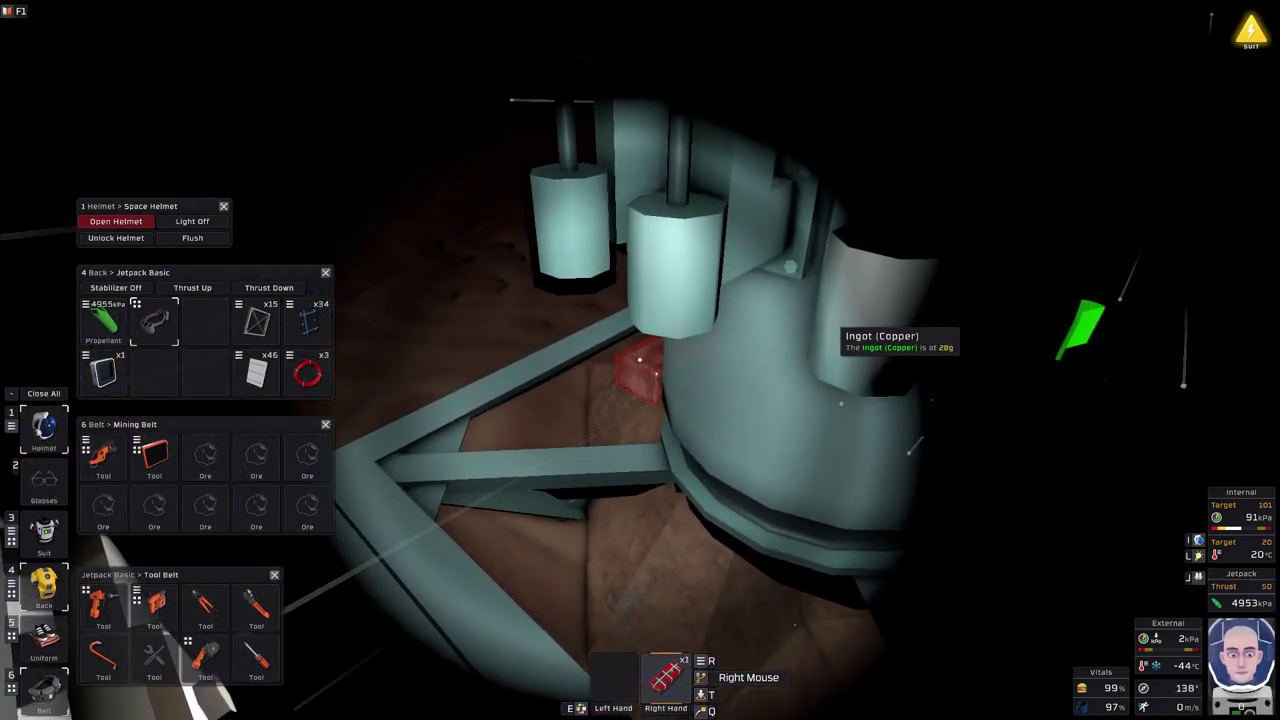
left_click(640, 360)
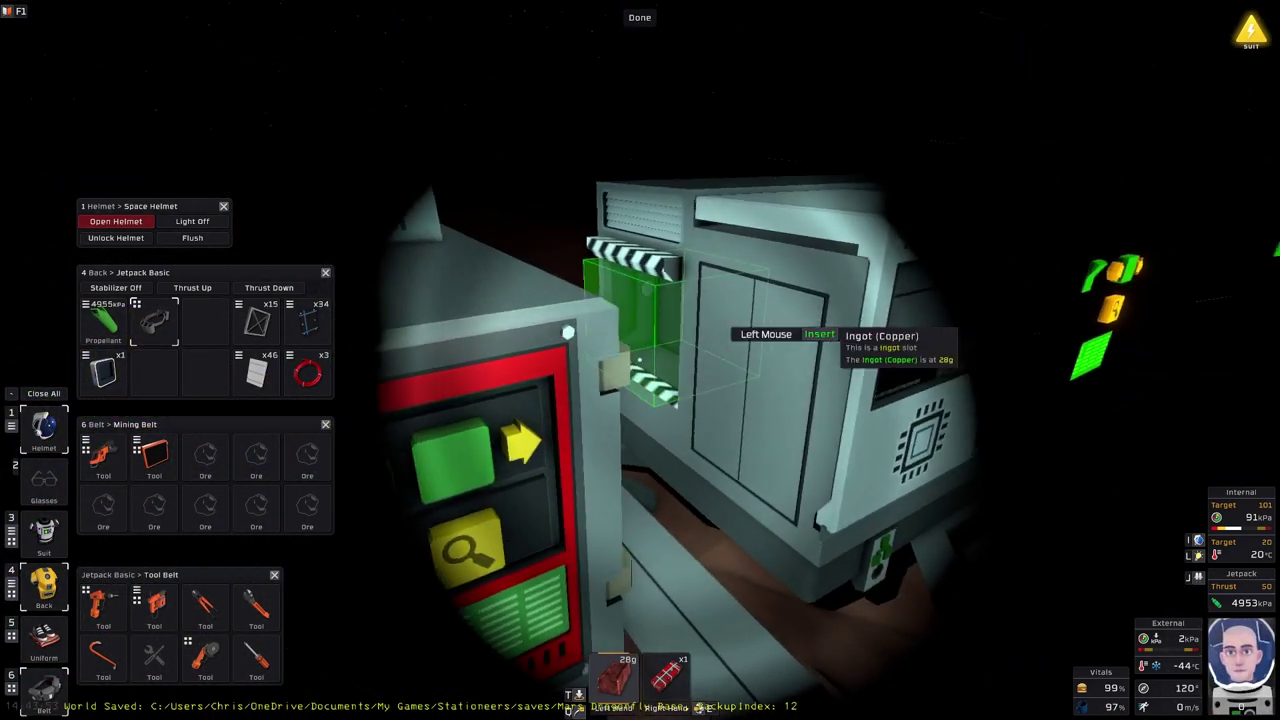
left_click(640, 360)
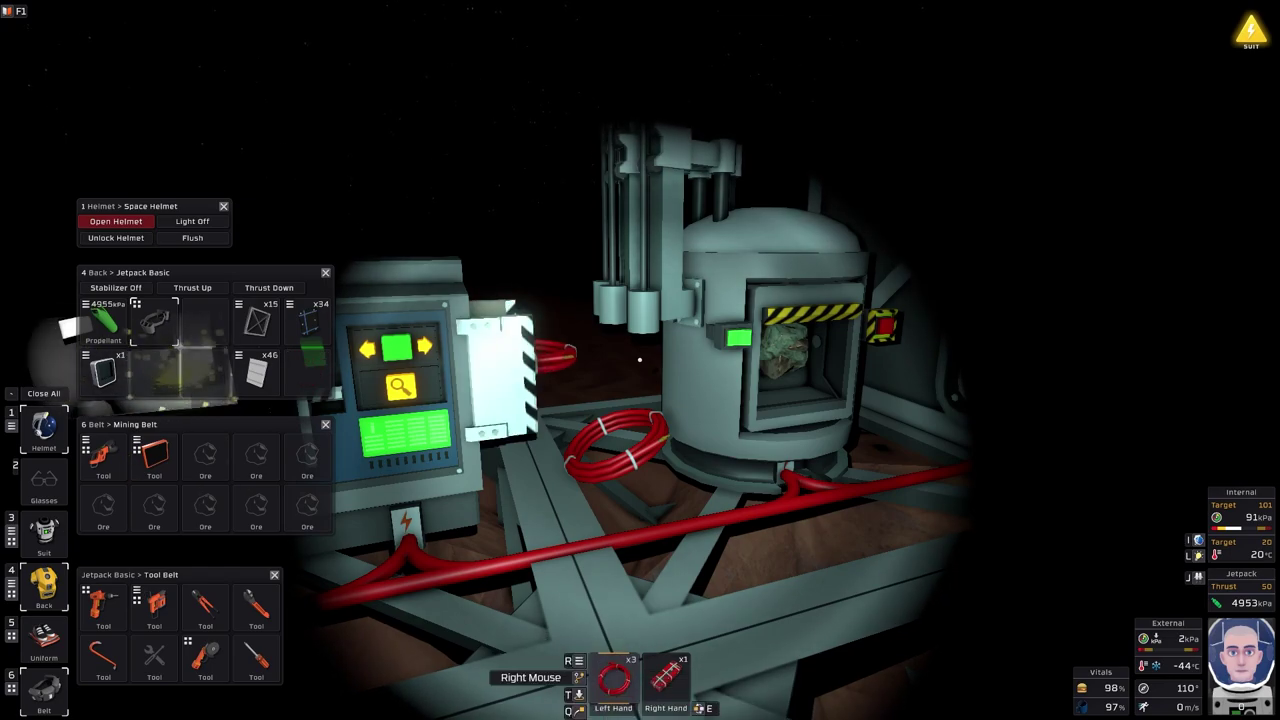
- Gather the loose cable coils from the floor, bringing the held stack to ten
left_click(640, 360)
left_click(640, 360)
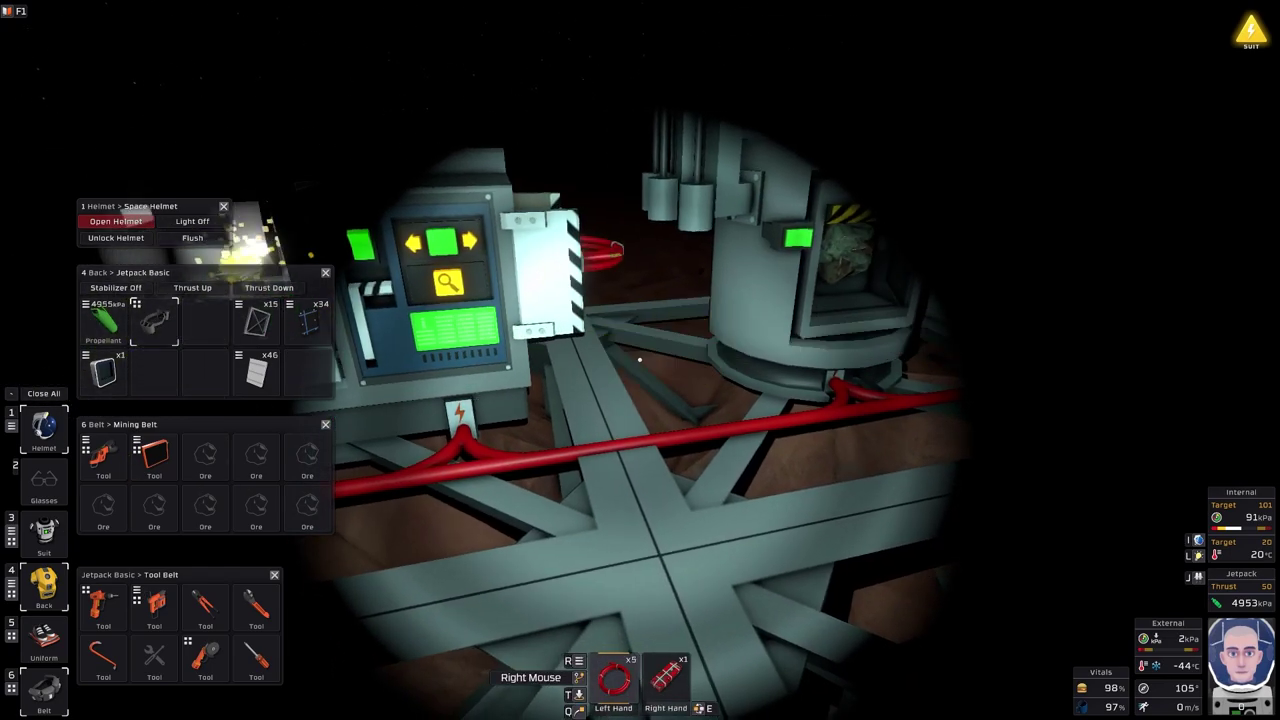
left_click(640, 360)
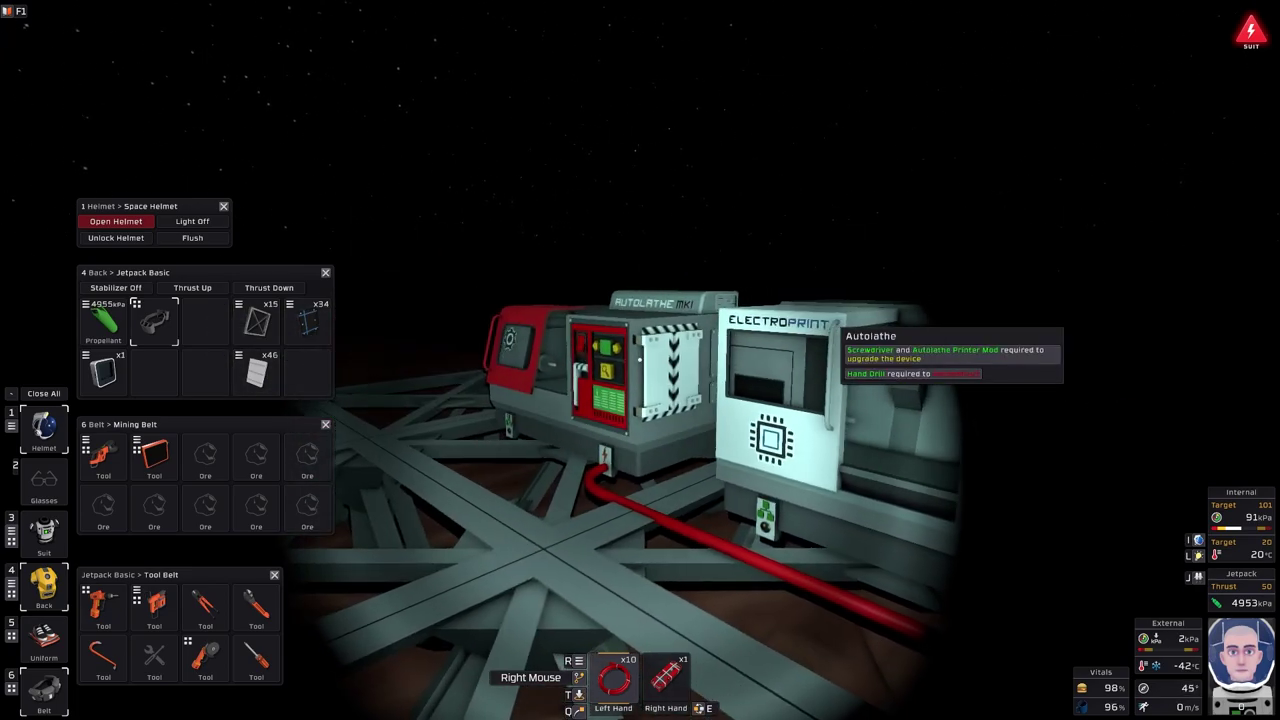
key("3")
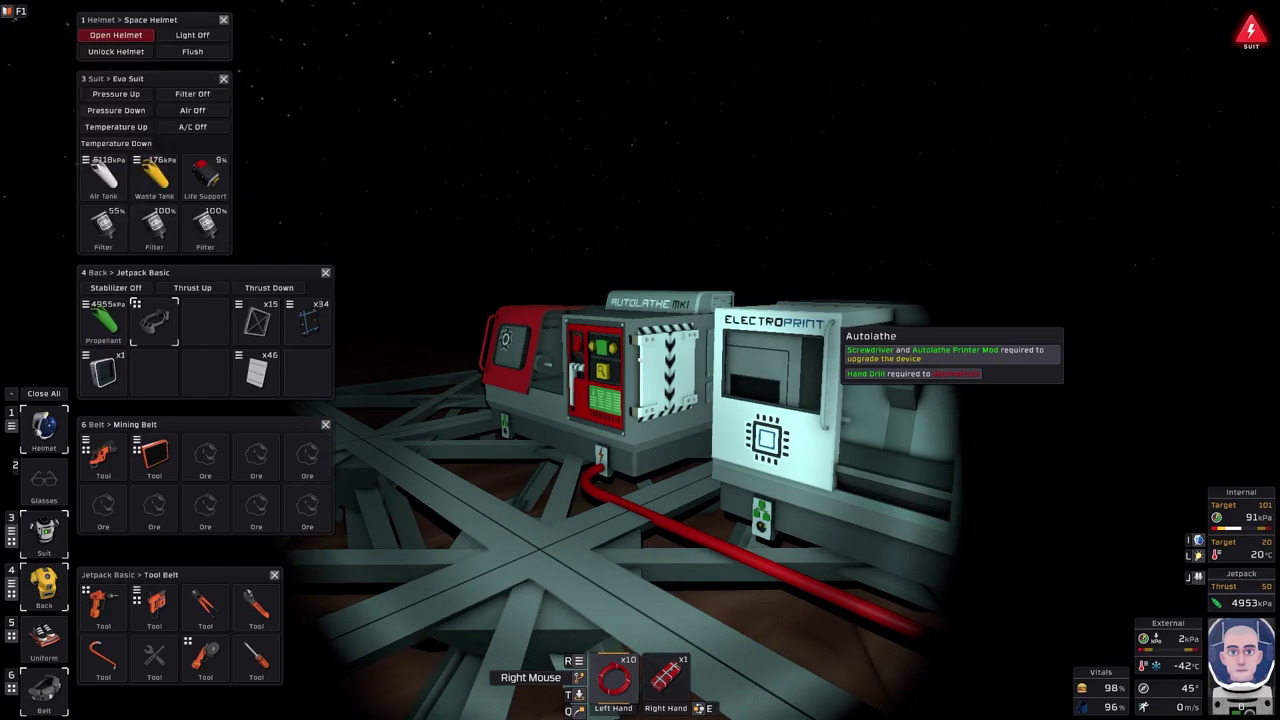
- Deconstruct the old corner and straight cable pieces with wire cutters
left_click(223, 20)
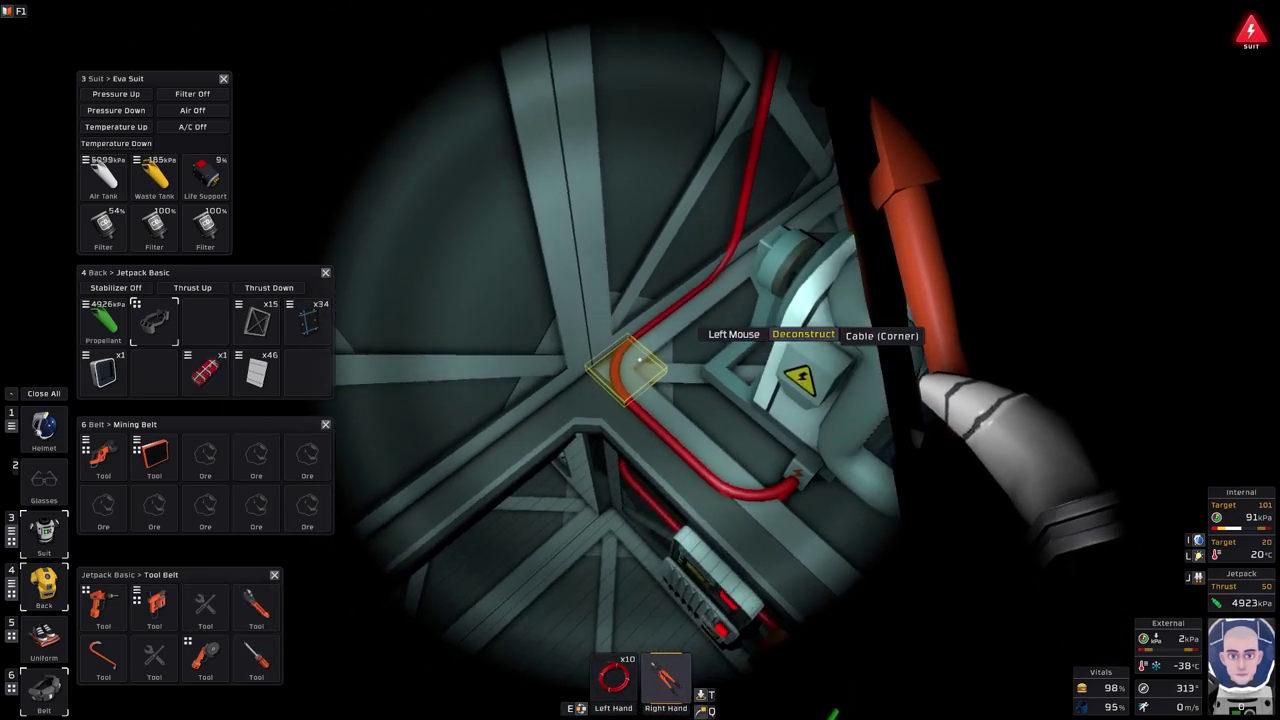
left_click(640, 360)
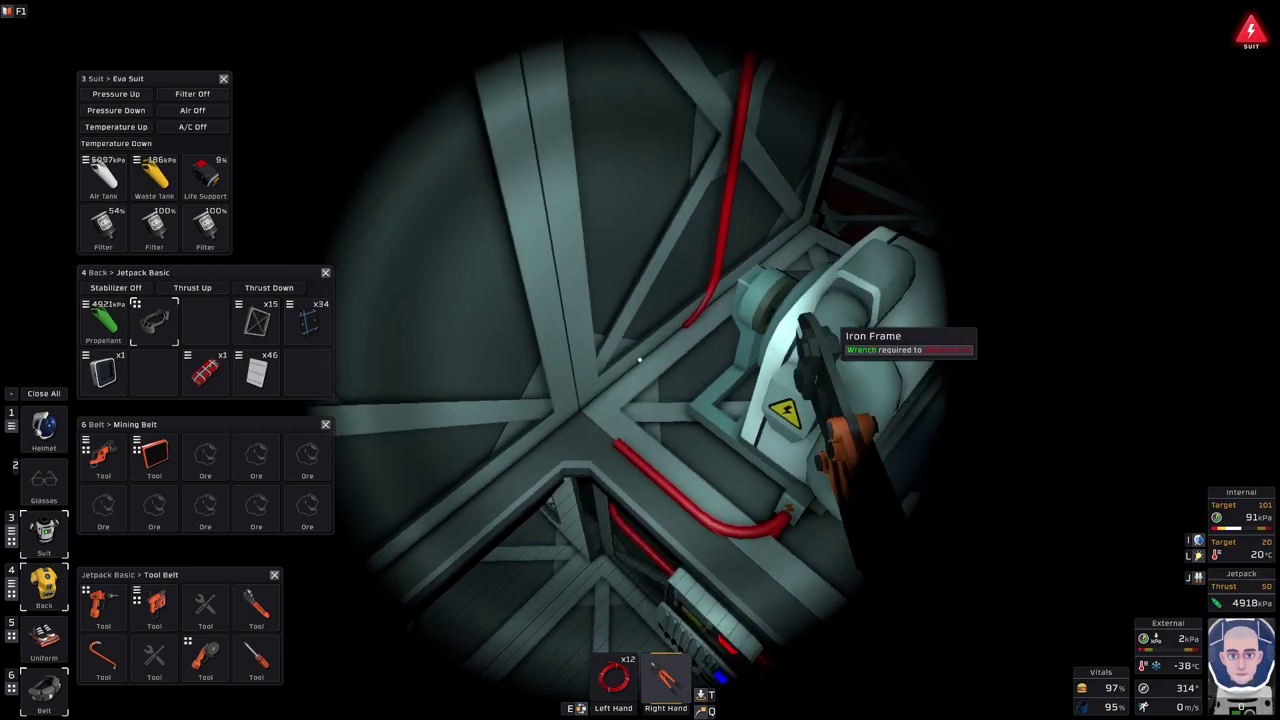
left_click(640, 360)
left_click(640, 360)
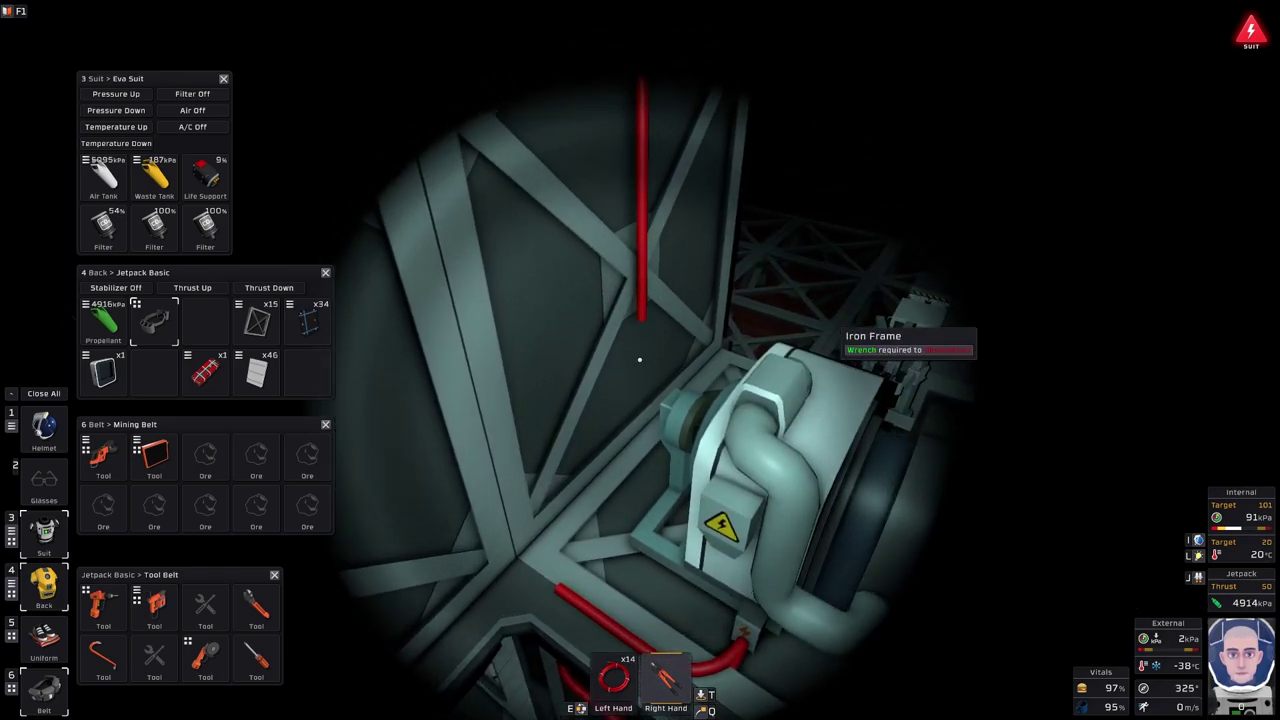
left_click(640, 360)
left_click(640, 360)
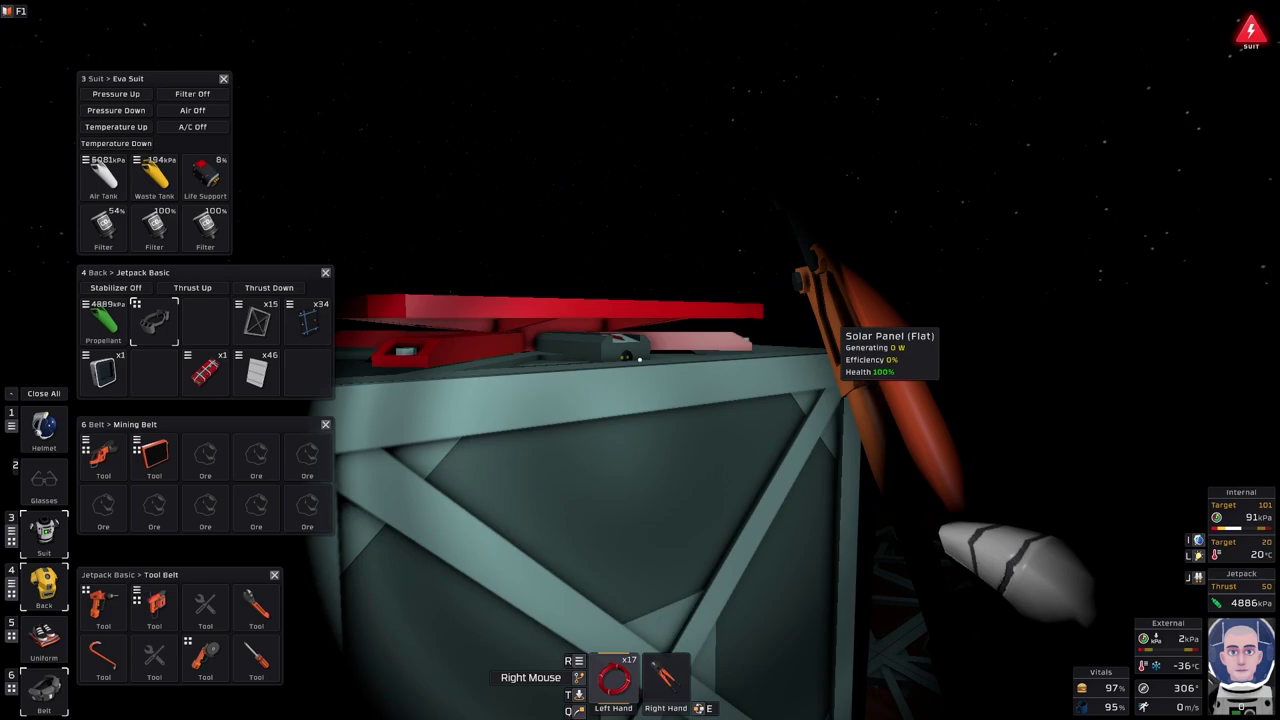
- Lay three Cable (Straight) segments along the frame to close the gap
right_click(640, 360)
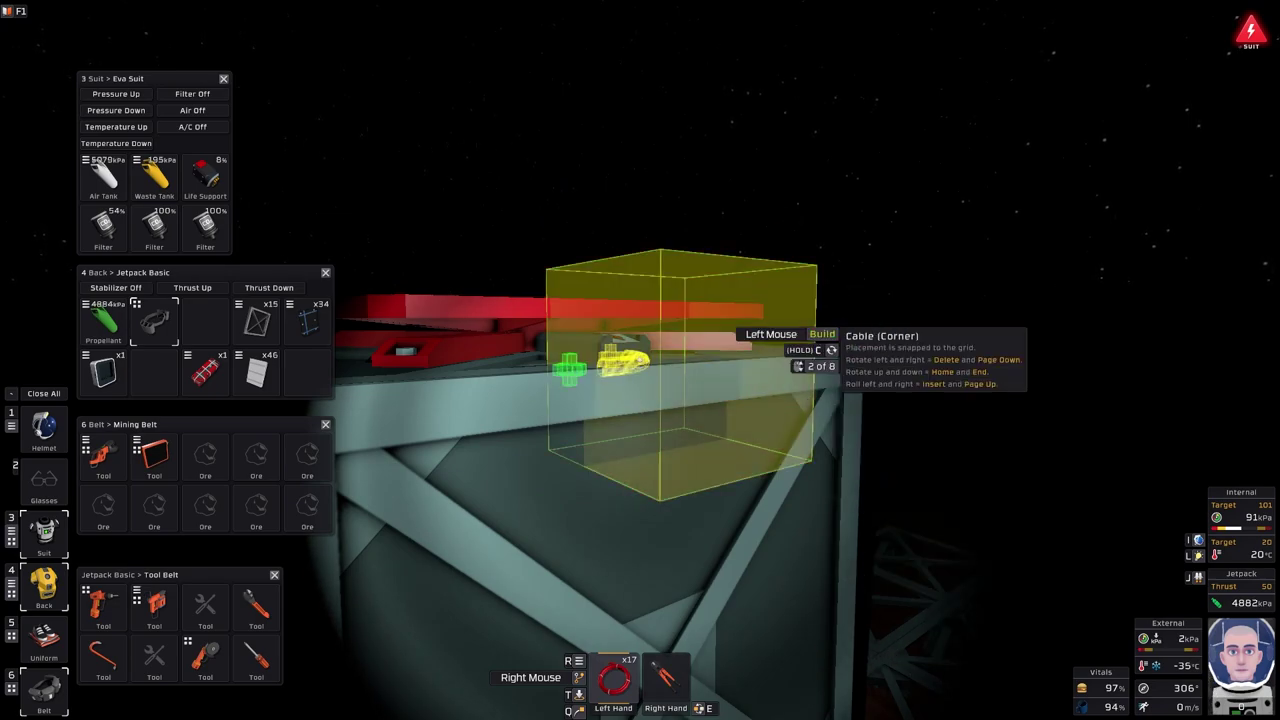
scroll(640, 360, "up", 1)
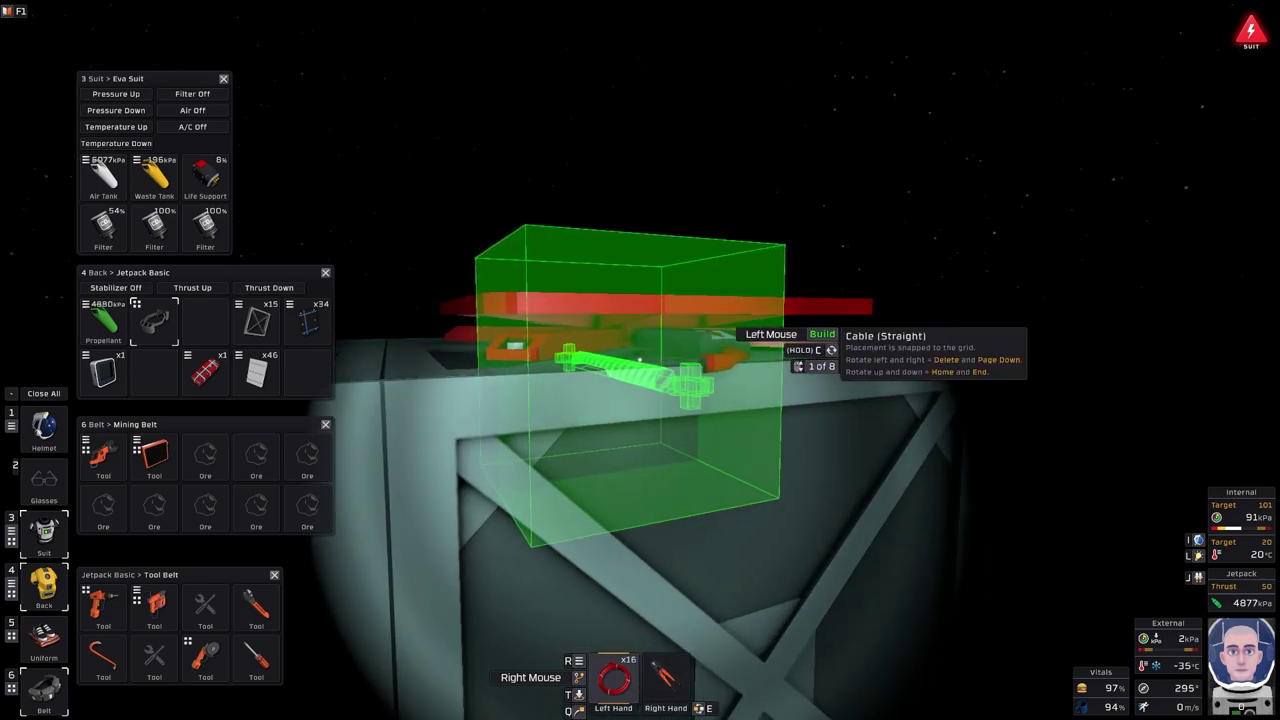
left_click(640, 360)
scroll(640, 360, "down", 1)
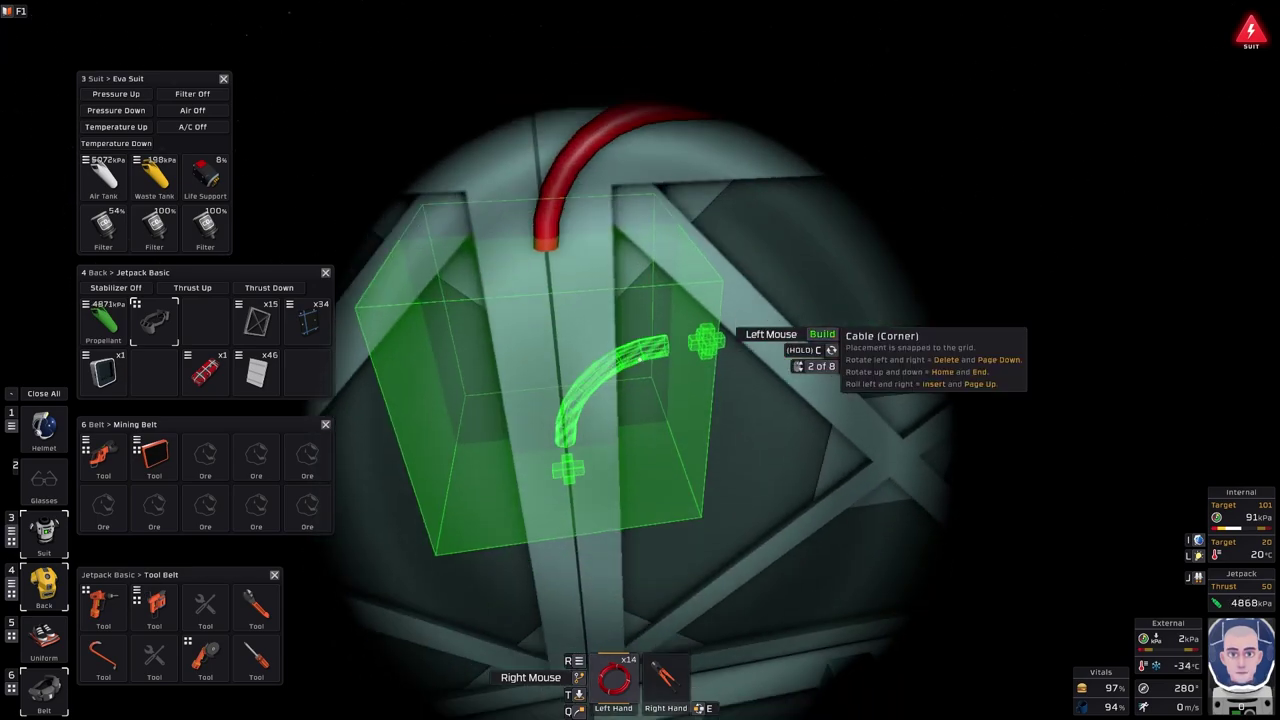
scroll(640, 360, "up", 1)
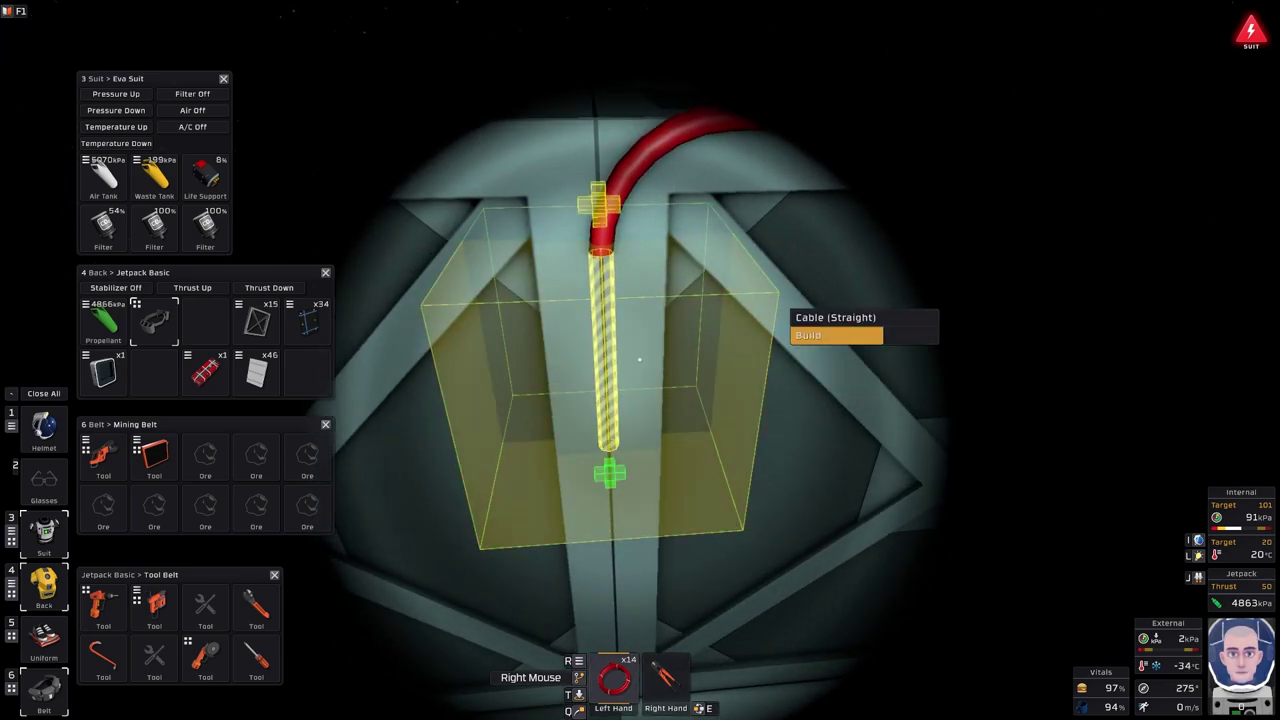
left_click(640, 360)
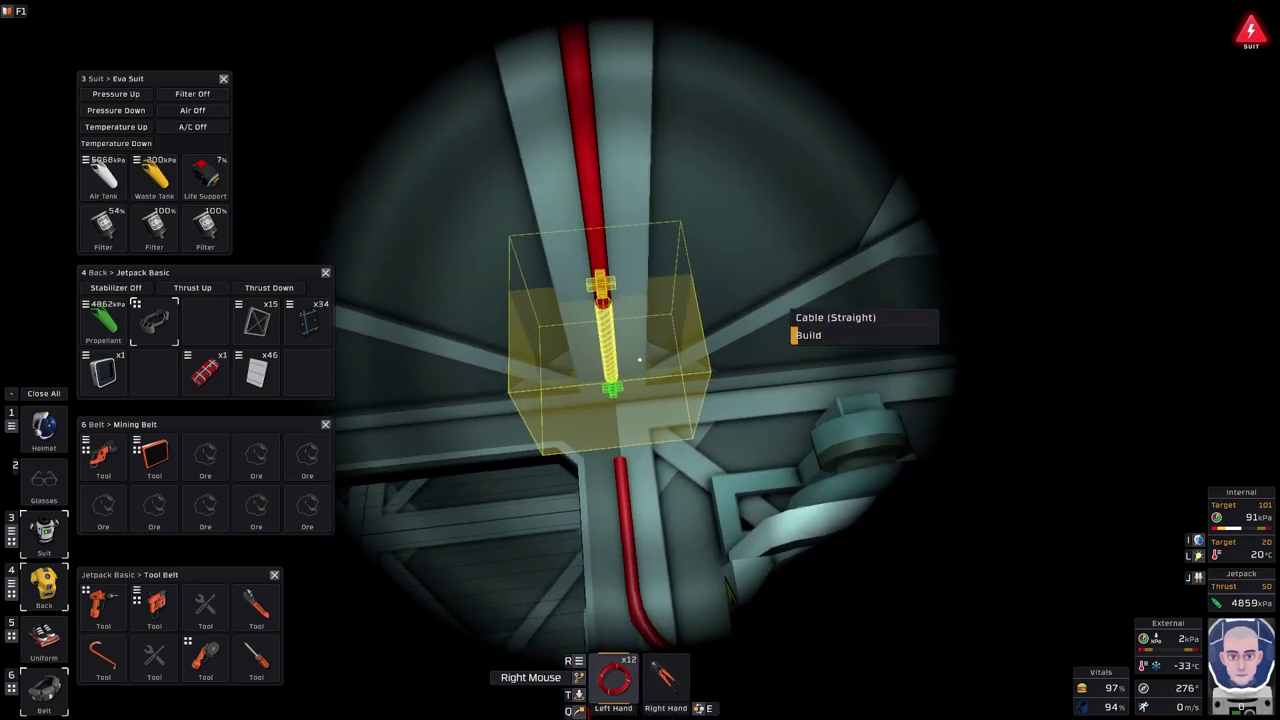
scroll(640, 360, "down", 1)
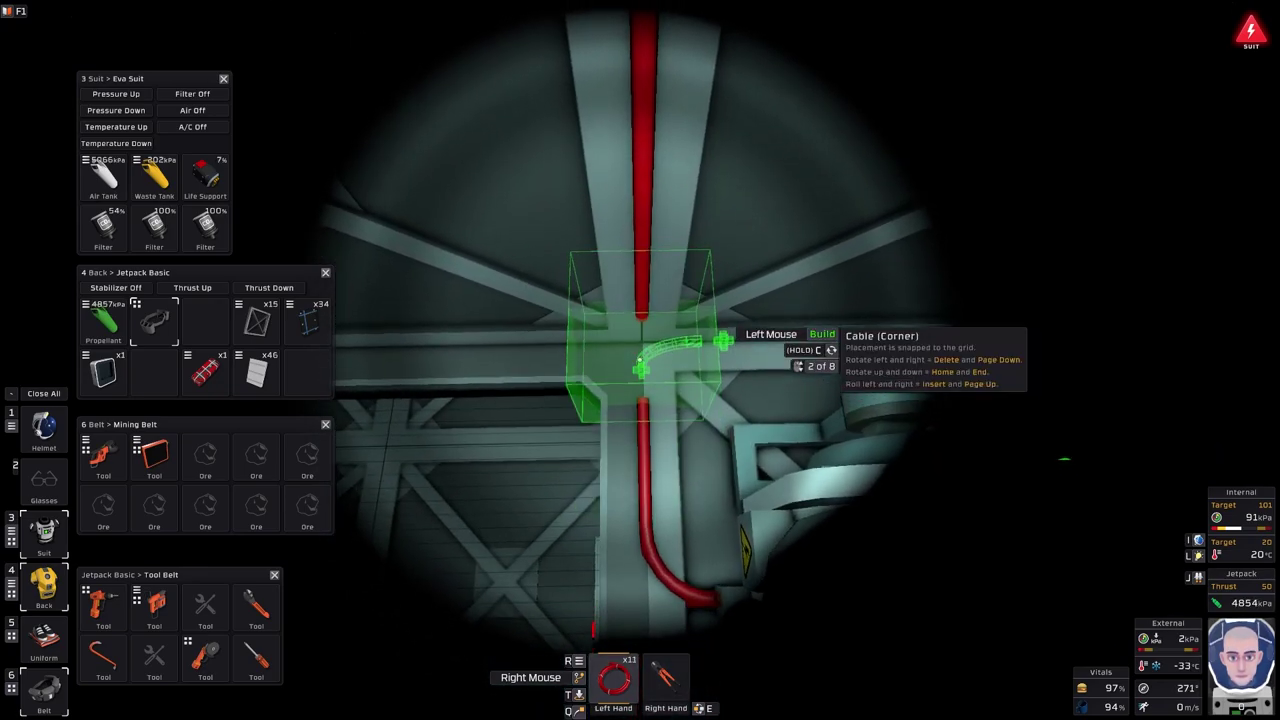
scroll(640, 360, "up", 1)
left_click(640, 360)
right_click(640, 360)
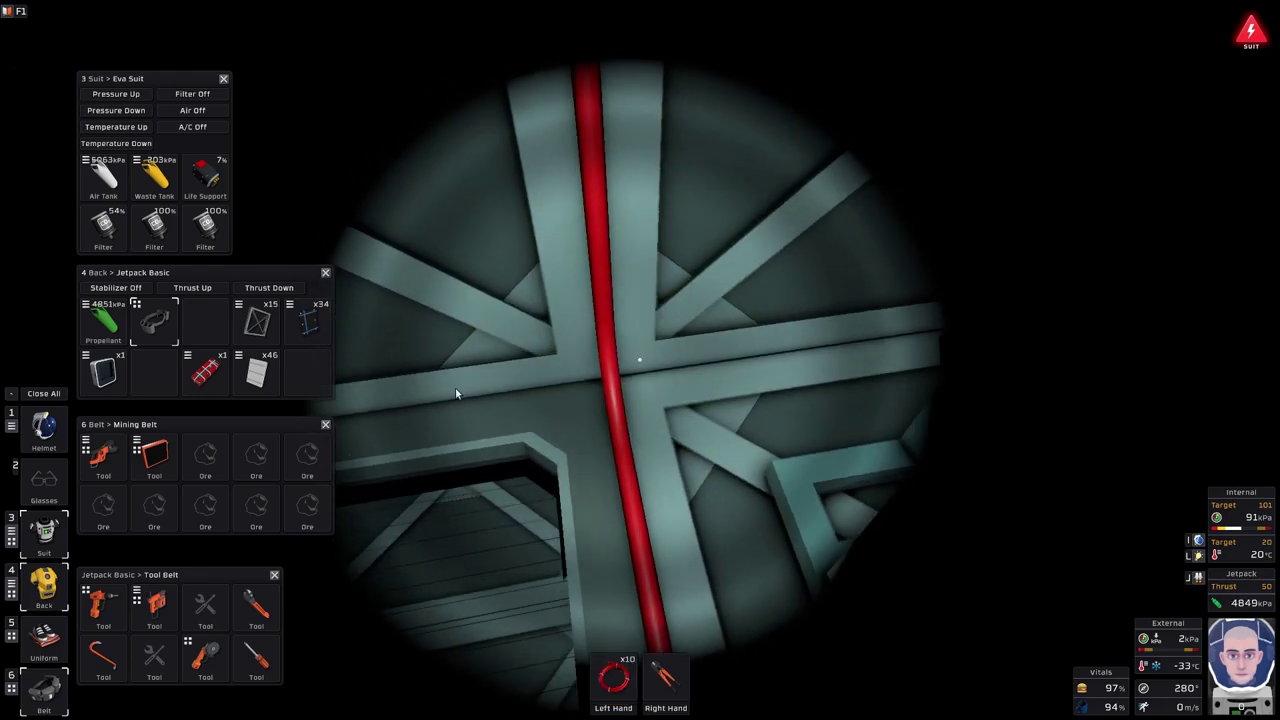
- Build the first Solar Panel (Angled) on the platform from the kit
left_click(622, 658)
right_click(640, 360)
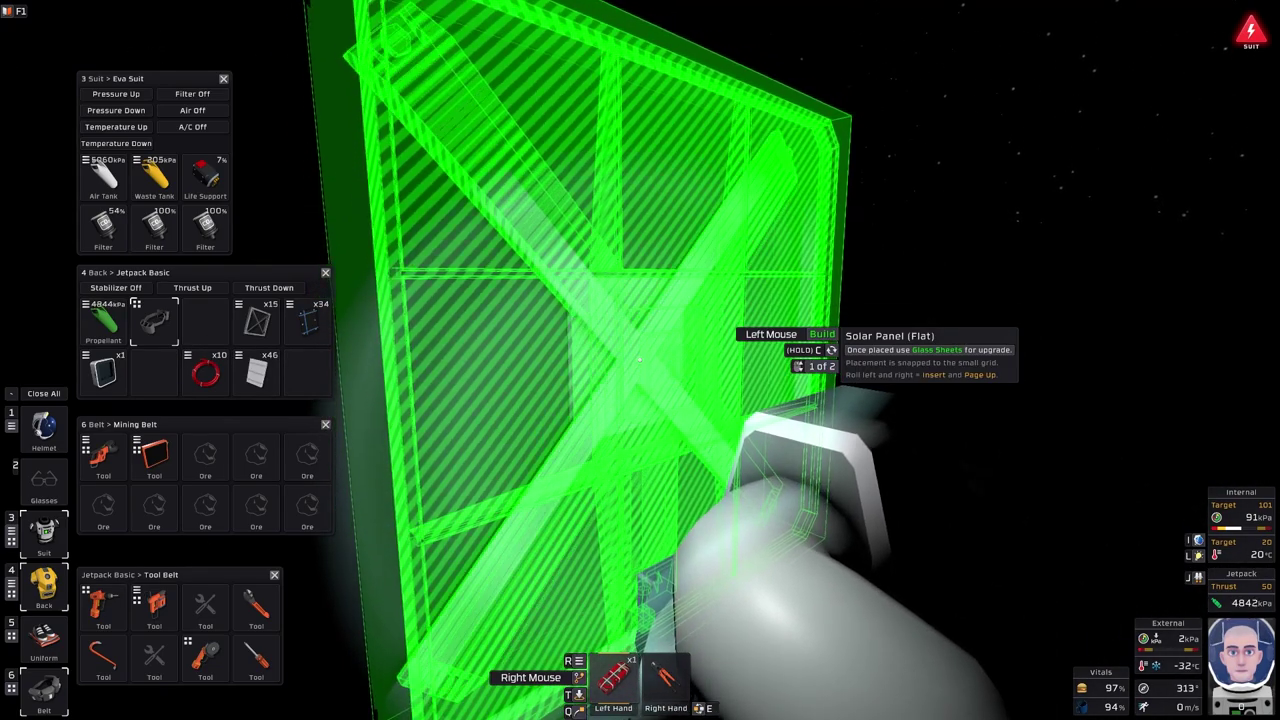
scroll(640, 360, "down", 1)
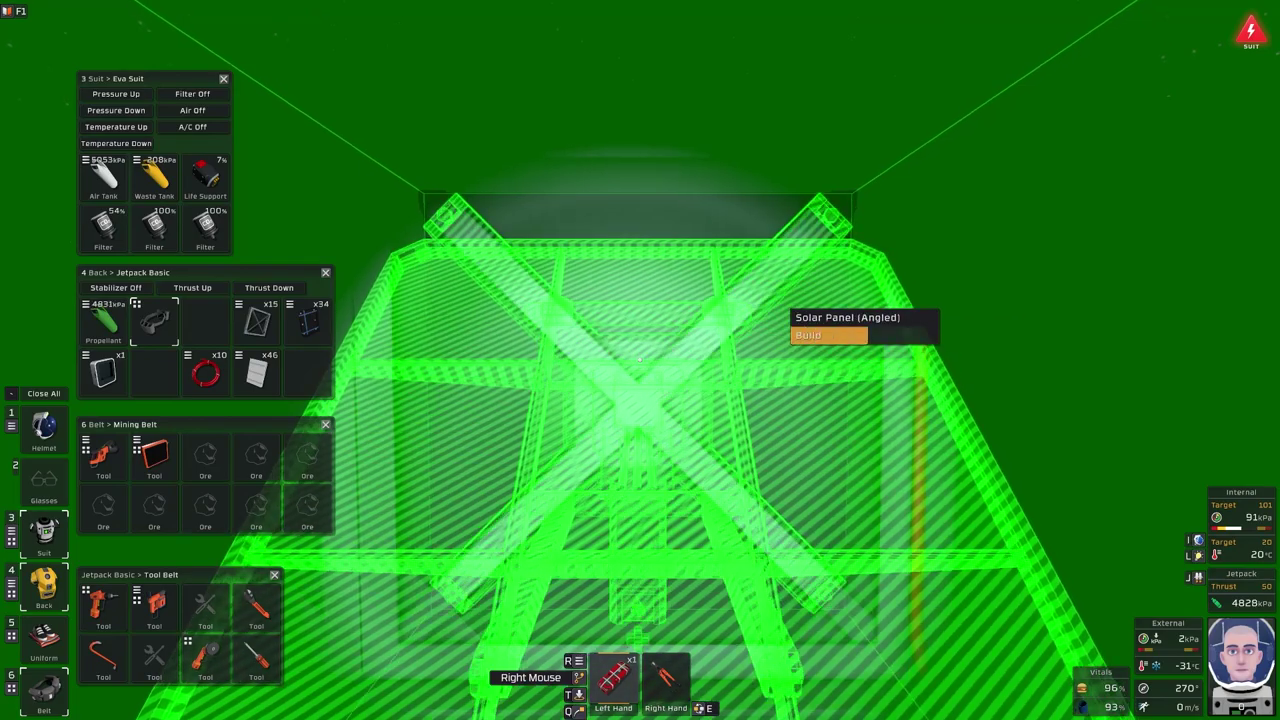
left_click(640, 360)
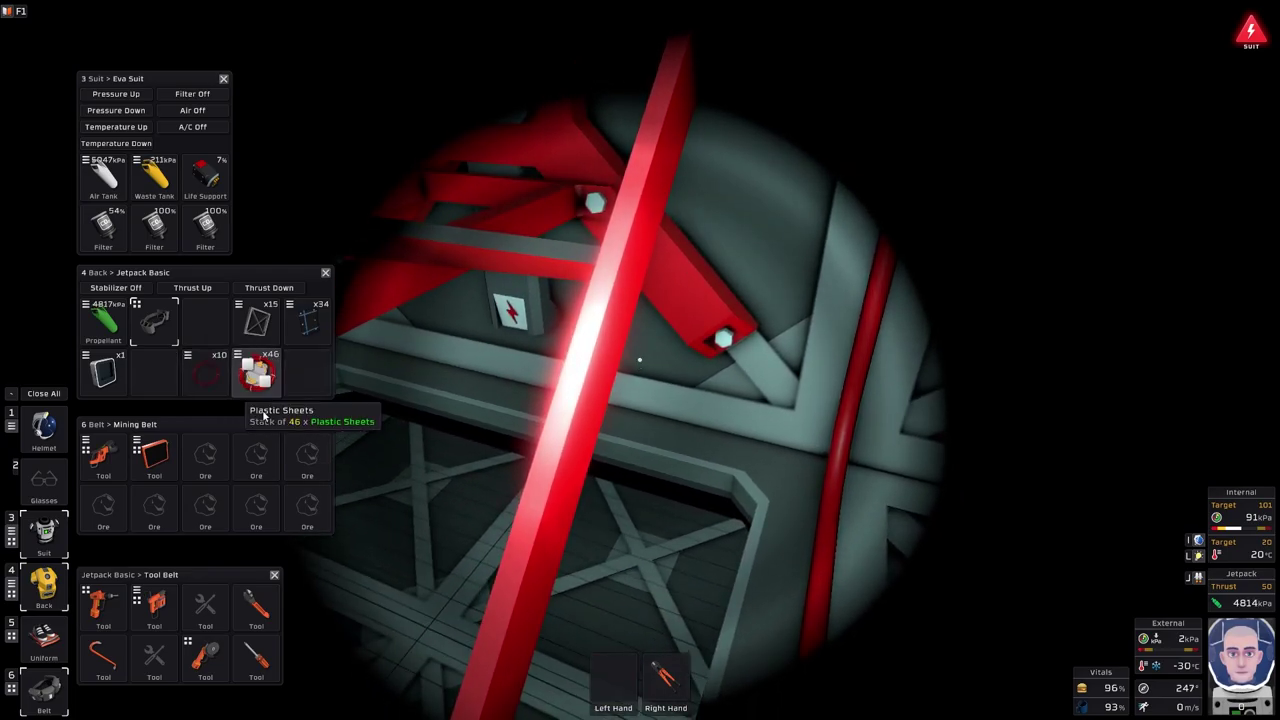
- Place a straight cable segment, then build a second angled solar panel
left_click_drag(628, 665, 613, 680)
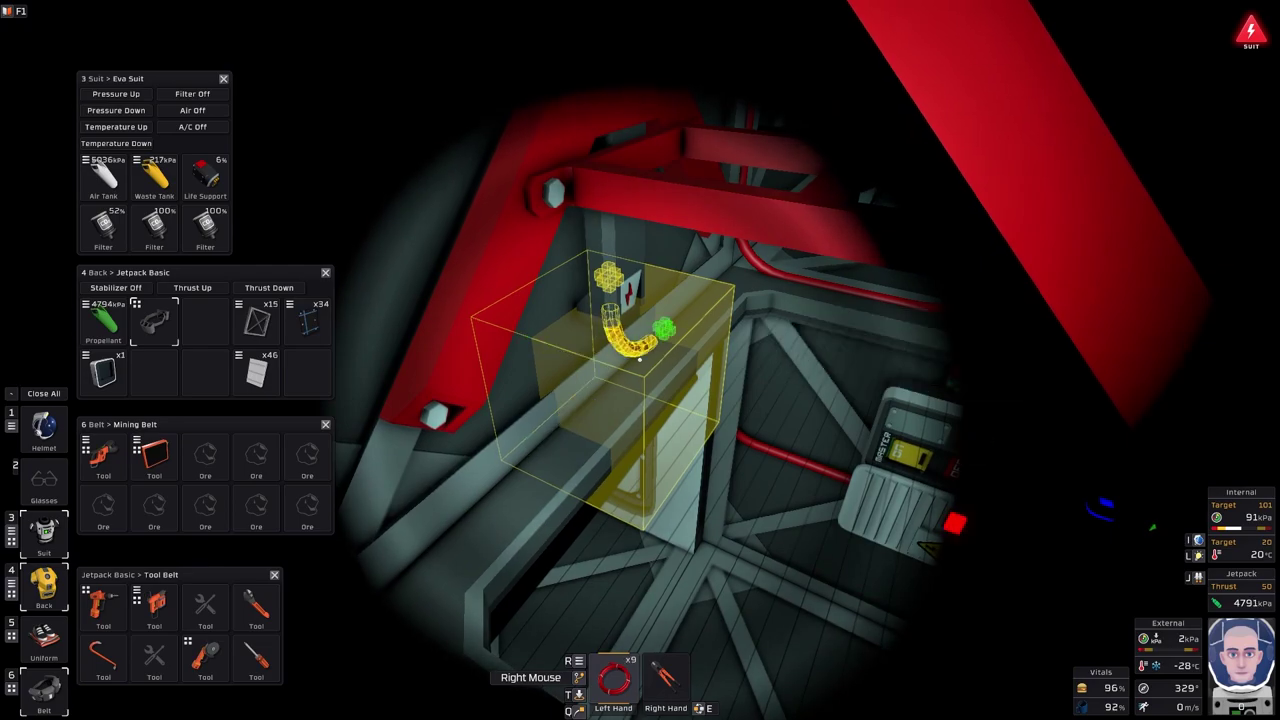
scroll(640, 360, "down", 1)
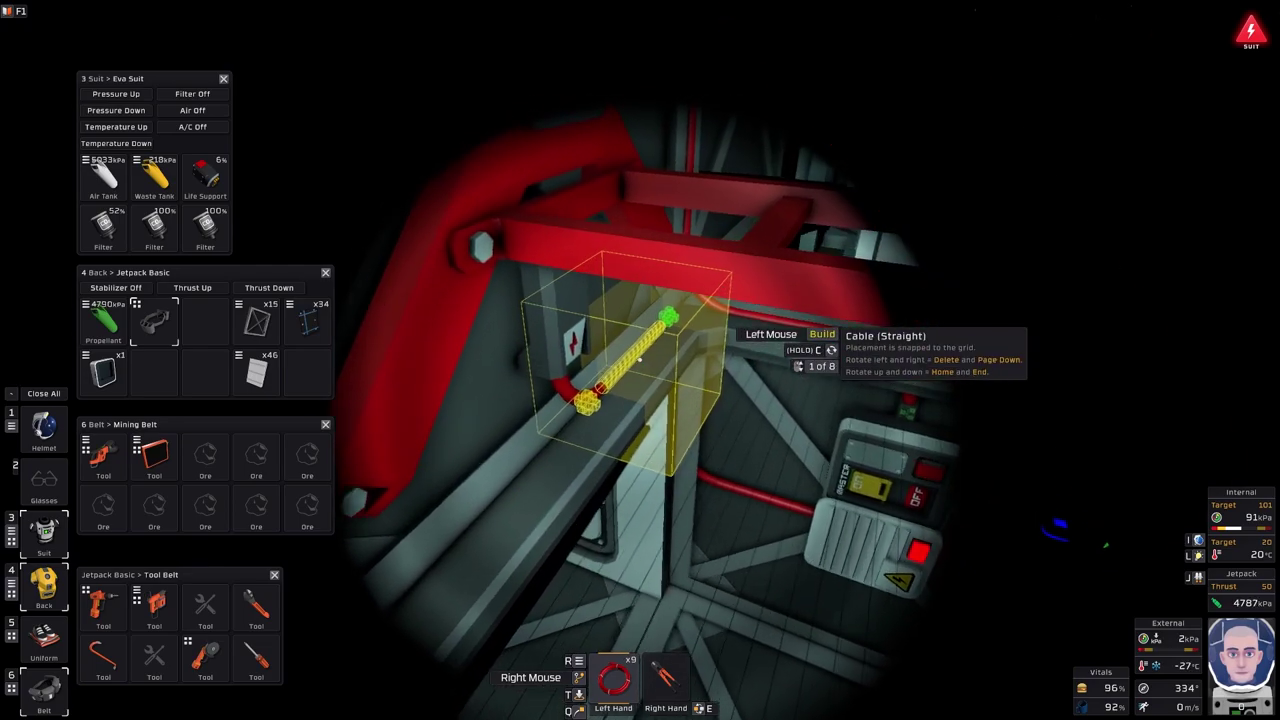
left_click(640, 360)
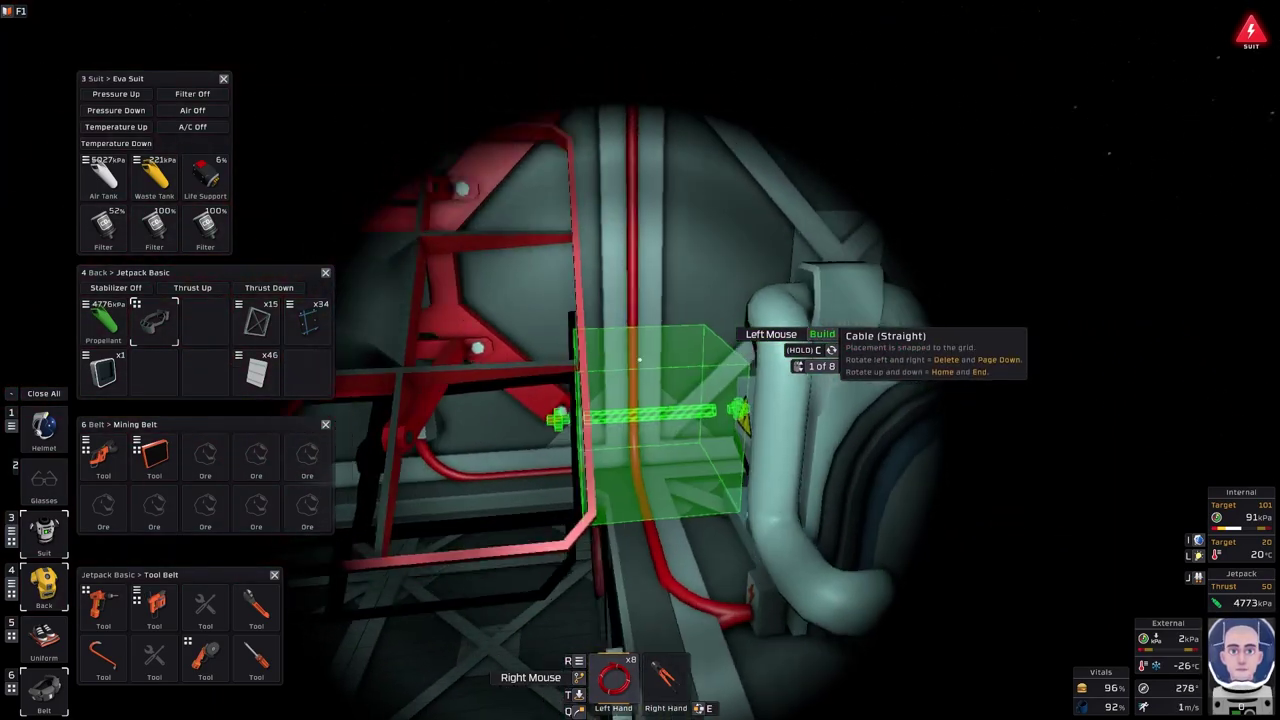
scroll(640, 360, "up", 1)
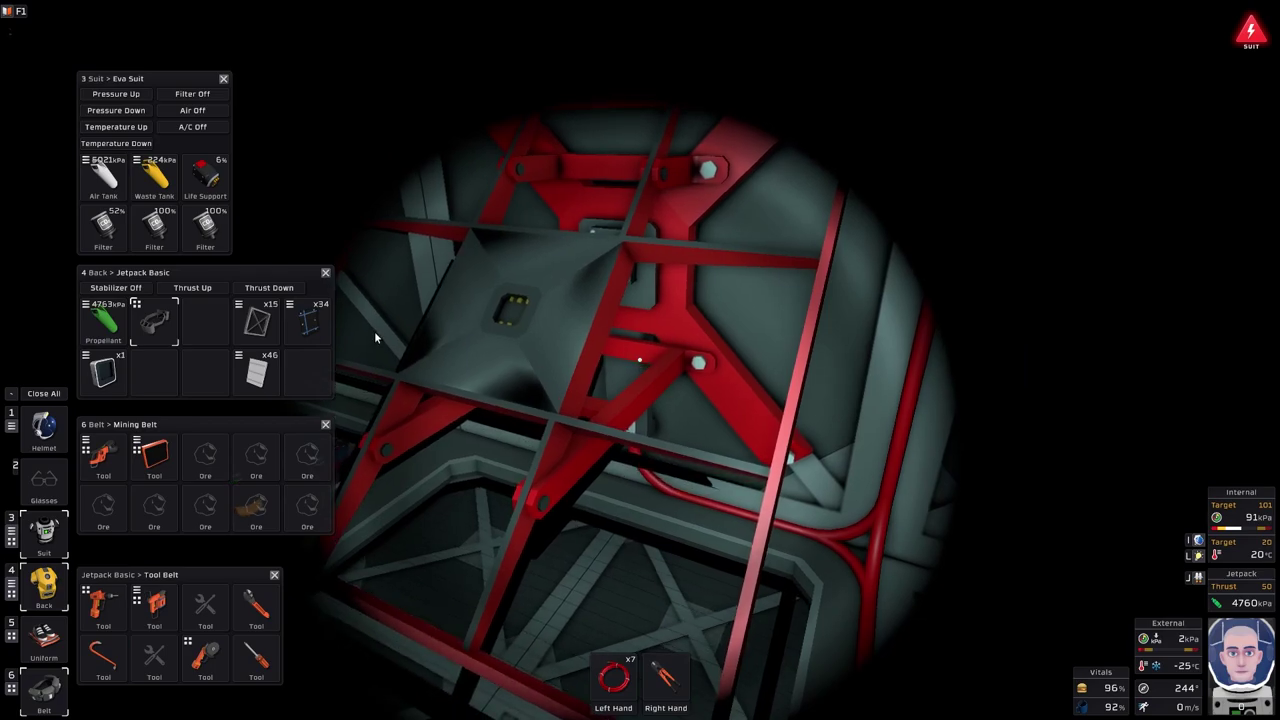
left_click_drag(630, 662, 308, 320)
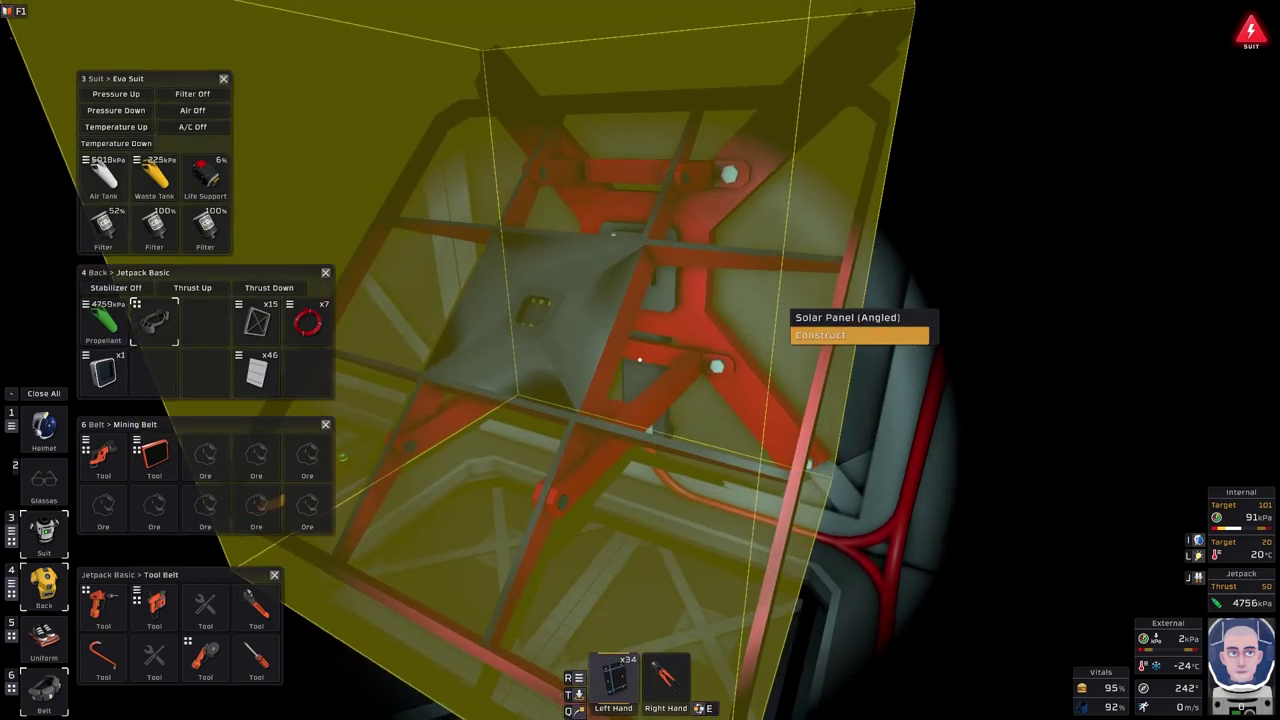
left_click(640, 360)
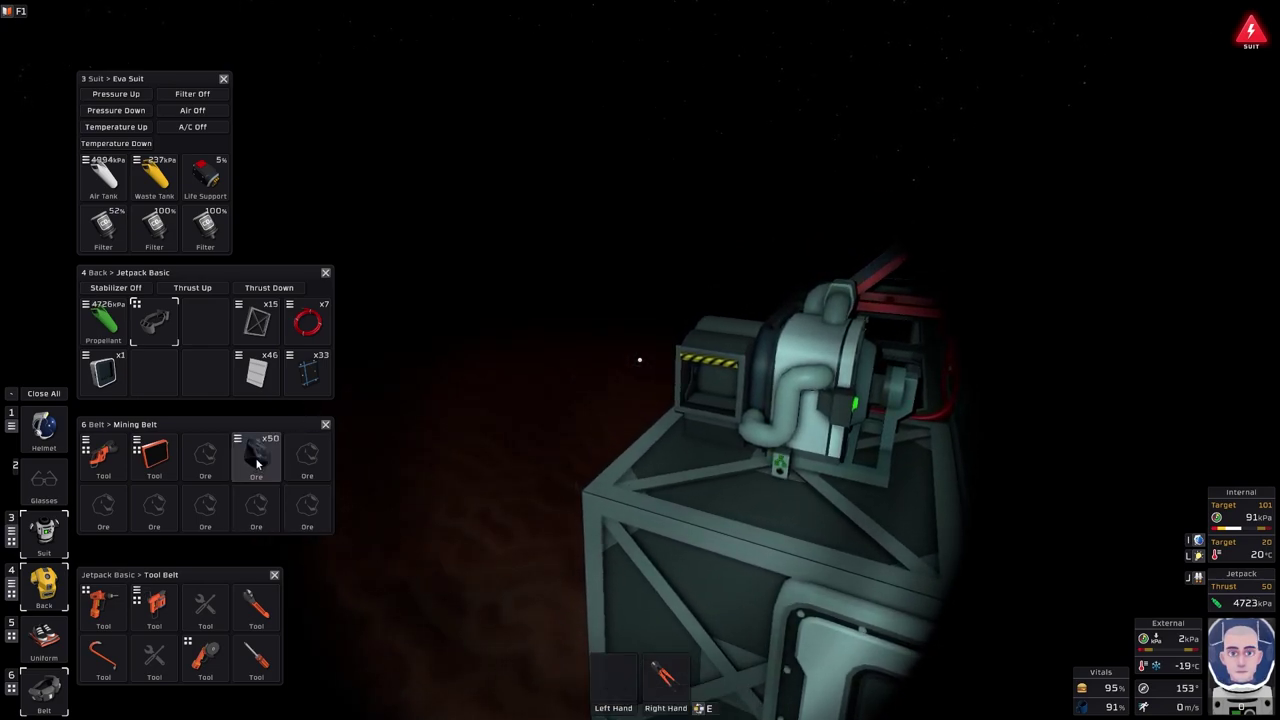
- Split ten coal from the belt's Ore (Coal) stack into the machine and shut the hatch
left_click(257, 460)
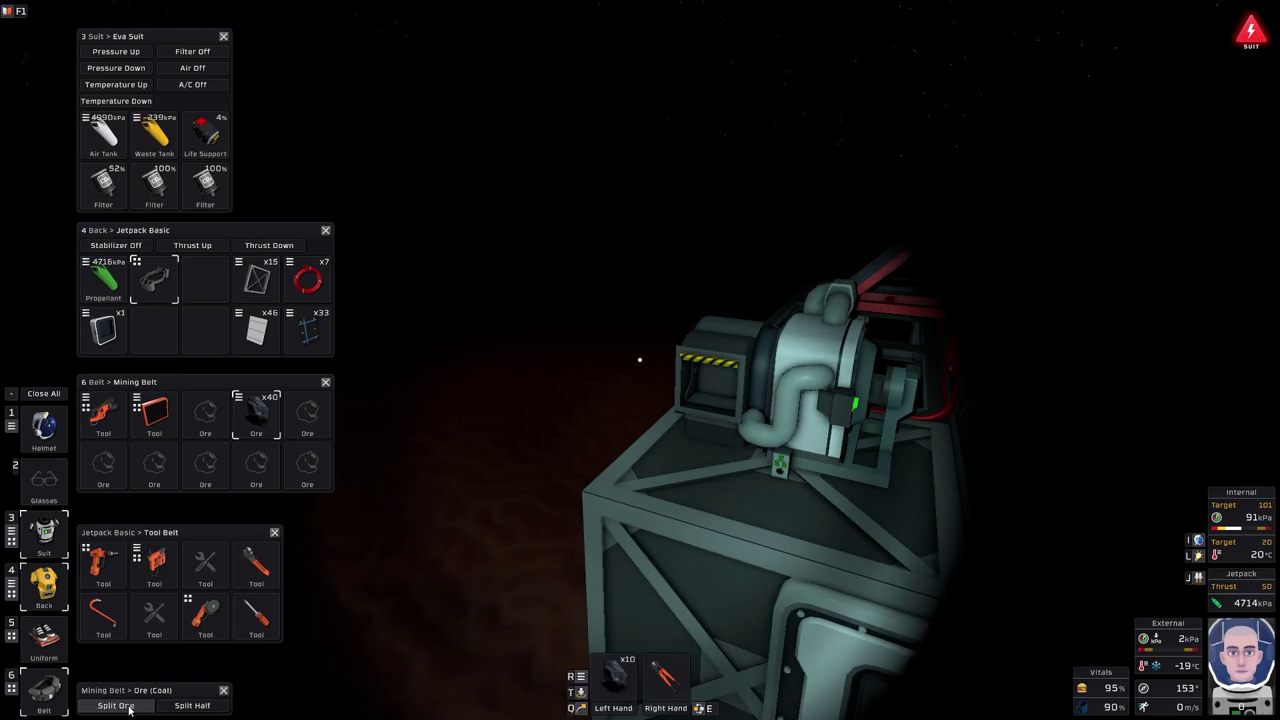
left_click(640, 360)
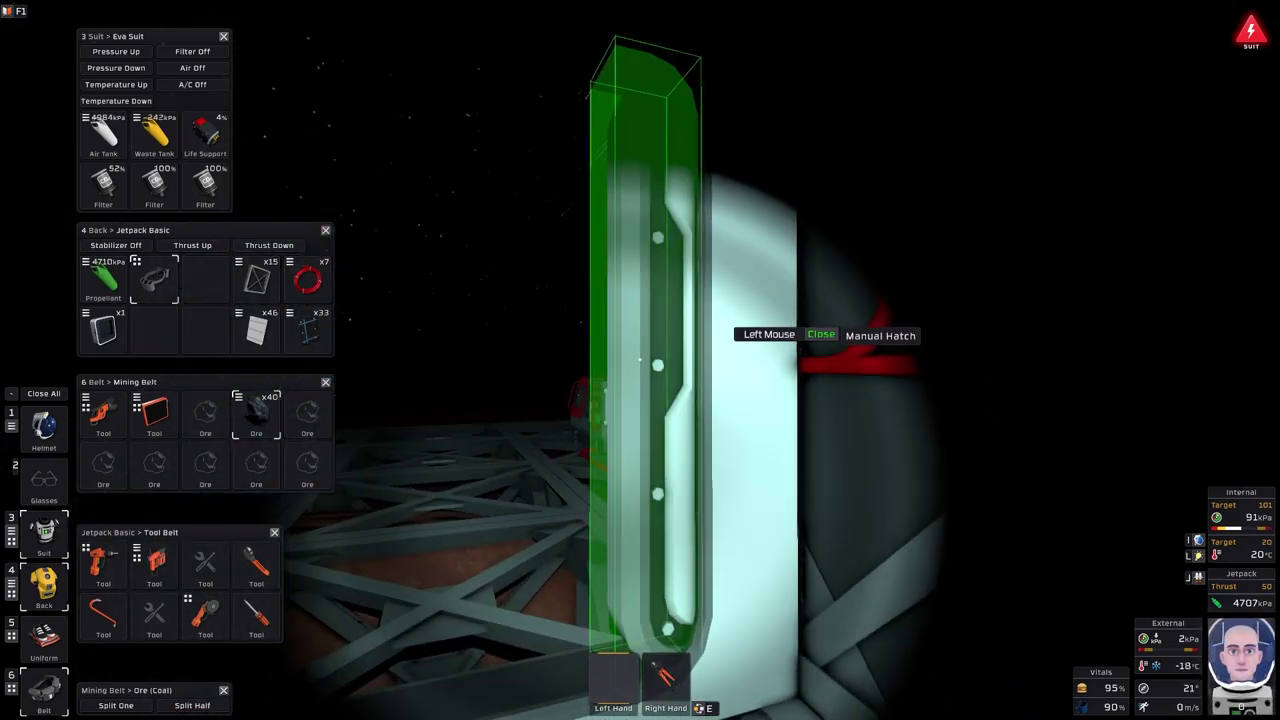
left_click(640, 360)
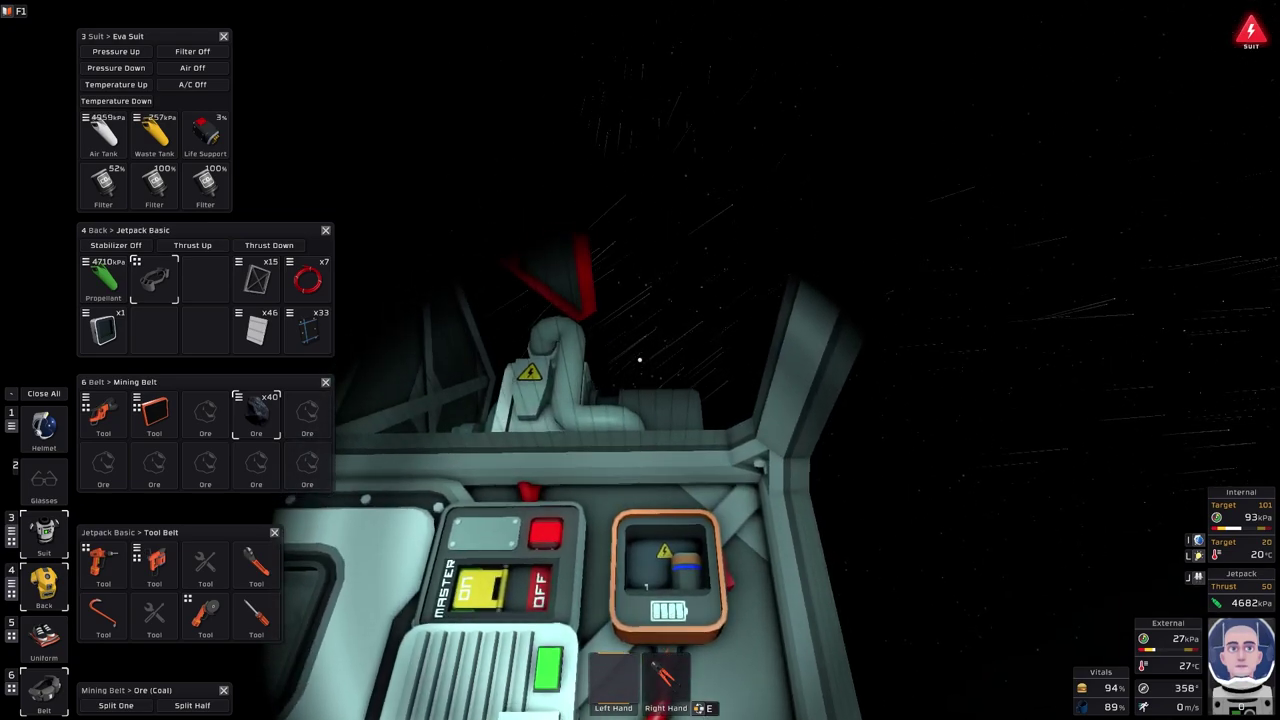
left_click(548, 658)
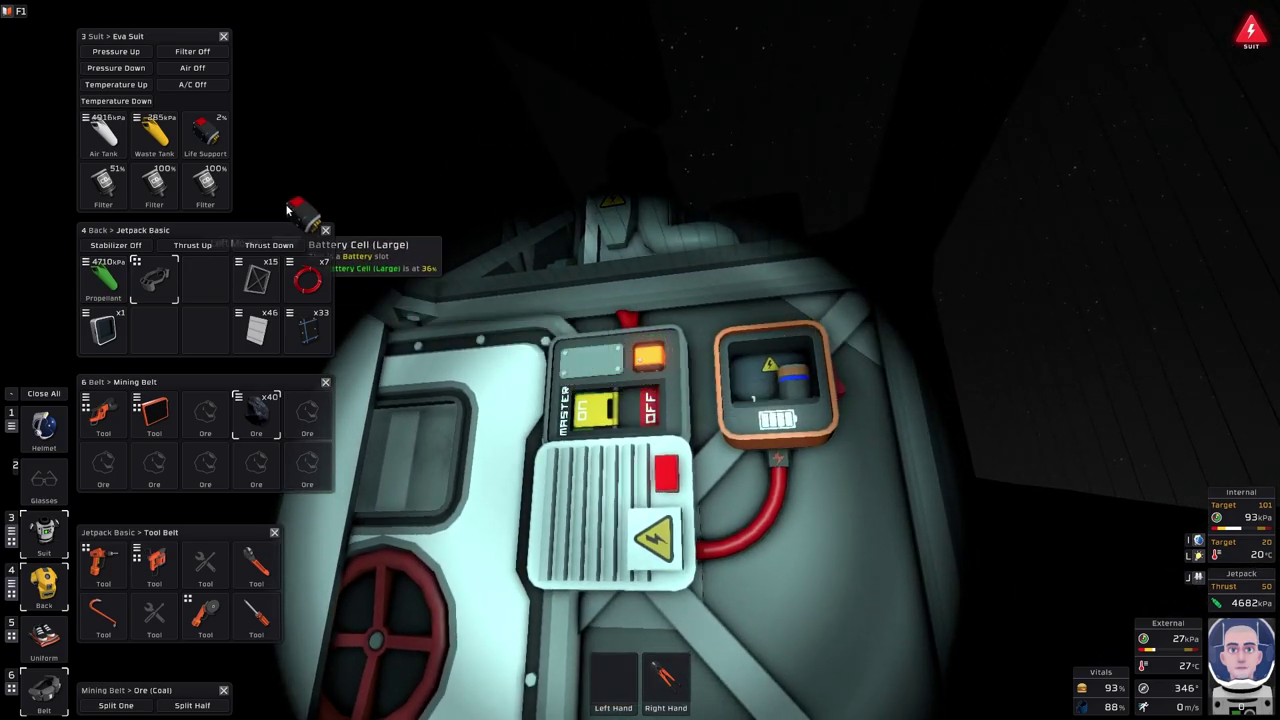
- Swap in the charged battery cell, then walk over to the Electronics Printer
left_click(205, 130)
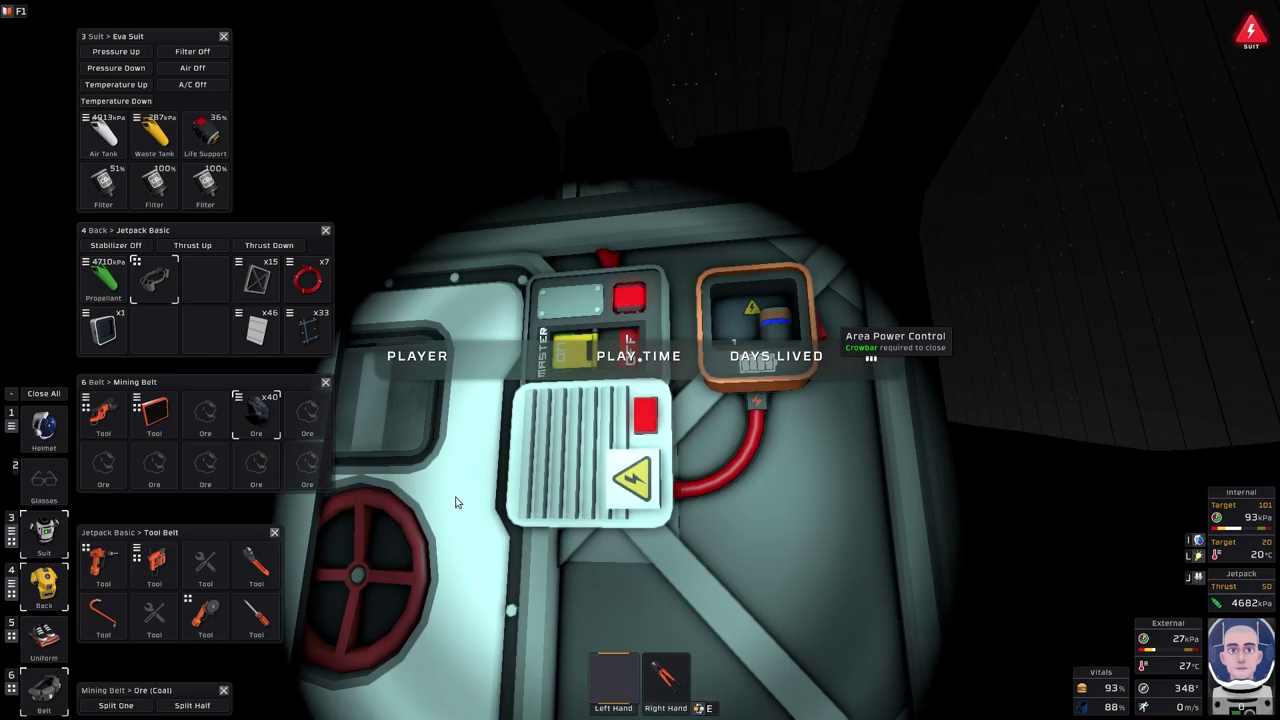
key("w")
key("w")
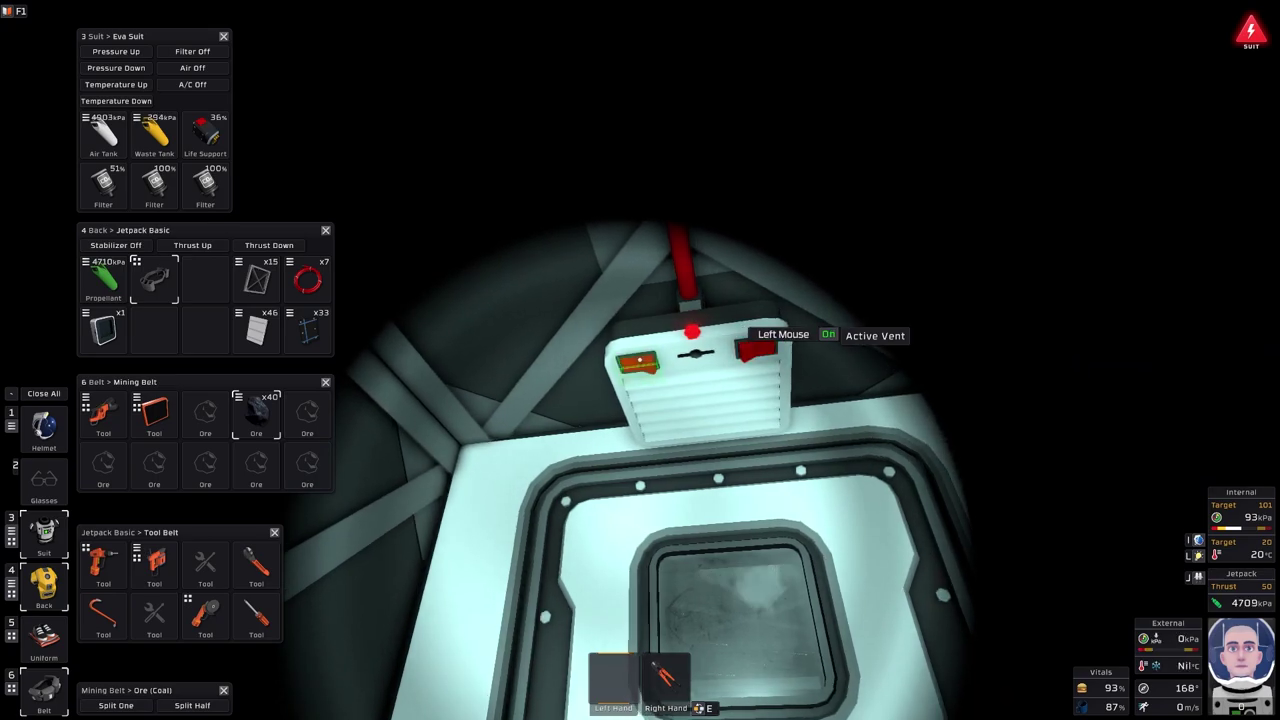
key("w")
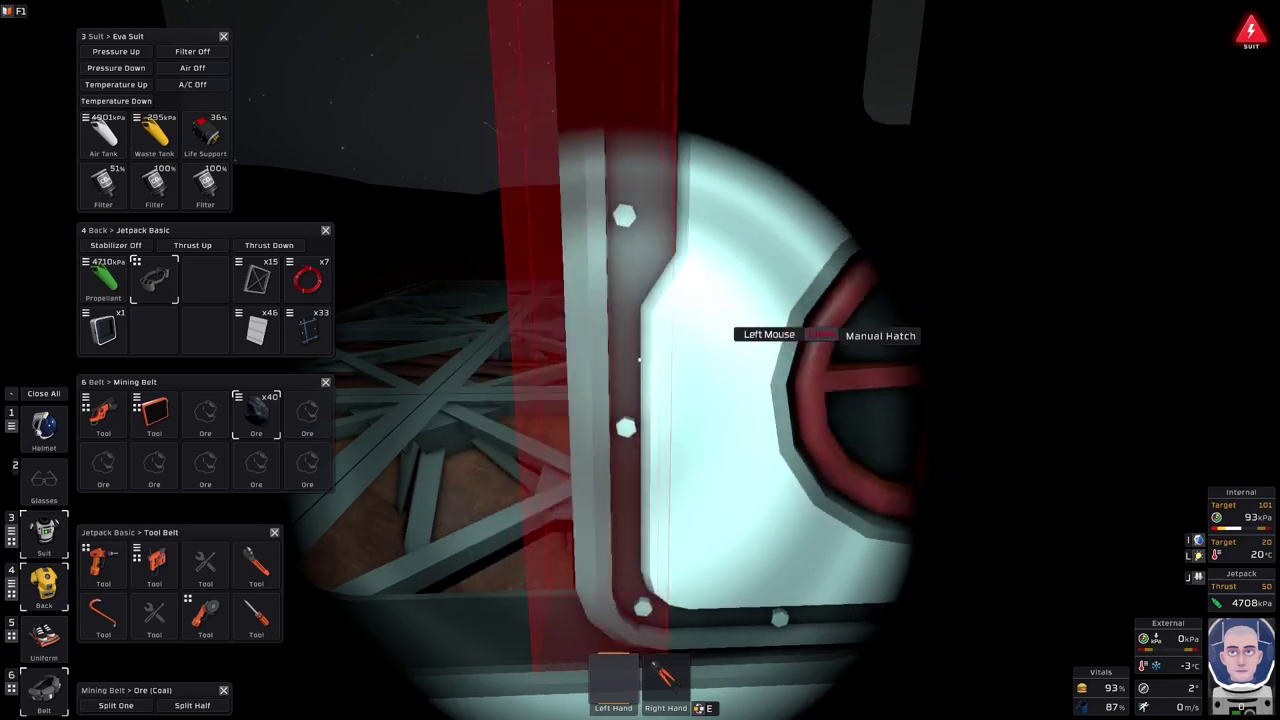
key("w")
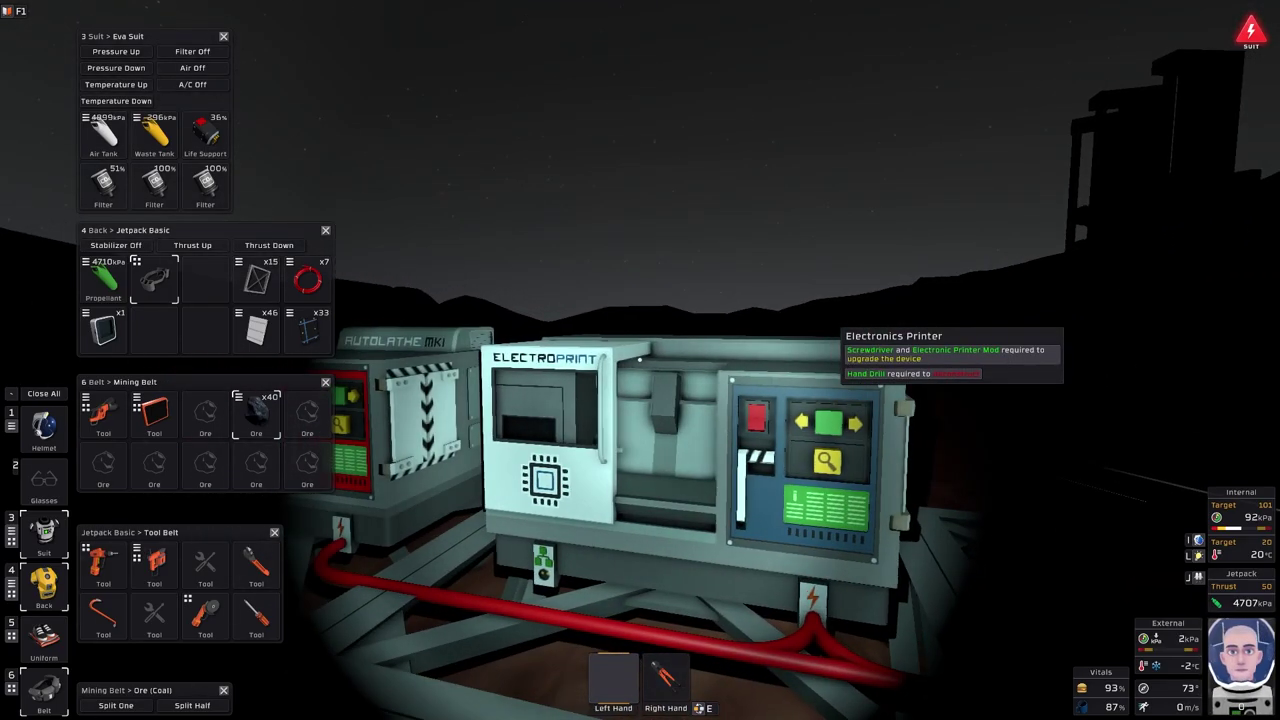
key("w")
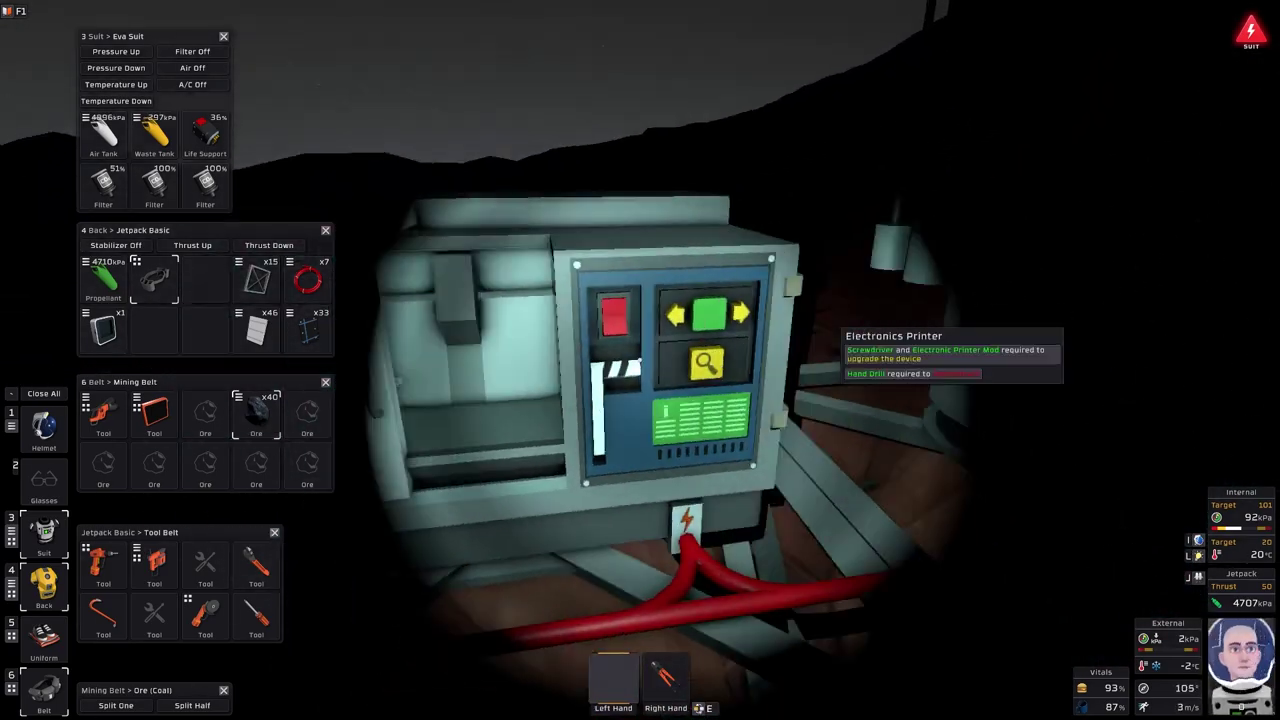
- Fly up to the solid-fuel generator and insert ten coal into its fuel slot
key("w")
key("s")
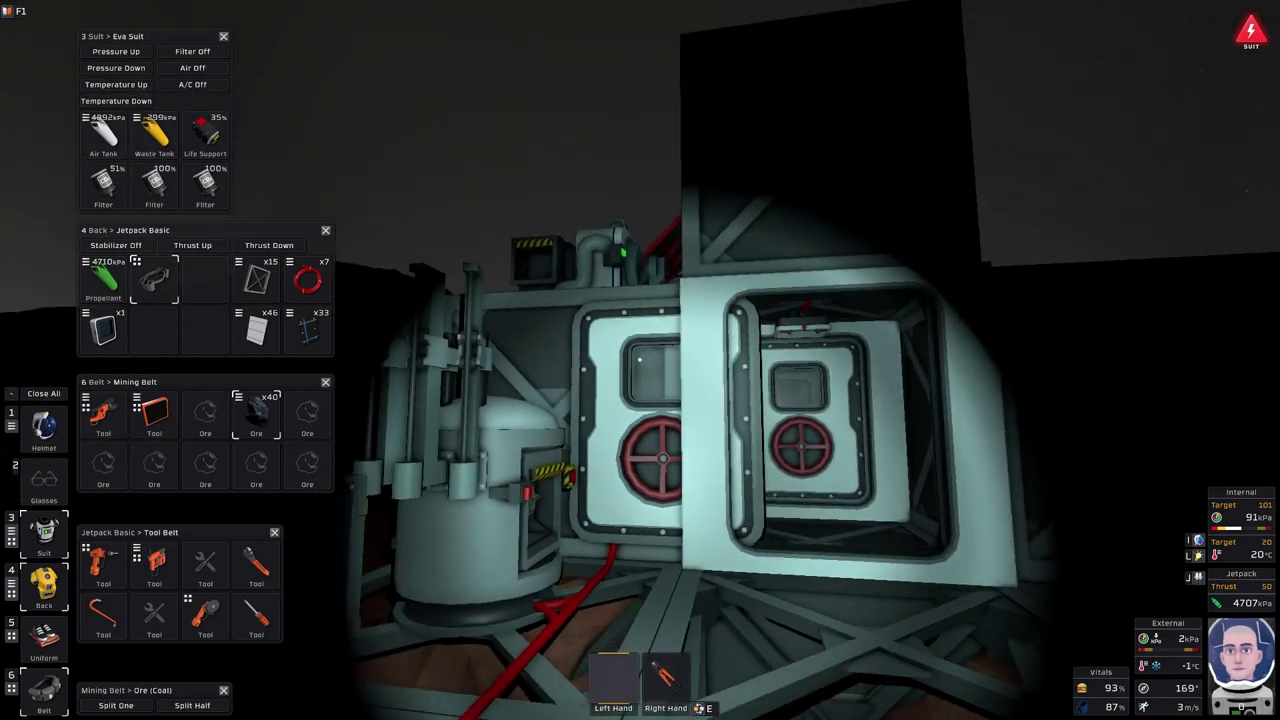
key("space")
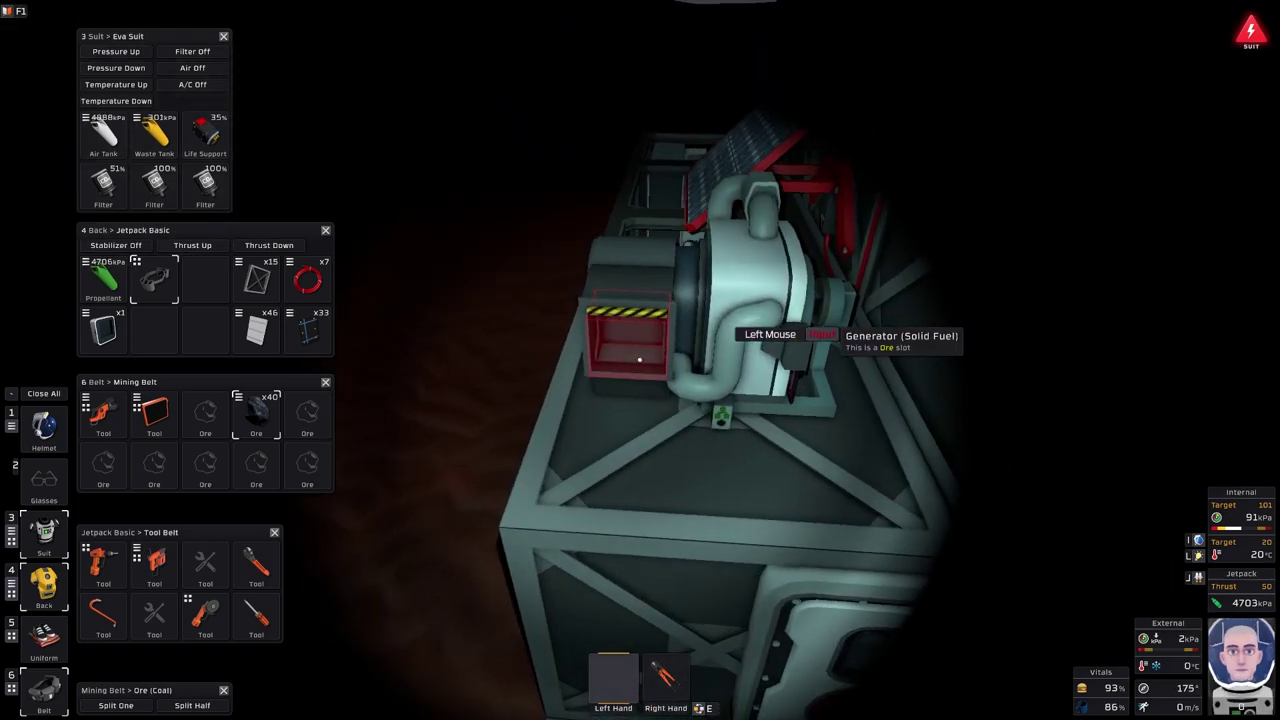
key("w")
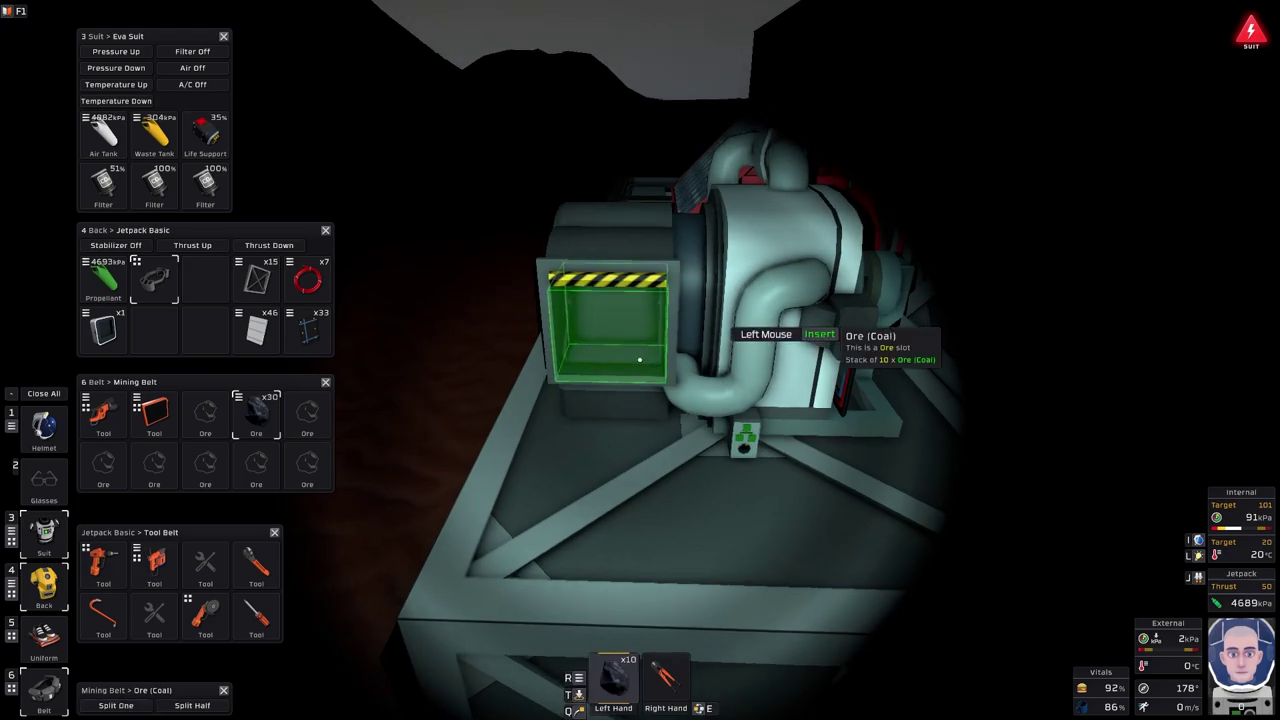
left_click(640, 360)
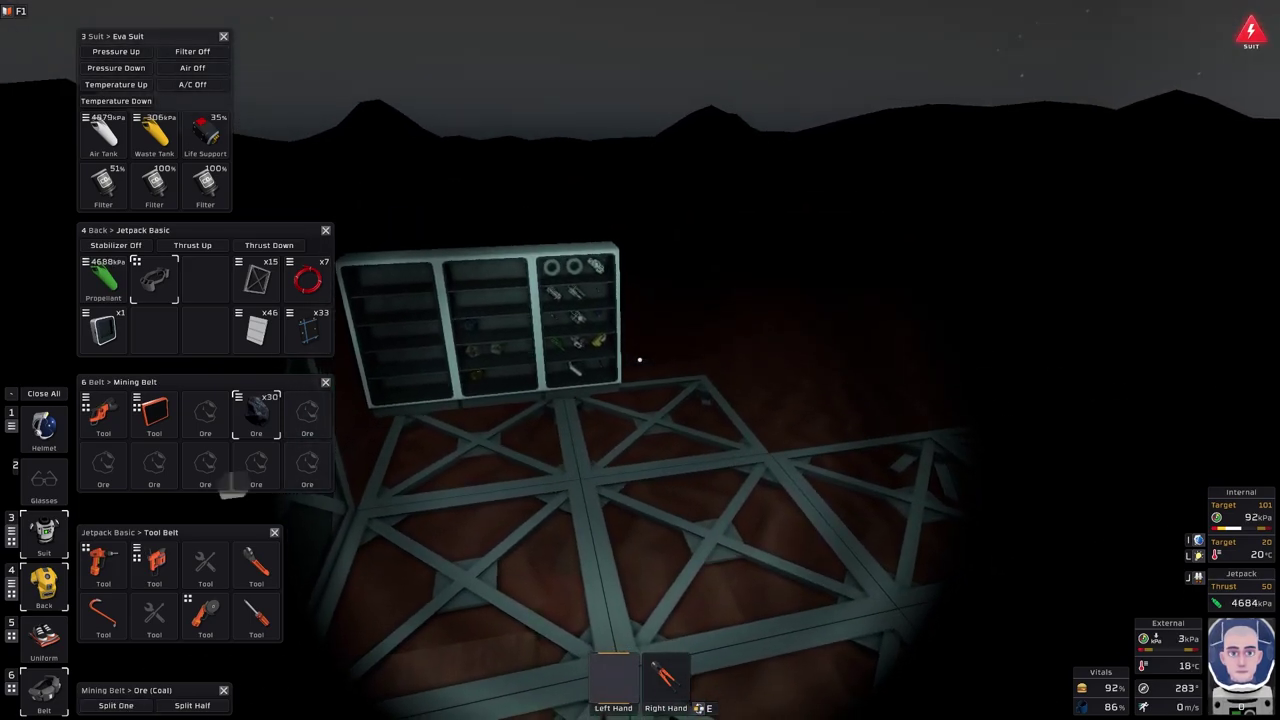
key("w")
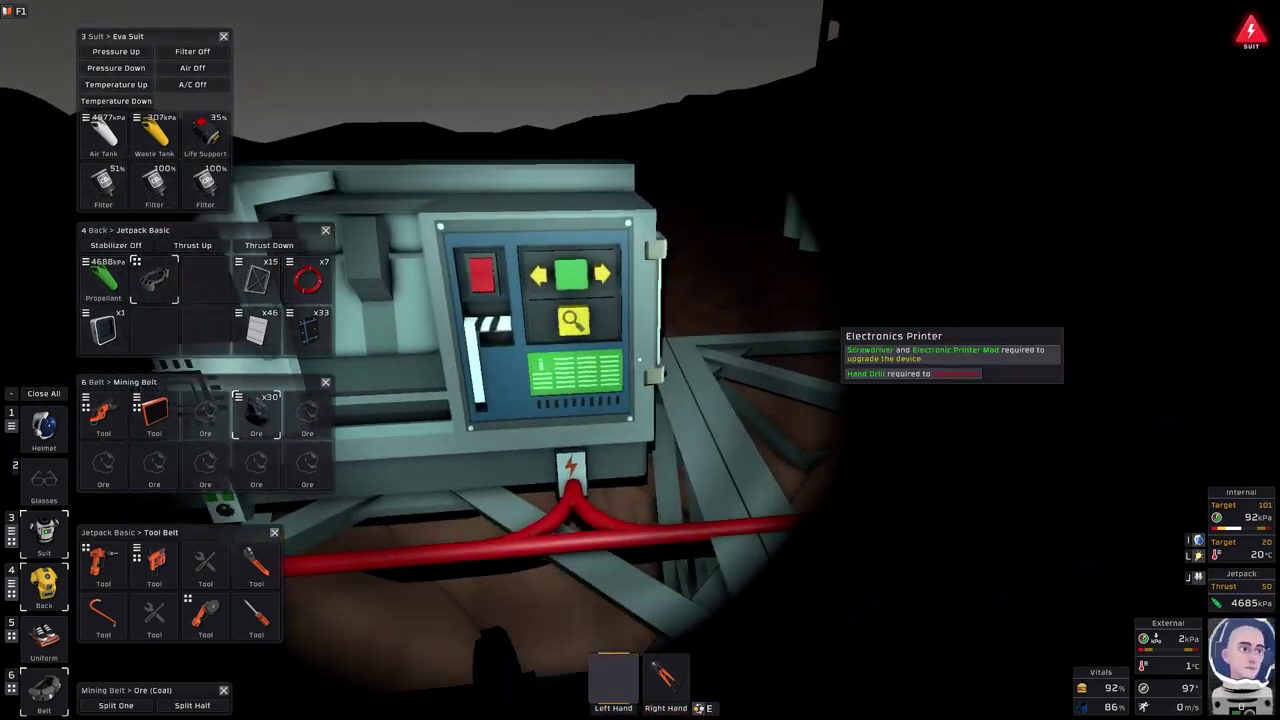
- Power on the Electronics Printer, print Kit (Solar Panel Basic) found via 'sola', and take it
left_click(640, 360)
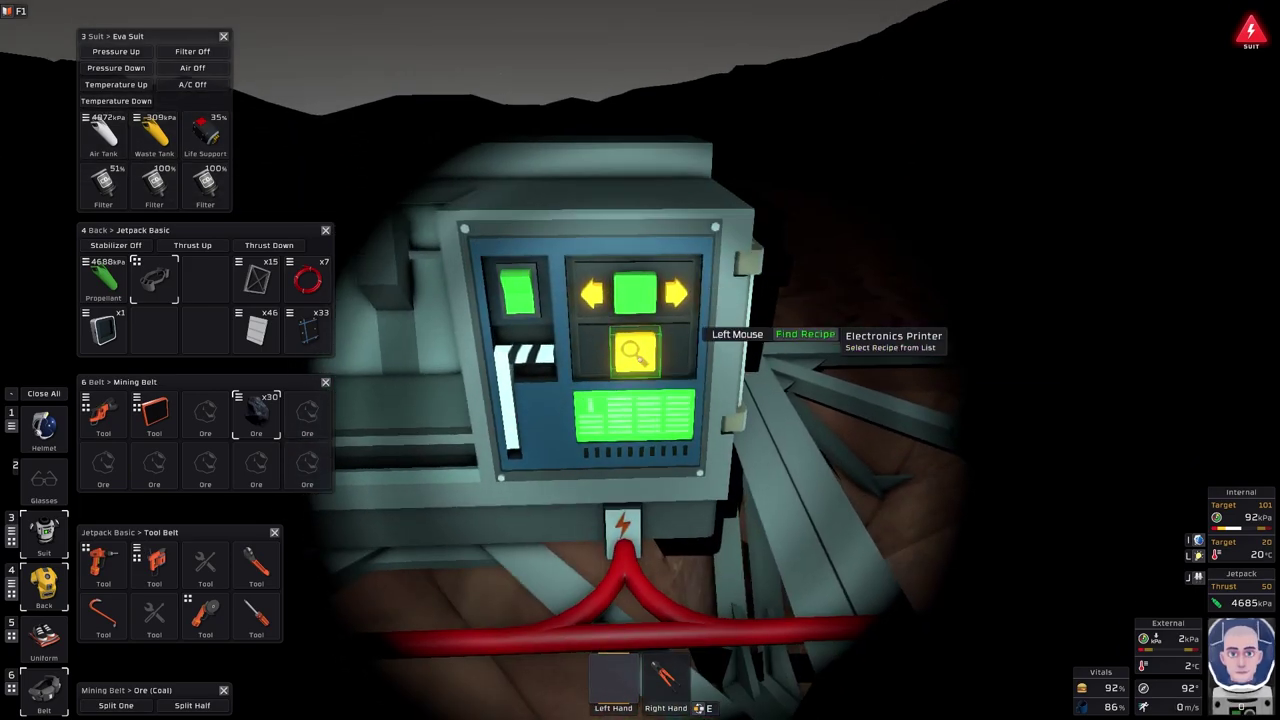
left_click(640, 360)
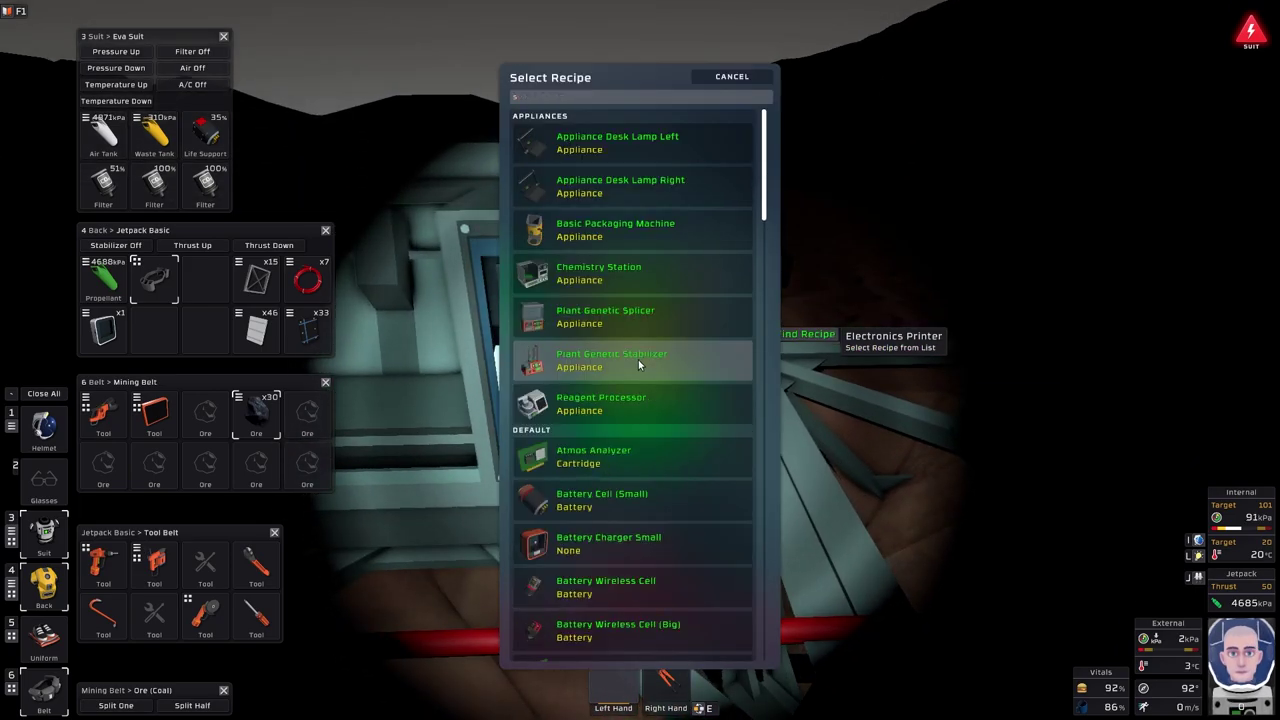
type("sola")
left_click(632, 142)
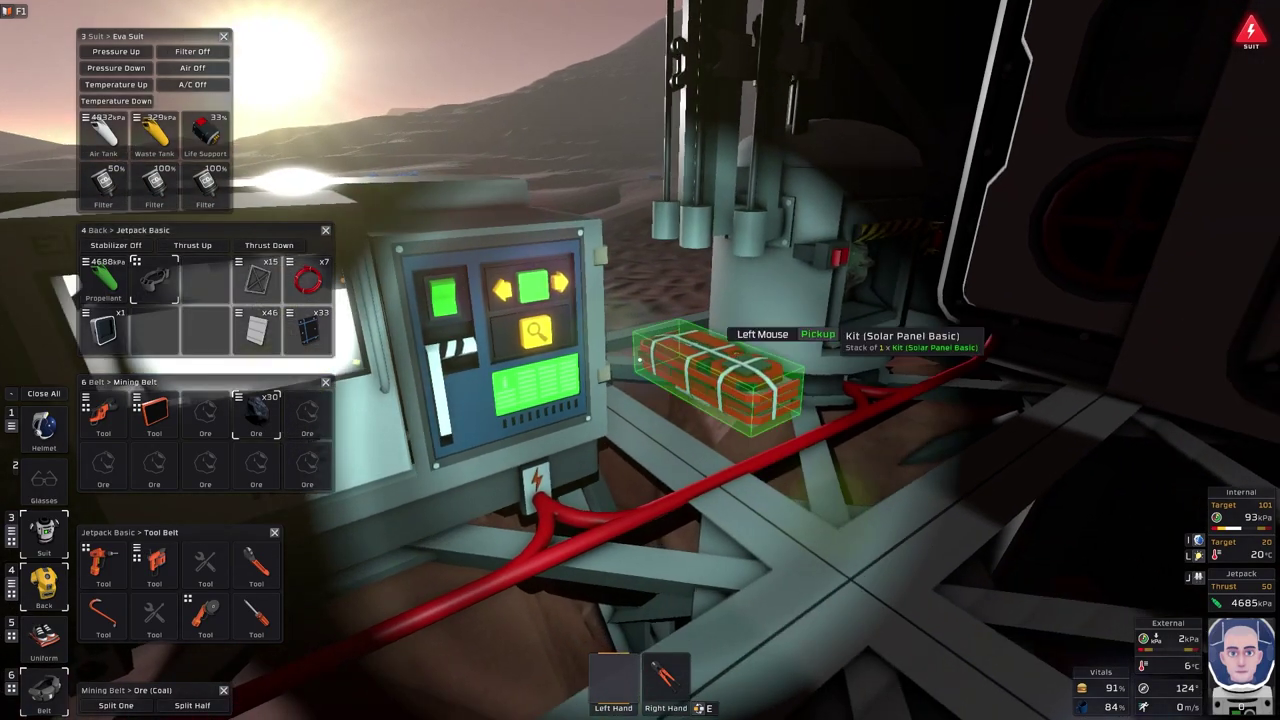
left_click(640, 360)
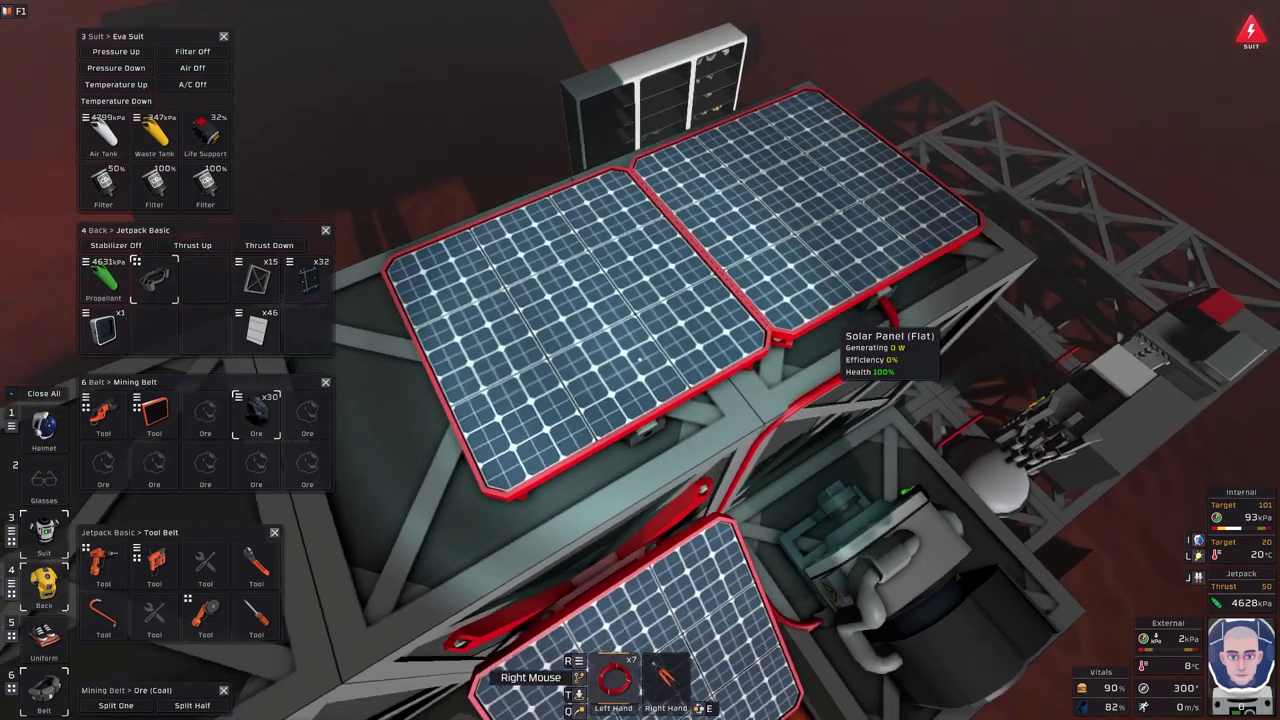
- Place two straight cable pieces between the flat solar panels using the cable coil
key("5")
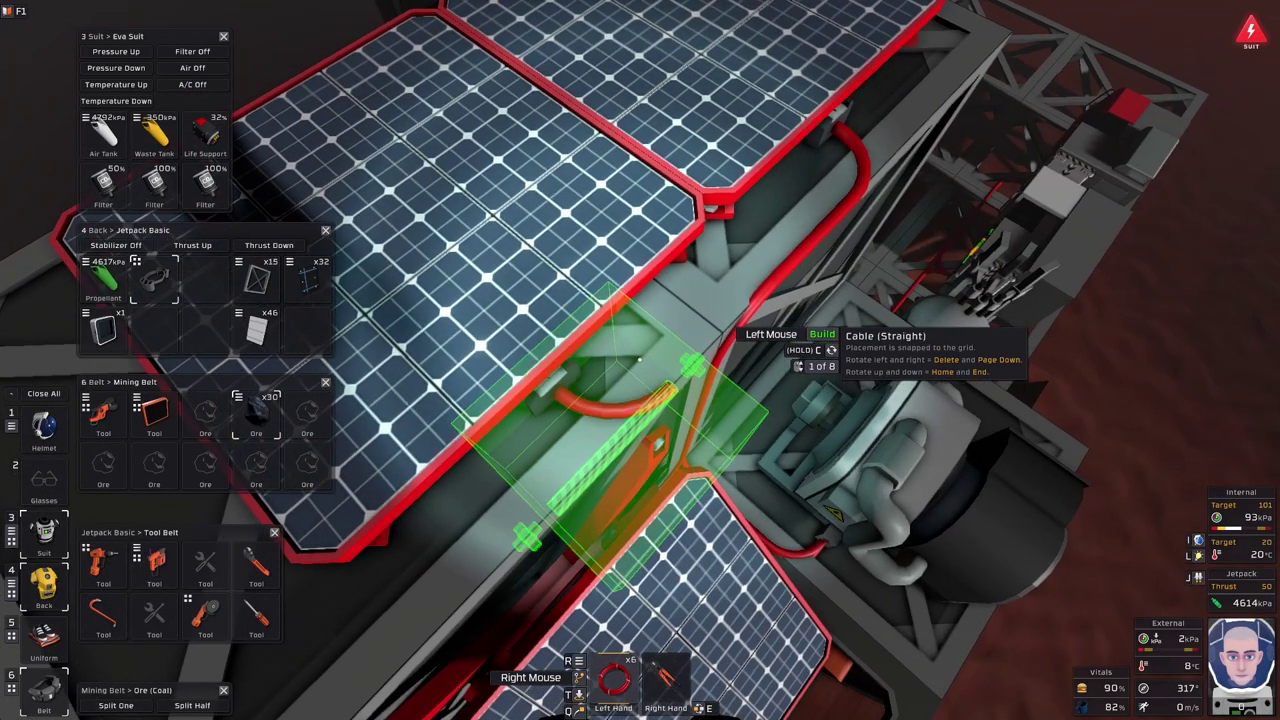
left_click(640, 360)
left_click(640, 360)
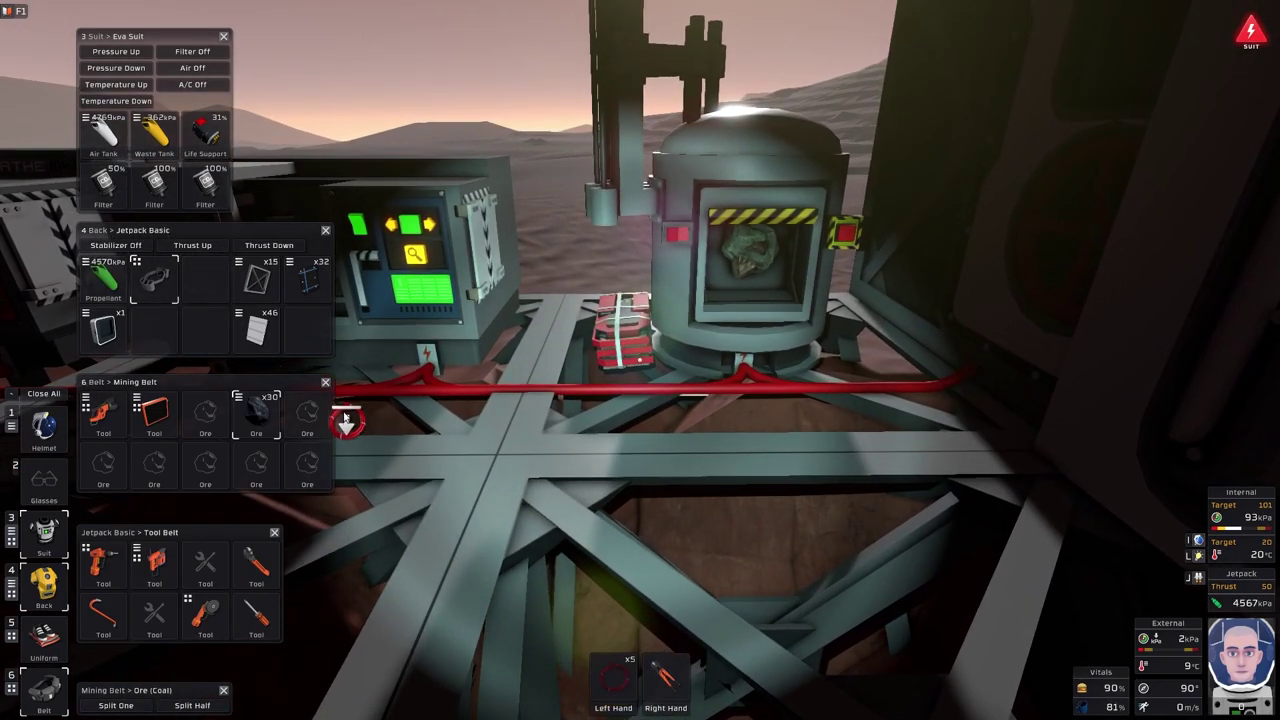
- Build a rotated Solar Panel (Angled) from the held kit atop the tall frame
left_click_drag(345, 420, 307, 328)
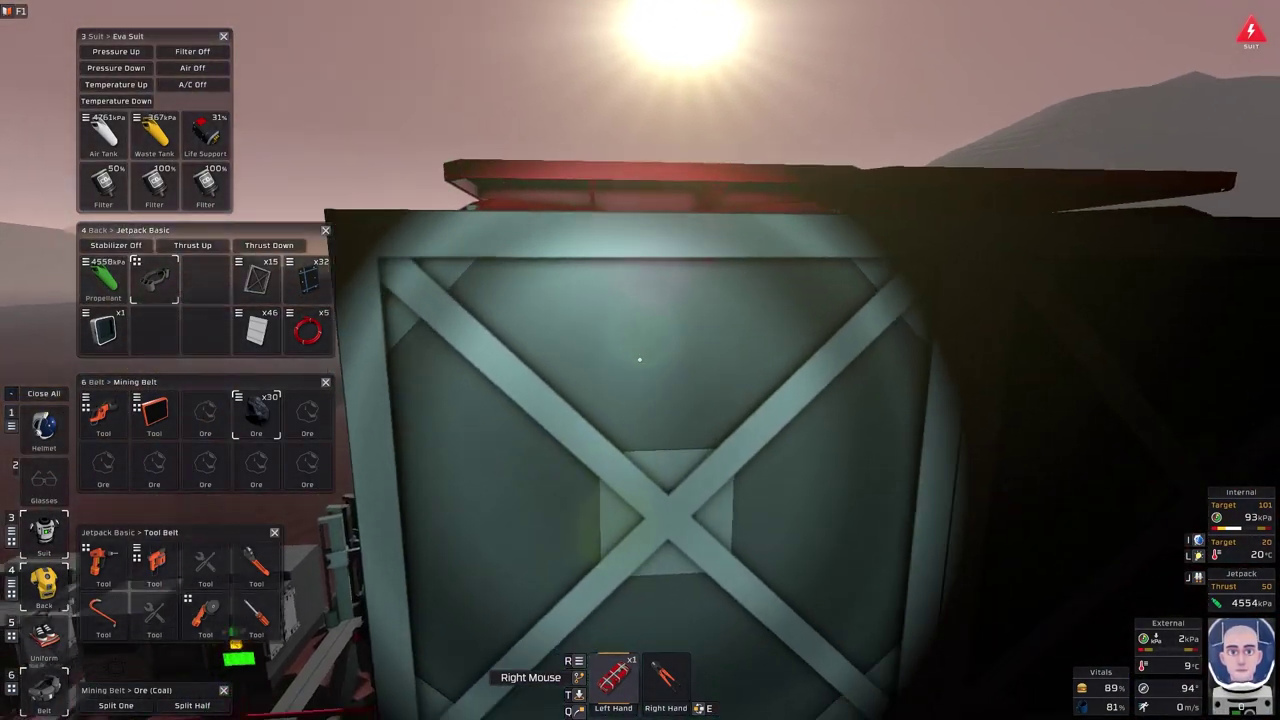
scroll(640, 360, "down", 1)
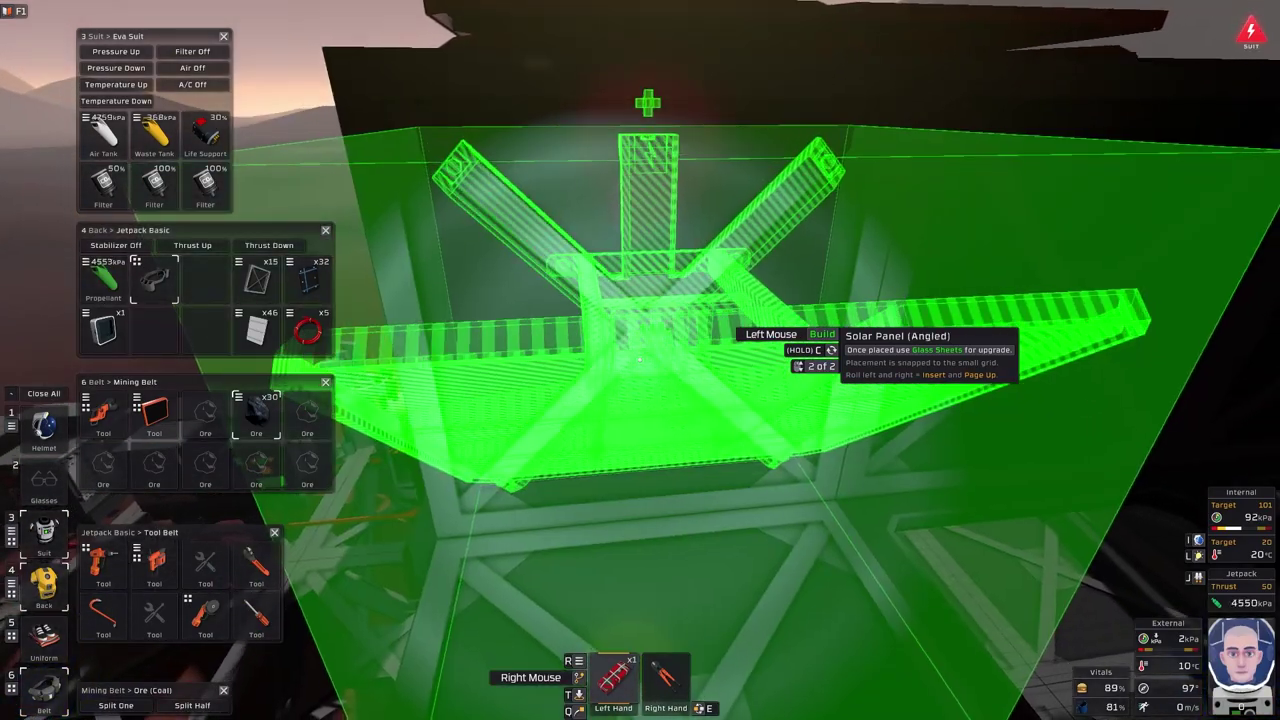
key("Insert")
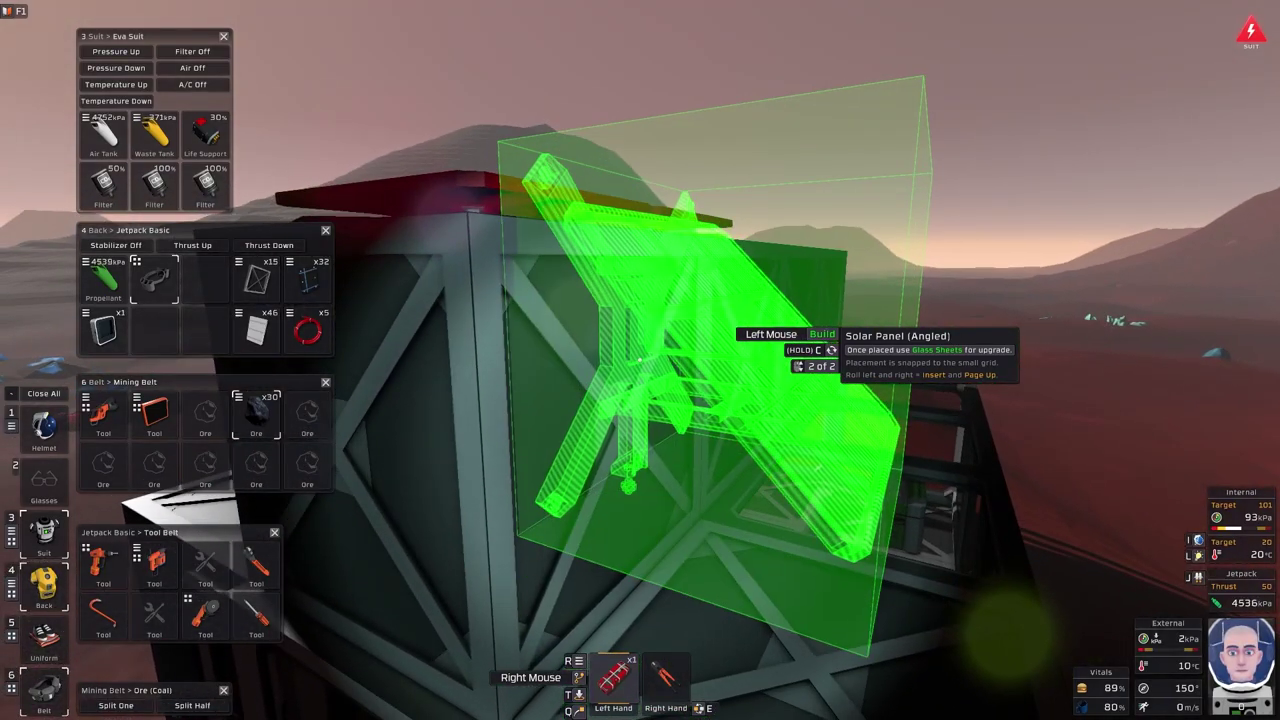
left_click(640, 360)
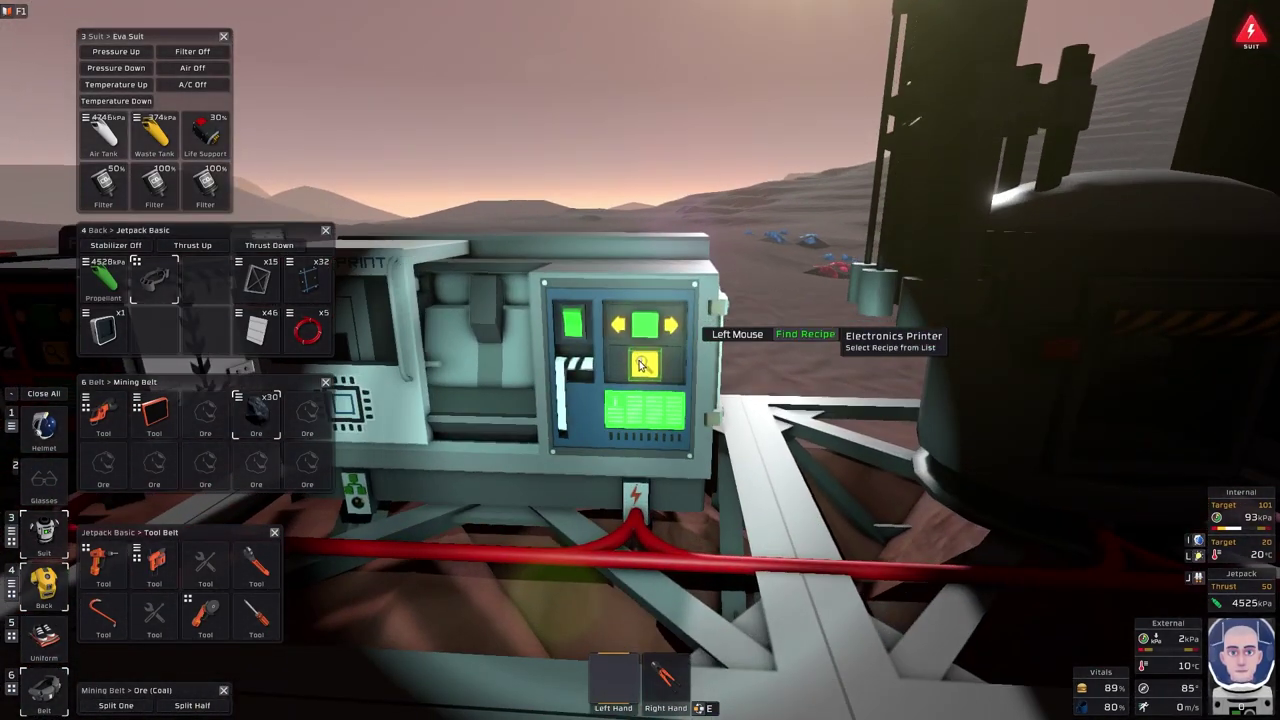
- Set the printer to the Cable Coil recipe via a 'cab' search and take the coil
left_click(640, 360)
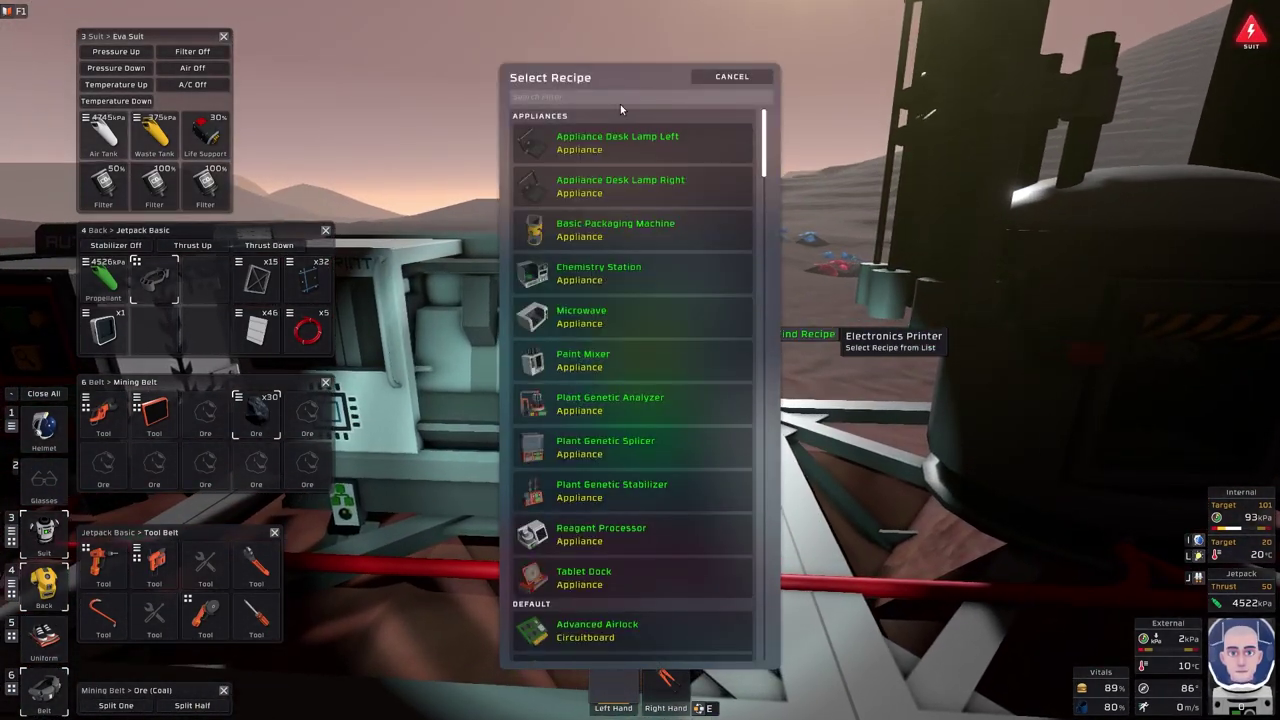
left_click(620, 97)
type("cab")
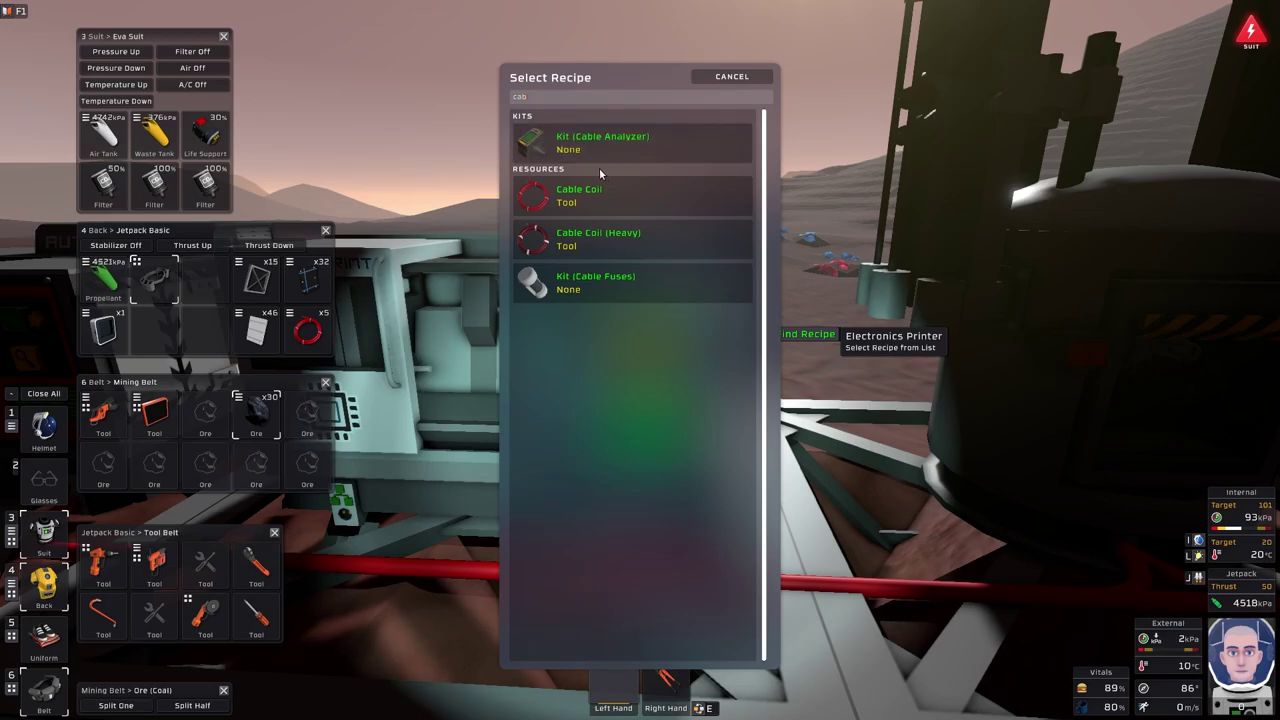
left_click(600, 195)
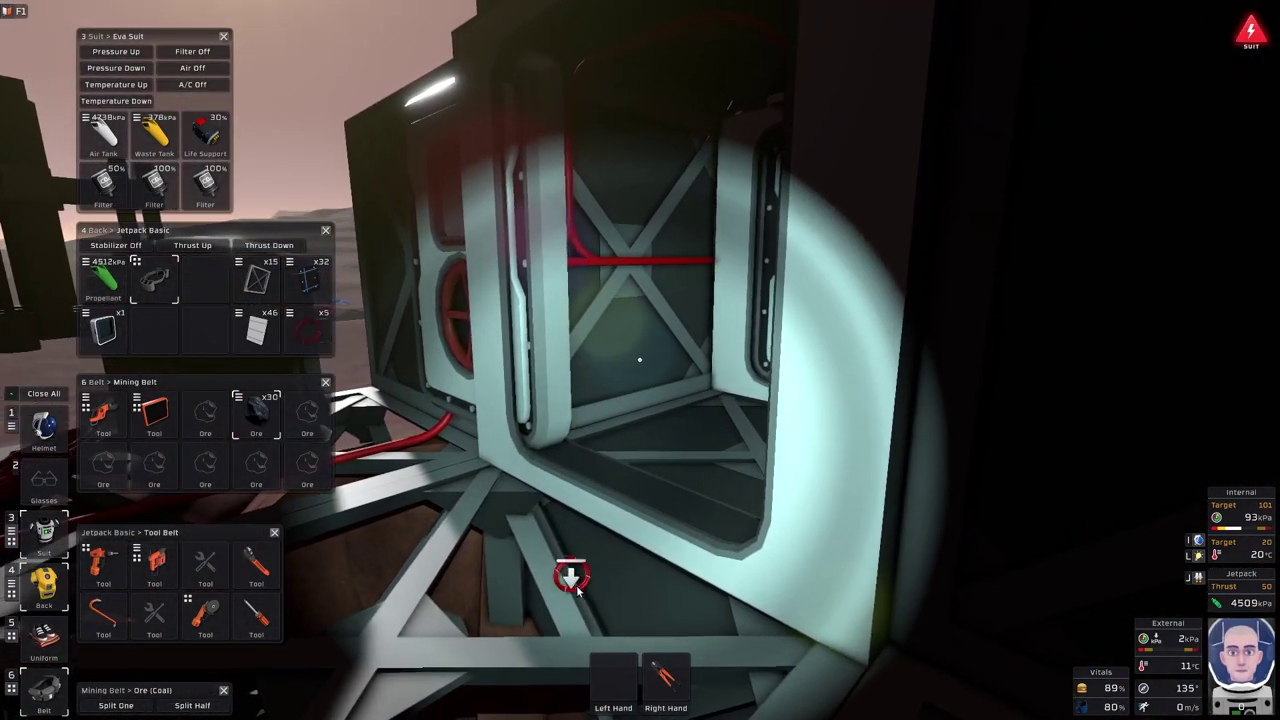
left_click_drag(578, 590, 613, 680)
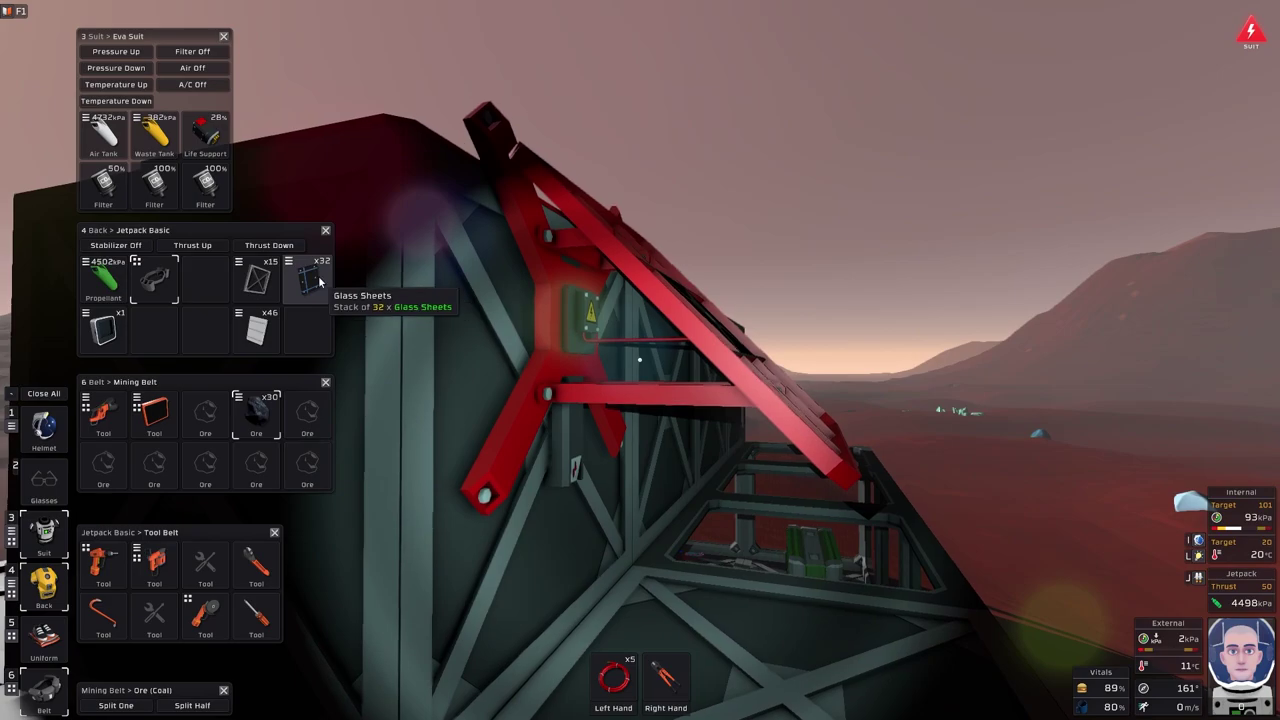
- Run a corner cable and straight cables vertically down the frame from the angled panel
left_click_drag(605, 672, 308, 278)
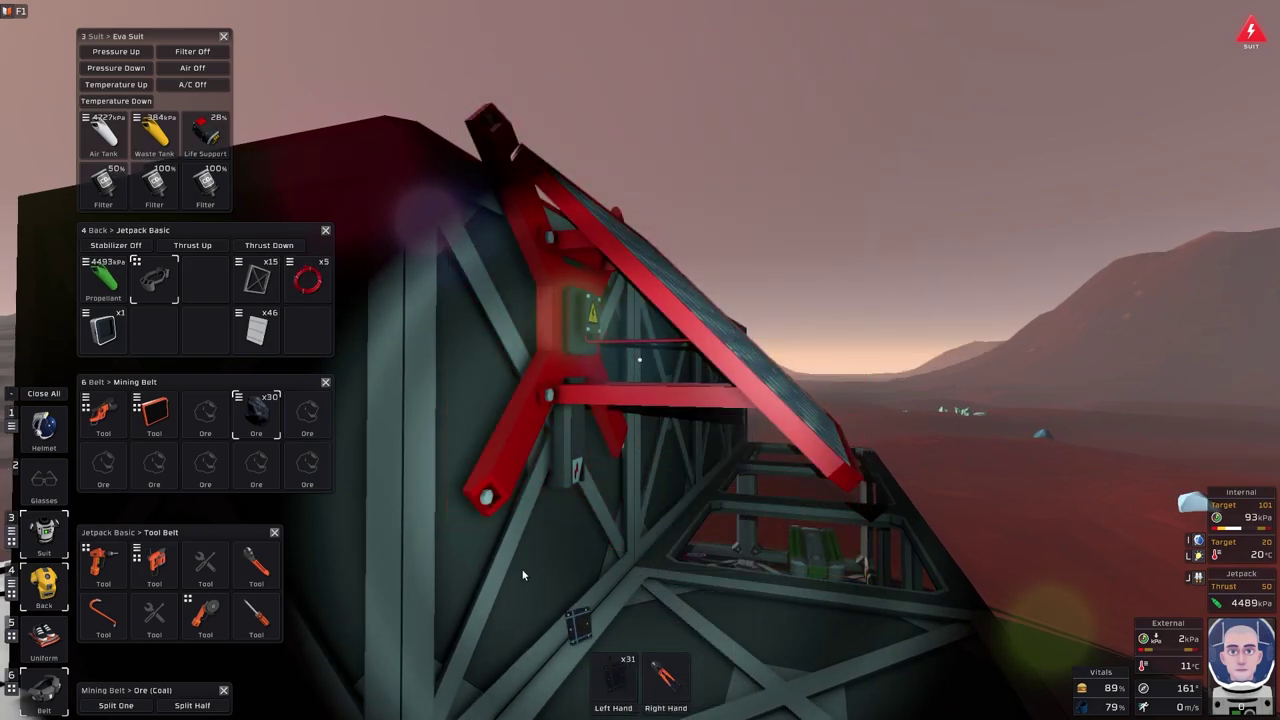
left_click_drag(296, 305, 615, 680)
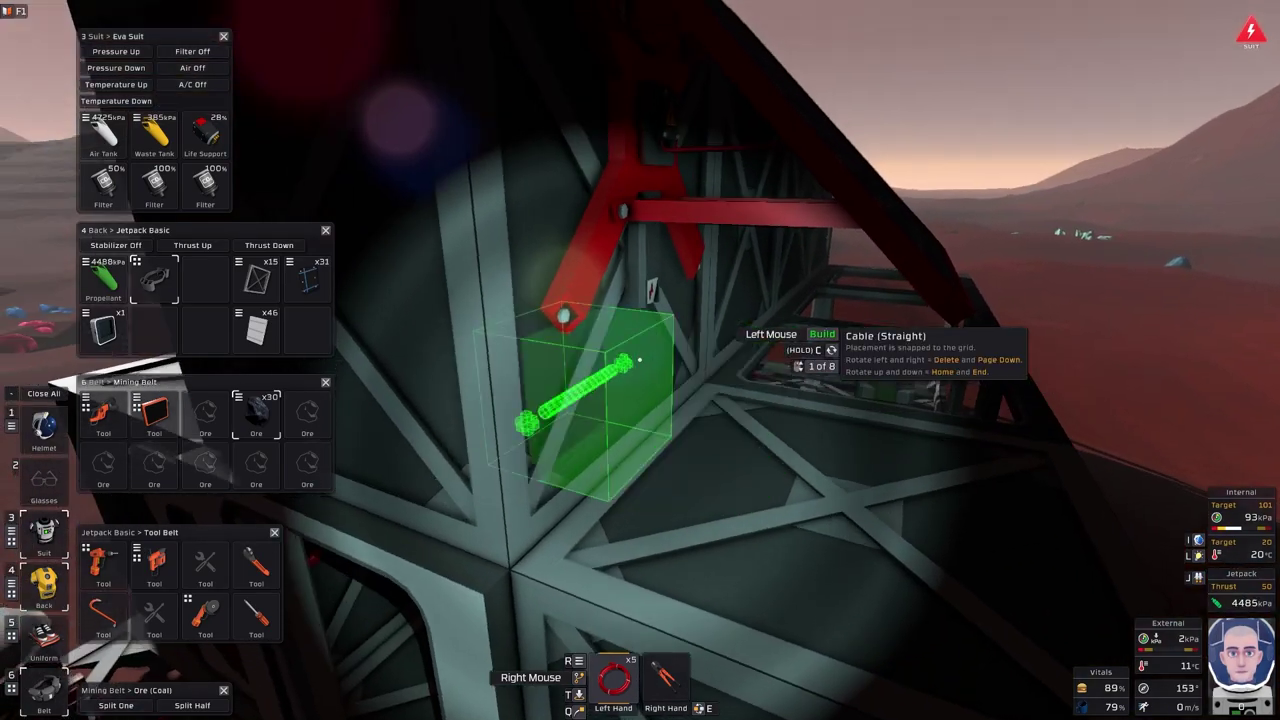
scroll(640, 360, "down", 1)
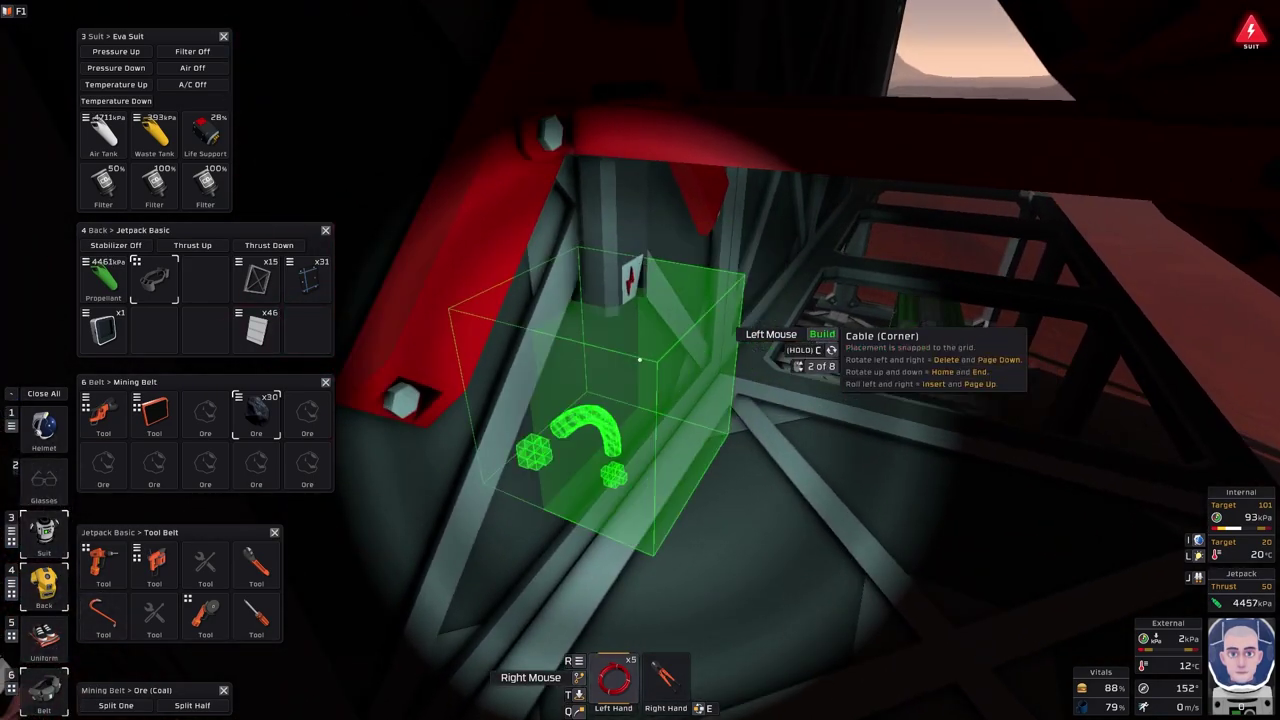
left_click(640, 360)
scroll(640, 360, "up", 1)
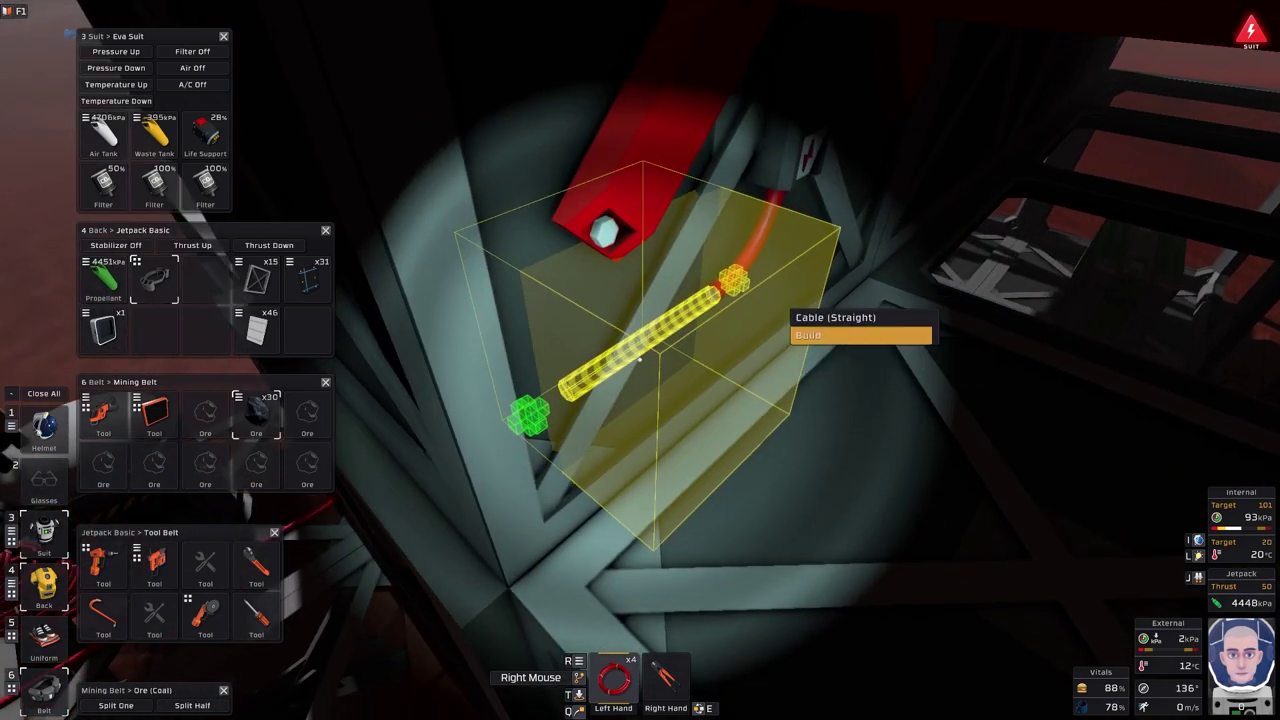
left_click(640, 360)
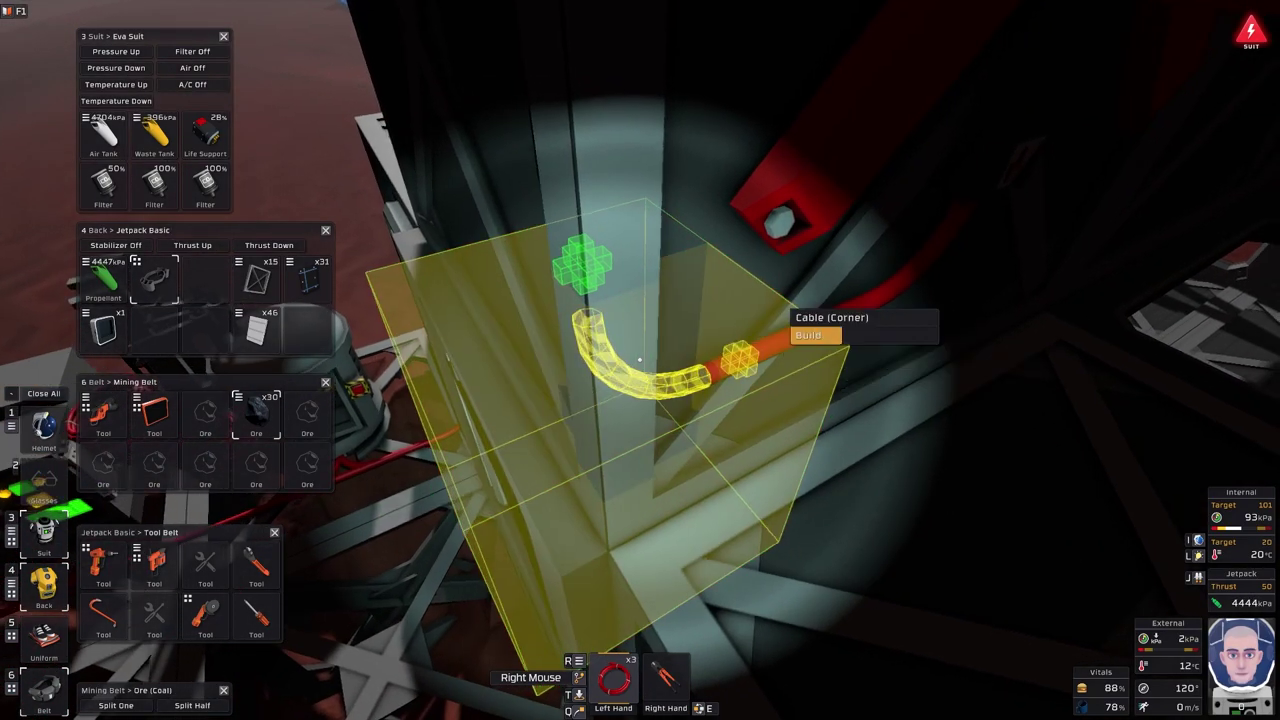
scroll(640, 360, "down", 1)
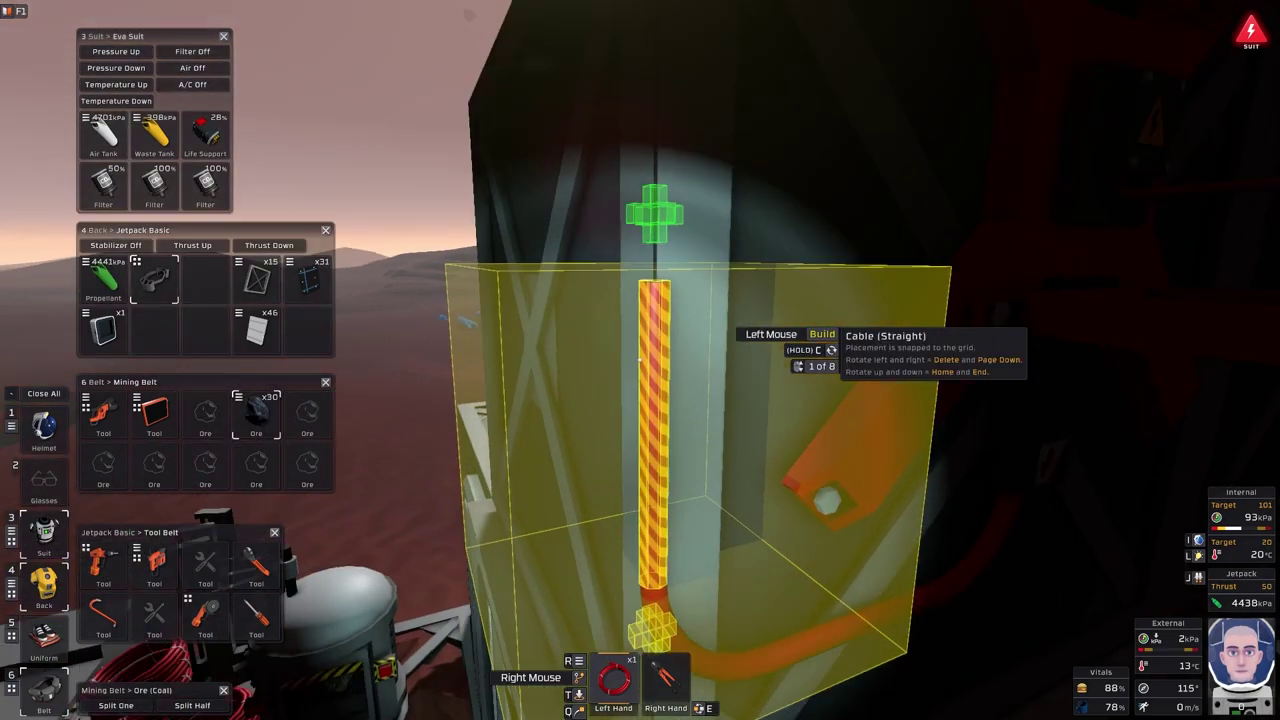
left_click(640, 360)
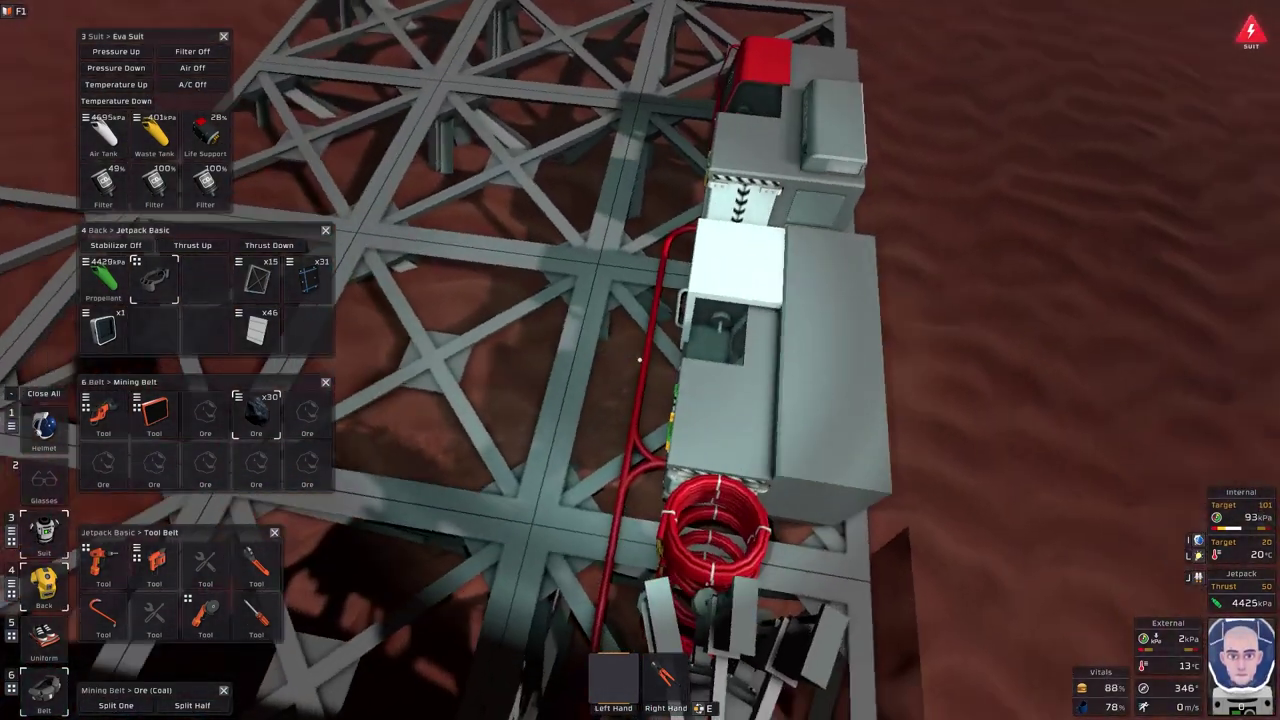
- Collect the printed cable coils and lay a cable segment along the frame ridge toward the printer
left_click(640, 360)
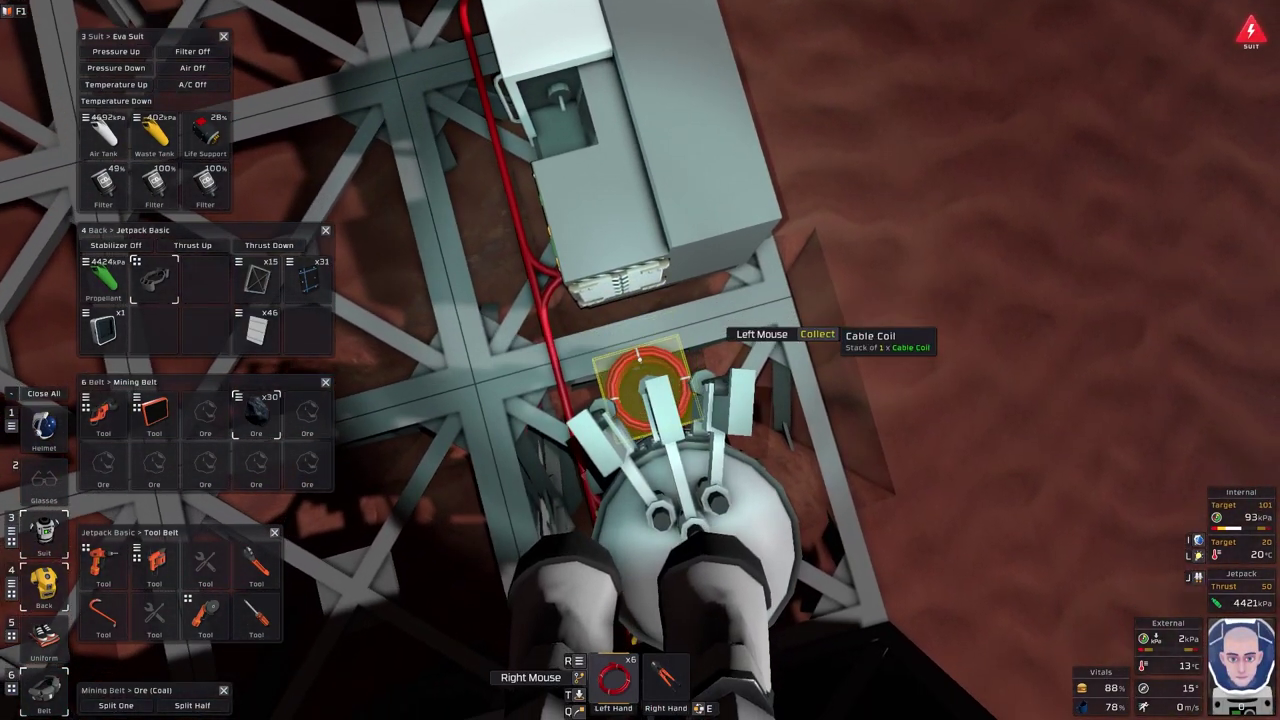
left_click(640, 360)
left_click(640, 360)
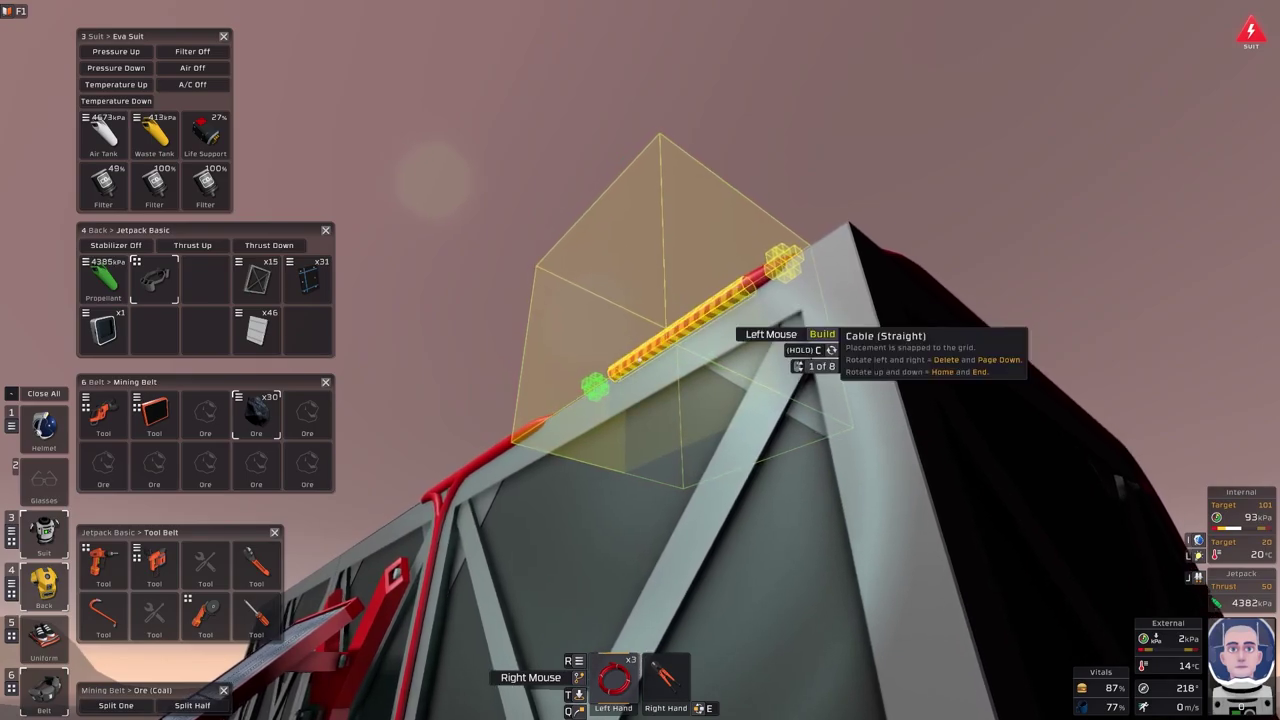
left_click(640, 360)
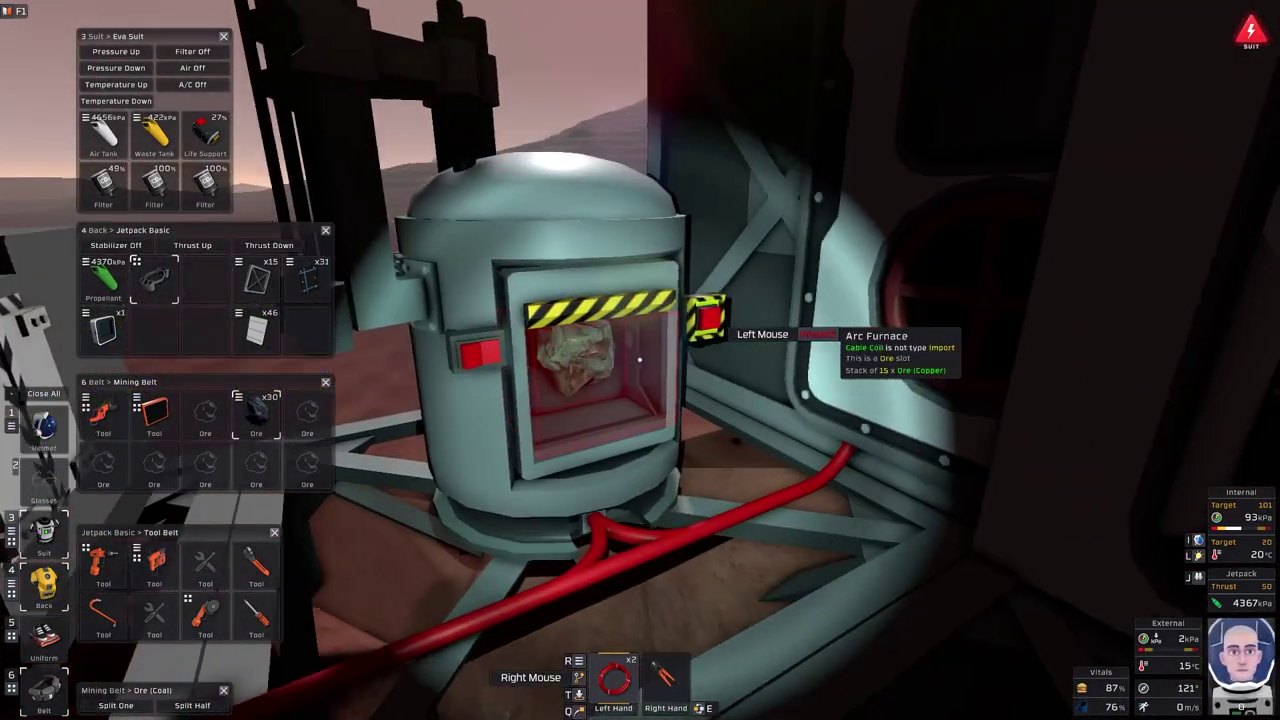
- Turn on the ice-loaded Arc Furnace with its power switch
left_click(640, 360)
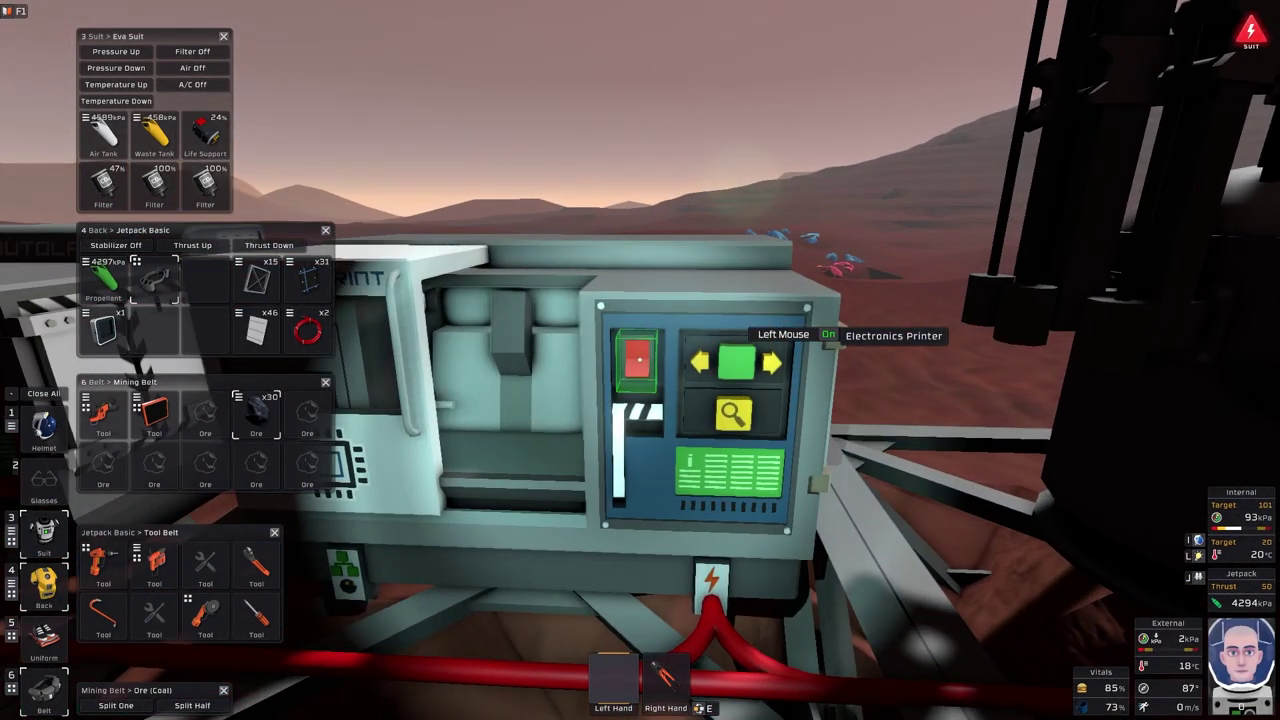
- Power the printer, select Kit (Solar Panel Basic) via 'sola', then choose another recipe
left_click(640, 360)
type("sola")
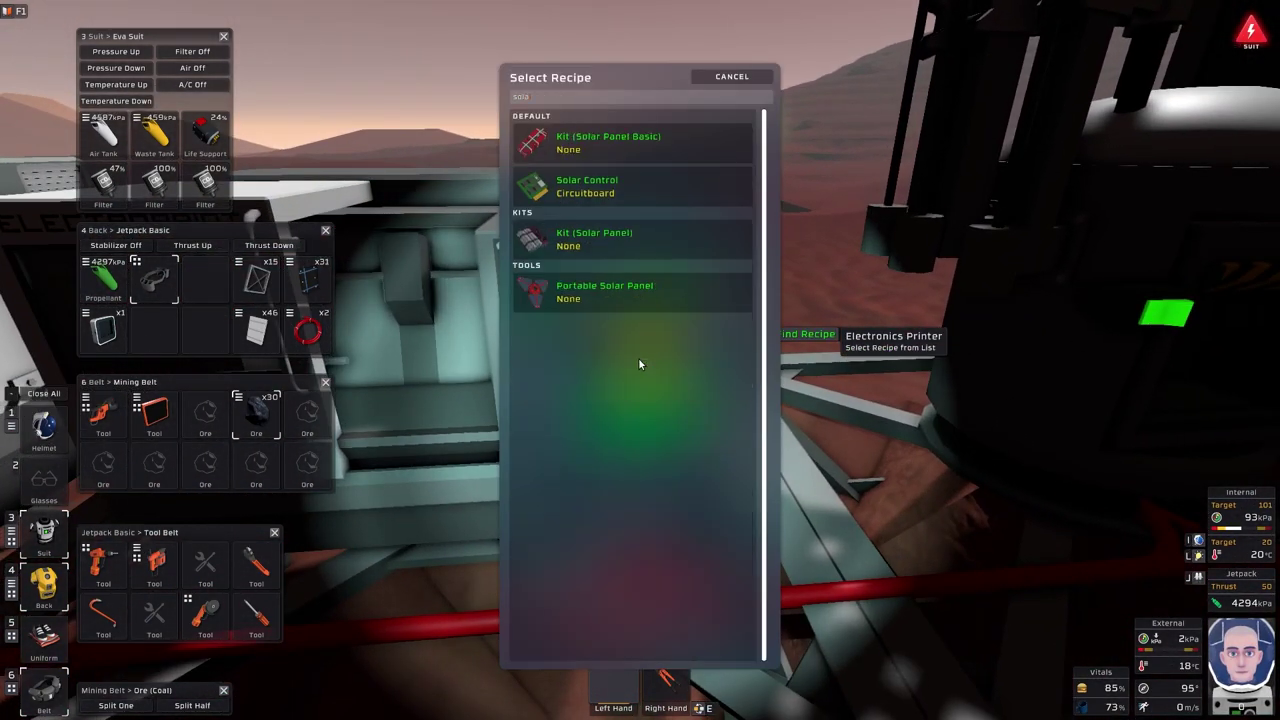
left_click(618, 143)
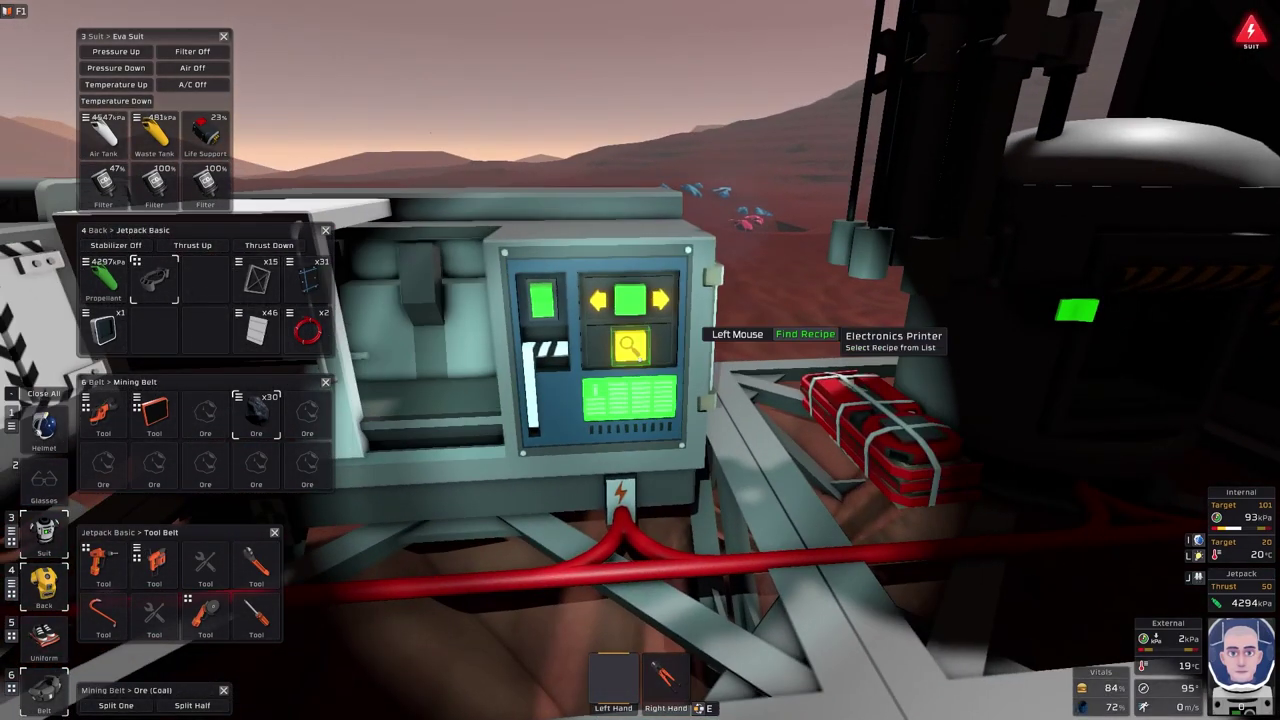
left_click(640, 360)
type("cap")
left_click(590, 240)
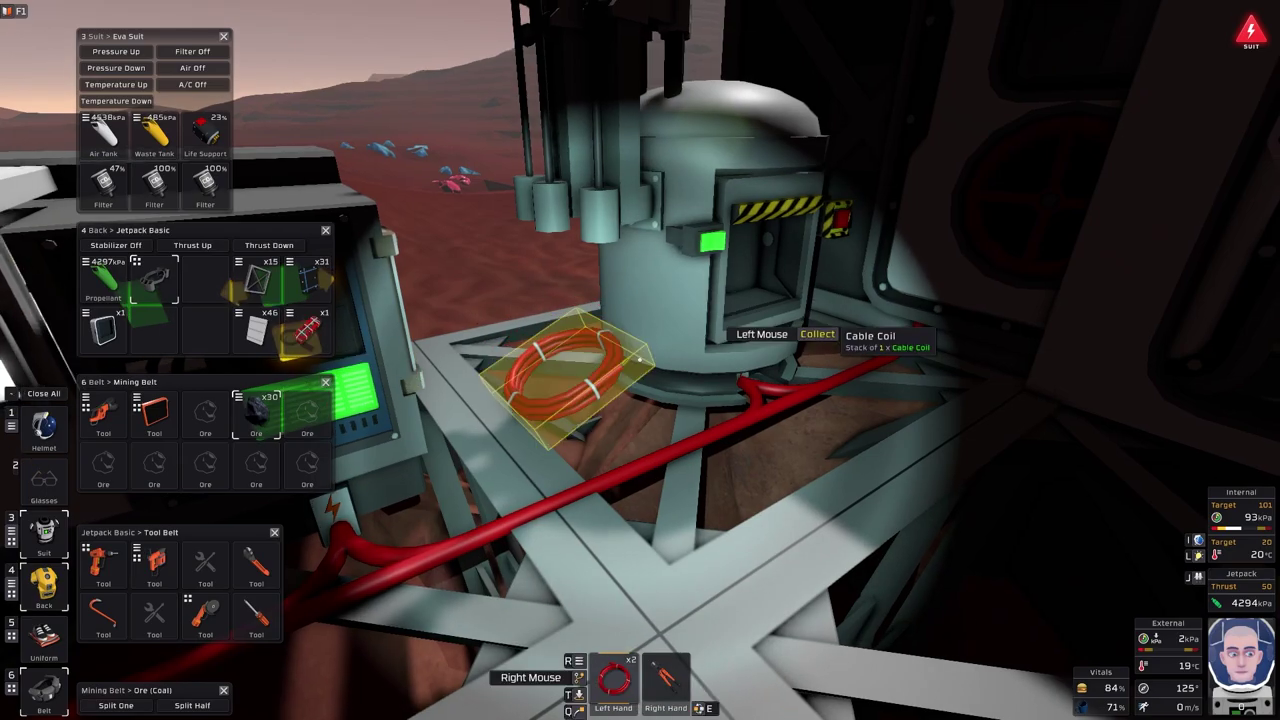
- Pick up two cable coils, equip the solar panel kit, and build a second Solar Panel (Angled)
left_click(640, 360)
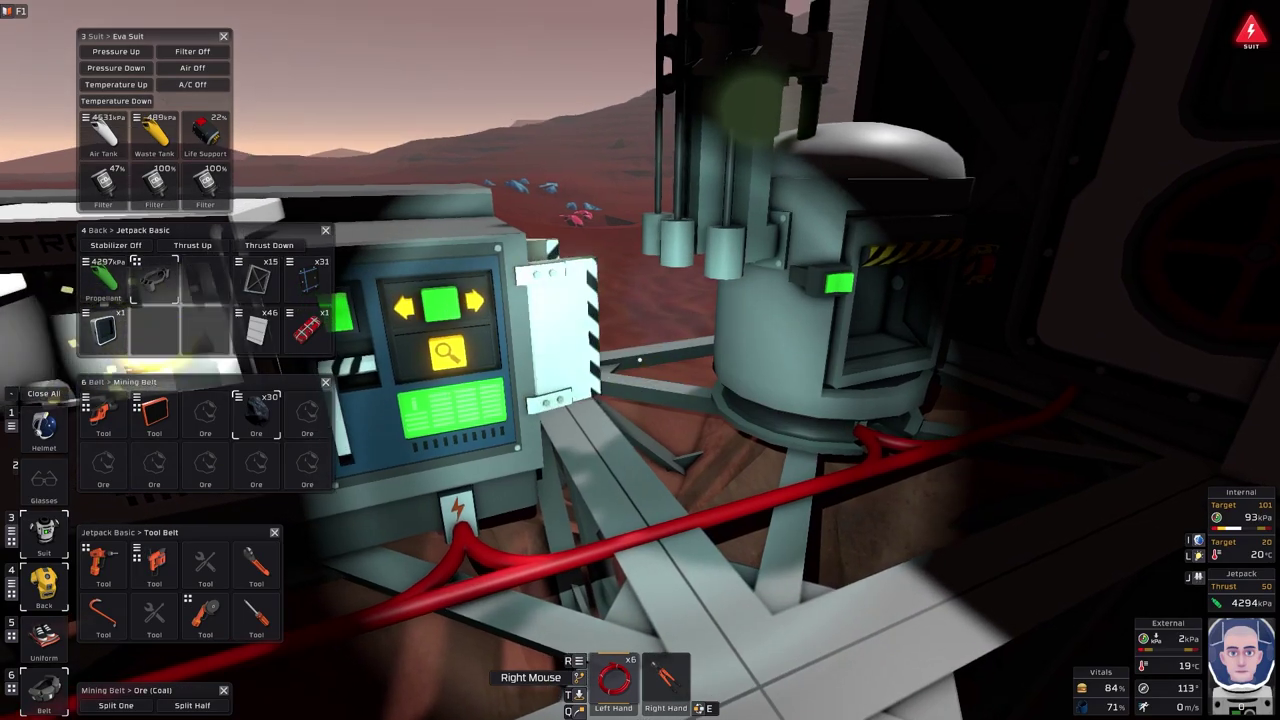
key("f")
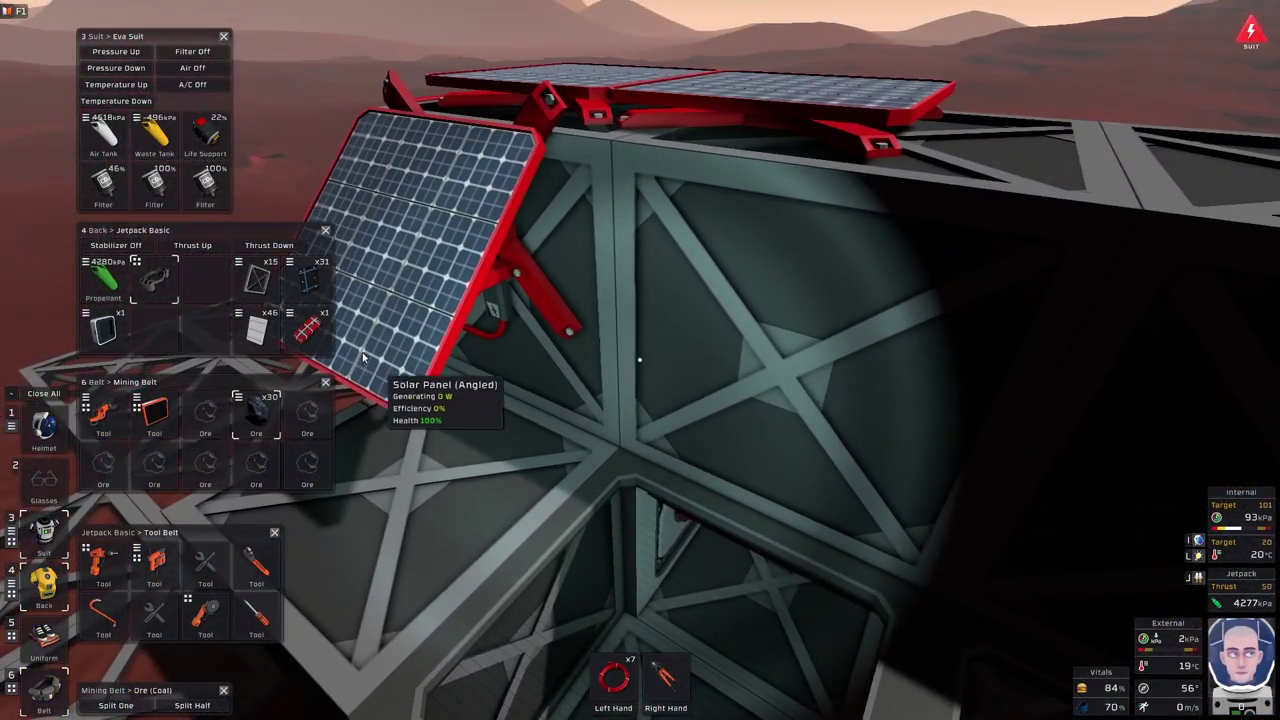
left_click(597, 650)
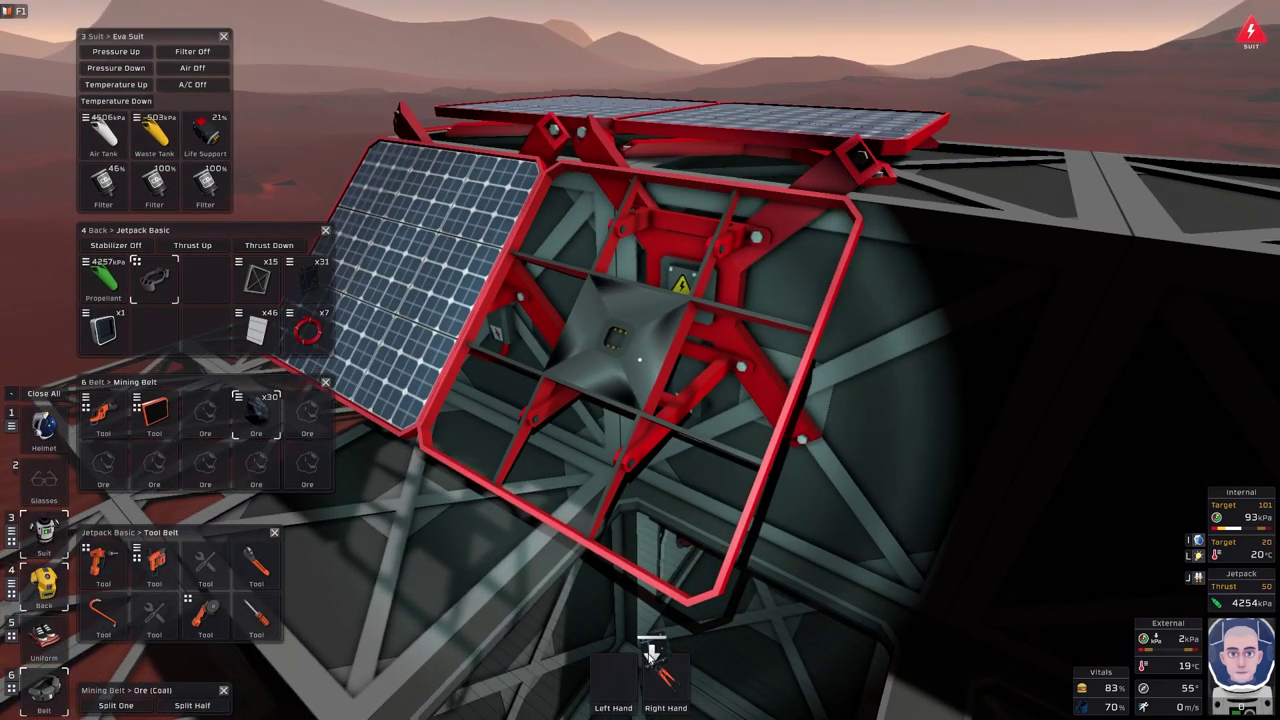
left_click(615, 685)
left_click(639, 360)
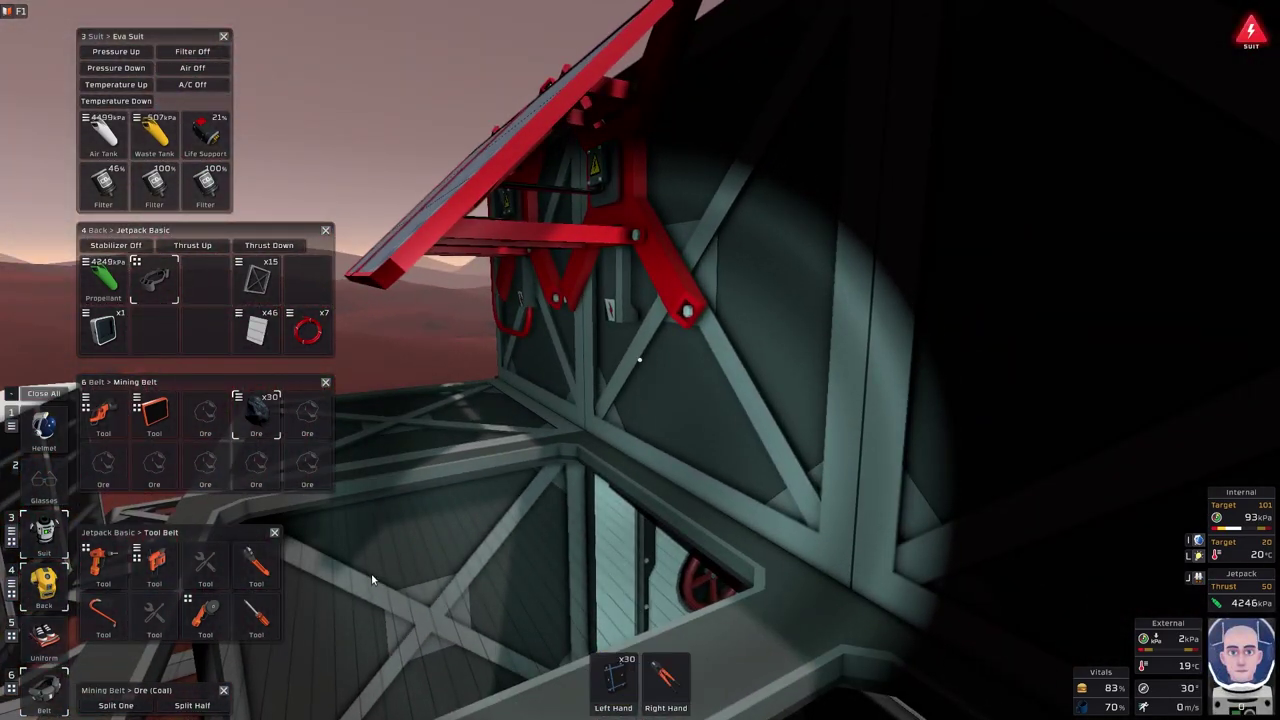
- Equip cable, turn the corner piece upright, and build a straight cable segment to the new panel
left_click_drag(604, 668, 307, 330)
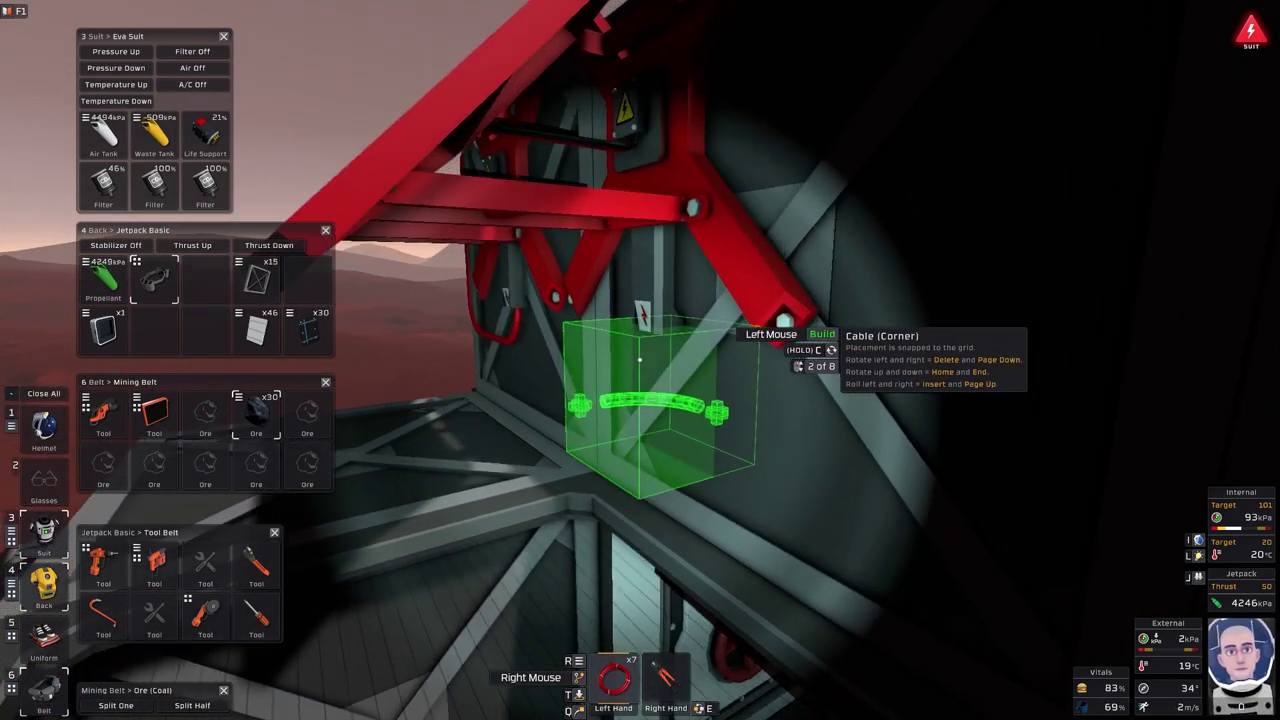
key("Delete")
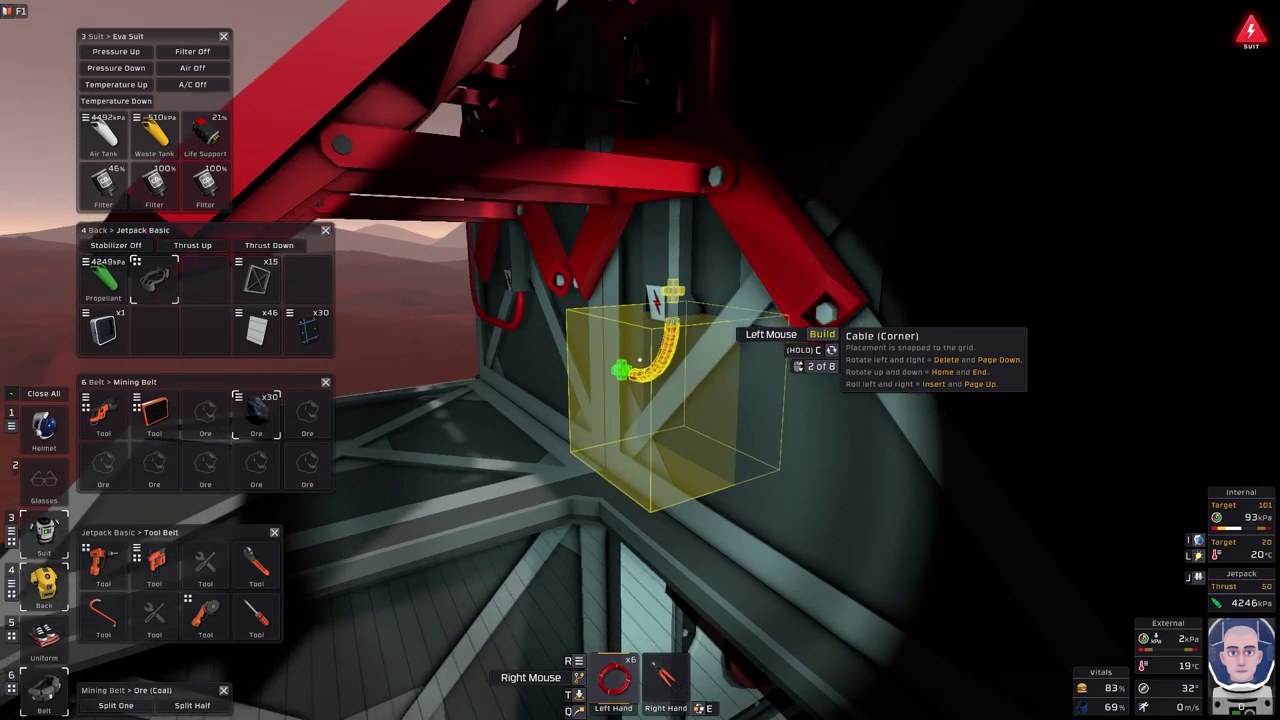
scroll(640, 360, "up", 1)
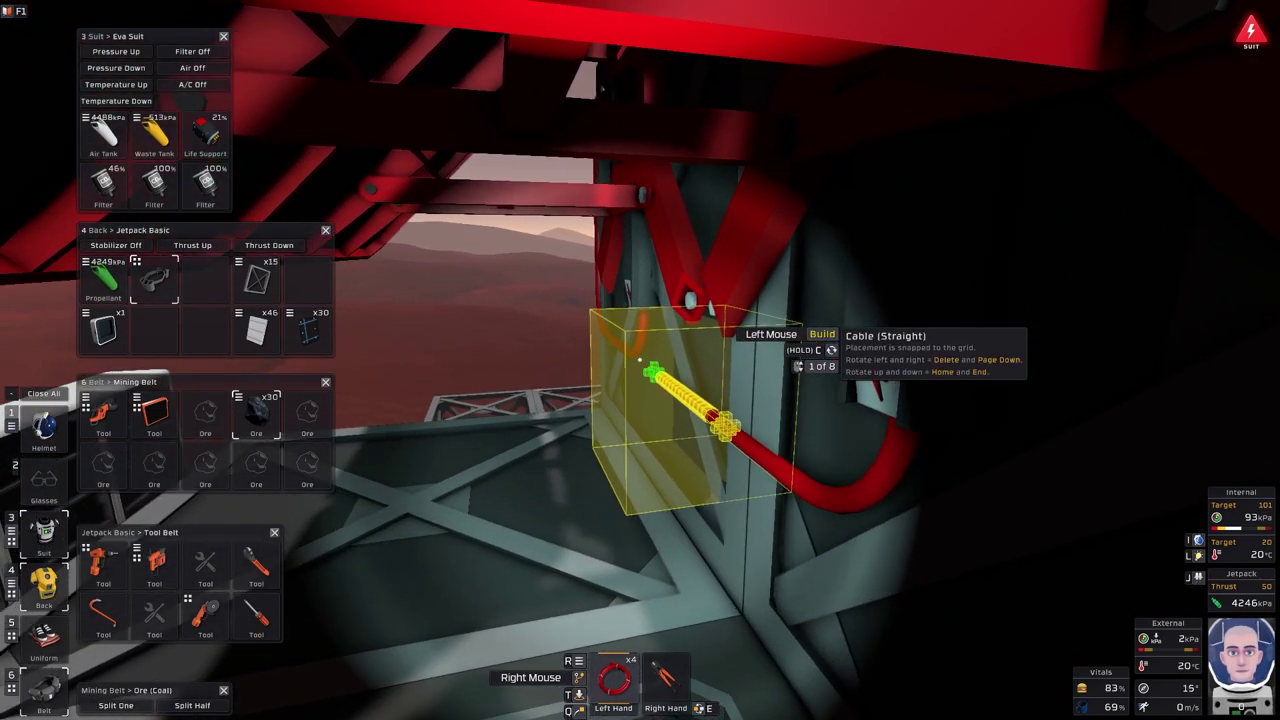
left_click(640, 360)
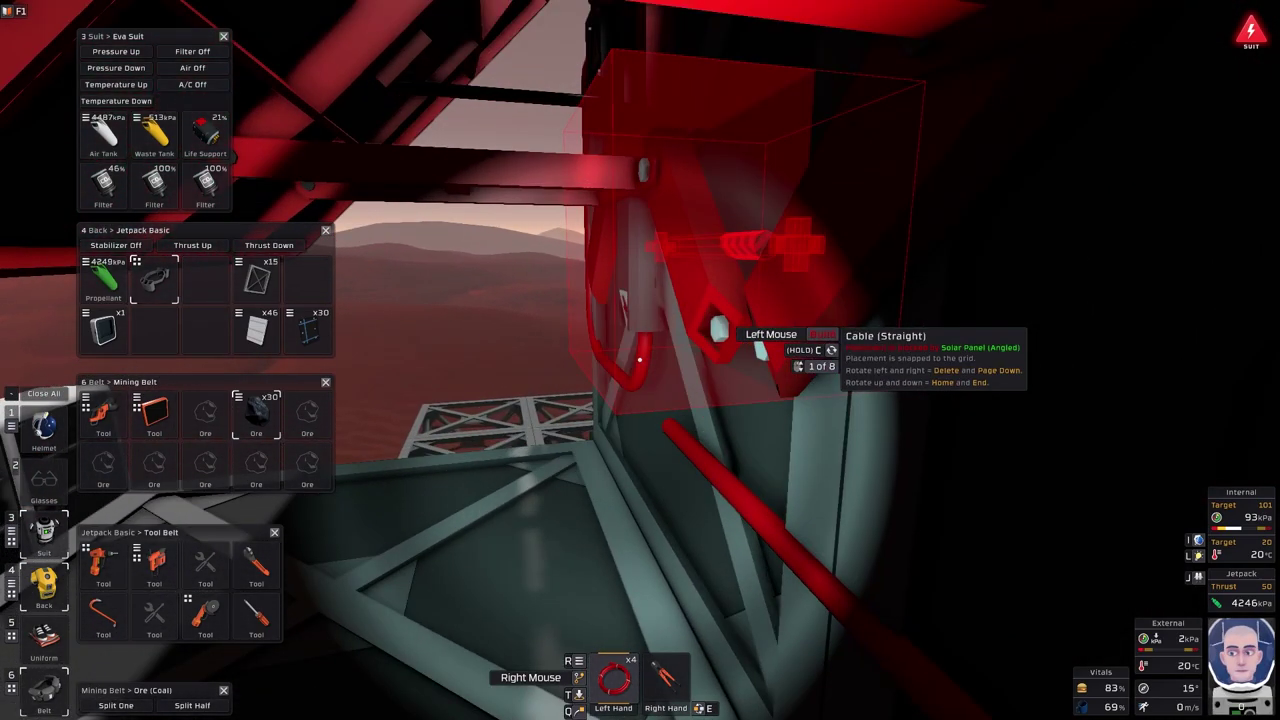
left_click(640, 360)
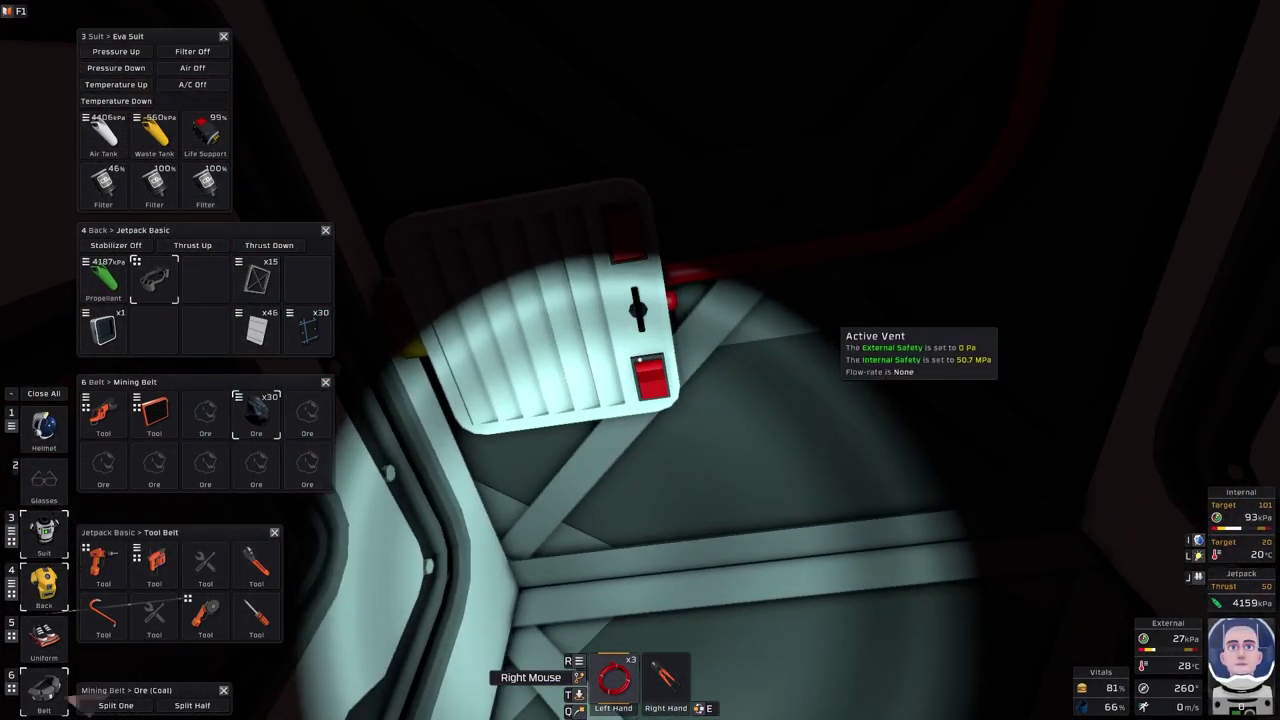
- Depressurise the airlock with the Active Vent, then open the Manual Hatch and go outside
left_click(640, 360)
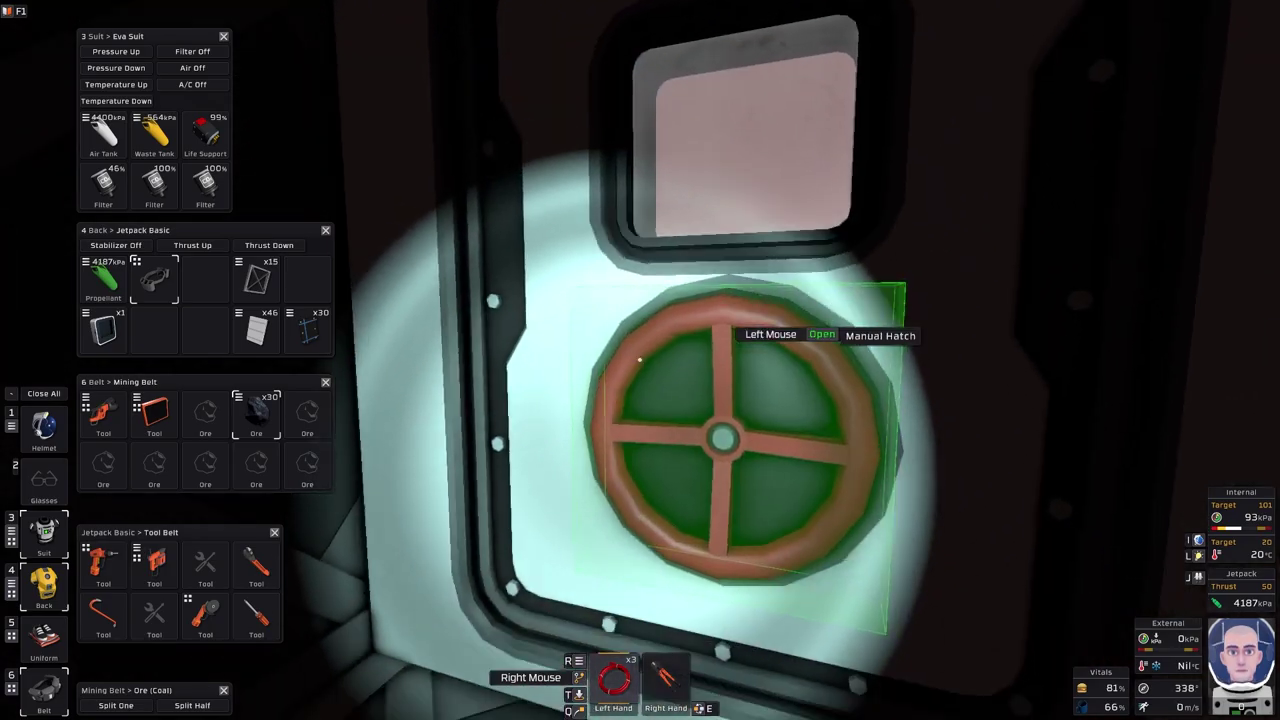
left_click(640, 360)
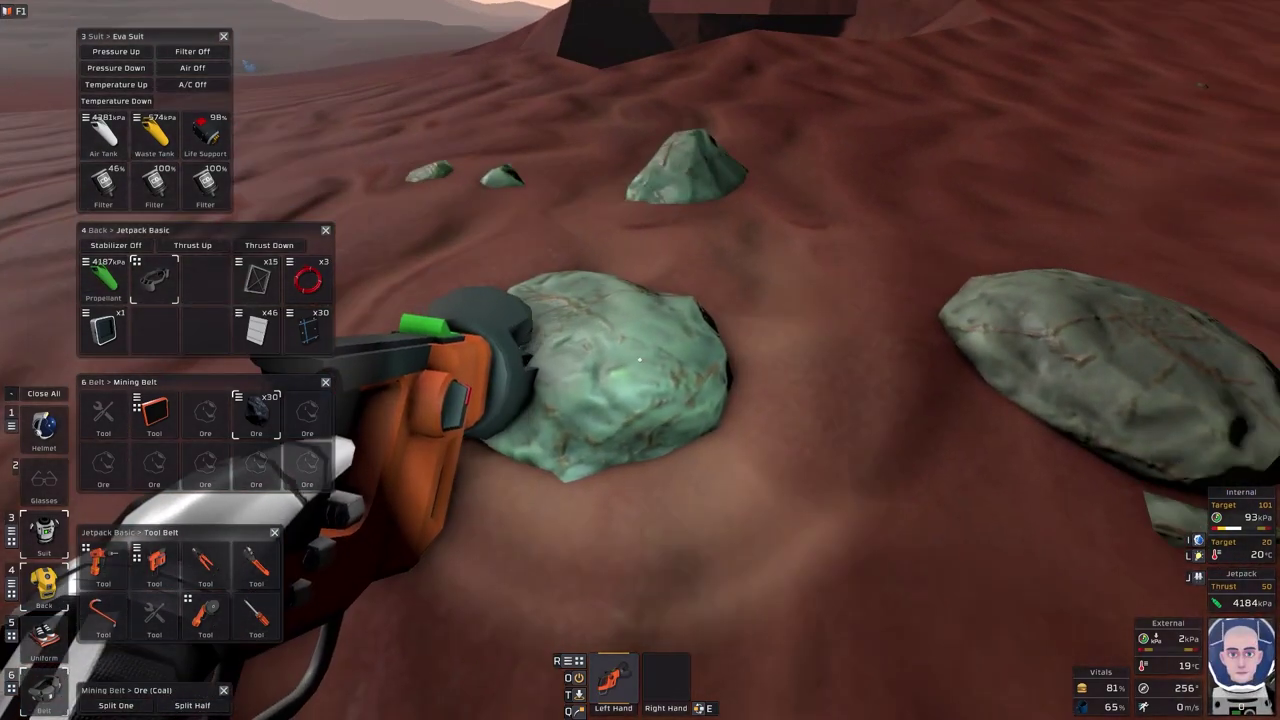
- Drill down into the ground and mine out the exposed copper ore nodes
left_click(640, 360)
left_click(640, 360)
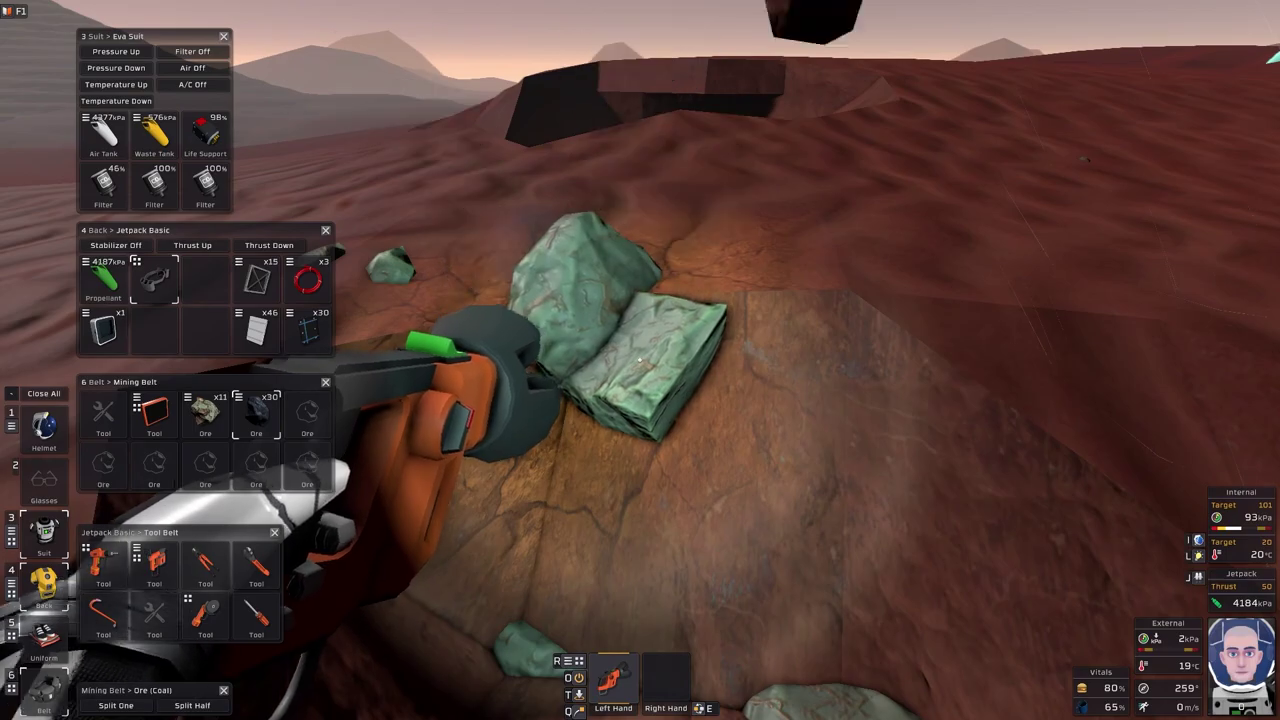
left_click(640, 360)
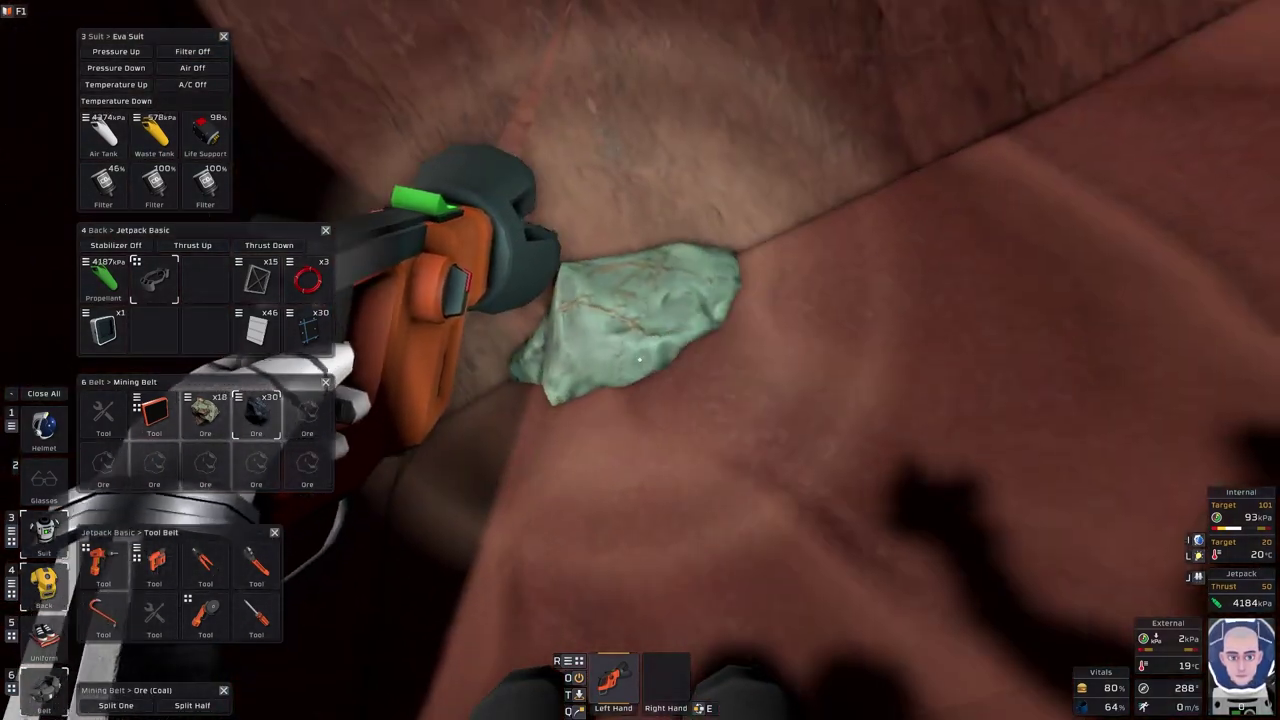
left_click(640, 360)
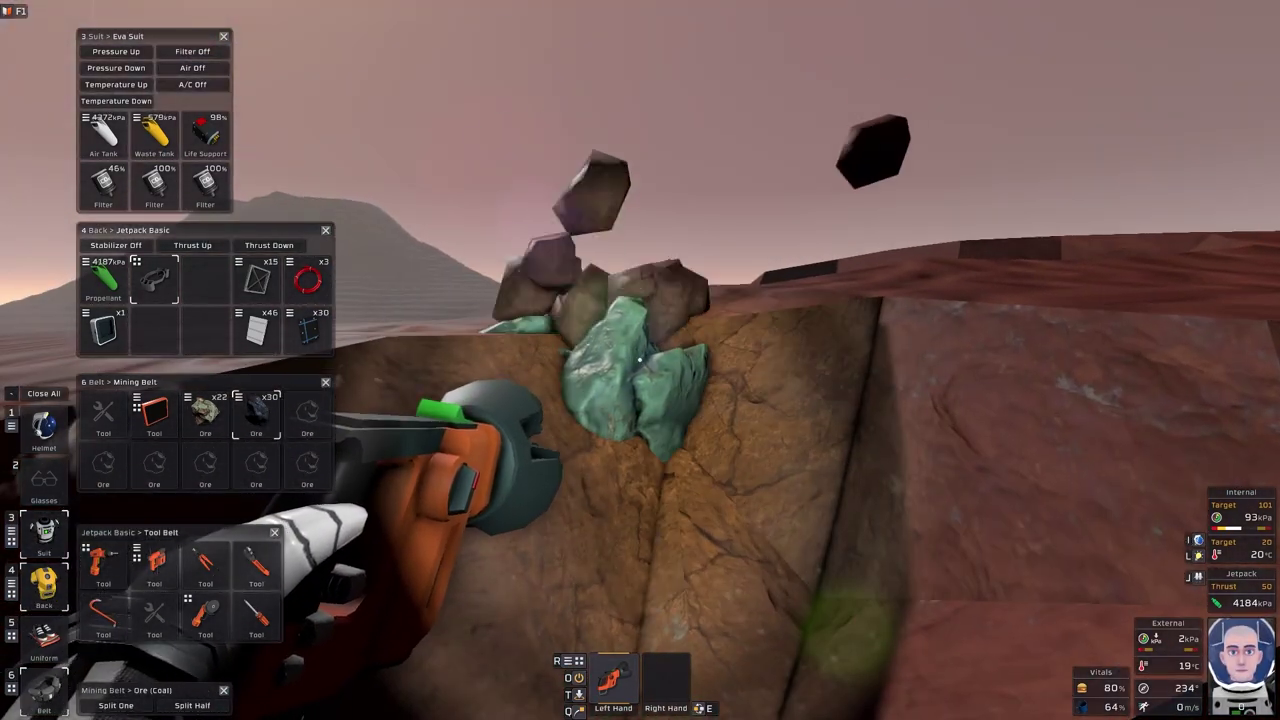
left_click(640, 360)
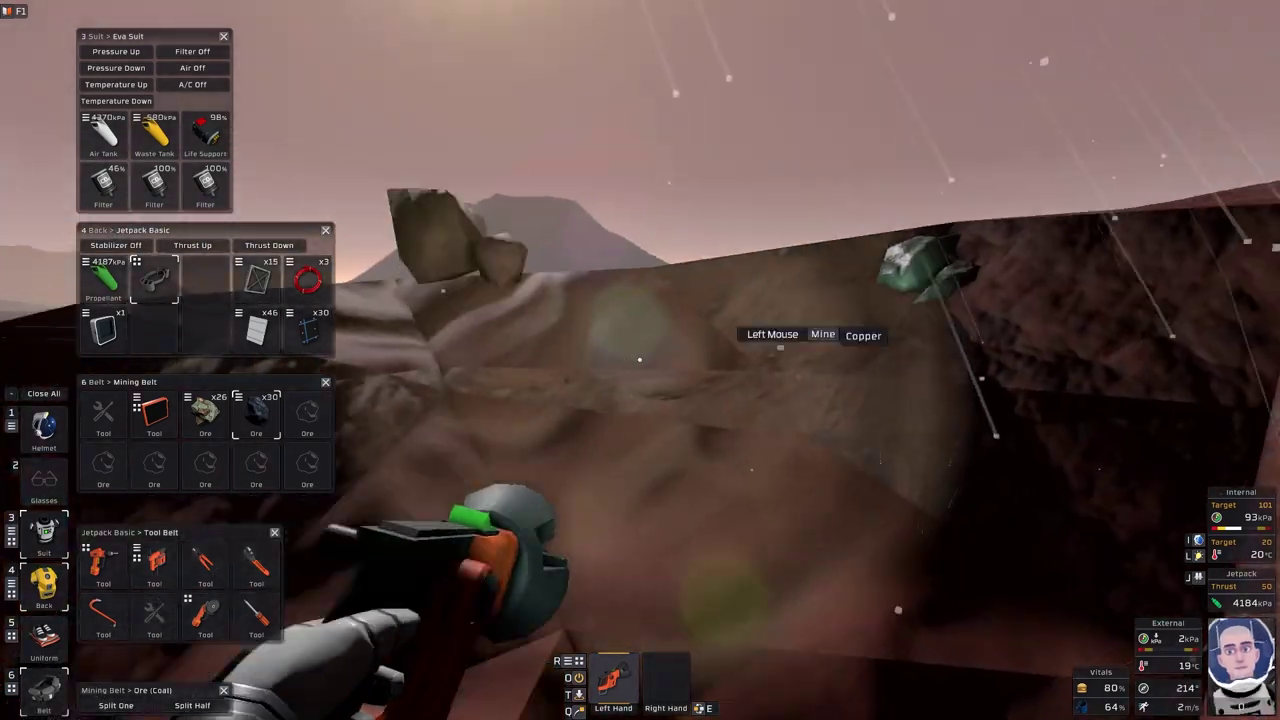
left_click(640, 360)
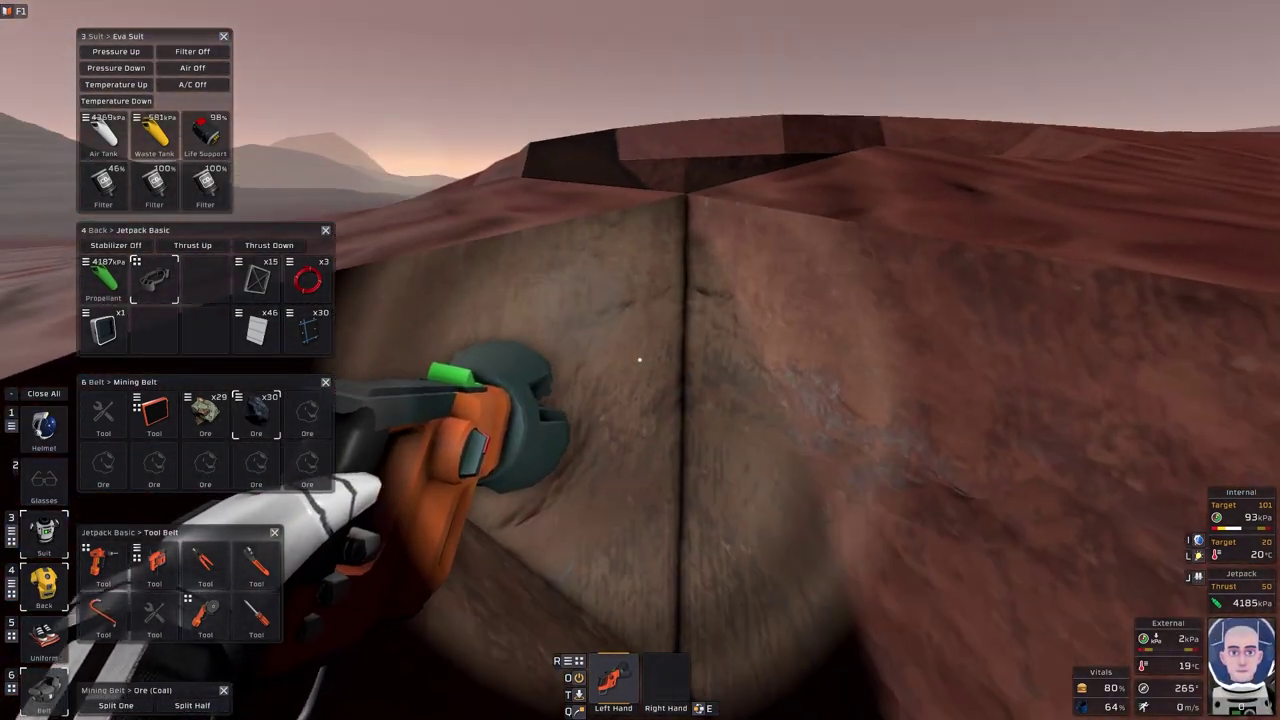
left_click(640, 360)
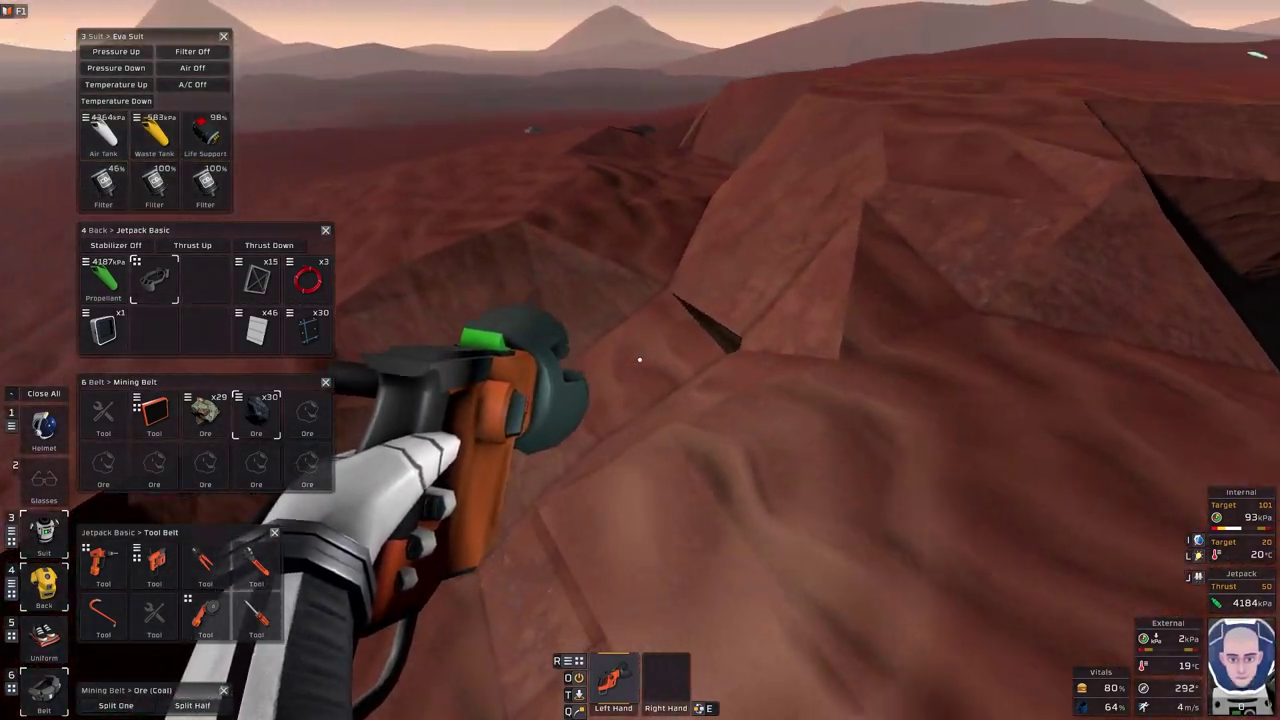
left_click(640, 360)
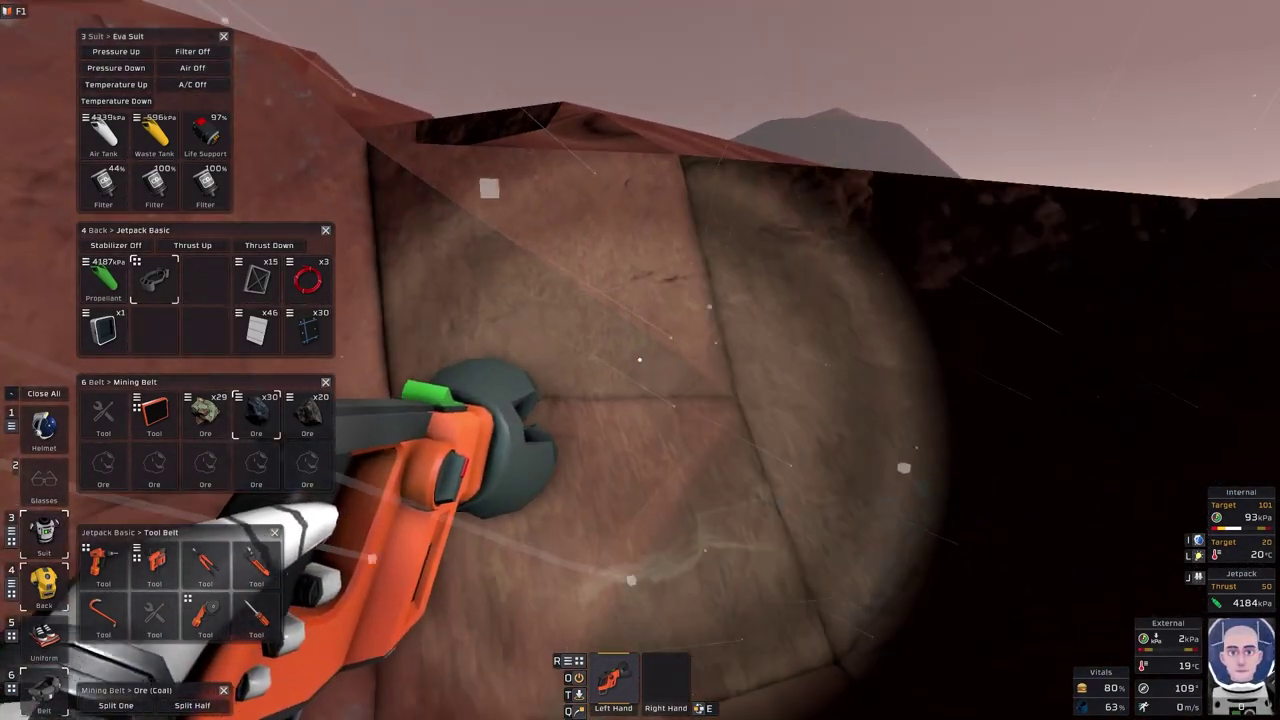
- Collect a mined ore chunk, then mine the lead and other ore nodes down the shaft
left_click_drag(640, 360, 640, 360)
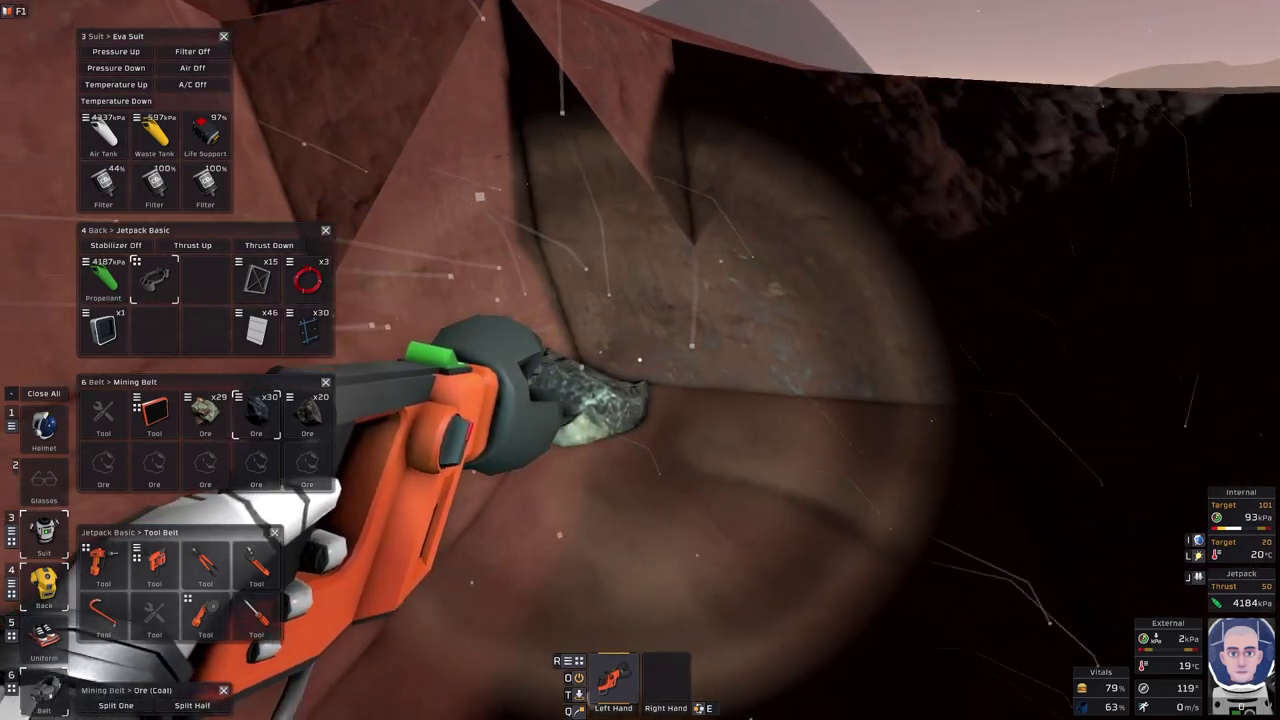
key("f")
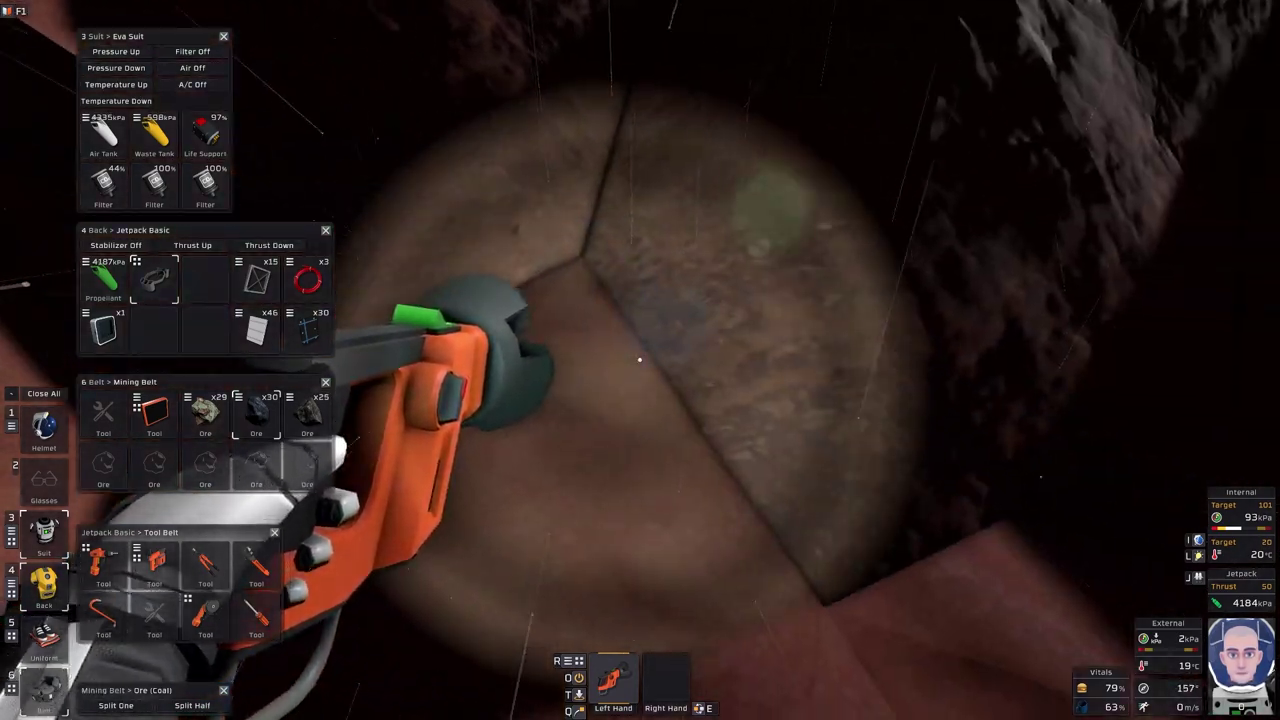
key("w")
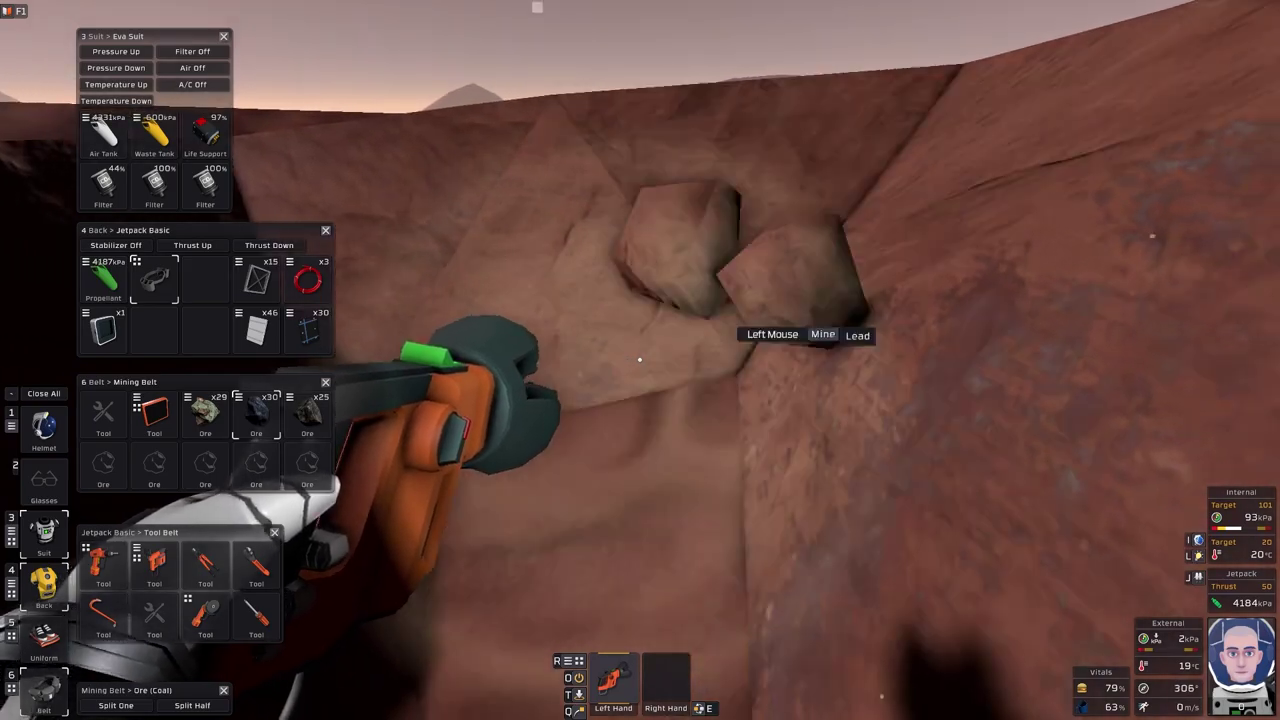
left_click(640, 360)
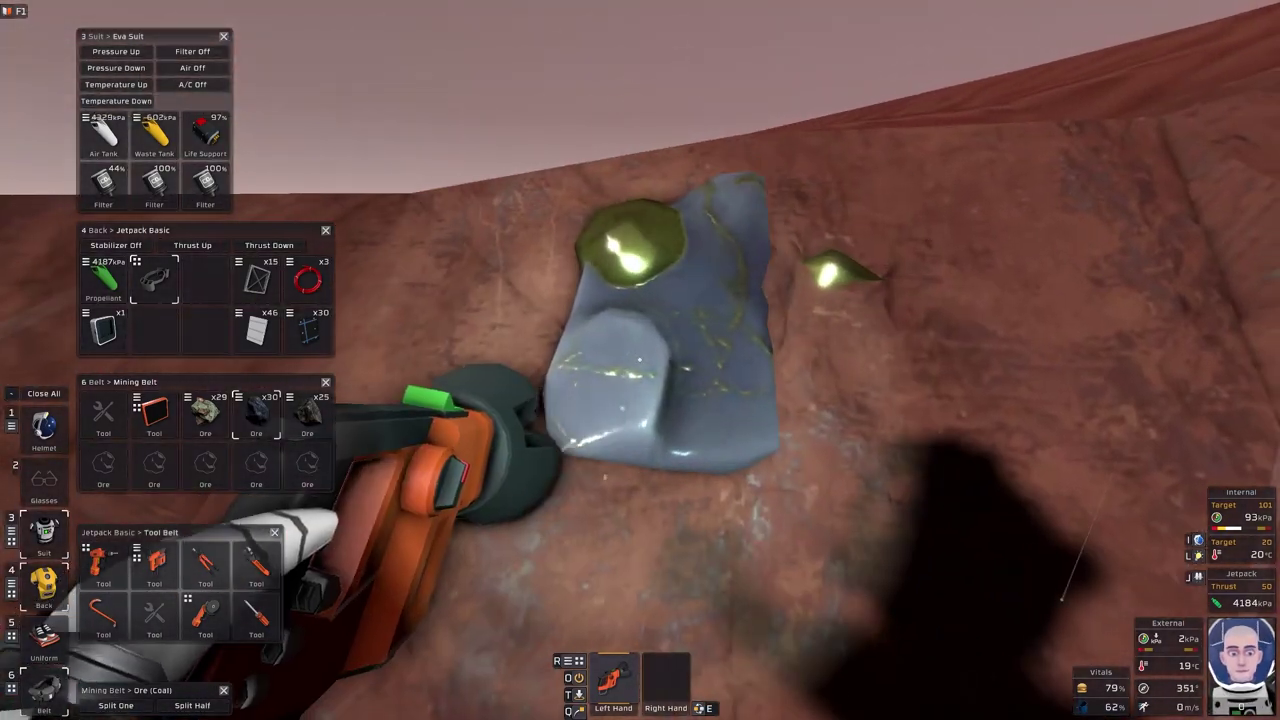
left_click(640, 360)
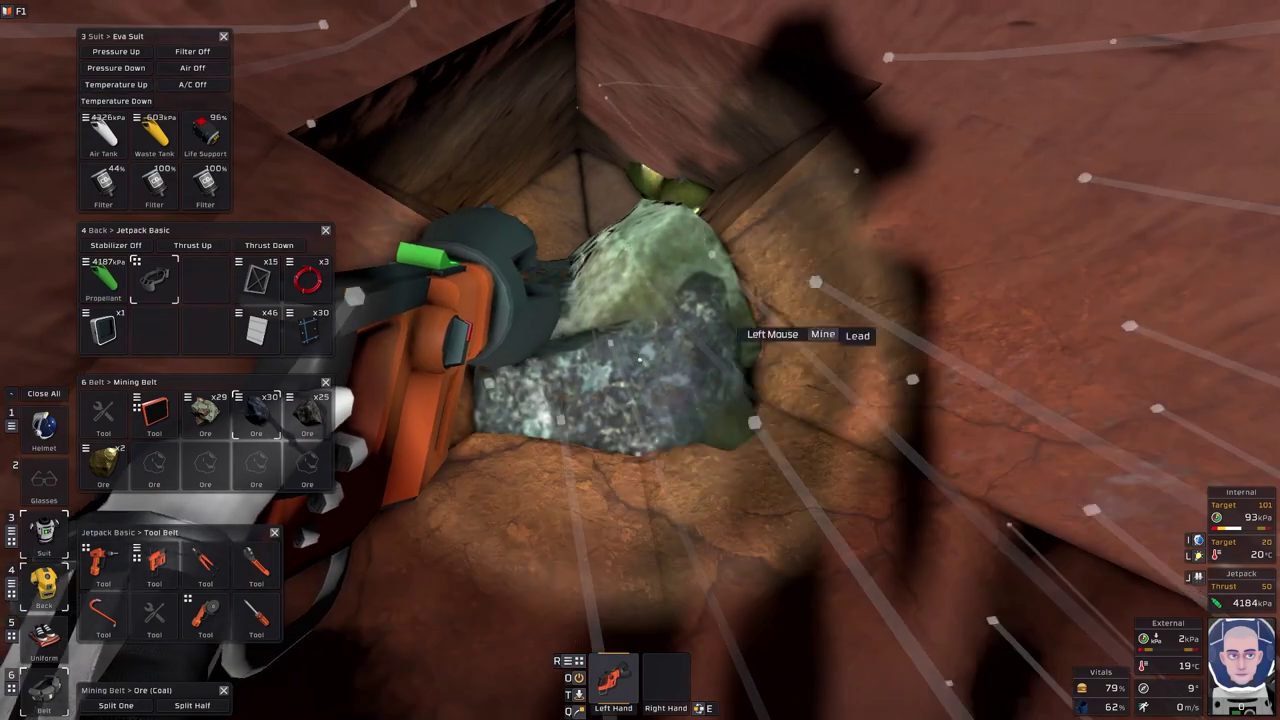
left_click(640, 360)
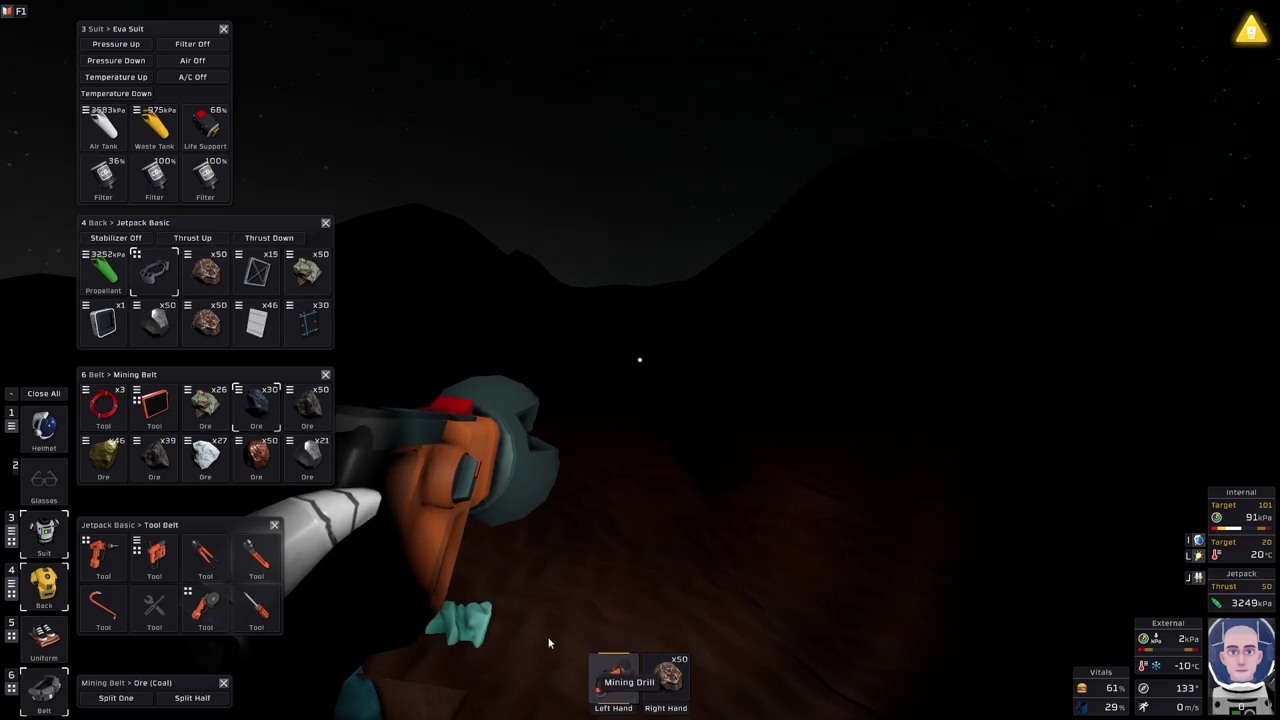
- Follow the tracker toward the base beacon, then switch off the tracker display
left_click(153, 404)
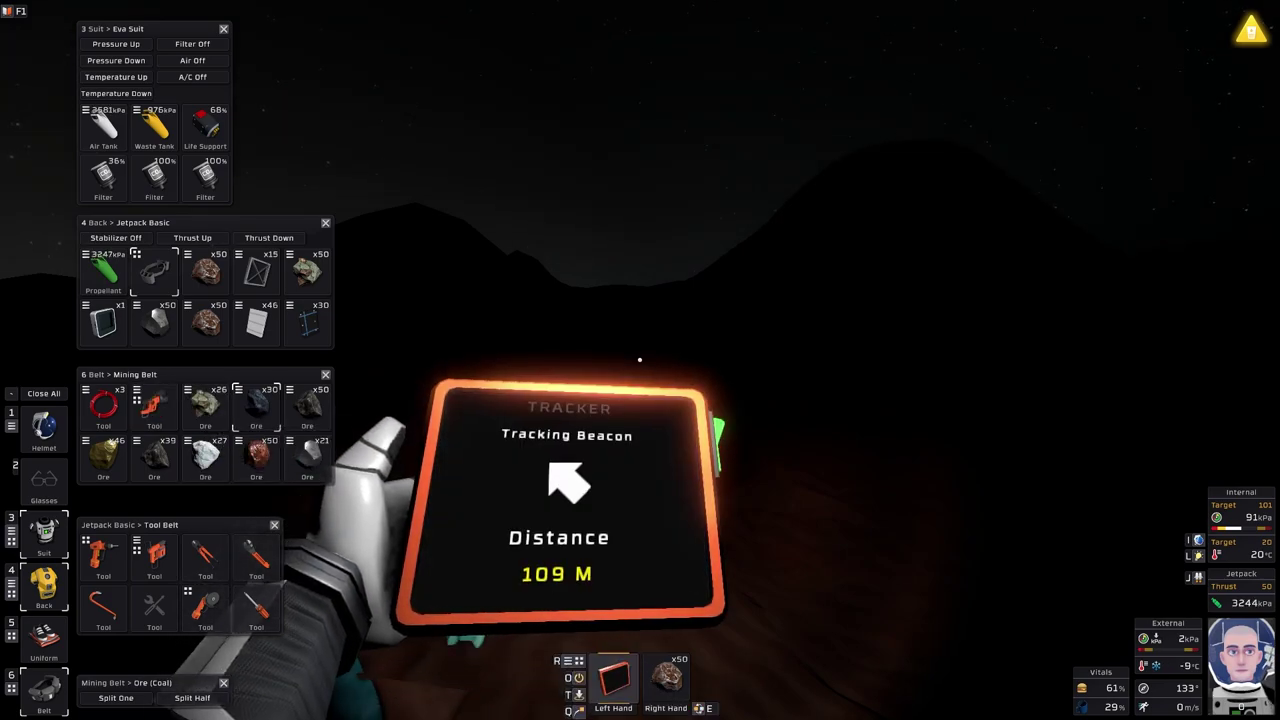
key("w")
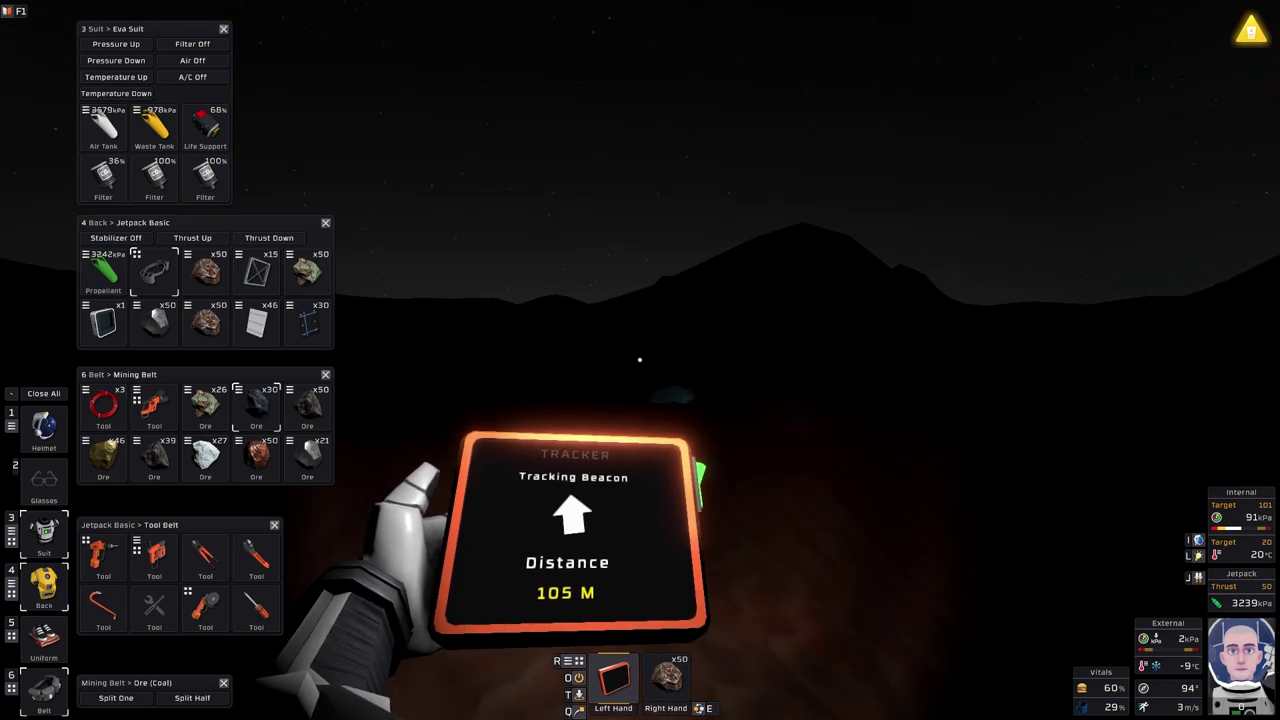
key("o")
key("w")
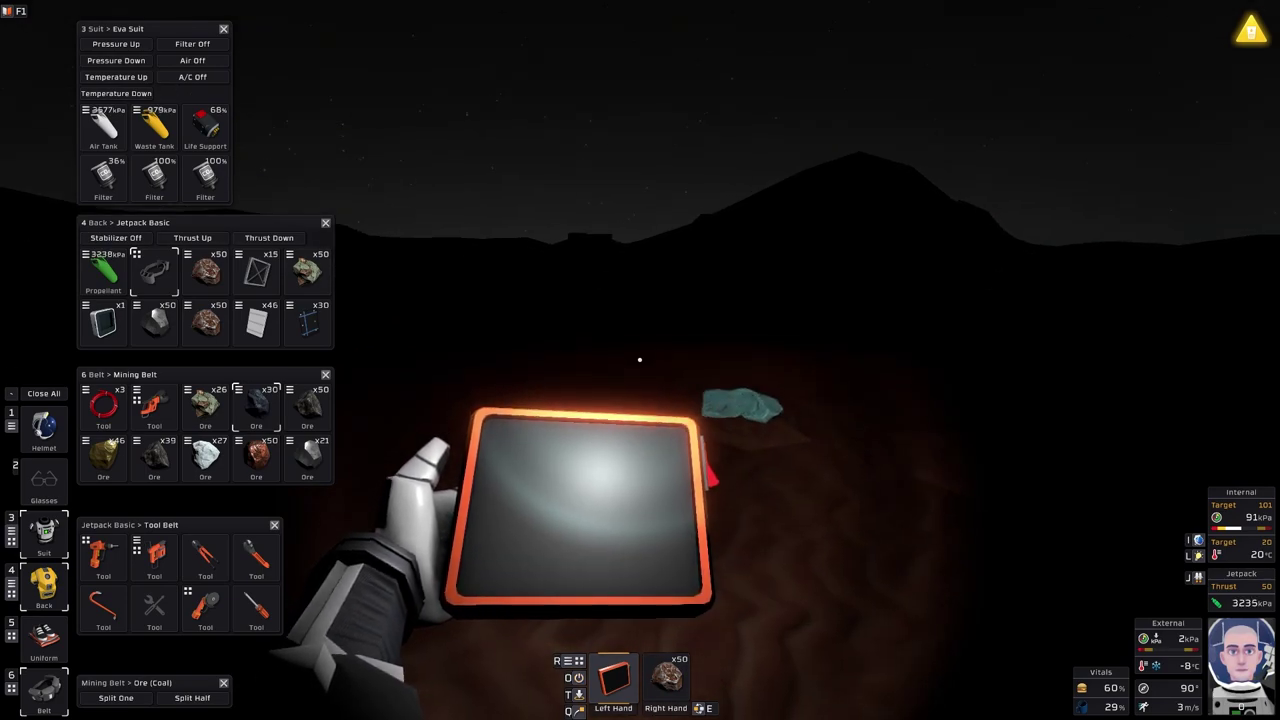
key("w")
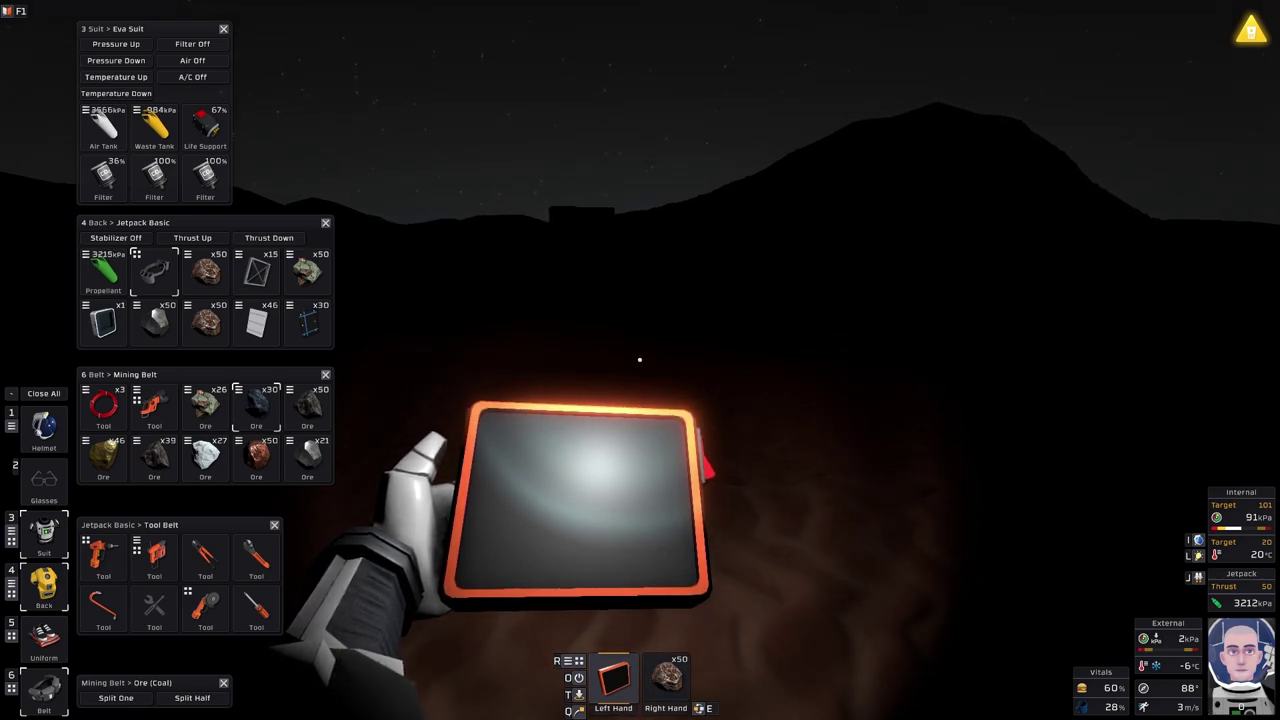
- Switch to the ore-holding hand and walk across the terrain up to the storage locker
key("x")
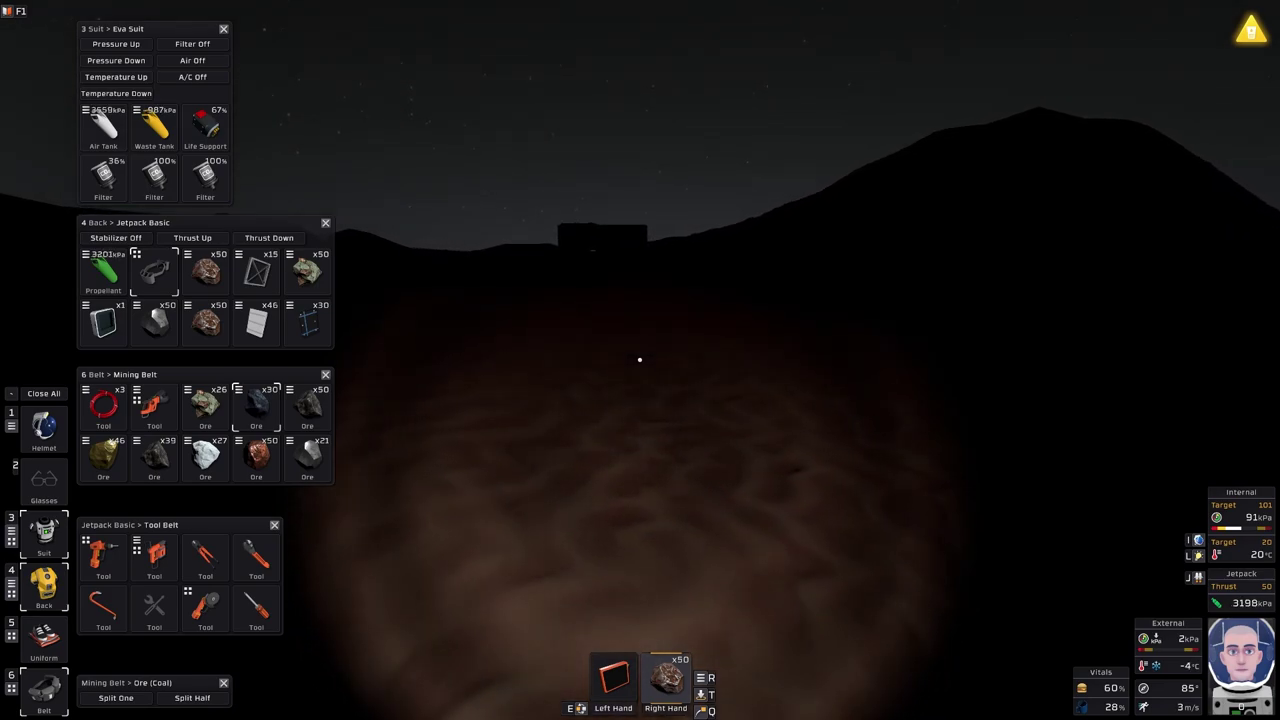
key("w")
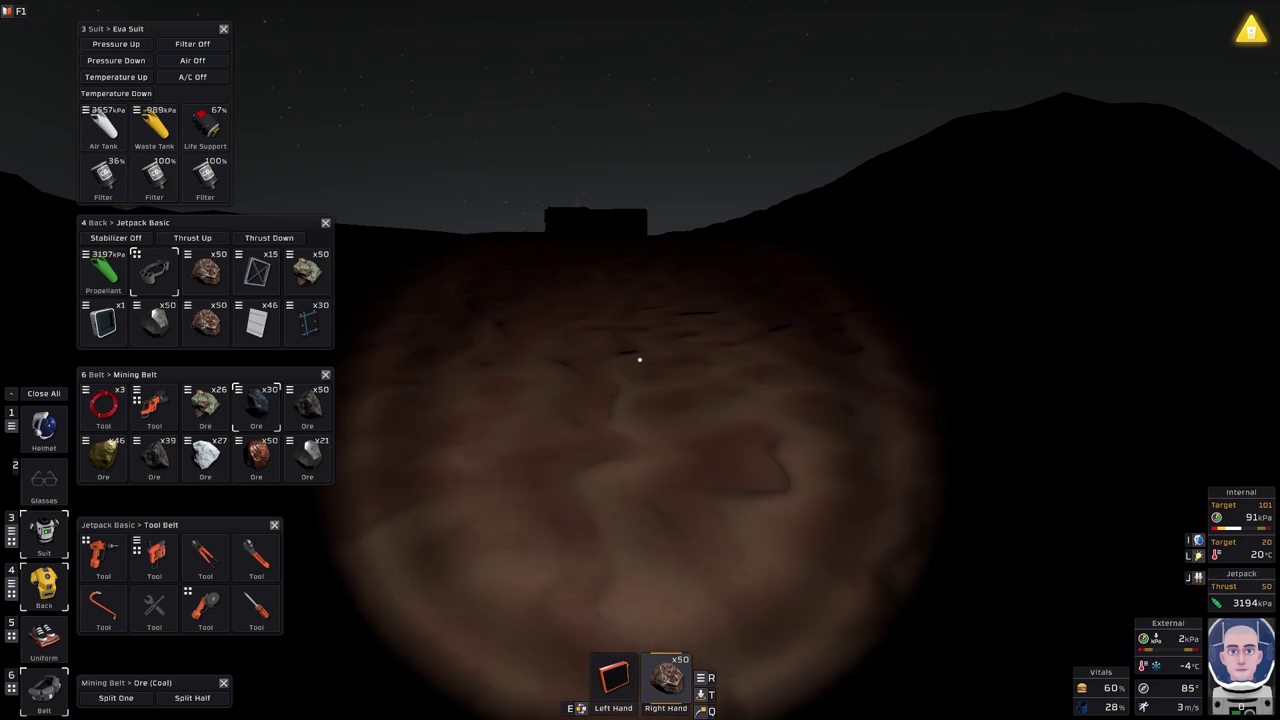
key("w")
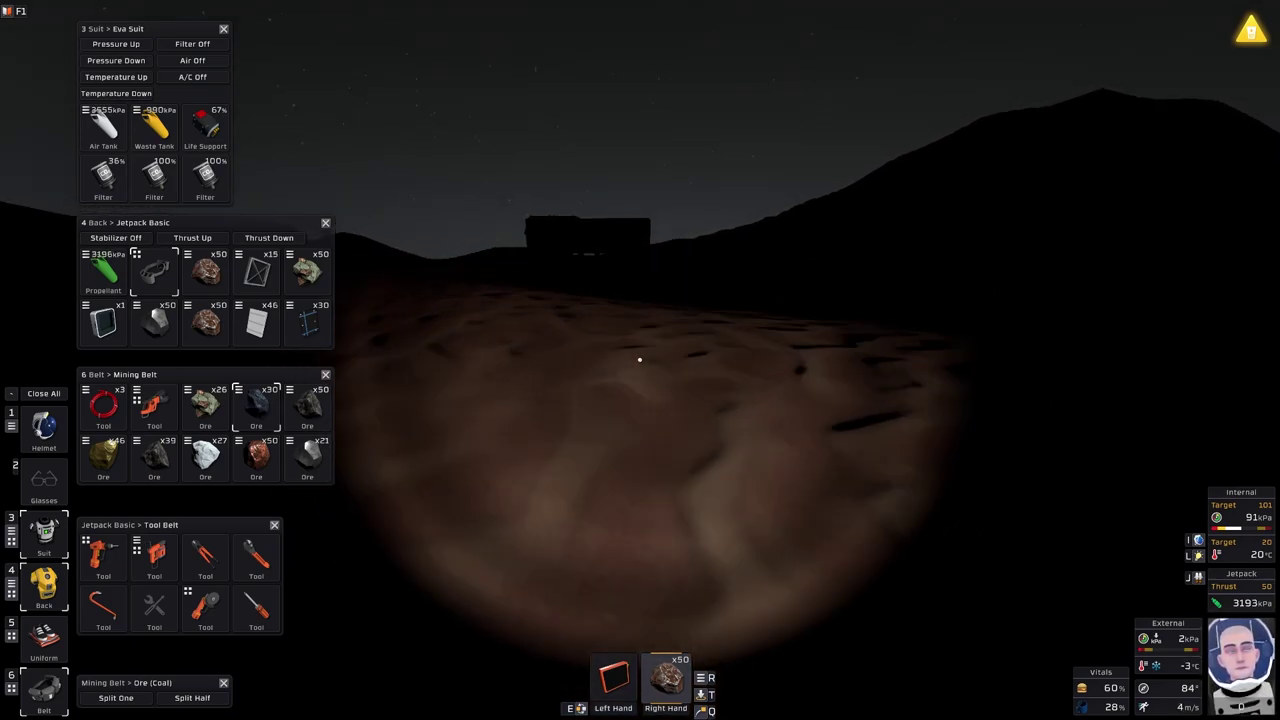
key("w")
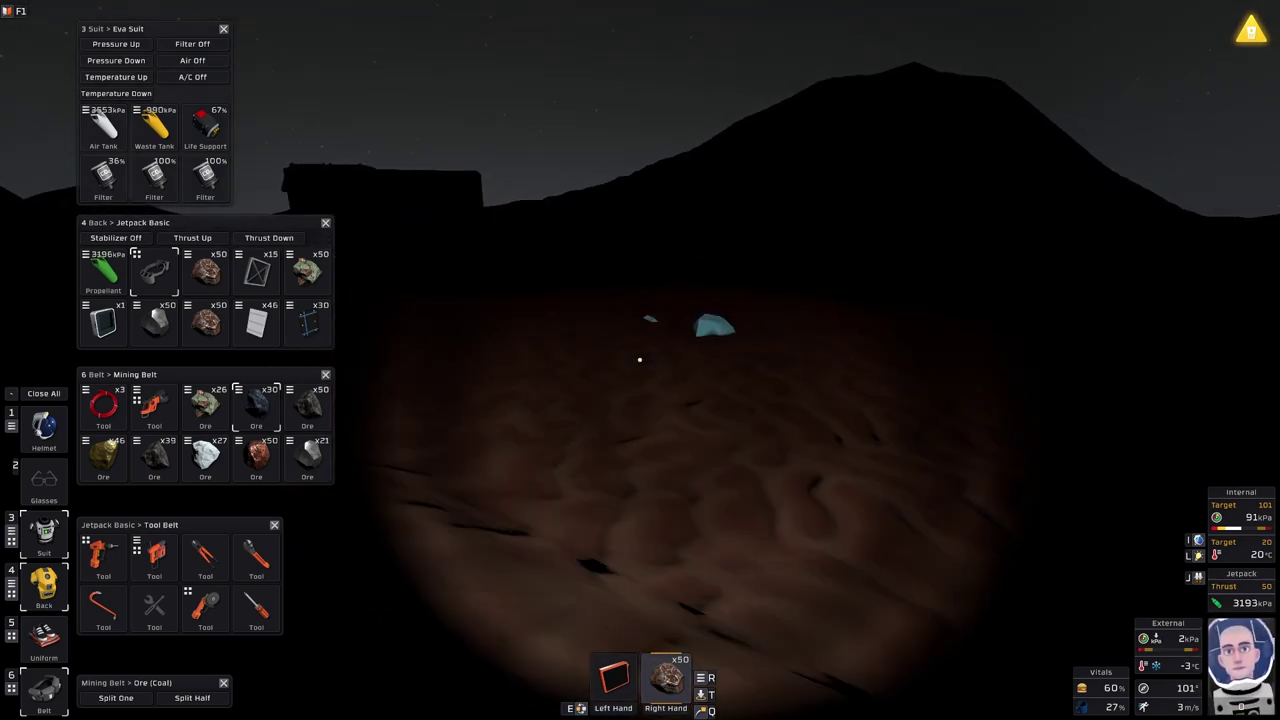
key("w")
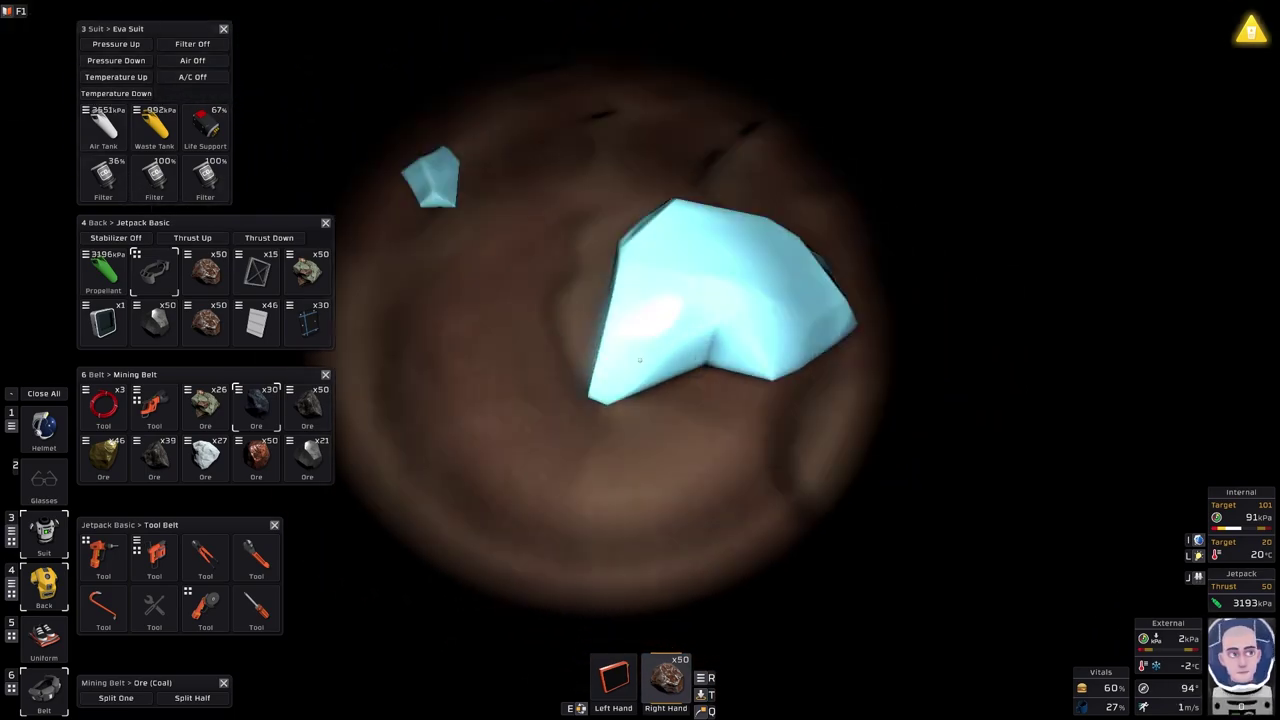
key("w")
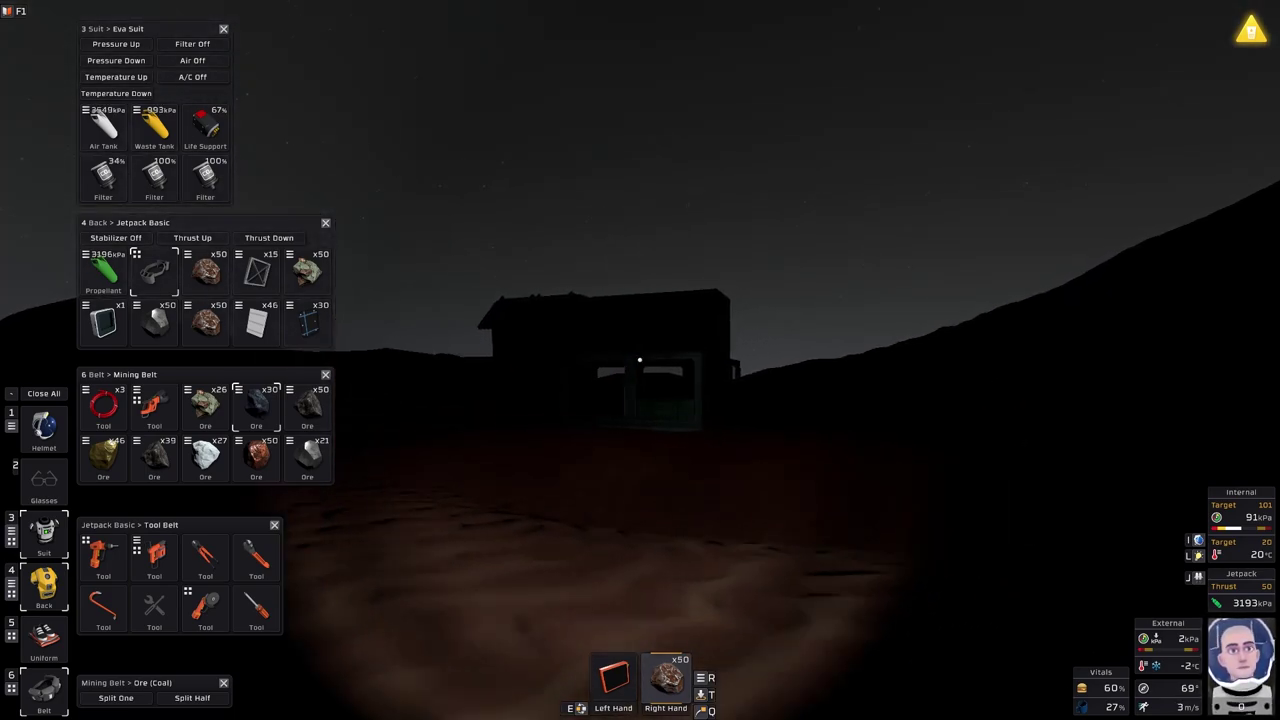
key("w")
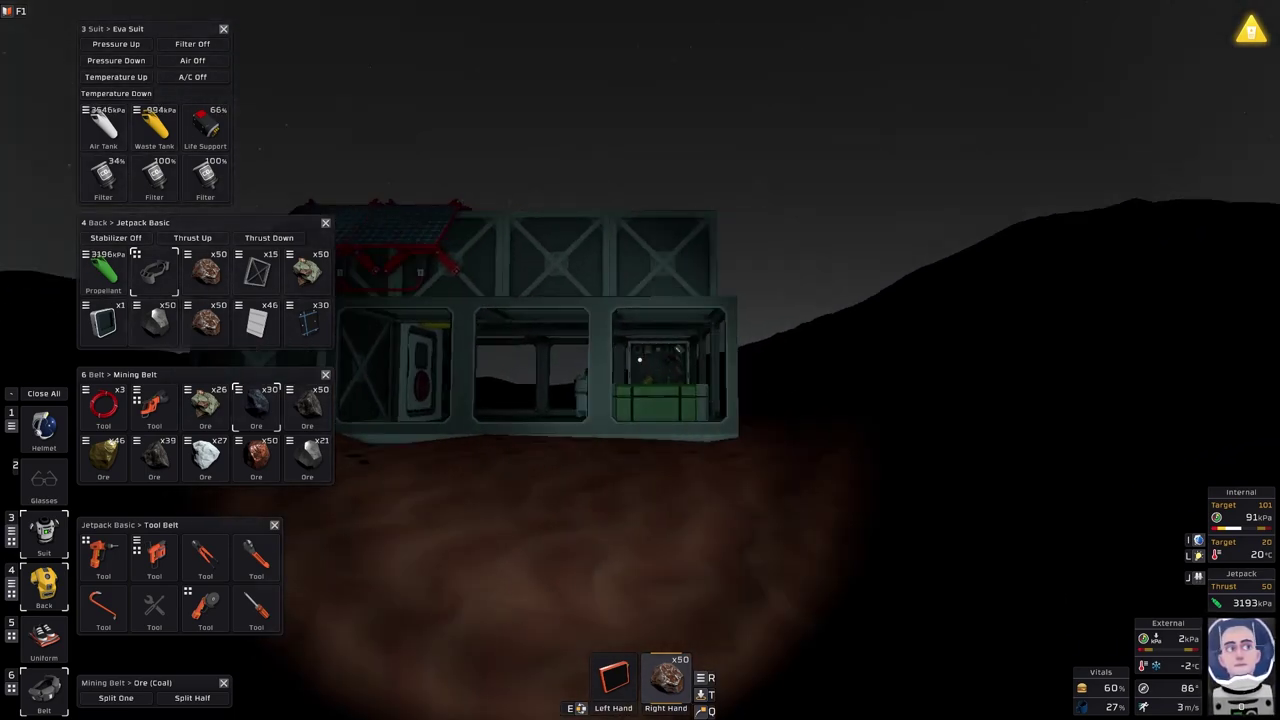
key("w")
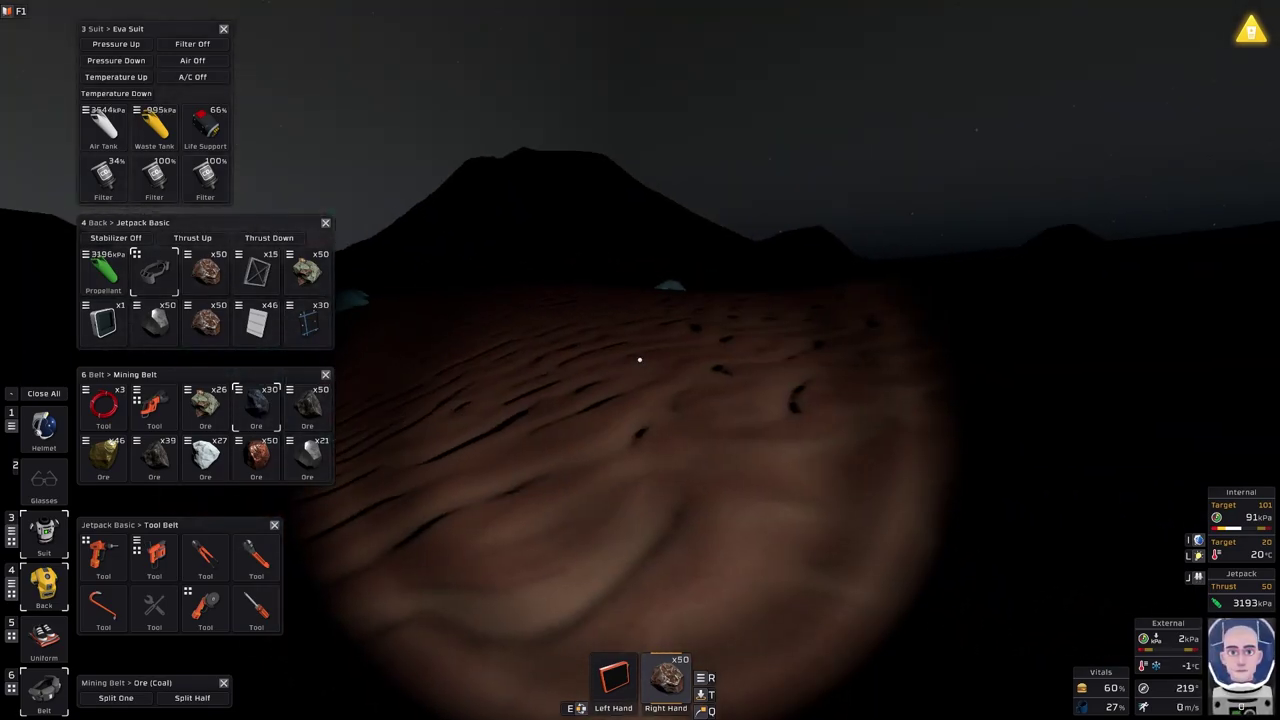
key("w")
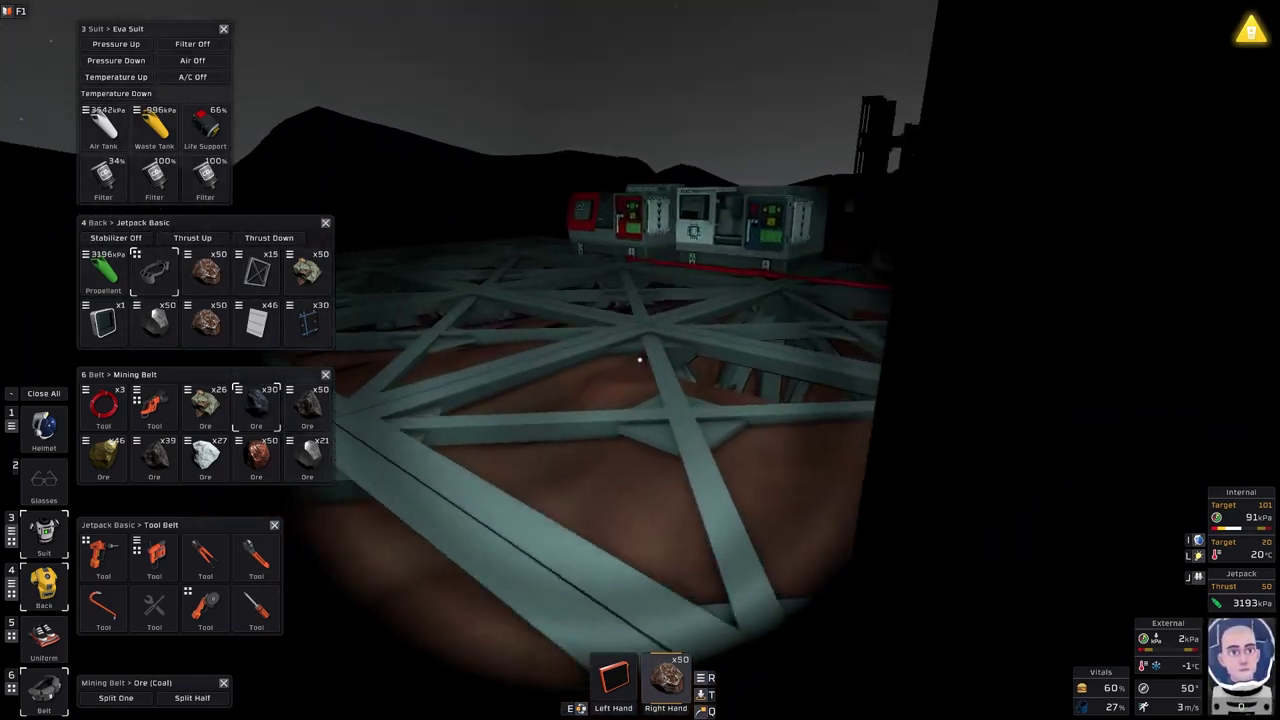
key("w")
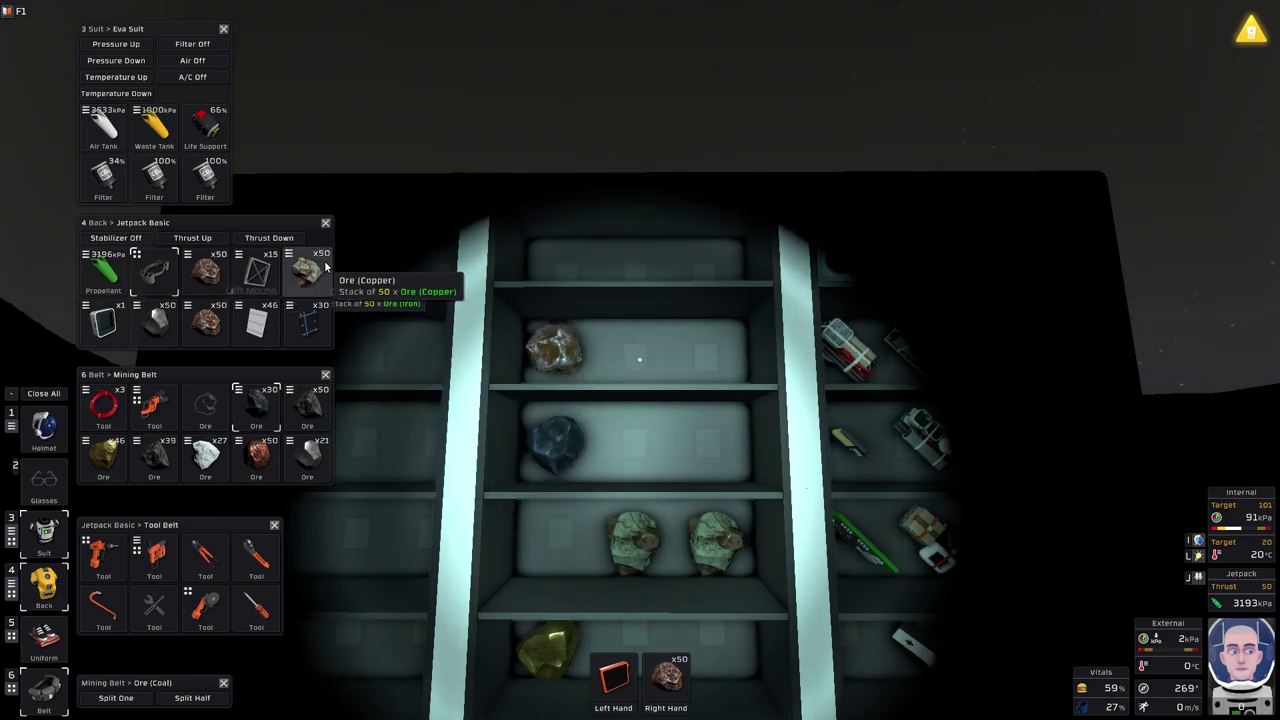
- Shelve the jetpack ore, hand-held ore, belt coal and lead, and move iron ore down a shelf
left_click_drag(310, 268, 548, 540)
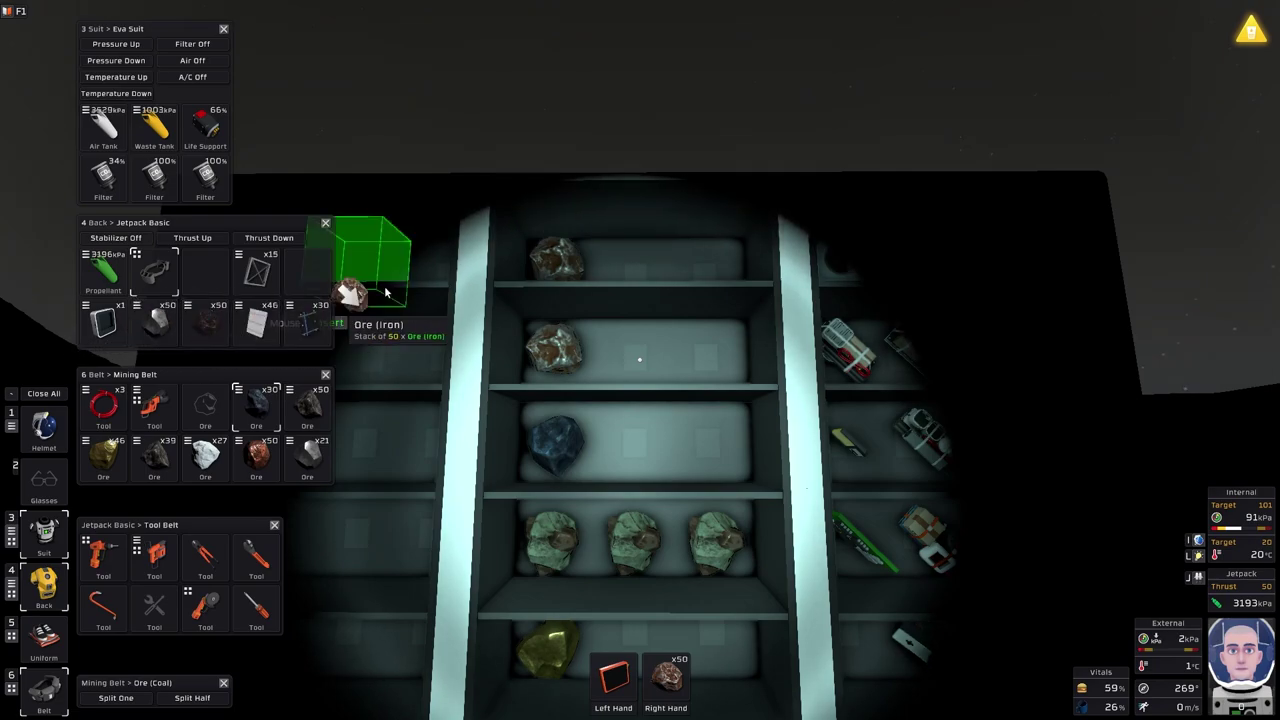
left_click_drag(205, 320, 630, 260)
left_click_drag(666, 690, 712, 265)
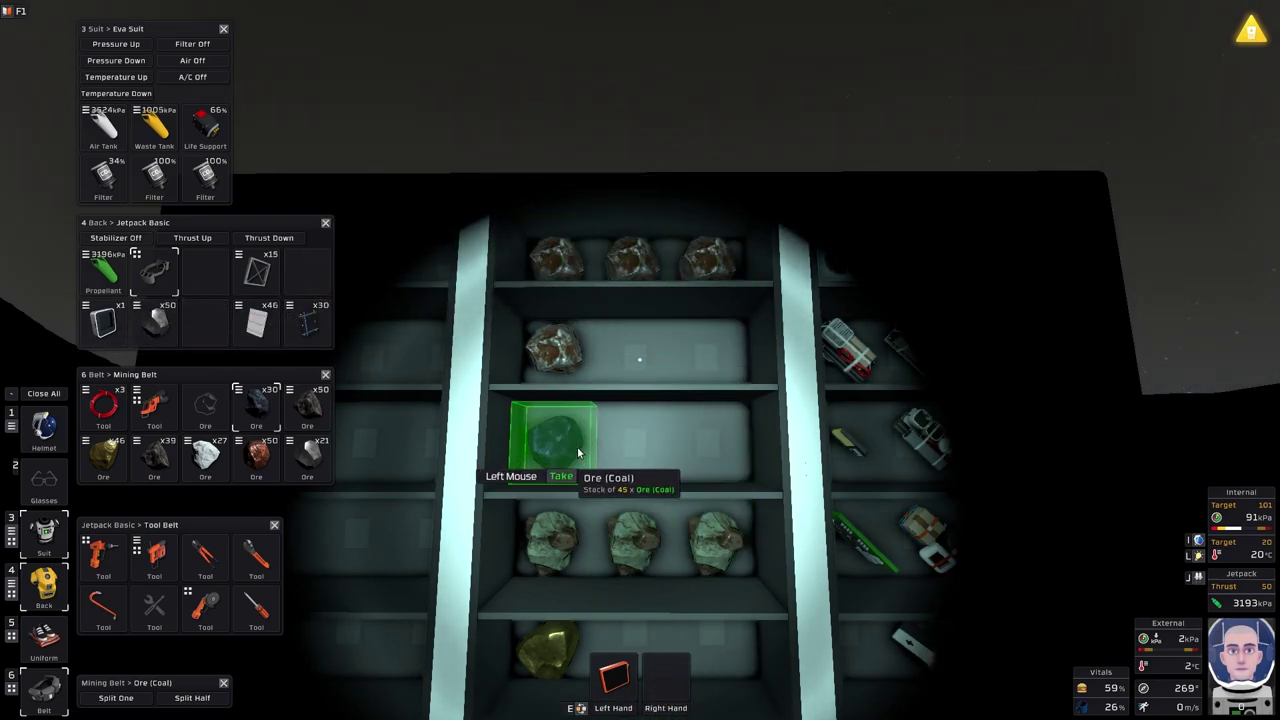
mouse_move(255, 400)
left_mouse_down()
mouse_move(562, 456)
mouse_move(718, 355)
left_mouse_up()
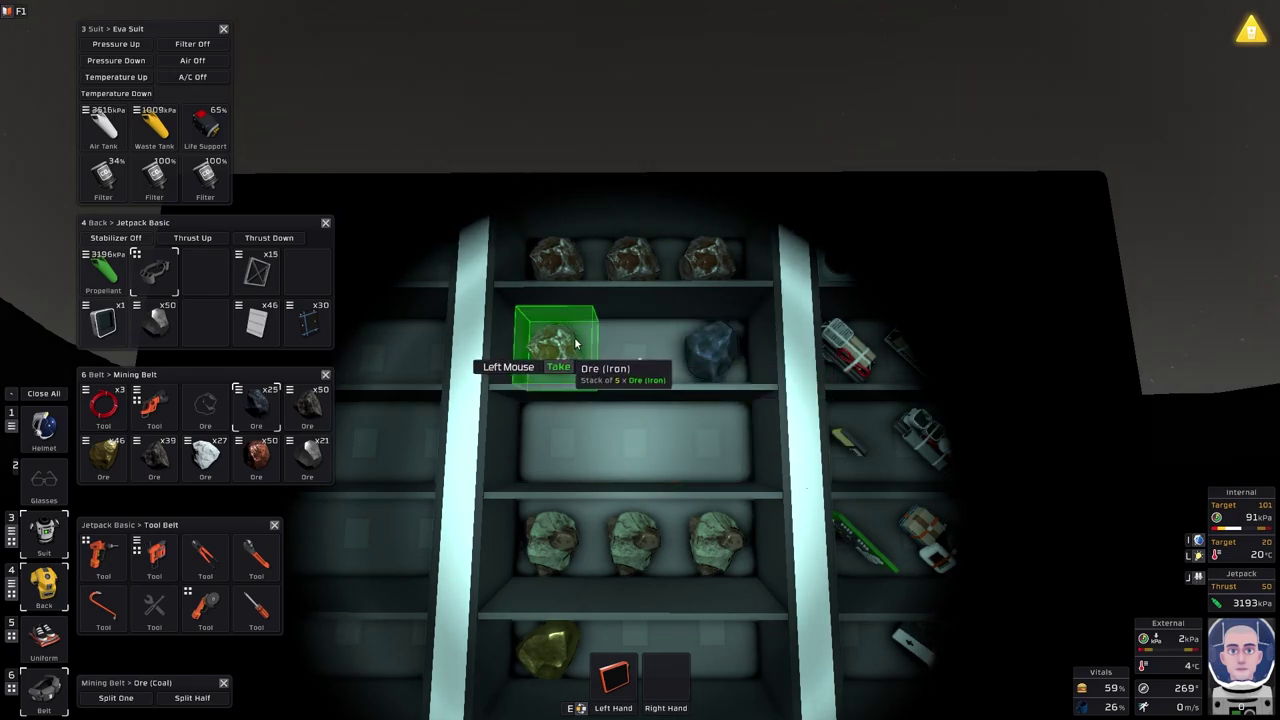
left_click_drag(557, 340, 552, 445)
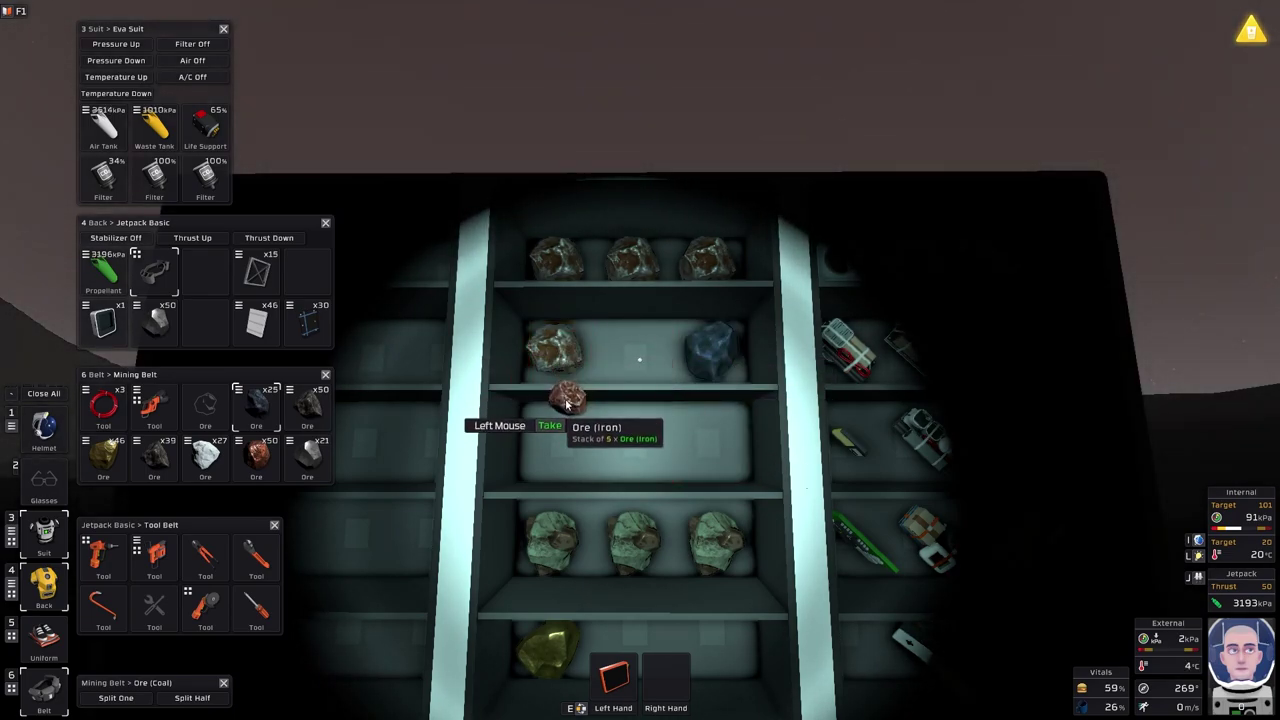
left_click_drag(308, 405, 636, 445)
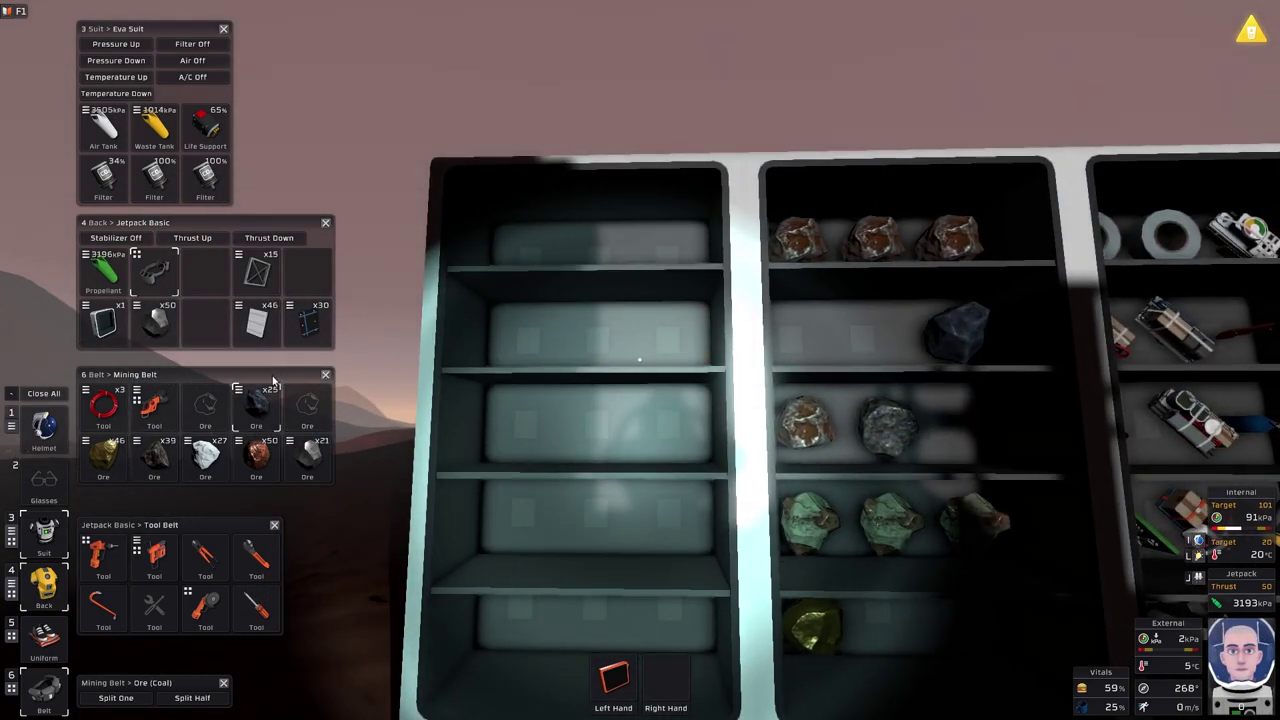
- Store more jetpack and belt ore stacks, including silver, on the left locker's shelves
left_click_drag(156, 320, 522, 245)
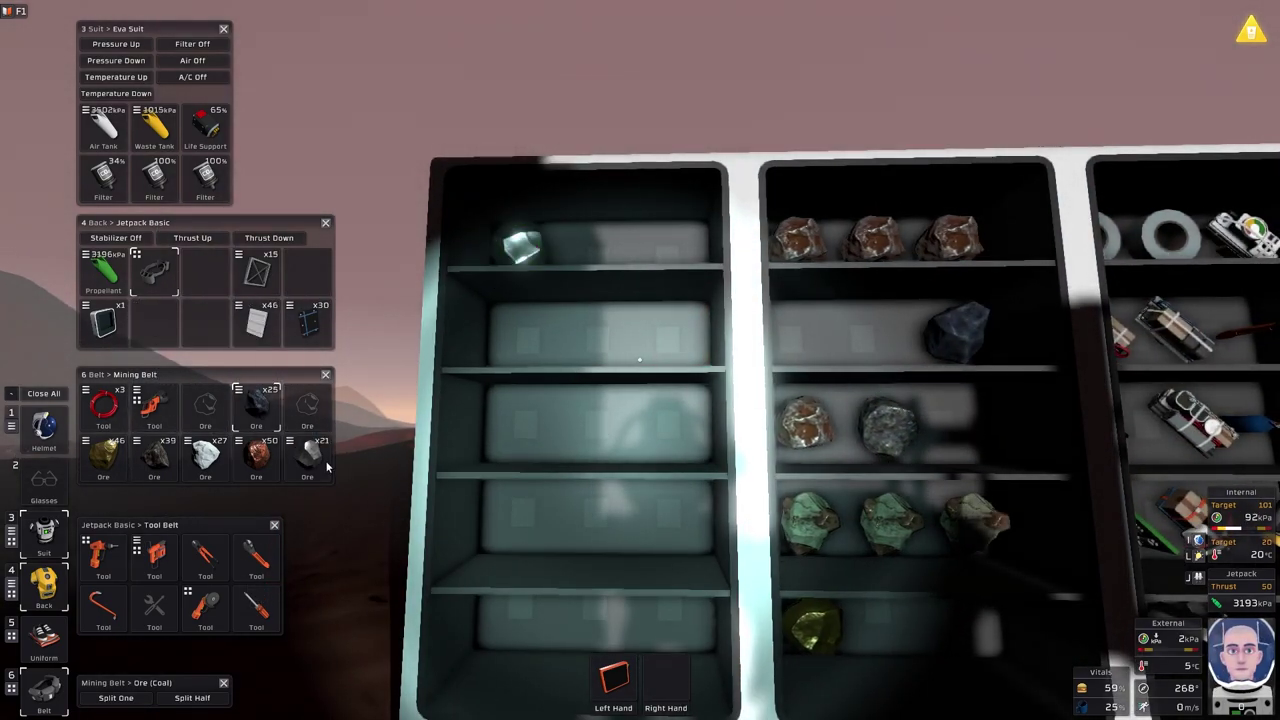
left_click_drag(308, 458, 600, 245)
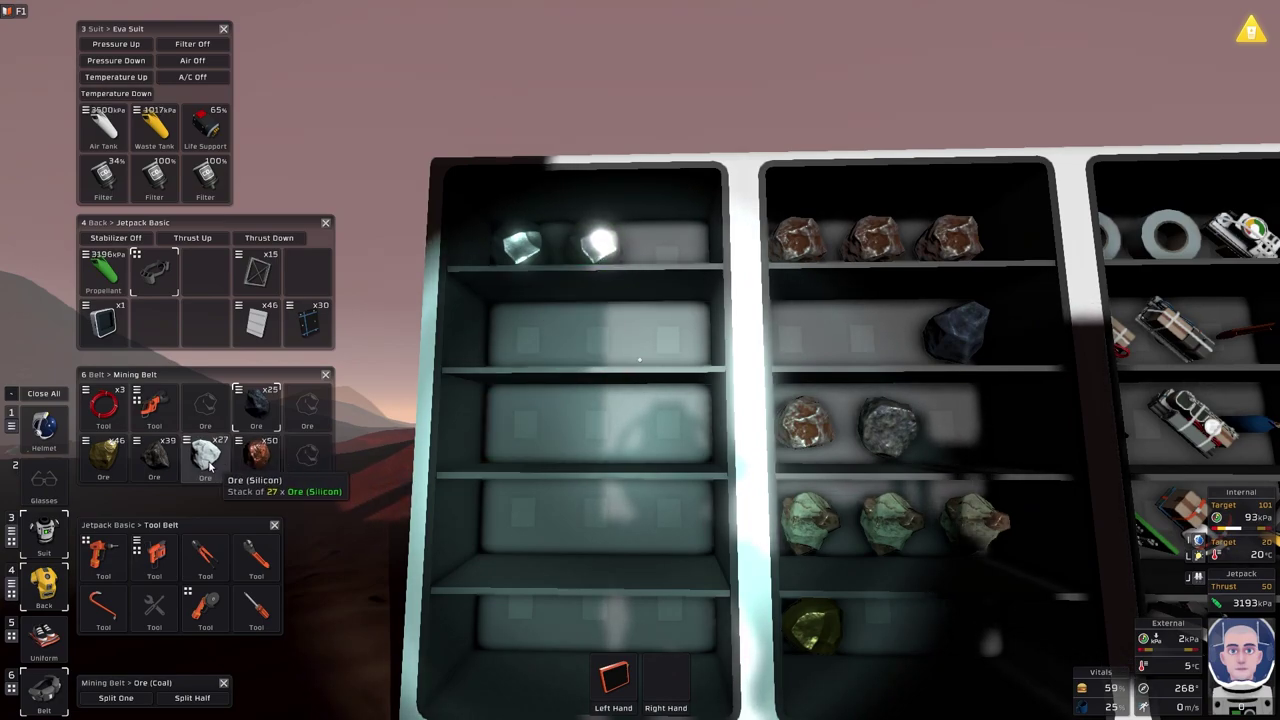
left_click_drag(470, 340, 520, 338)
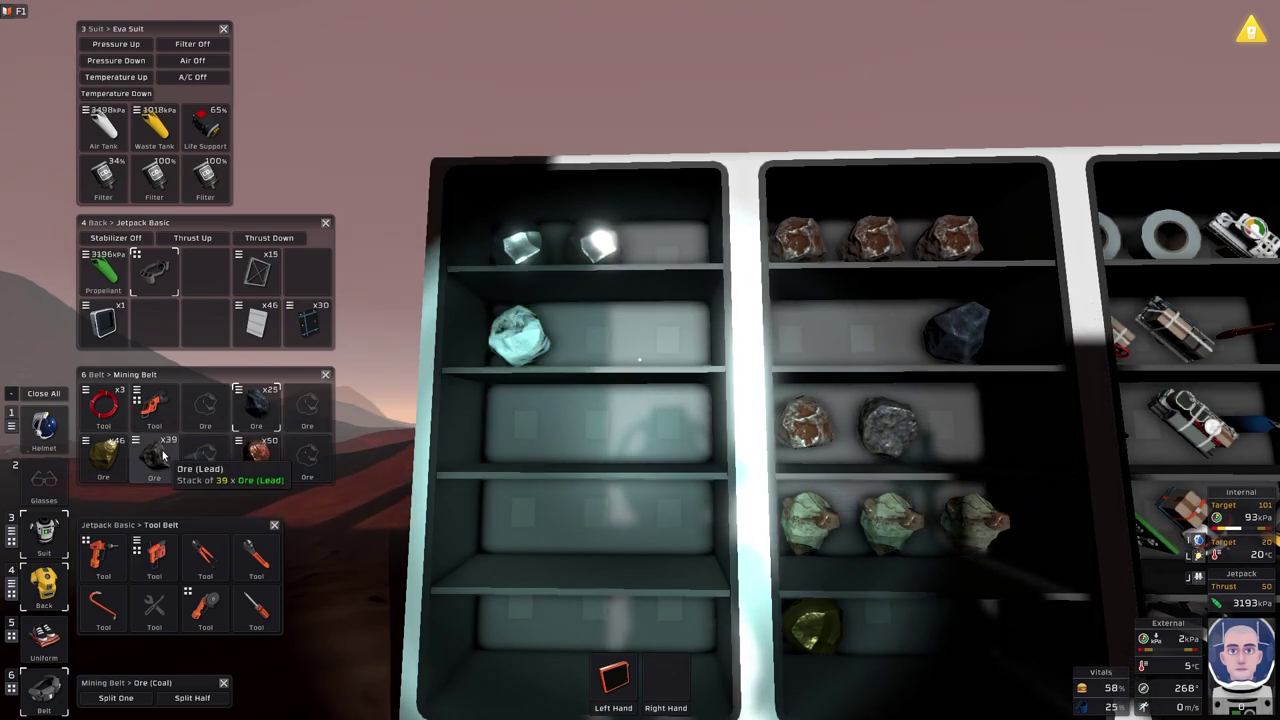
left_click_drag(256, 455, 520, 425)
mouse_move(154, 455)
left_mouse_down()
mouse_move(450, 520)
mouse_move(515, 520)
left_mouse_up()
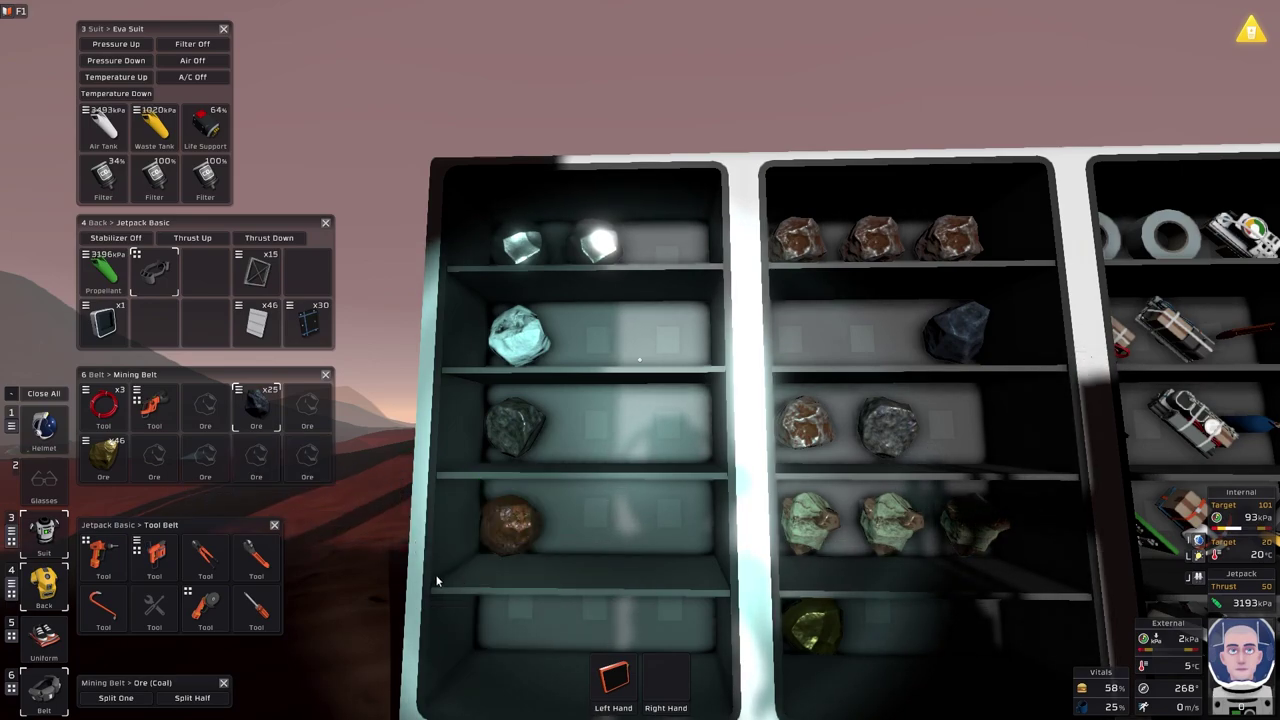
- Merge the belt gold ore into the shelf's gold stack, then store the remaining lead and coal
left_click_drag(110, 455, 810, 628)
left_click_drag(110, 455, 885, 645)
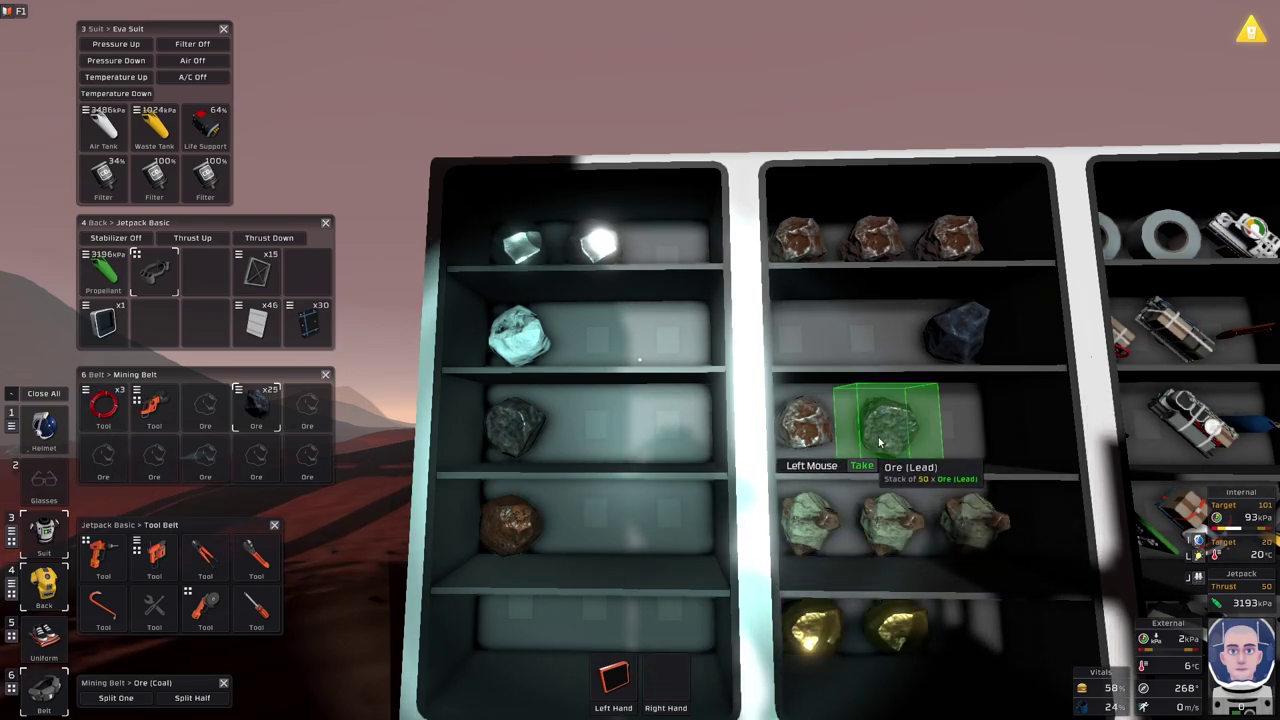
left_click_drag(880, 440, 605, 432)
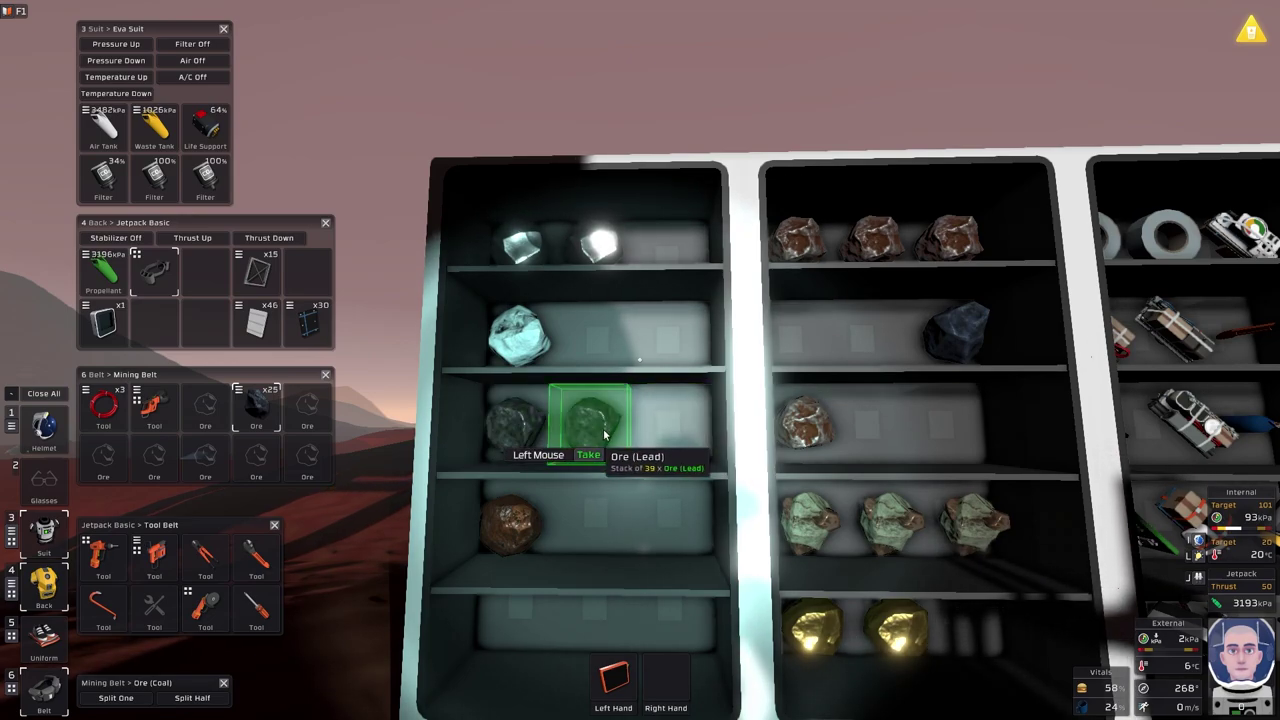
left_click_drag(257, 405, 810, 330)
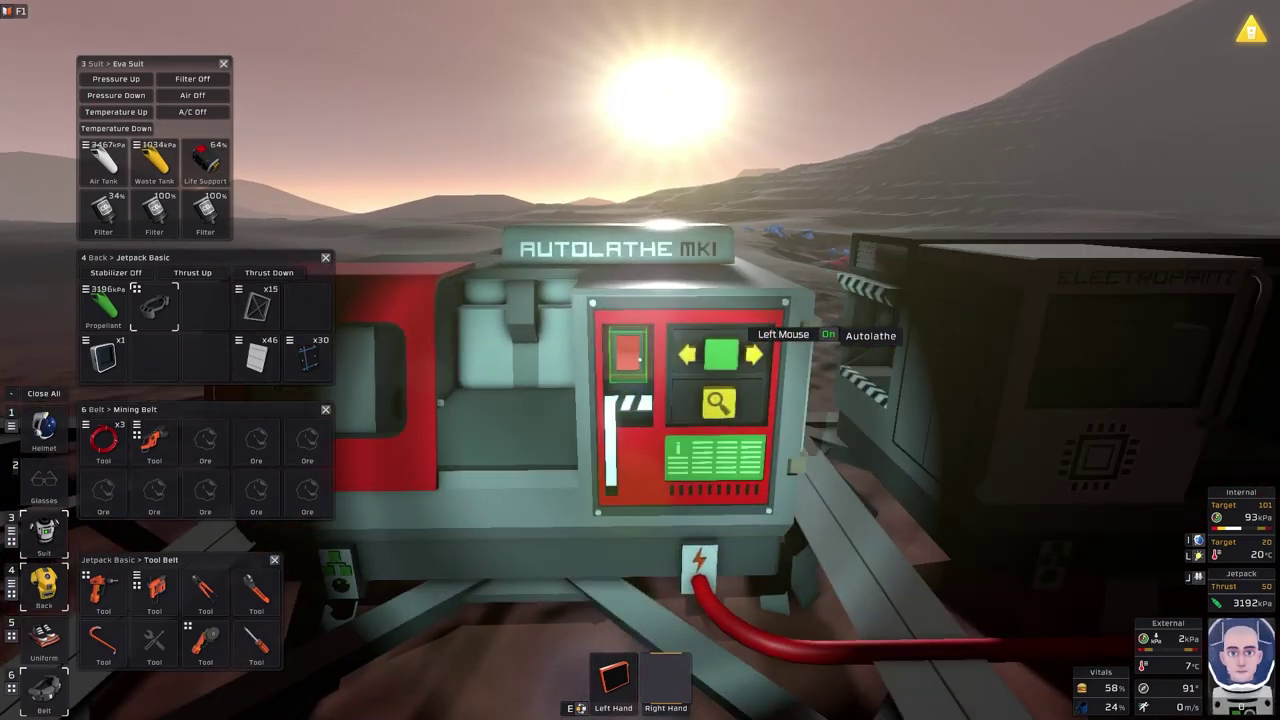
- Power on the Autolathe and select the Kit (Furnace) recipe from its list
left_click(640, 360)
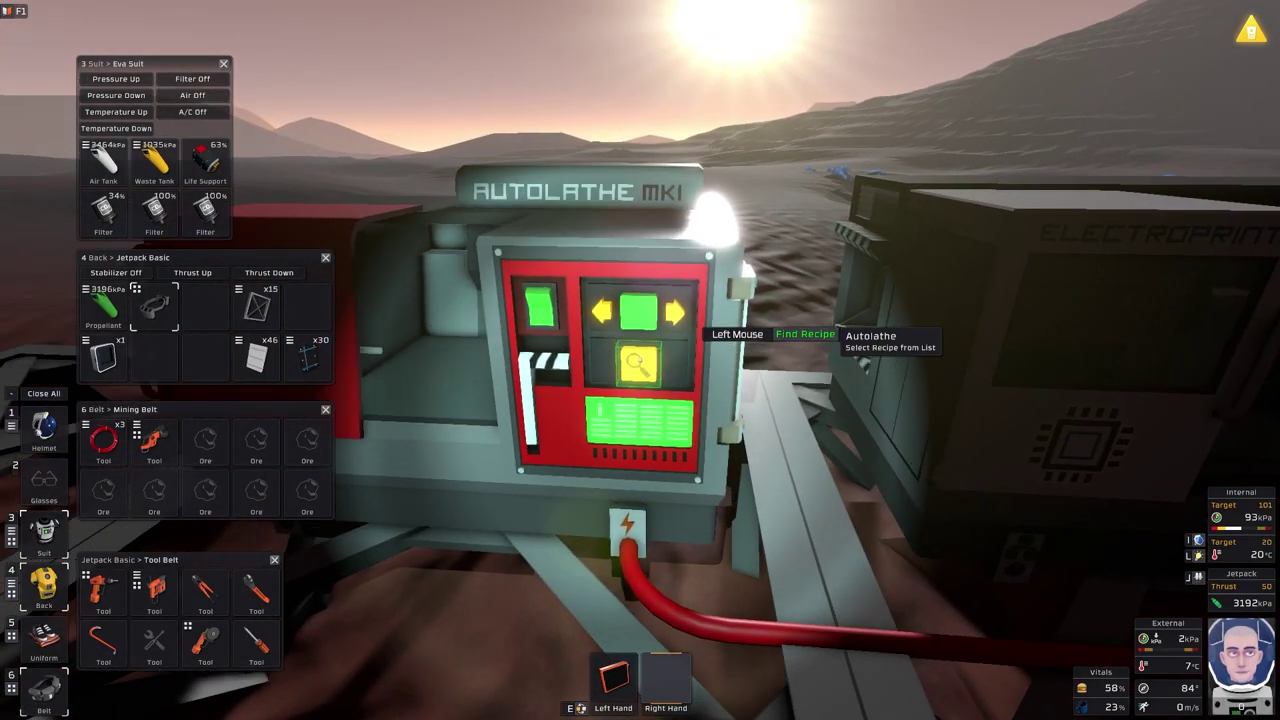
left_click(640, 360)
type("furn")
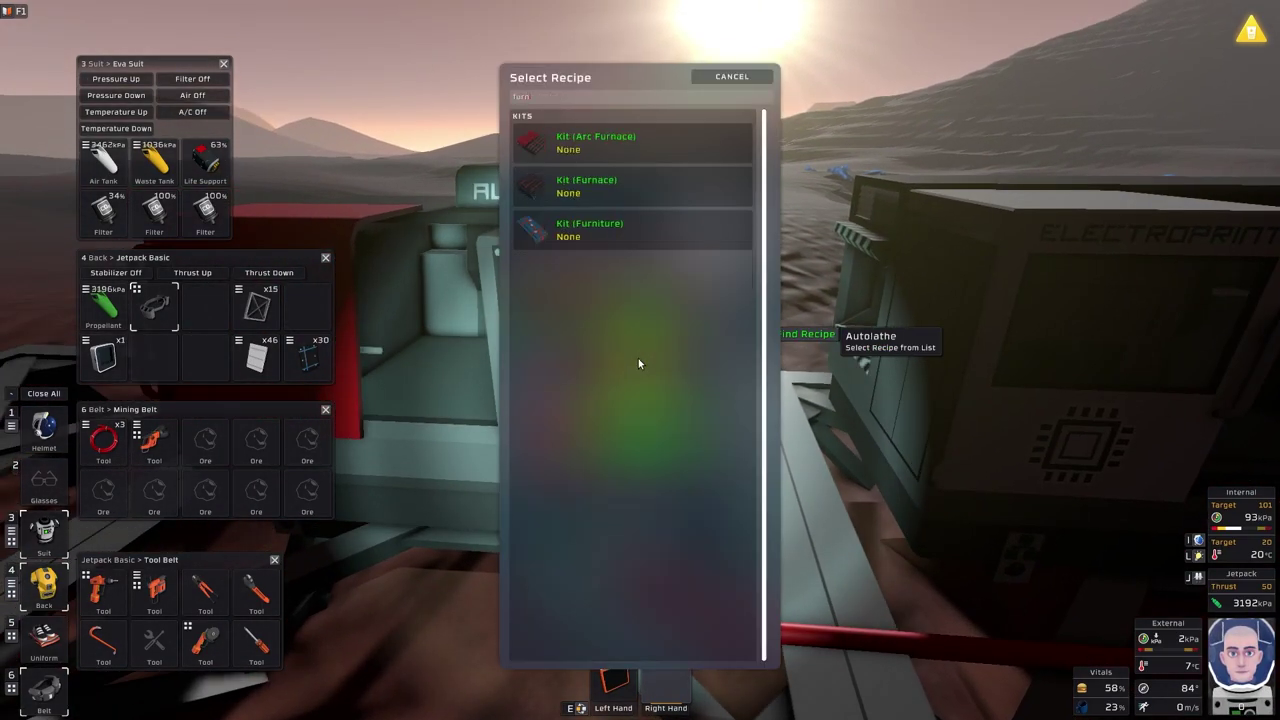
left_click(640, 186)
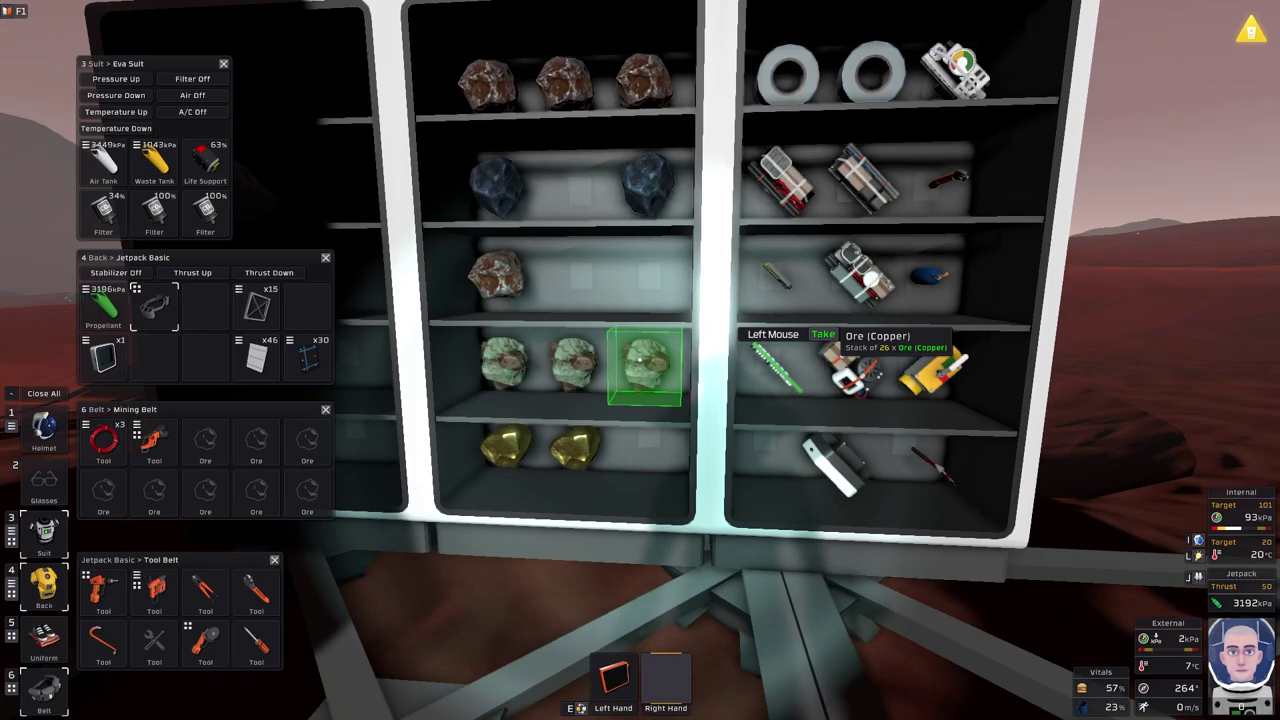
- Put the shelf's copper ore into the Arc Furnace and power the furnace on
left_click(644, 368)
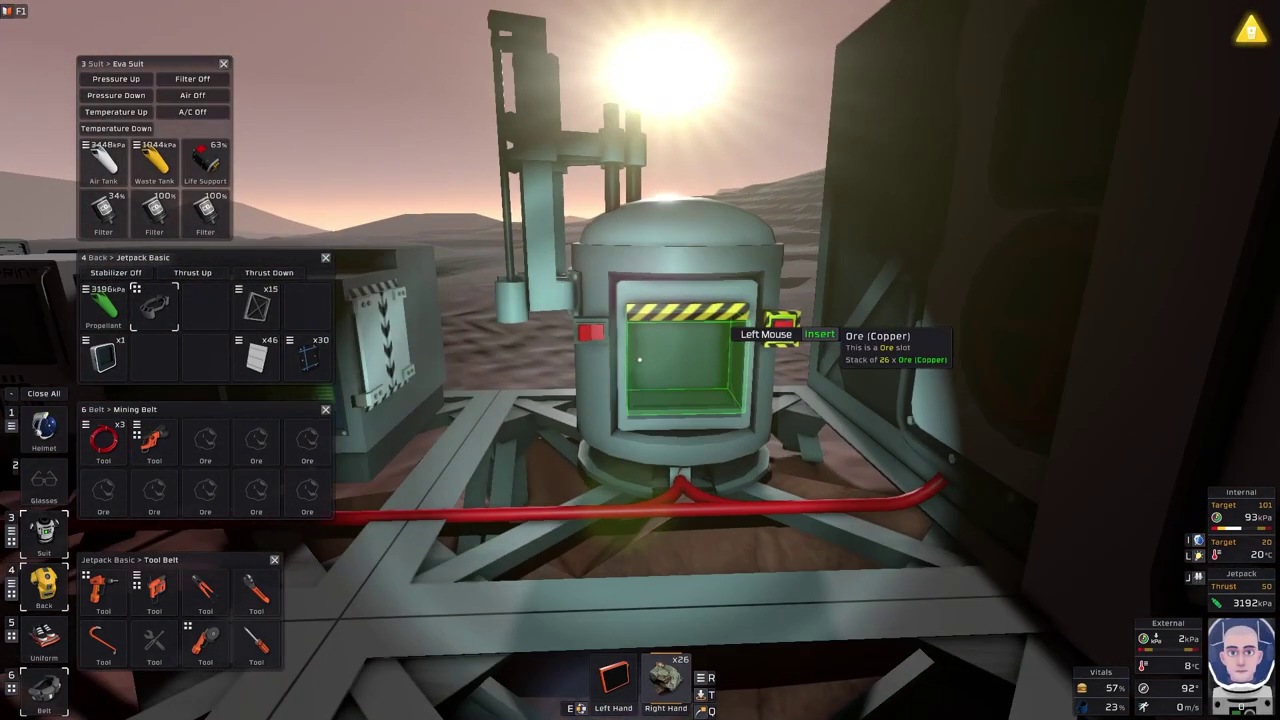
left_click(640, 360)
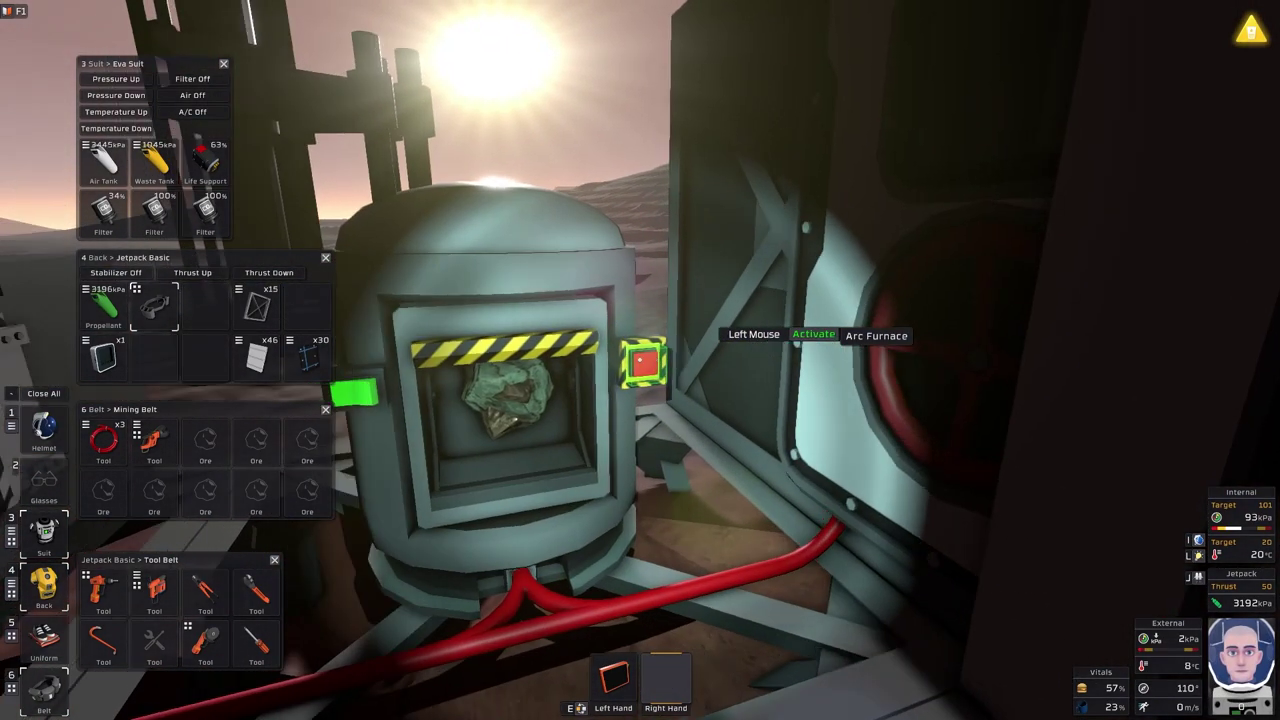
left_click(640, 360)
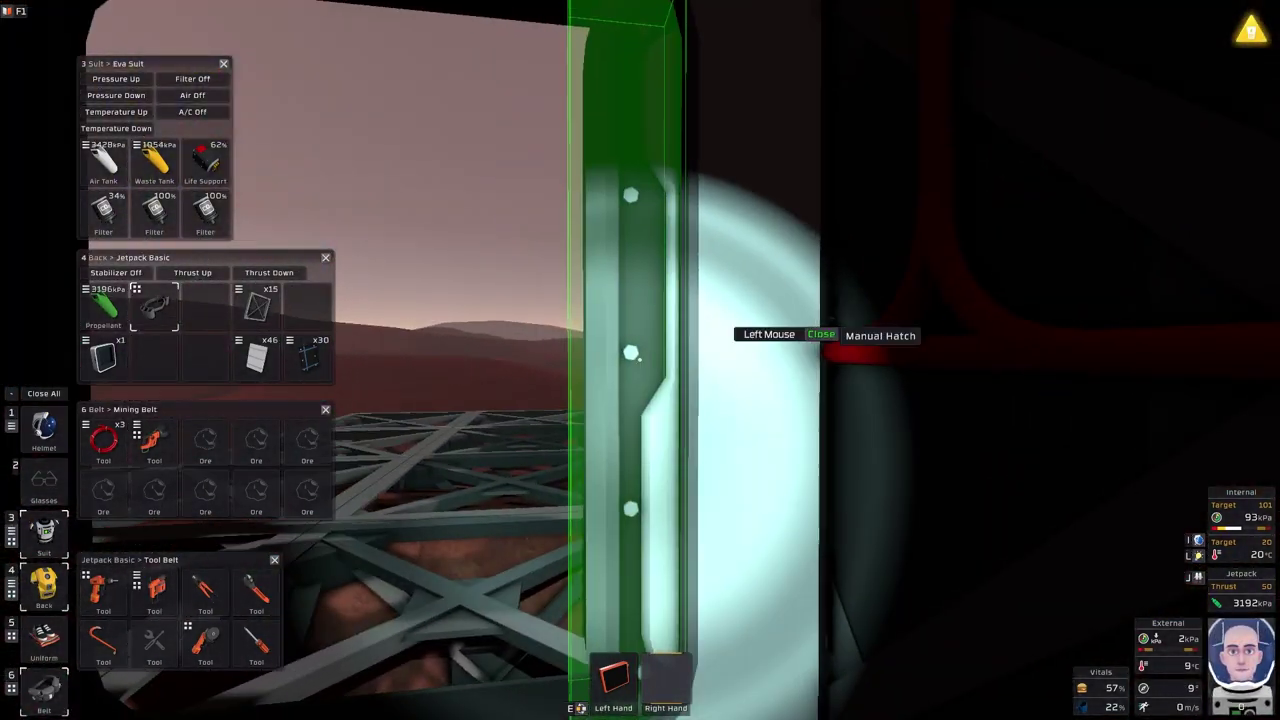
- Close the manual hatch, drink from the water bottle, and bring up the helmet settings
left_click(640, 360)
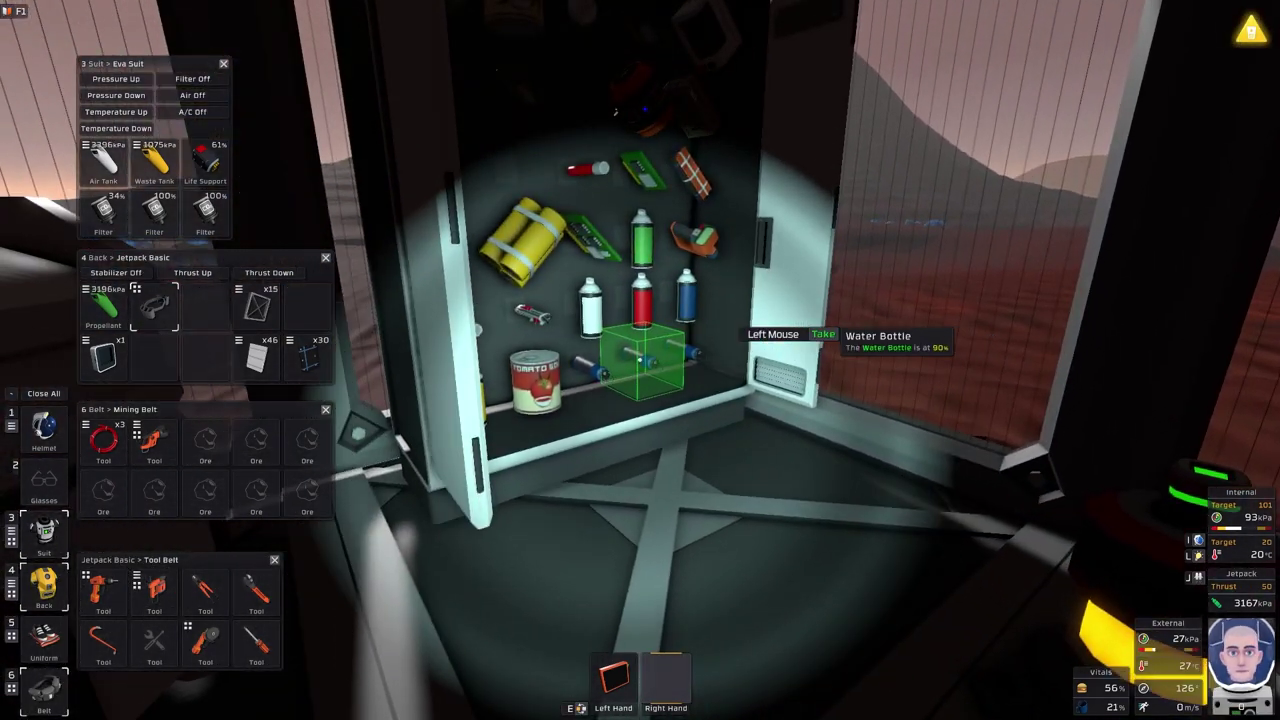
left_click(640, 360)
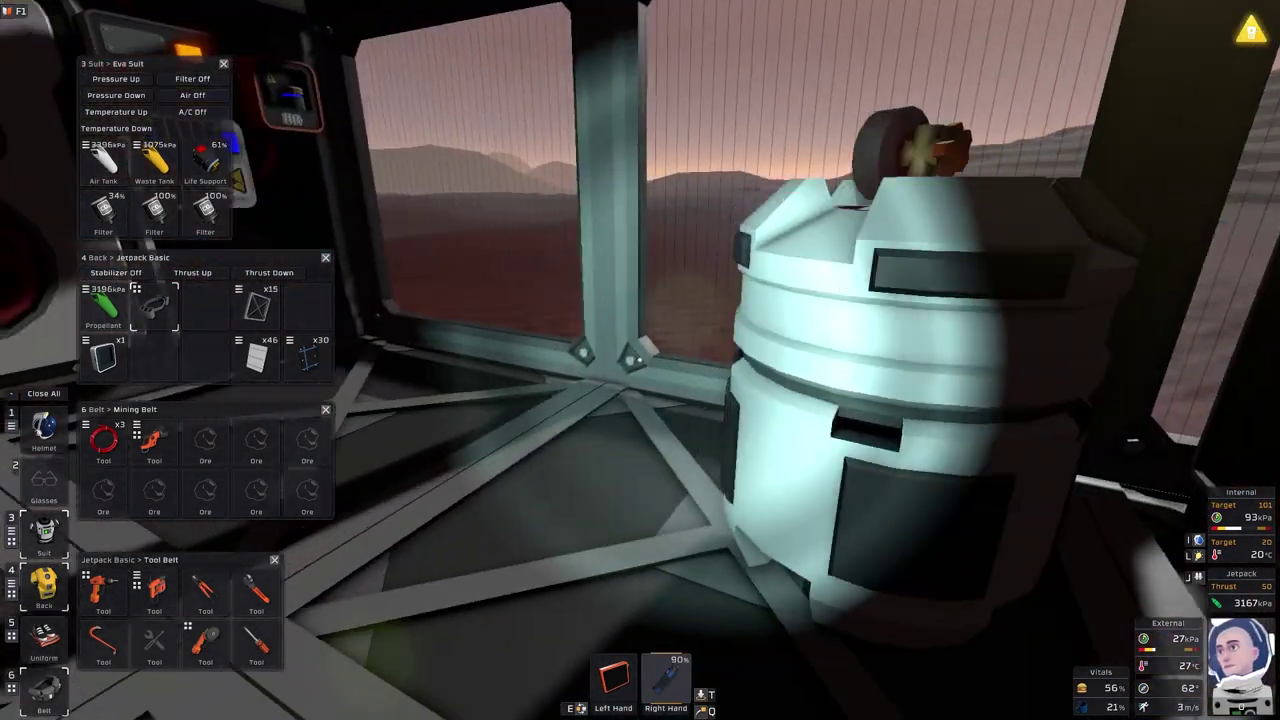
left_click(47, 425)
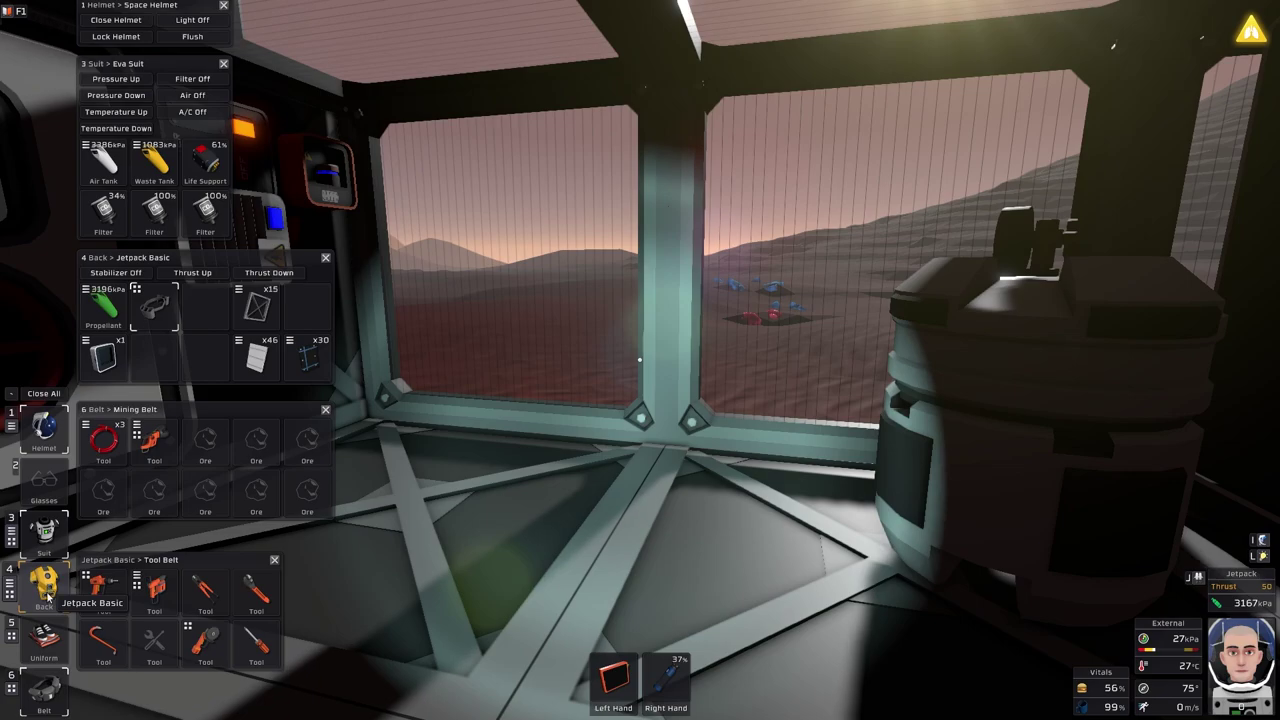
- Swap the water bottle for the Tomato Soup from the jumpsuit pockets, then lock the helmet
key("5")
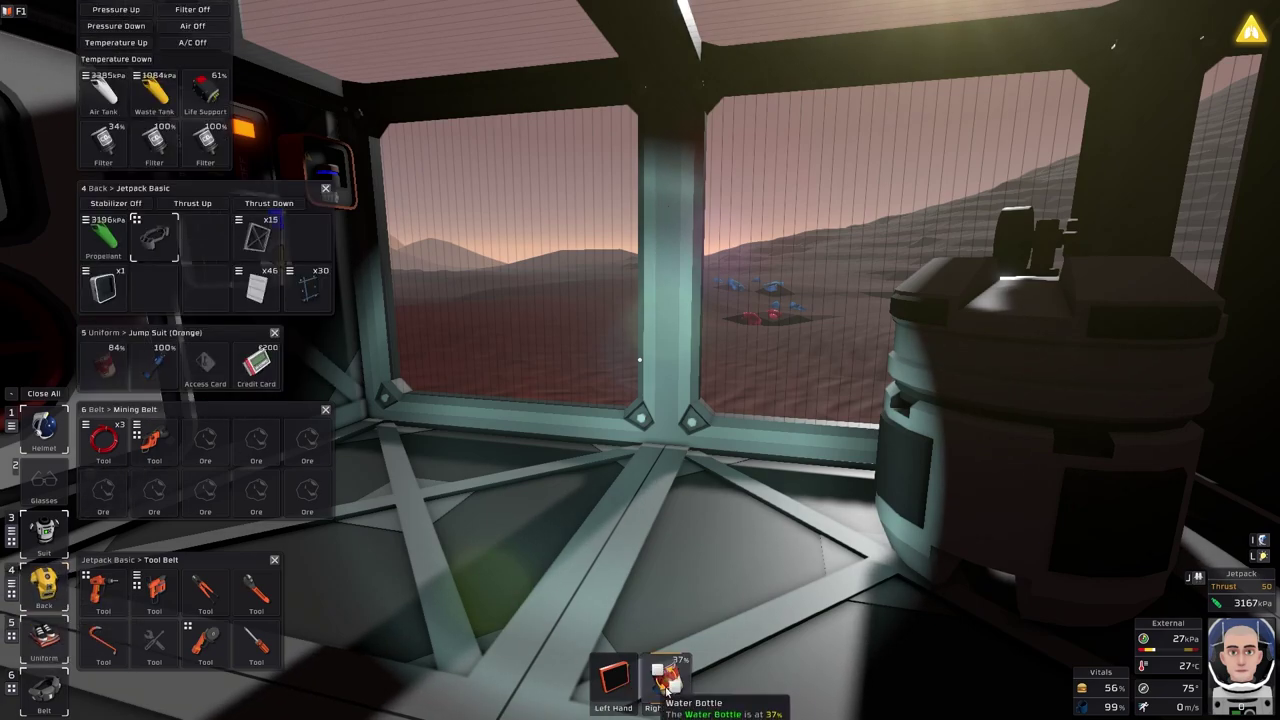
left_click_drag(670, 680, 104, 362)
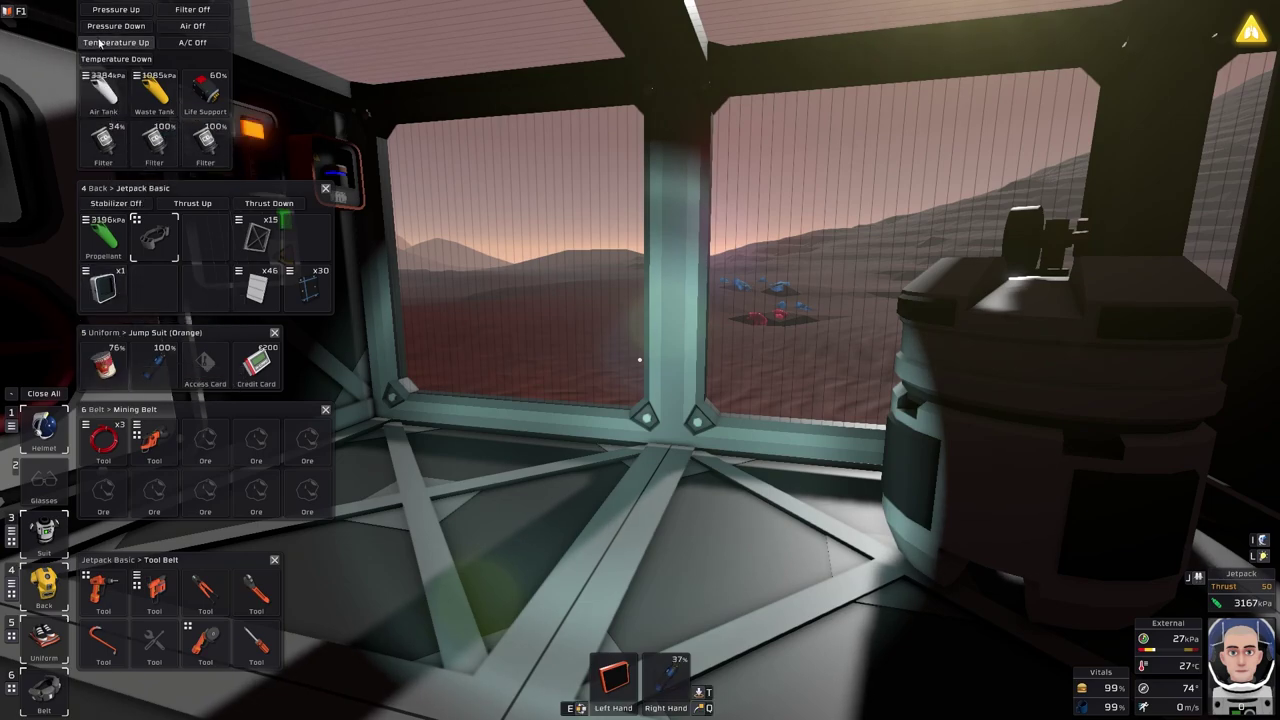
left_click(275, 332)
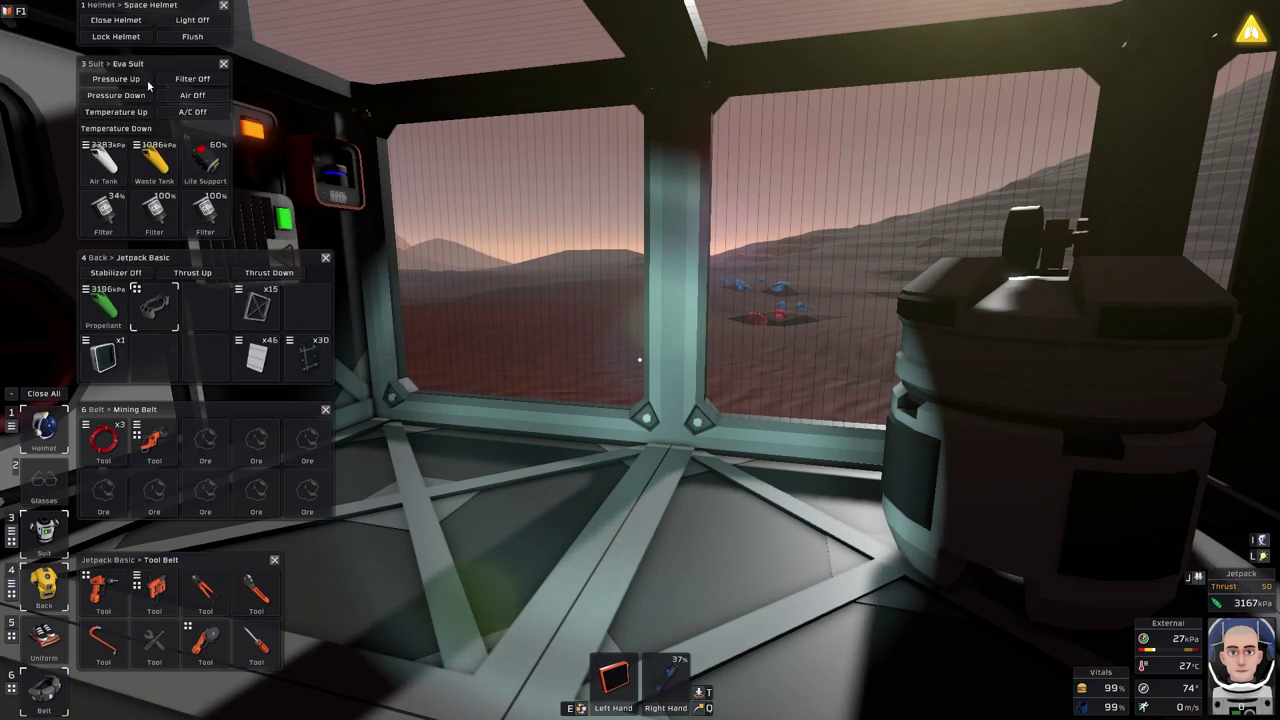
left_click(125, 36)
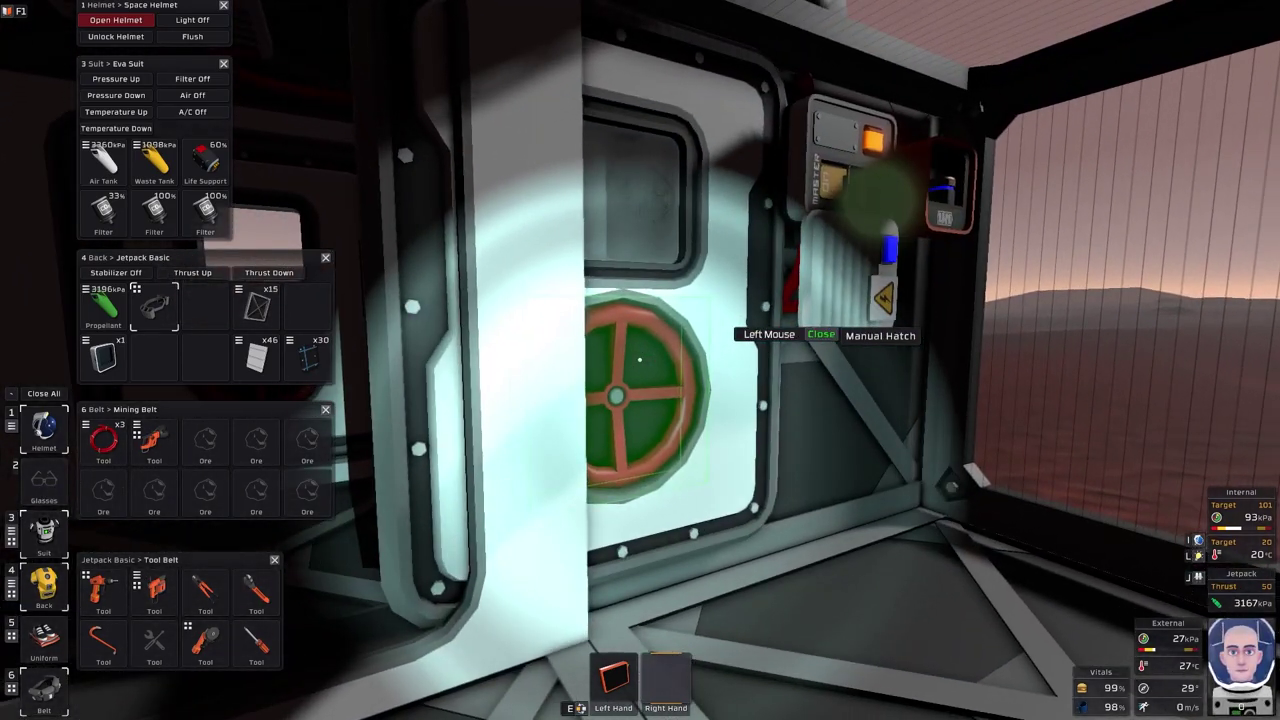
- Cycle through both airlock hatches, load the autolathe, and put shelf iron ore into the arc furnace
left_click(640, 360)
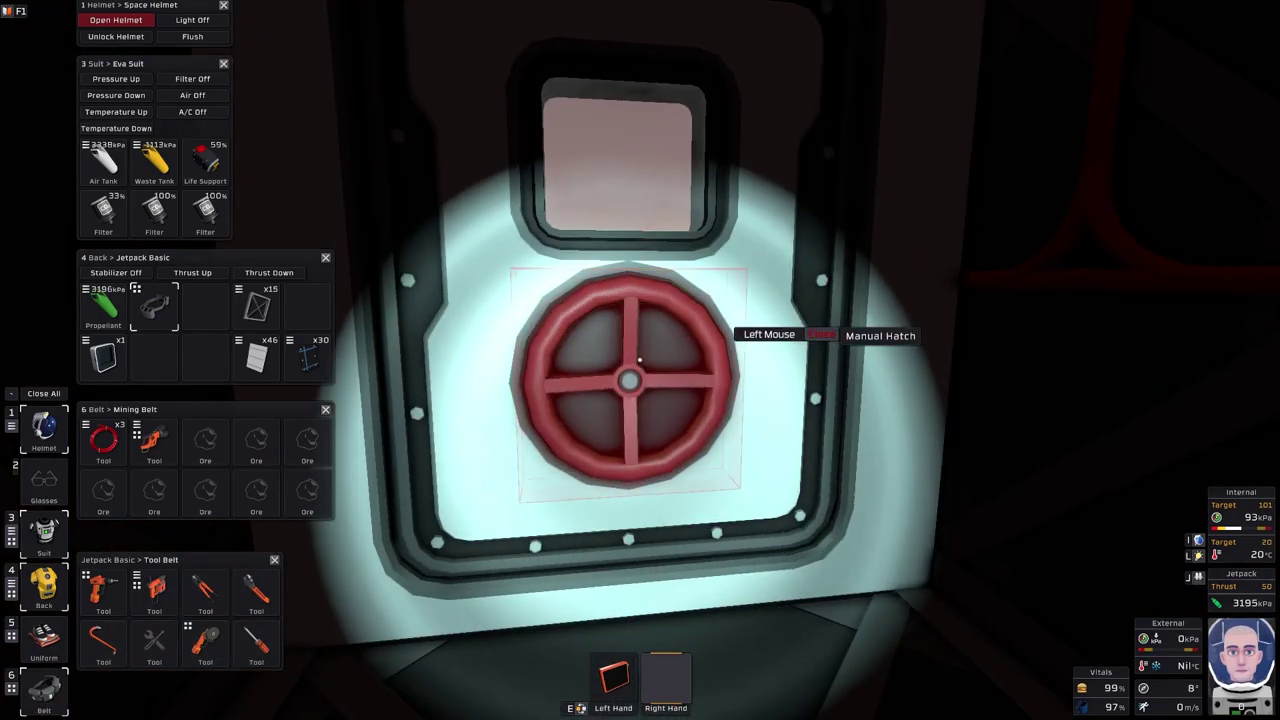
left_click(640, 360)
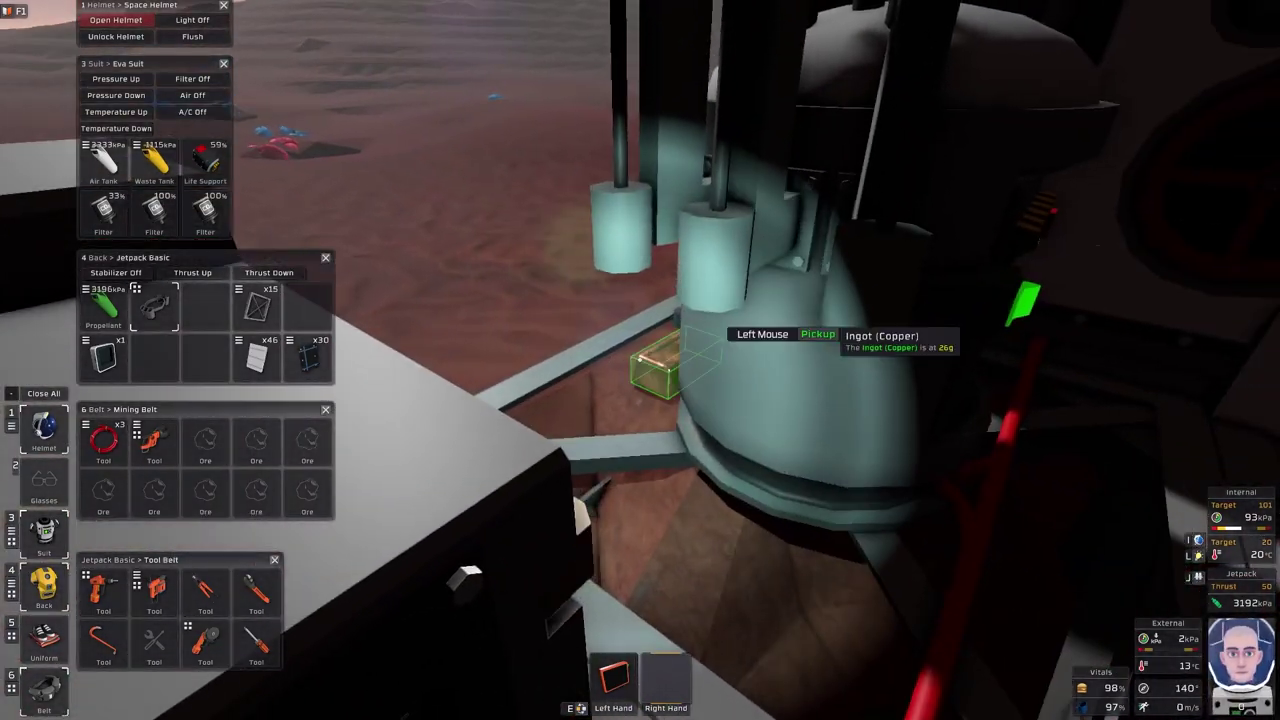
left_click(640, 360)
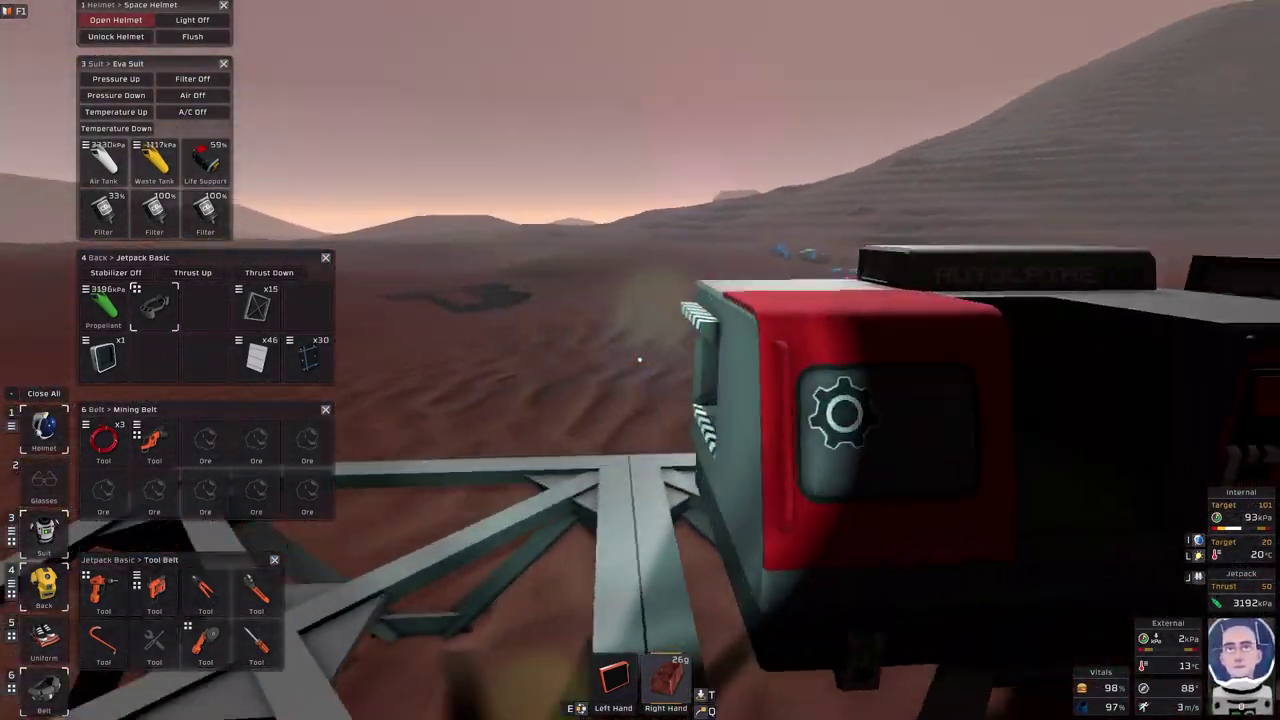
left_click(640, 360)
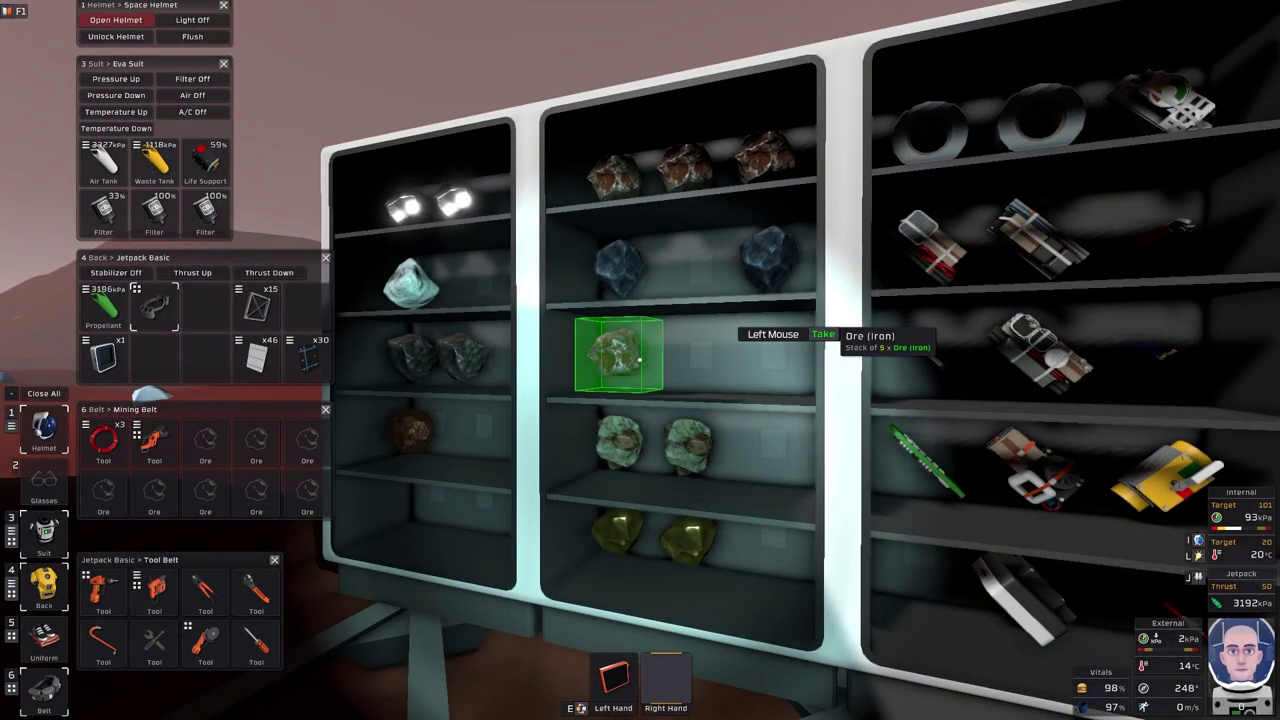
left_click(640, 360)
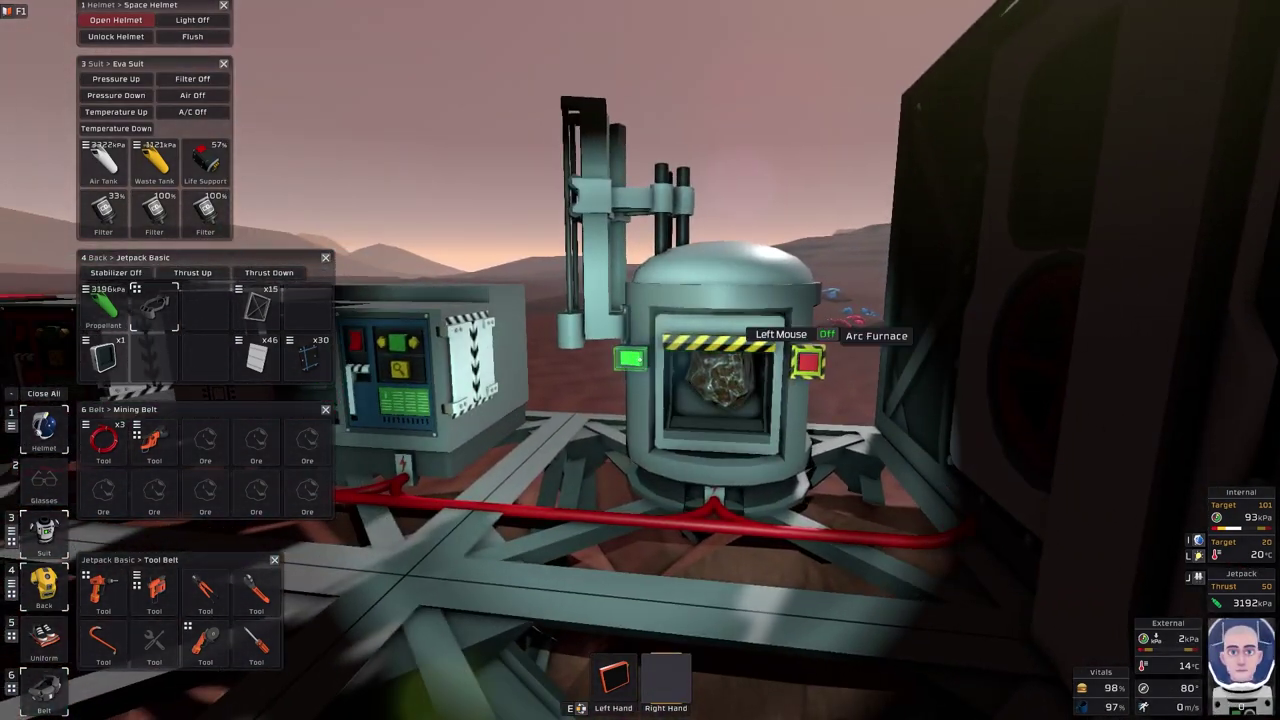
left_click(640, 360)
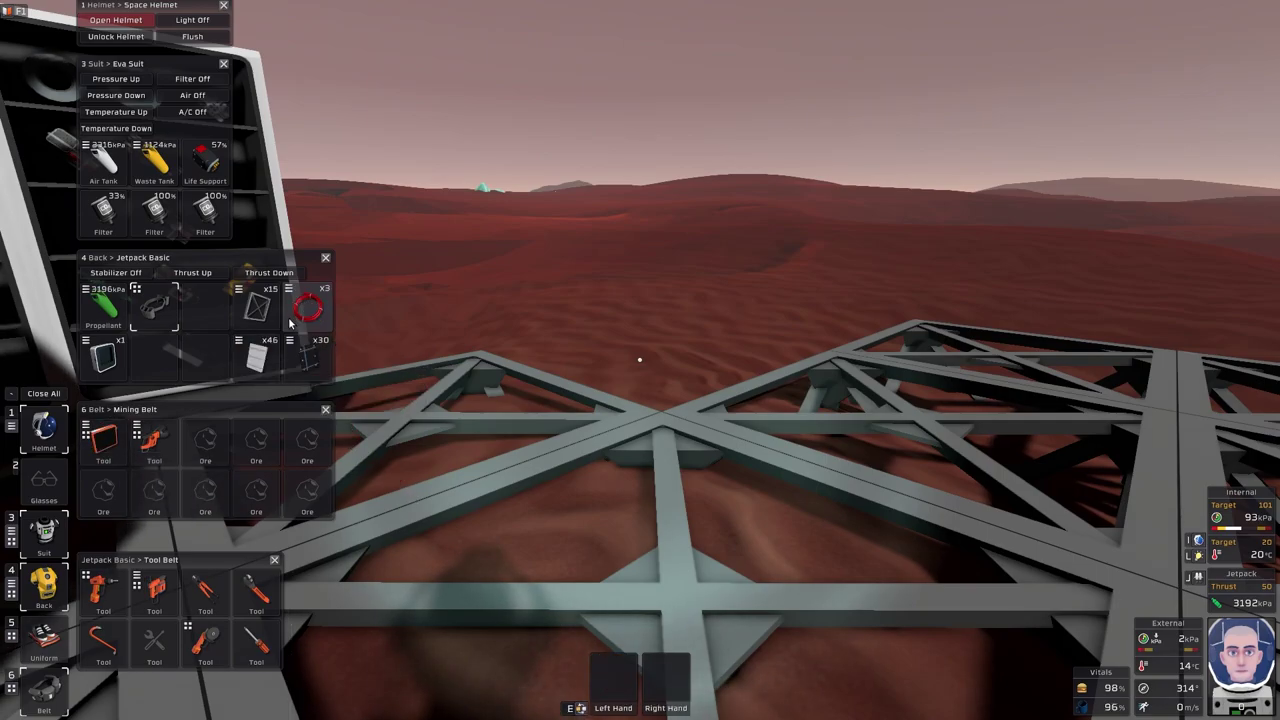
- Walk away from the furnace, past the frame platform, and across the open desert
key("alt")
key("w")
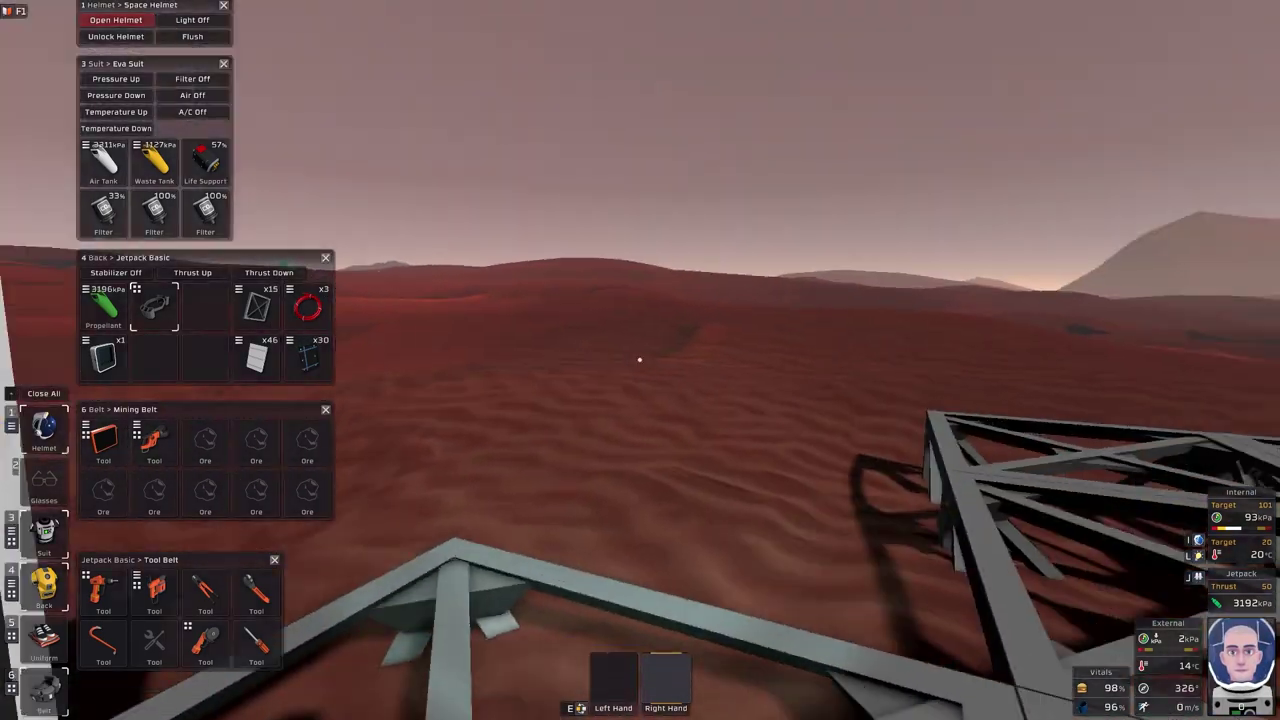
key("w")
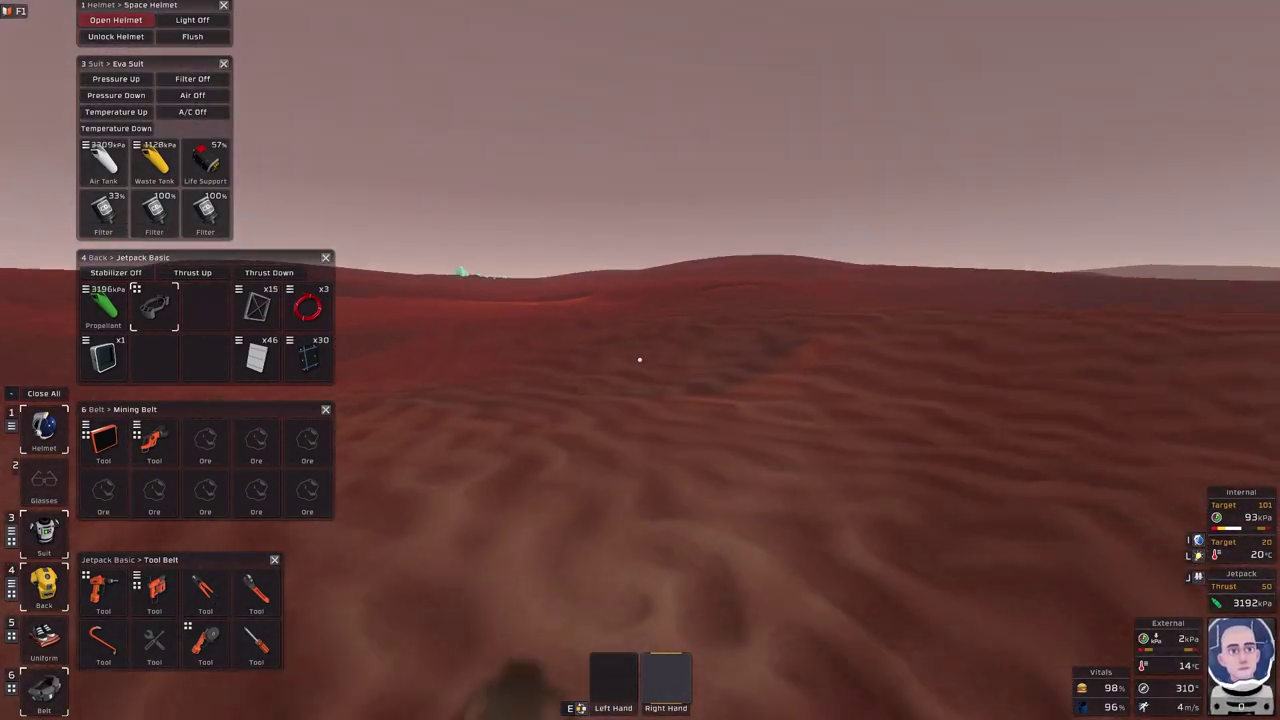
key("w")
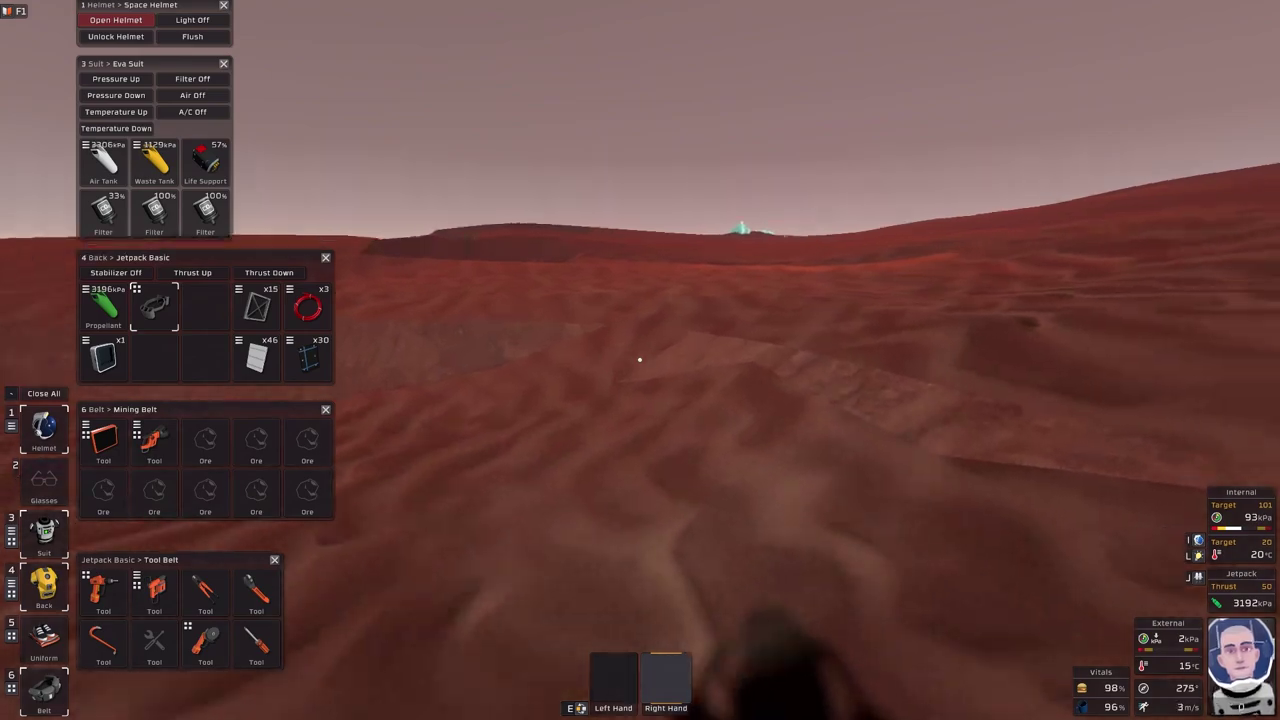
key("w")
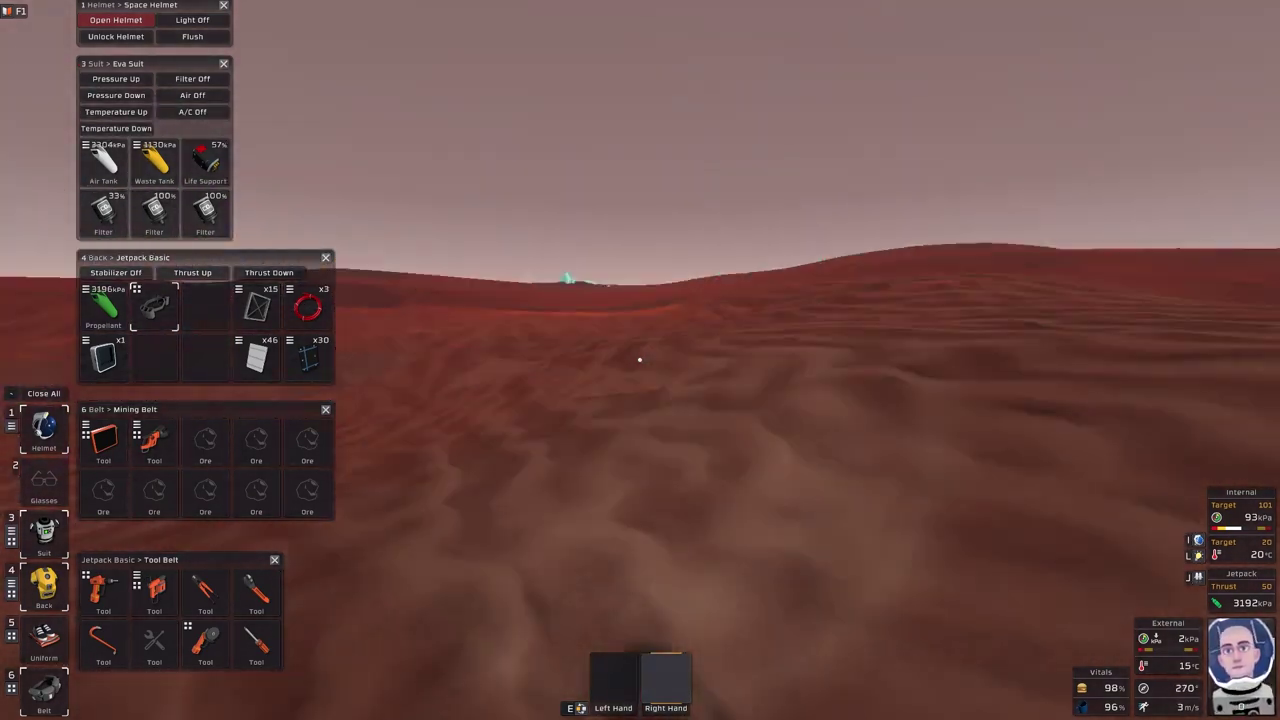
key("w")
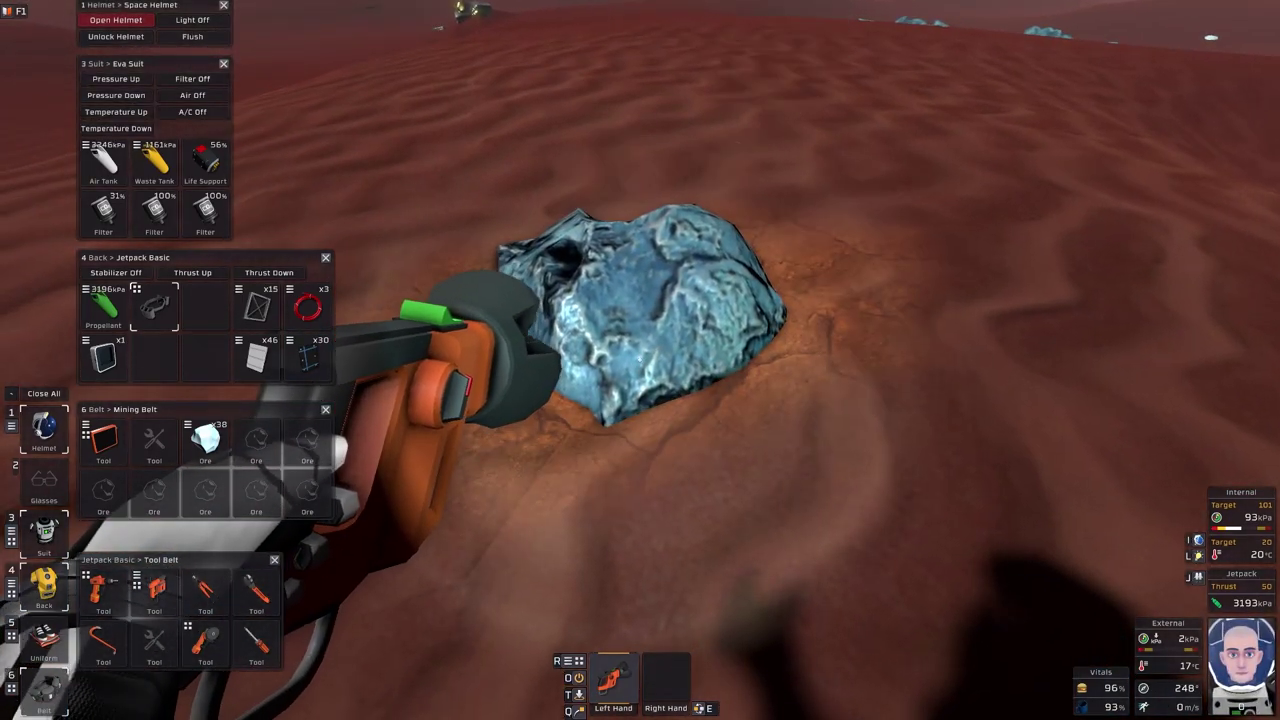
- Drill into the blue ore rock and mine out the exposed blue ore chunks
left_click(640, 360)
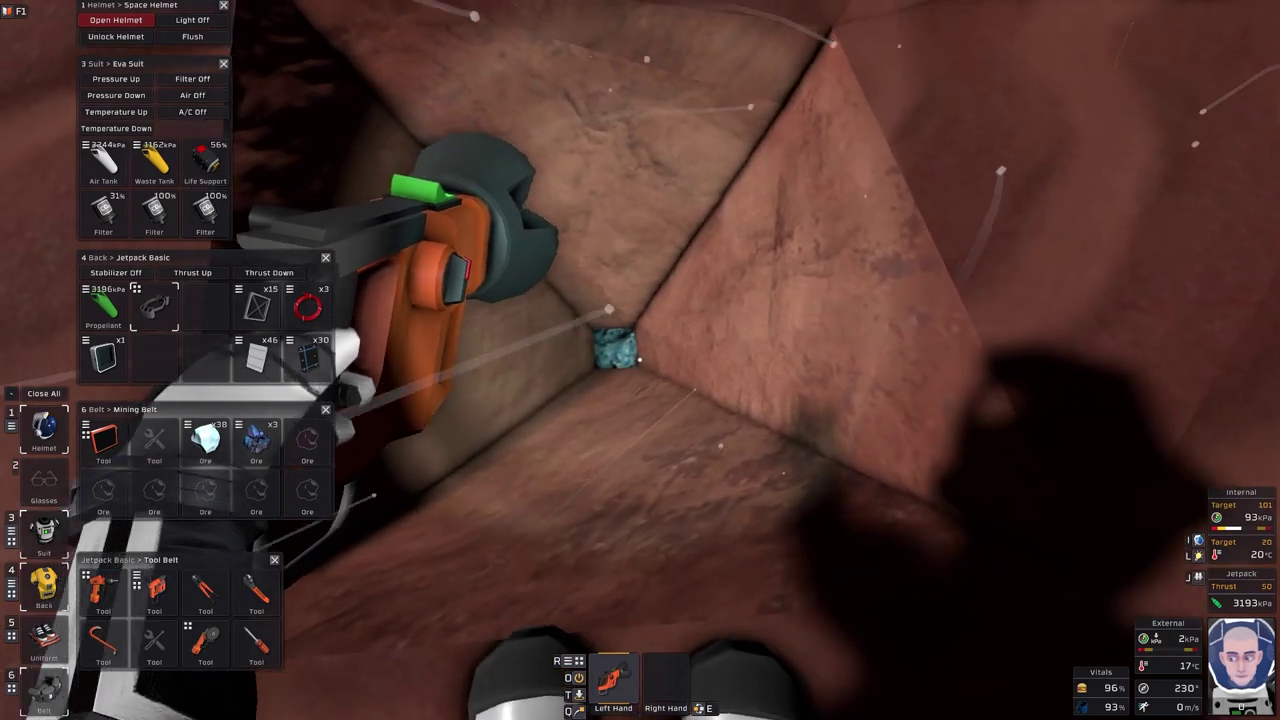
left_click(640, 360)
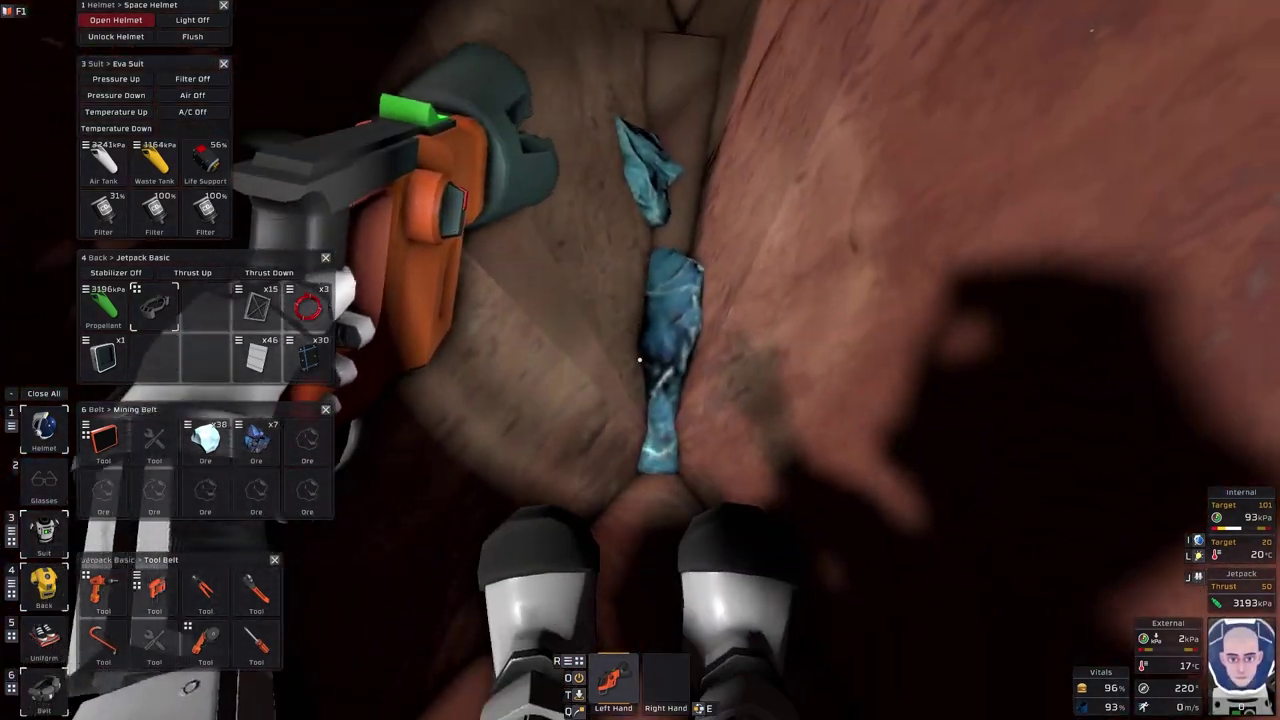
left_click(640, 360)
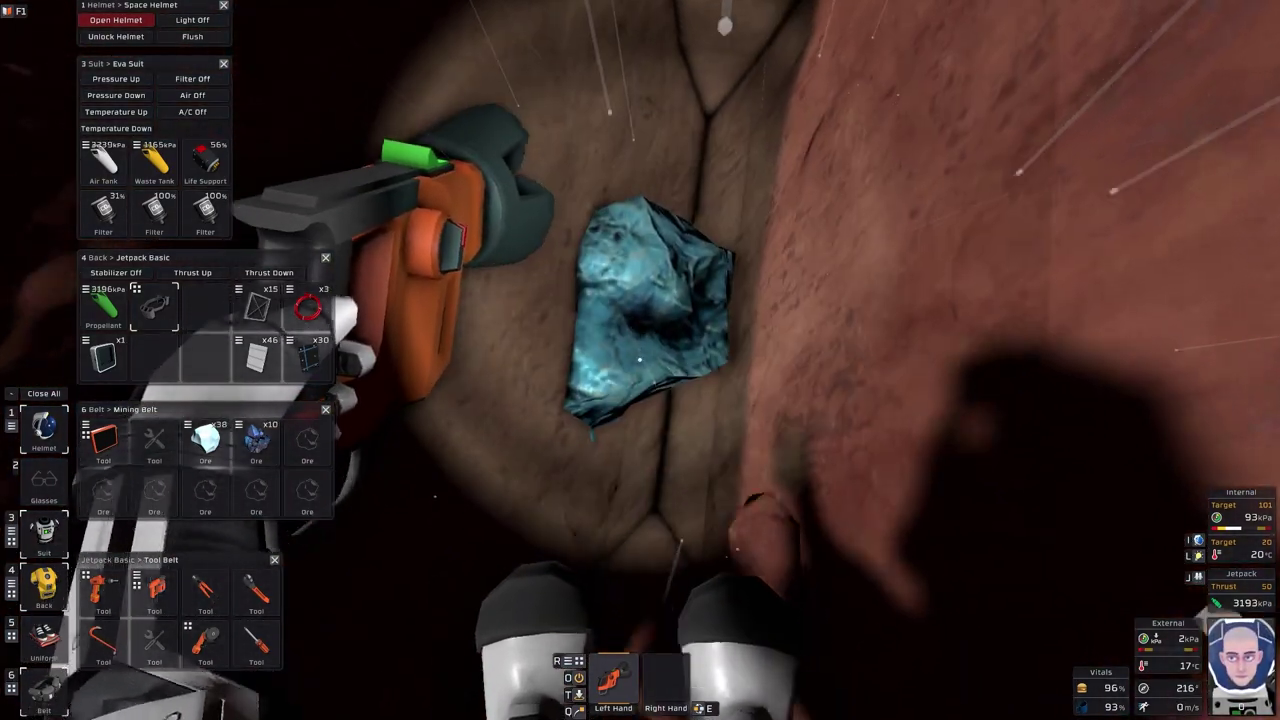
left_click(640, 360)
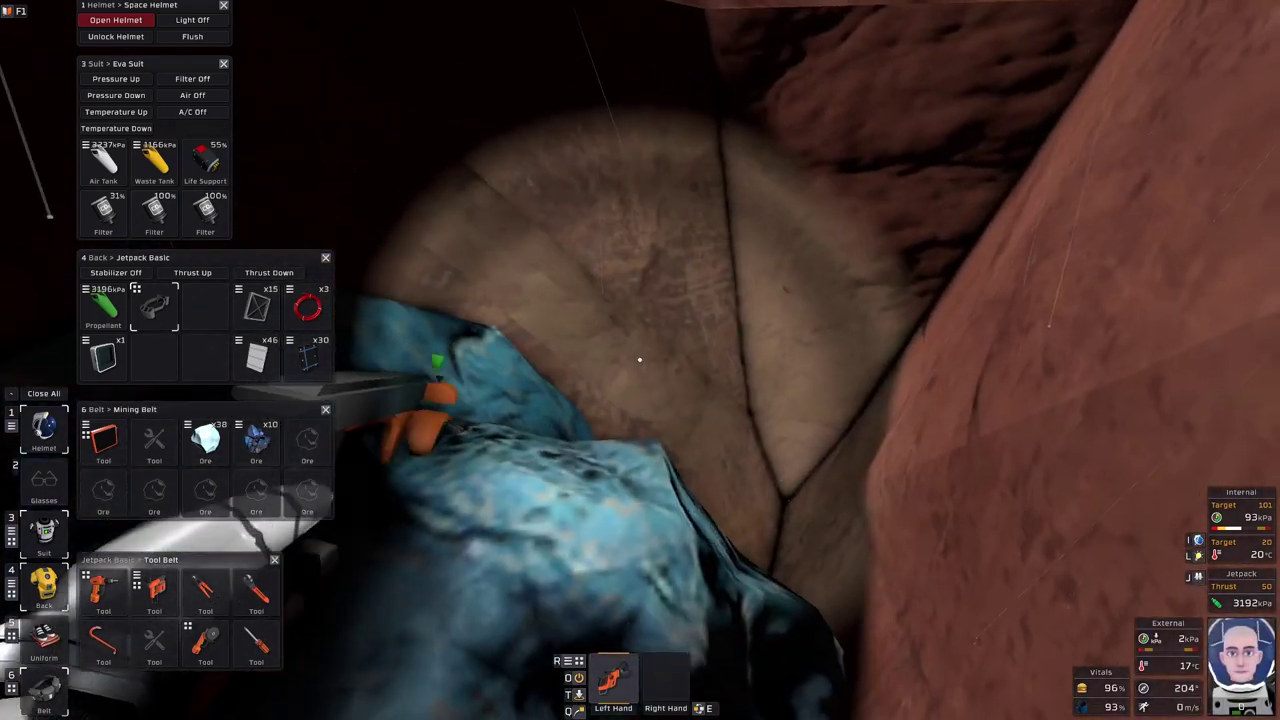
left_click(640, 360)
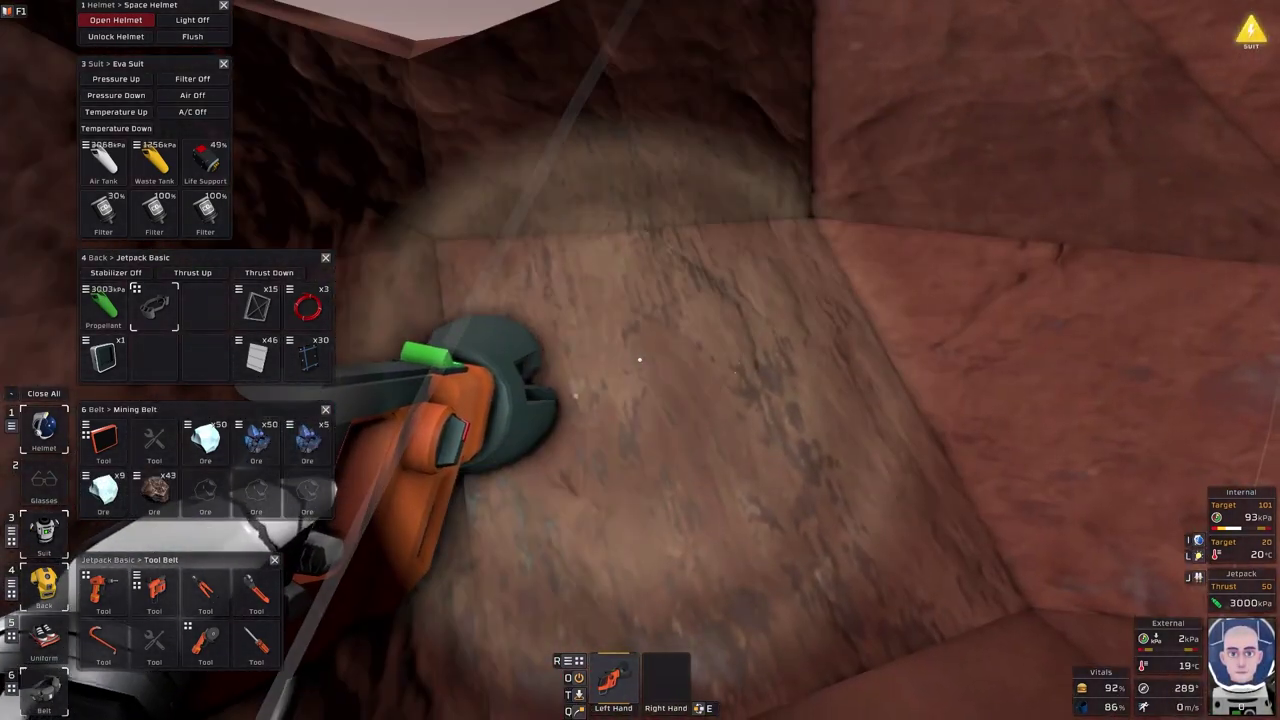
- Drill the rock face to mine the green iron ore, then tunnel back up to the surface
left_click(640, 360)
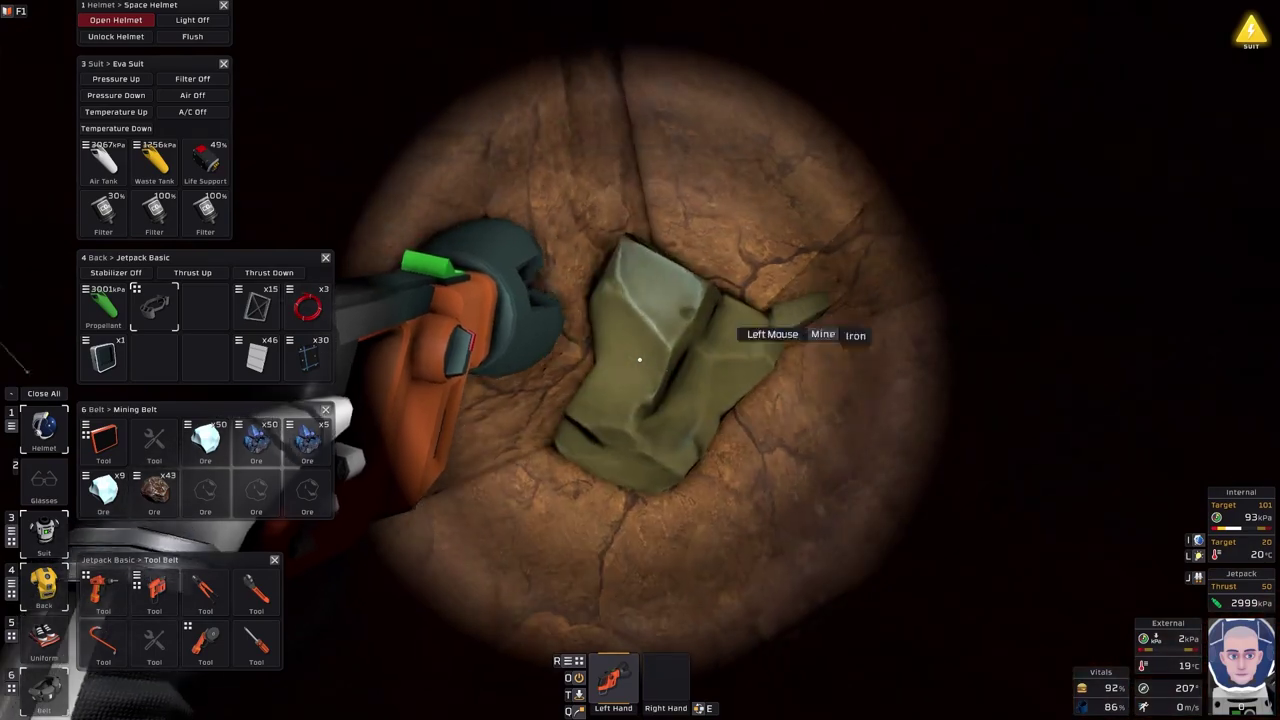
left_click(640, 360)
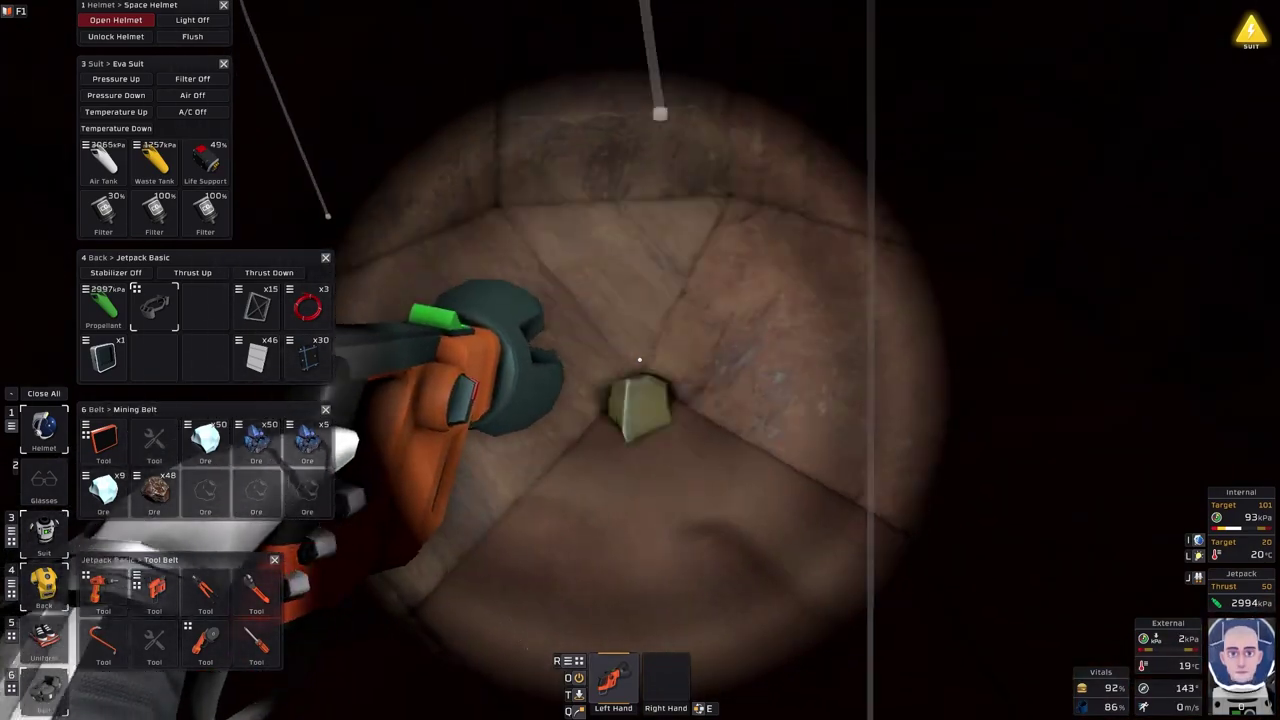
left_click(640, 360)
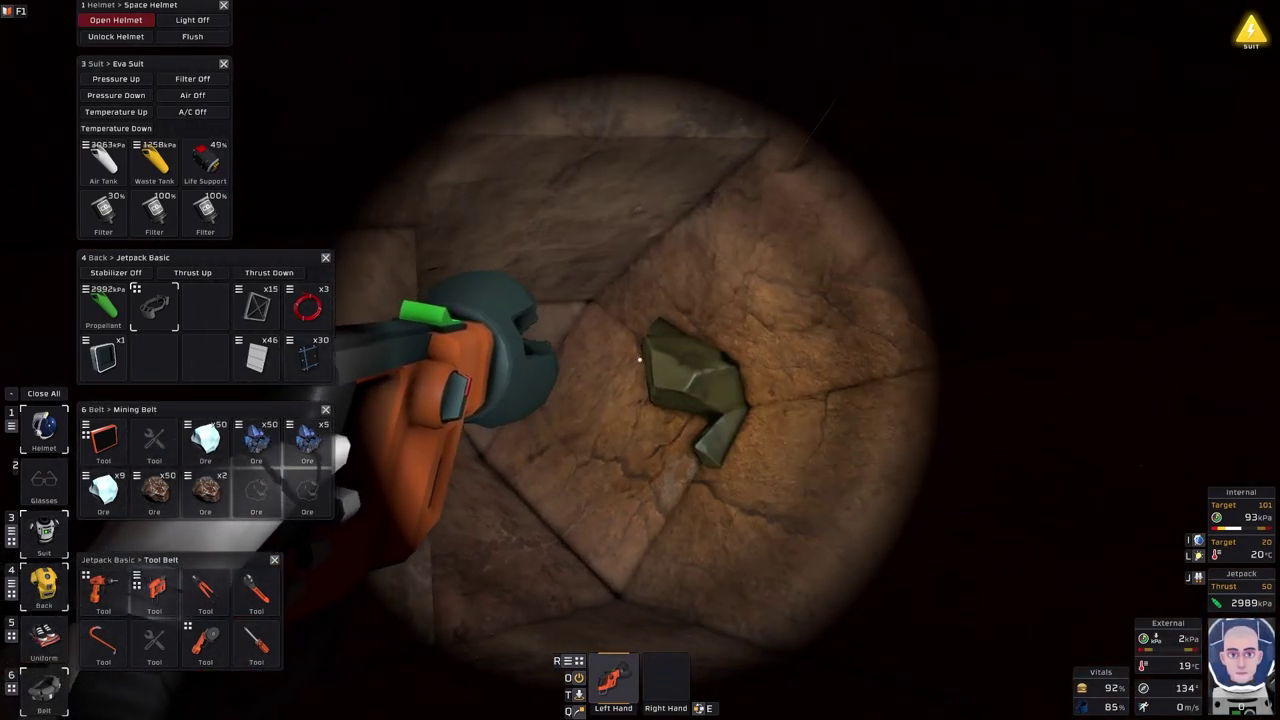
left_click(640, 360)
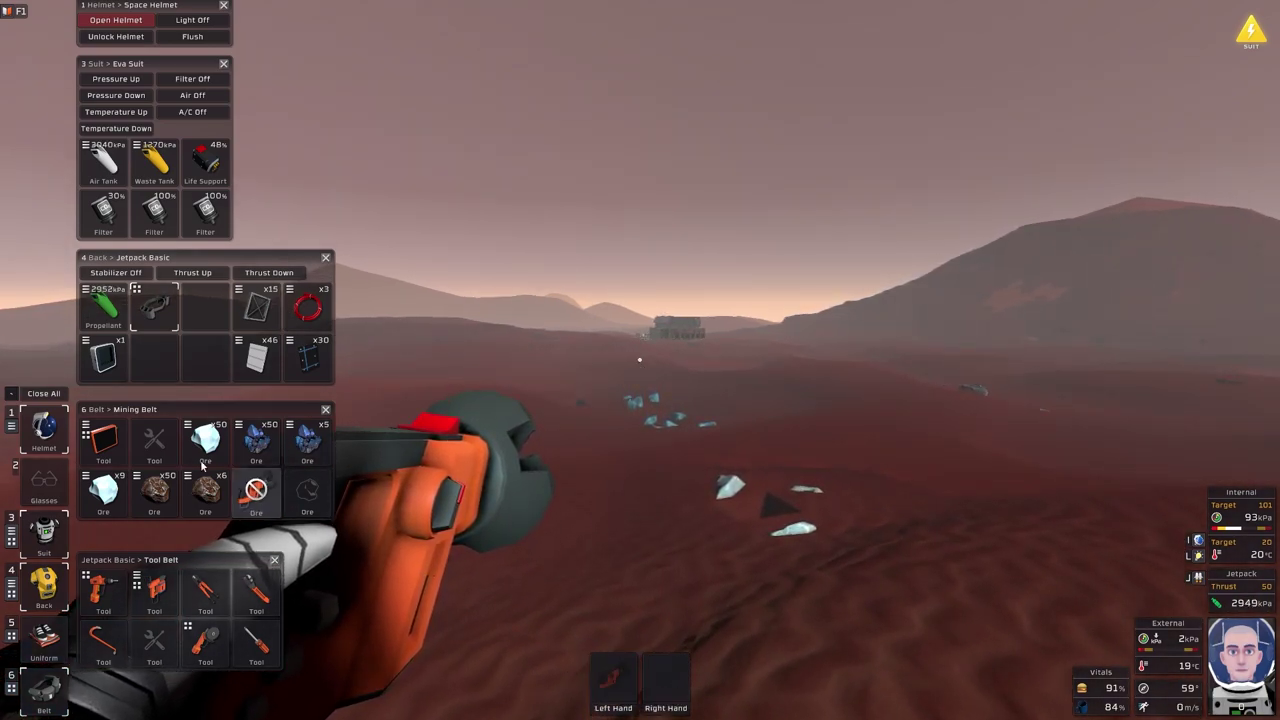
- Stow the mining drill on the belt and walk onto the lattice platform beside the furnace
left_click(152, 445)
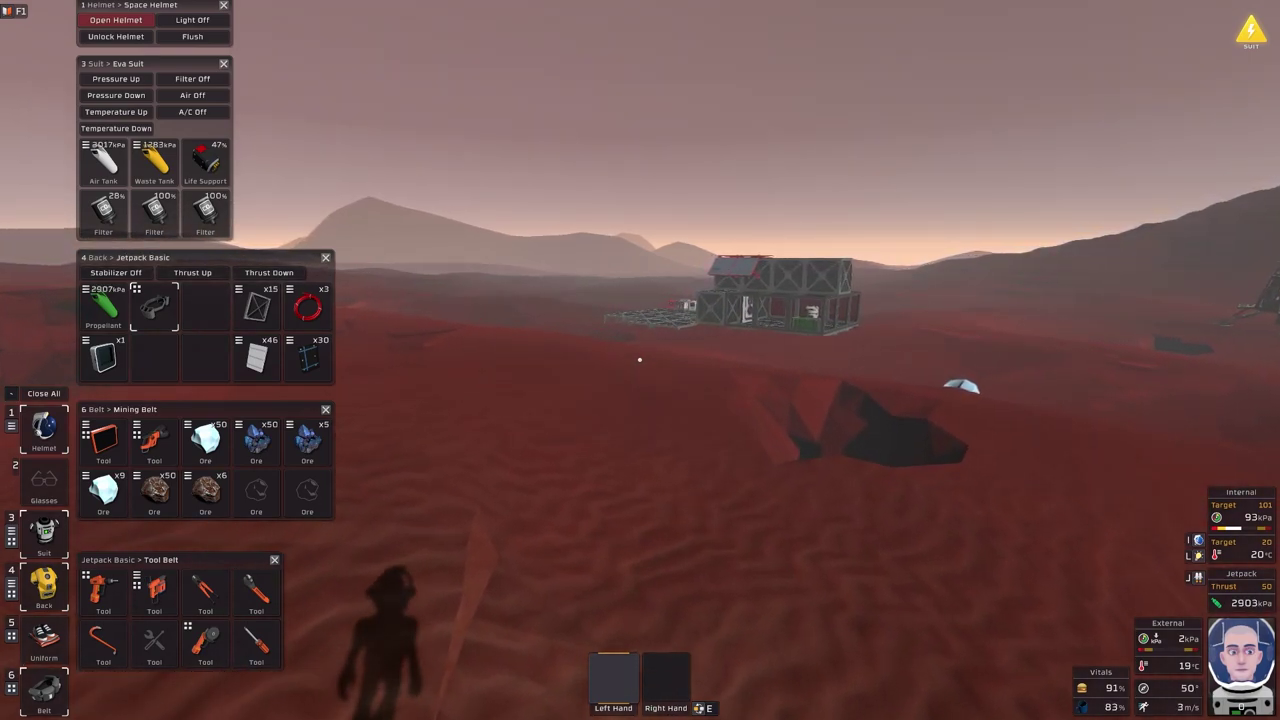
key("w")
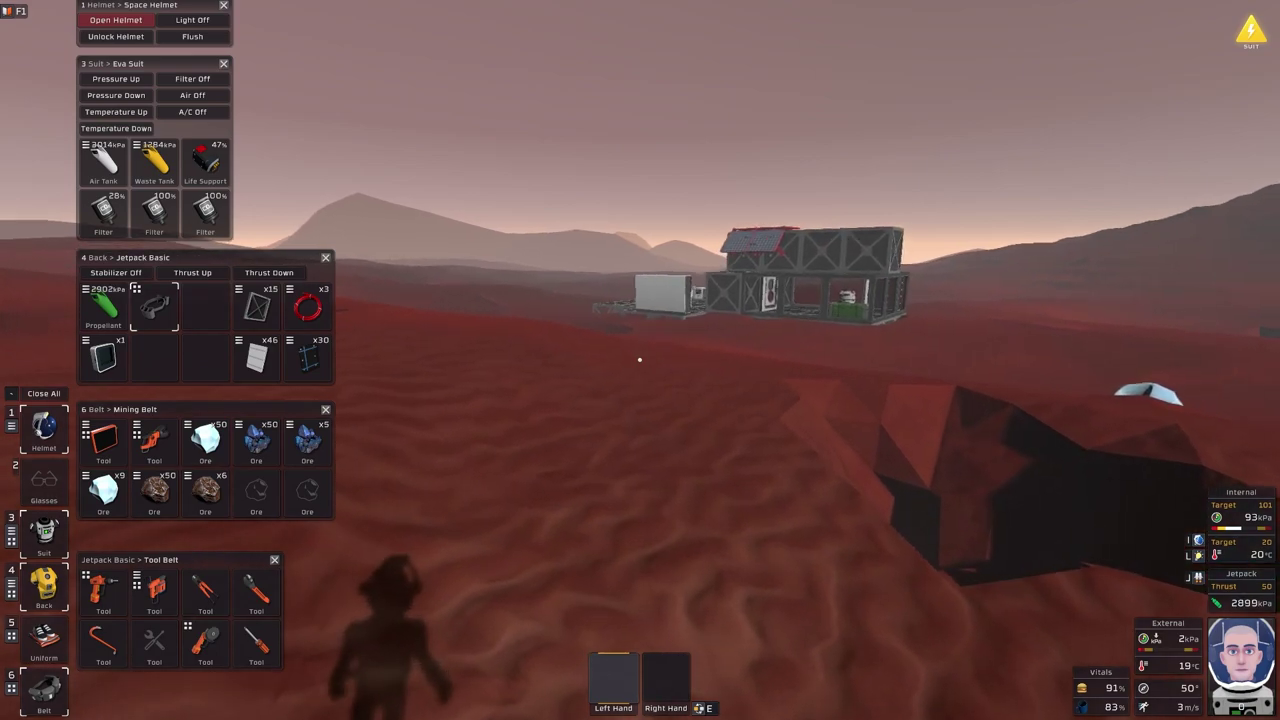
key("w")
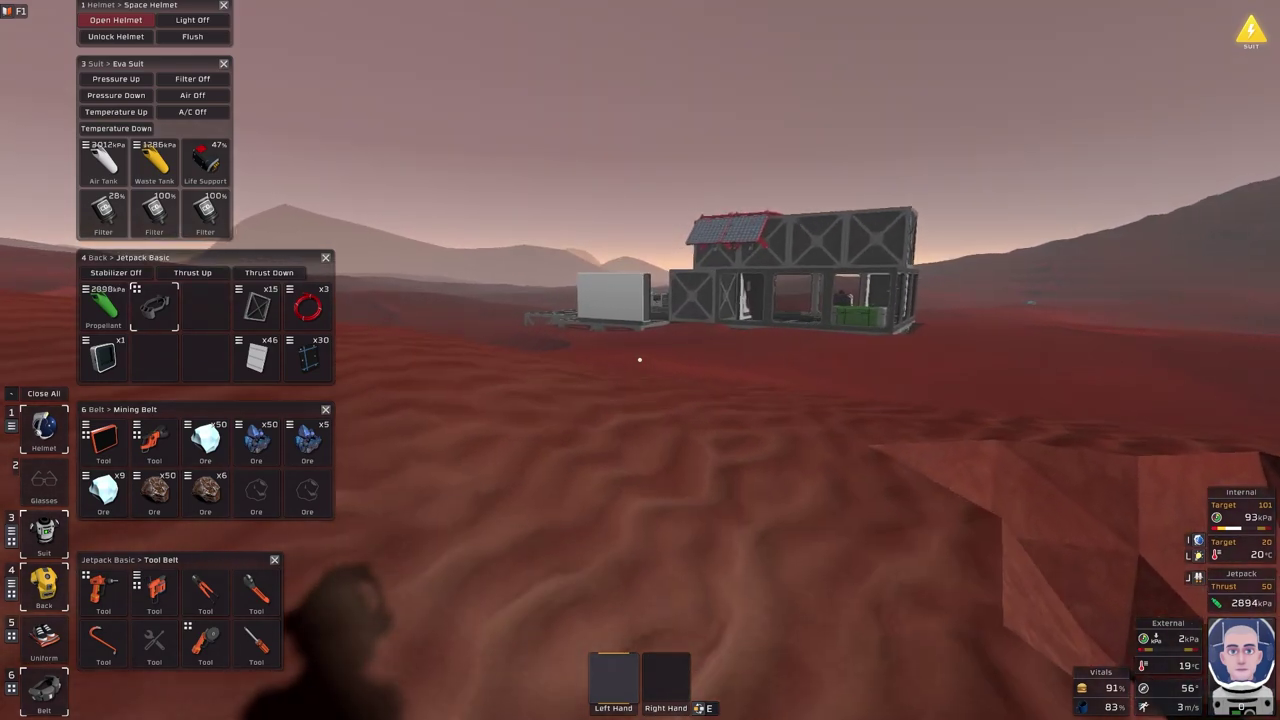
key("w")
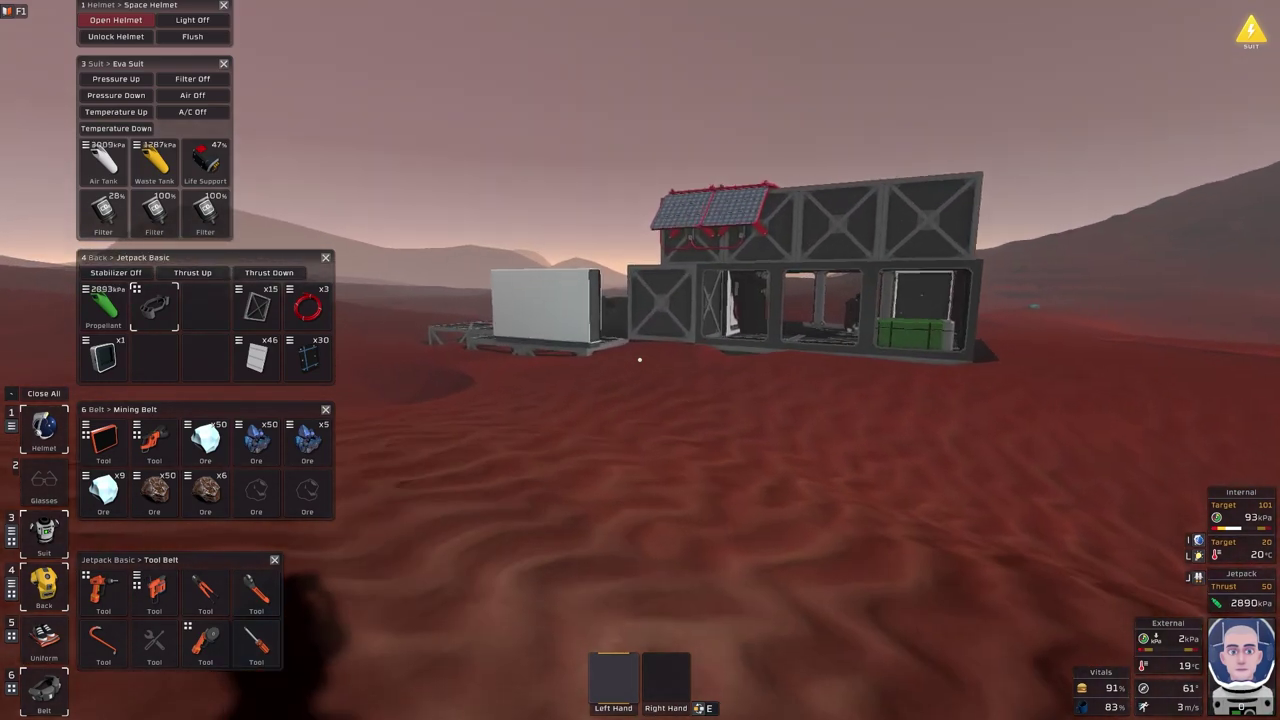
key("w")
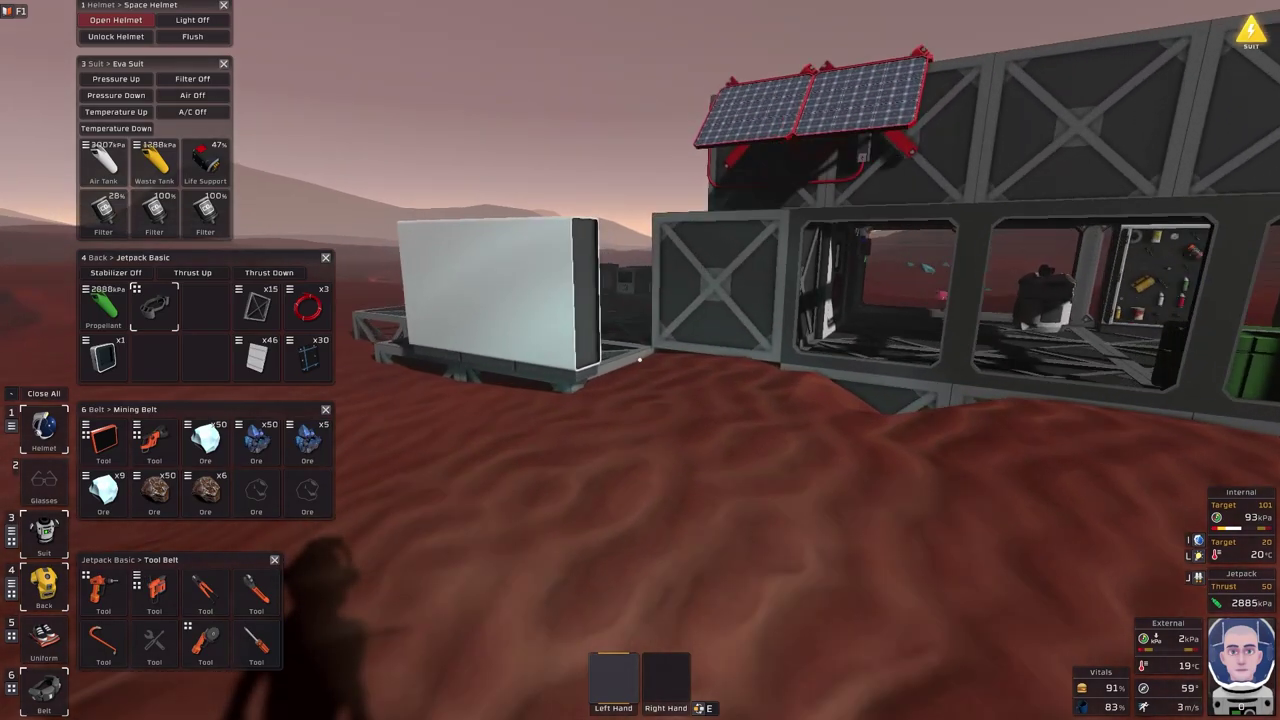
key("w")
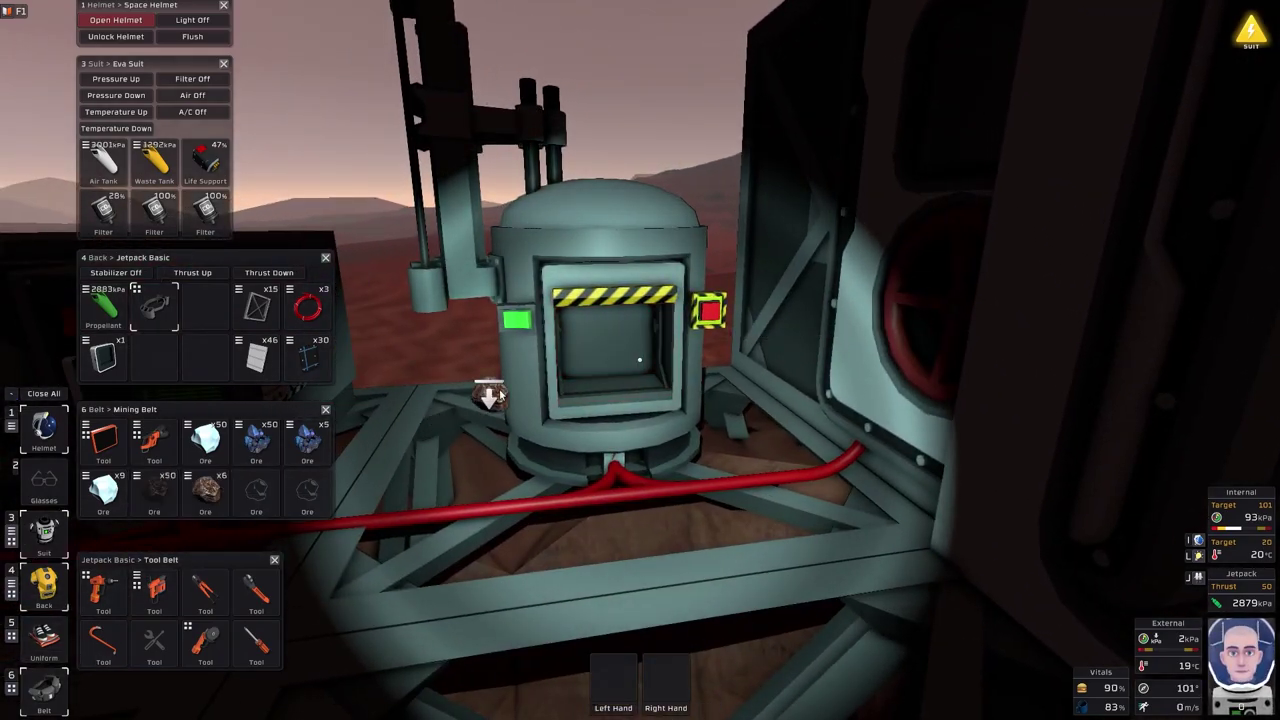
- Check the furnace's contents, then walk over and power on the Autolathe MKI
left_click(493, 395)
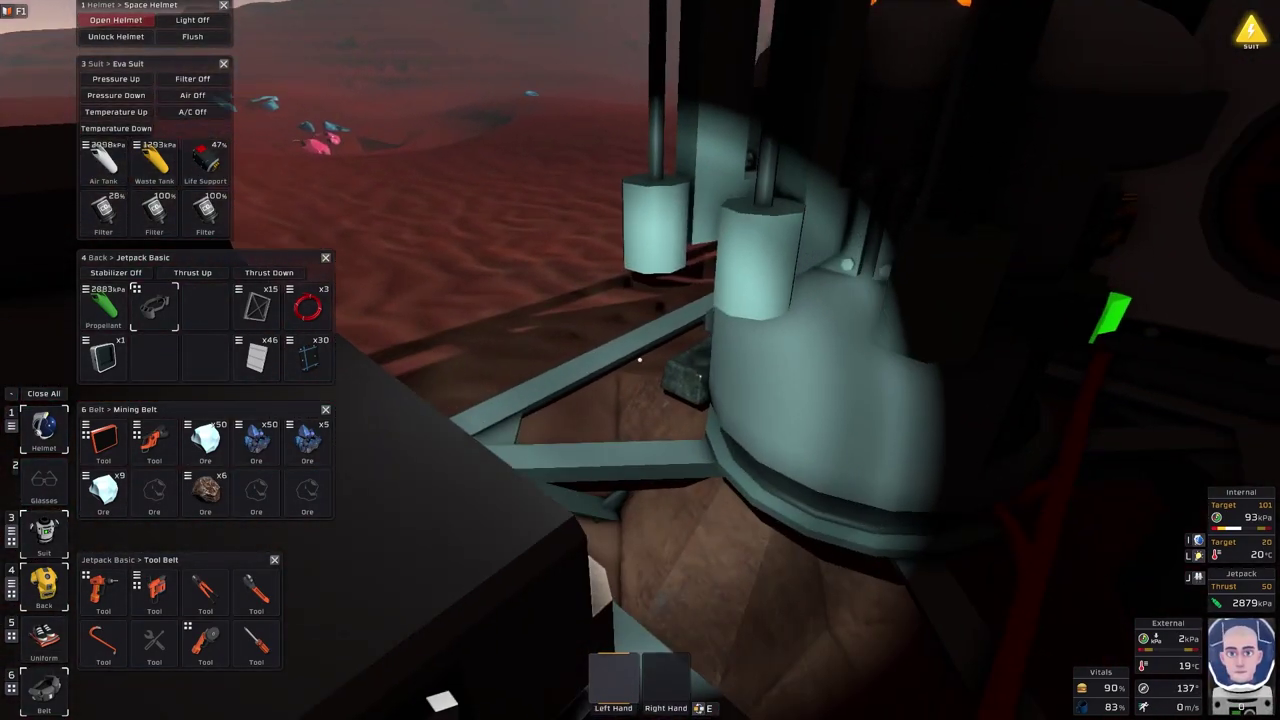
key("w")
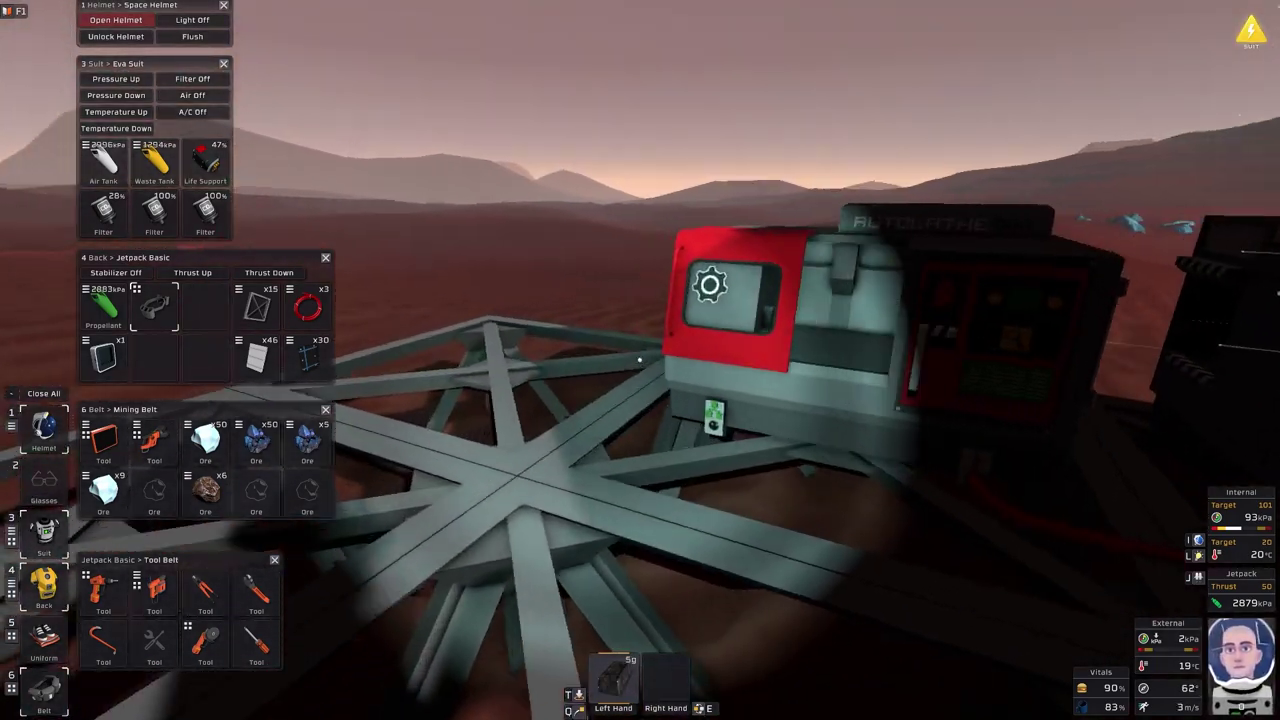
key("w")
key("w")
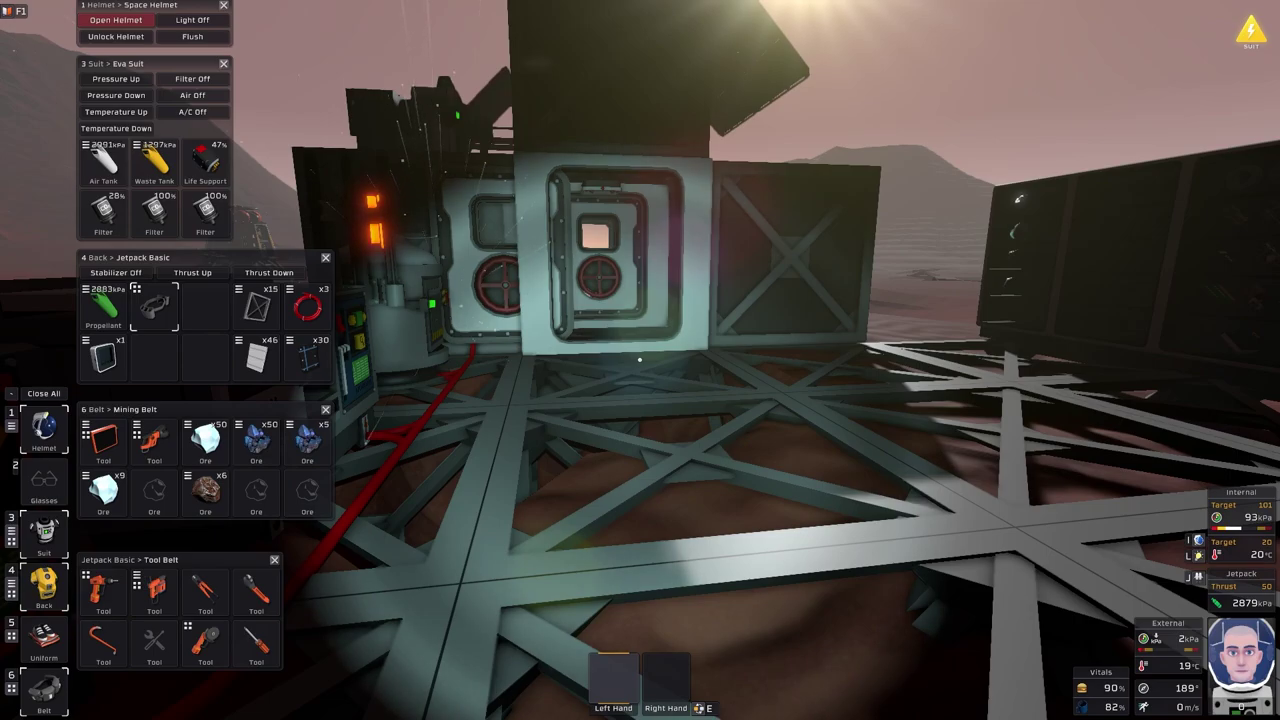
key("w")
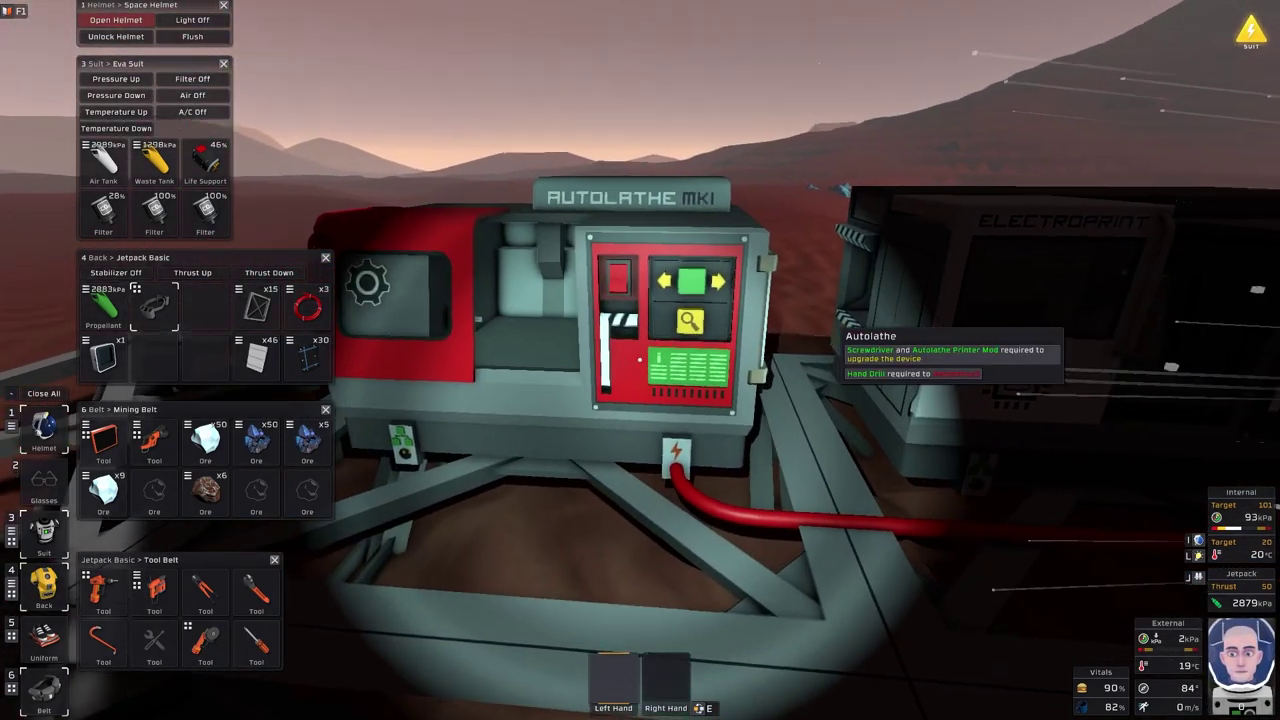
key("w")
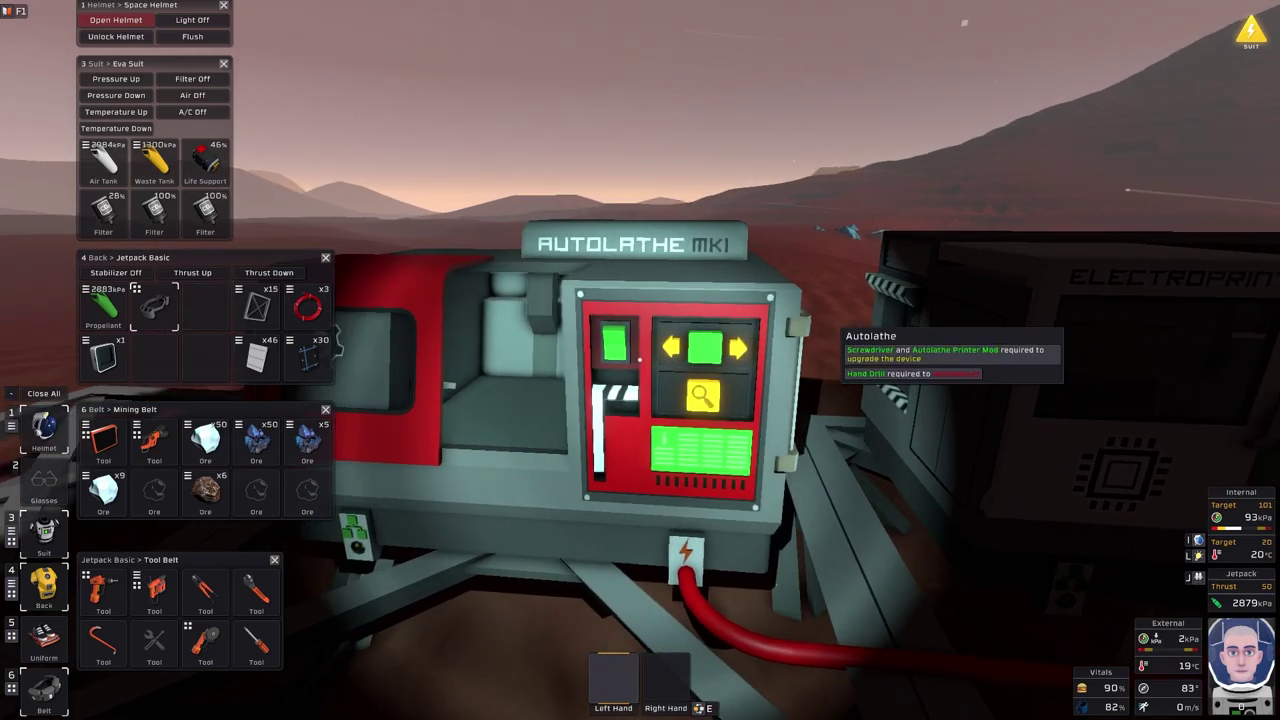
- Leave the autolathe, pass the airlock door and jetpack up over the structure
key("w")
key("w")
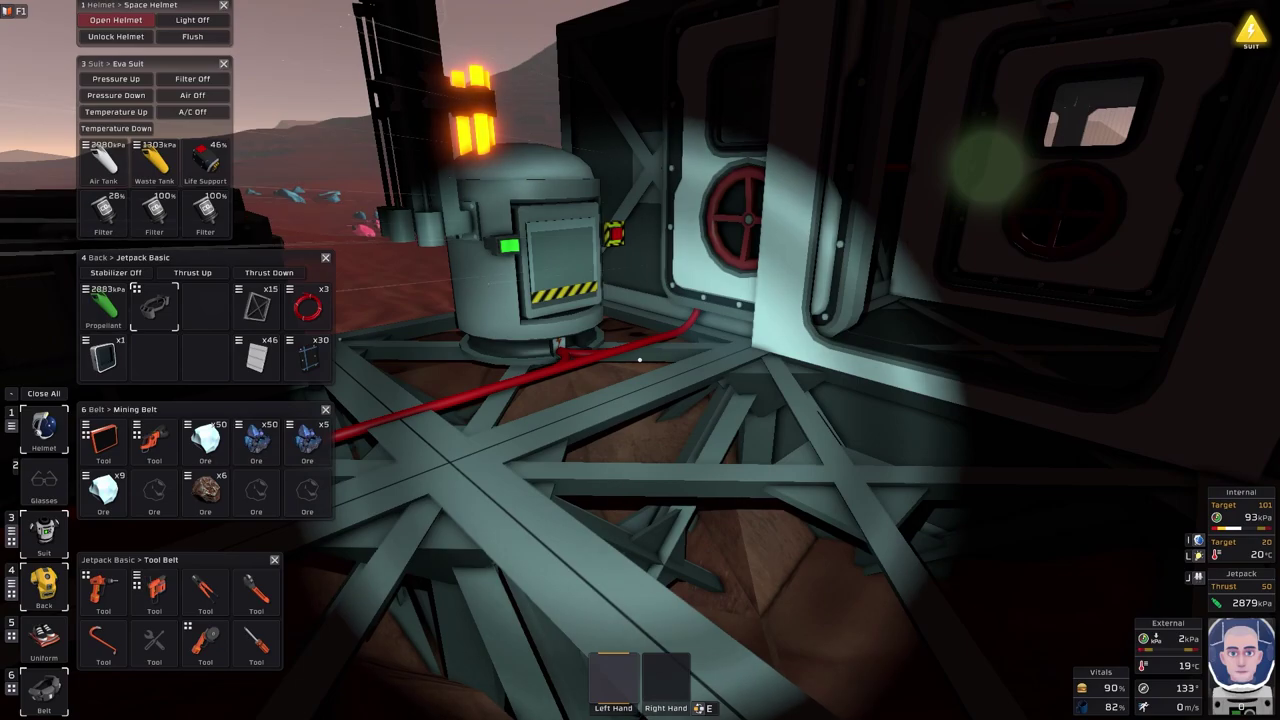
key("w")
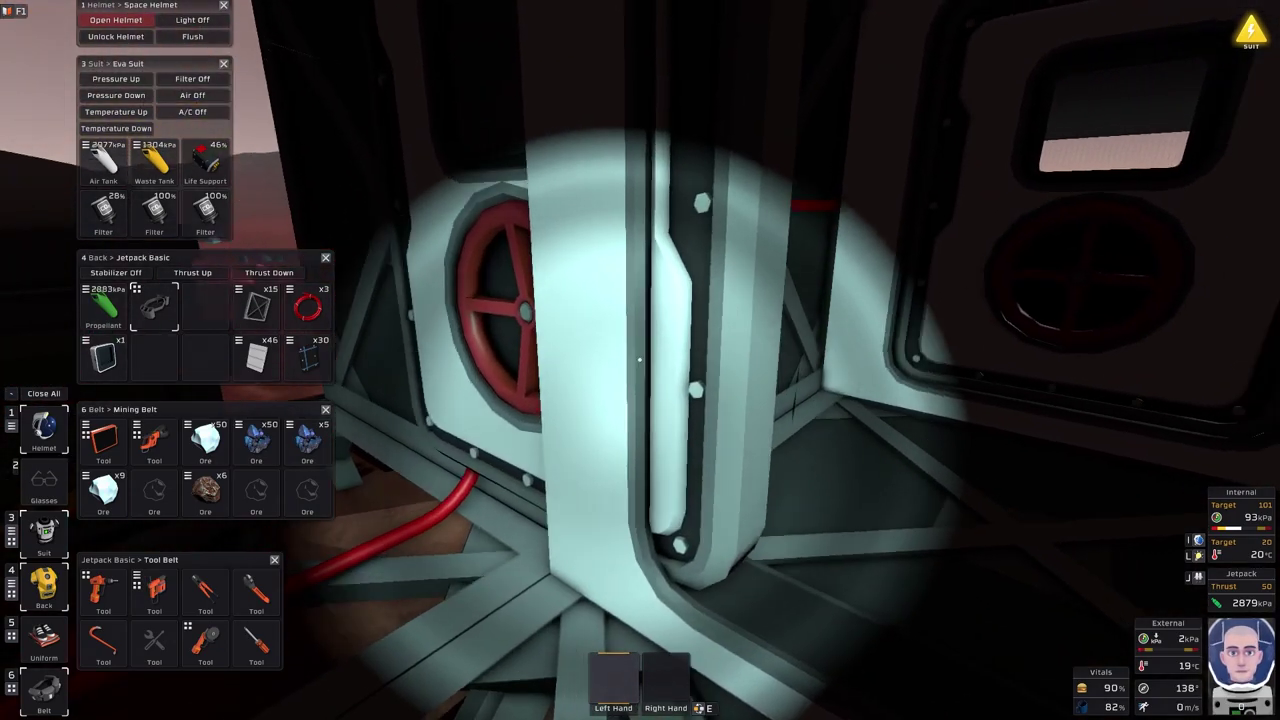
key("w")
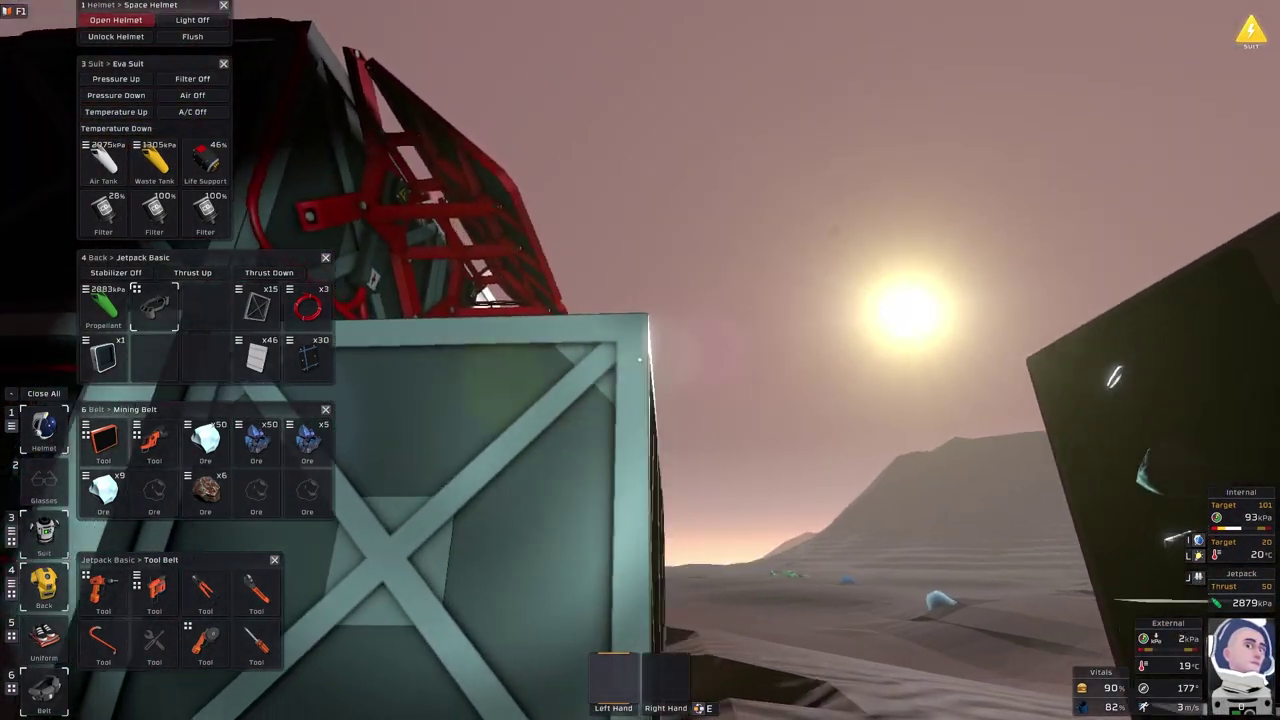
key("w")
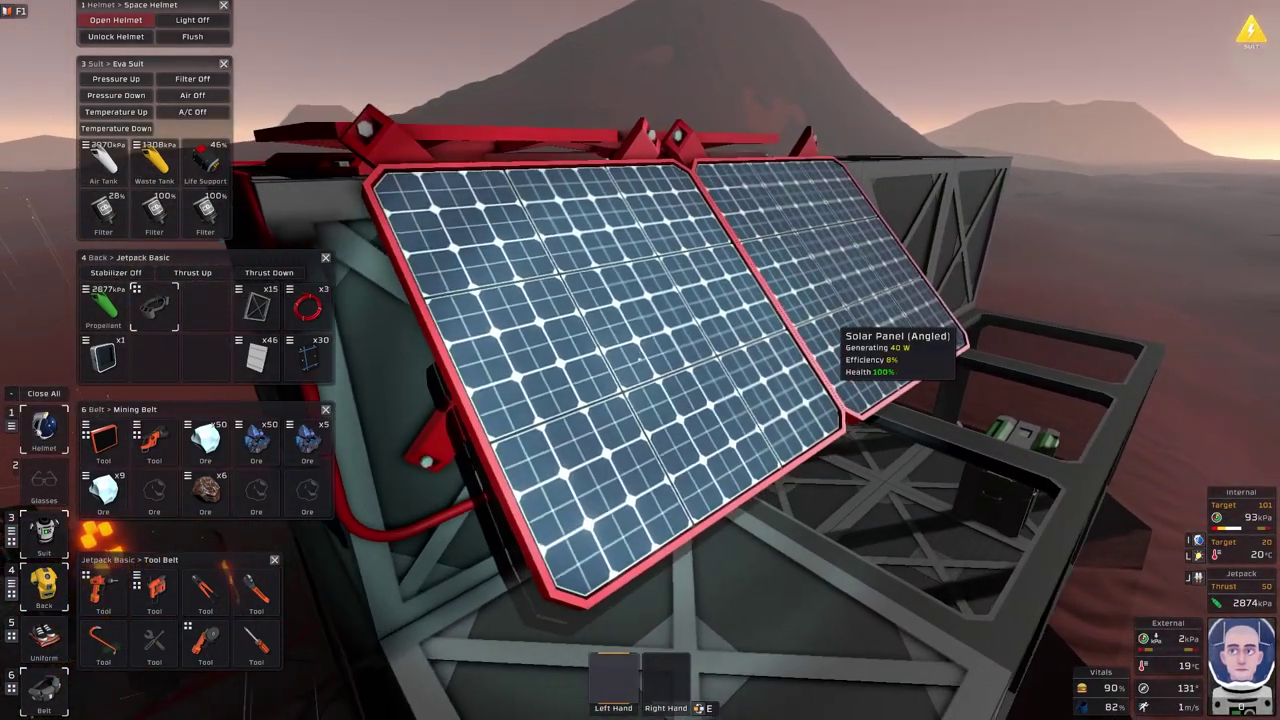
- Inspect the angled solar panels from the front, the side and toward the sun
key("w")
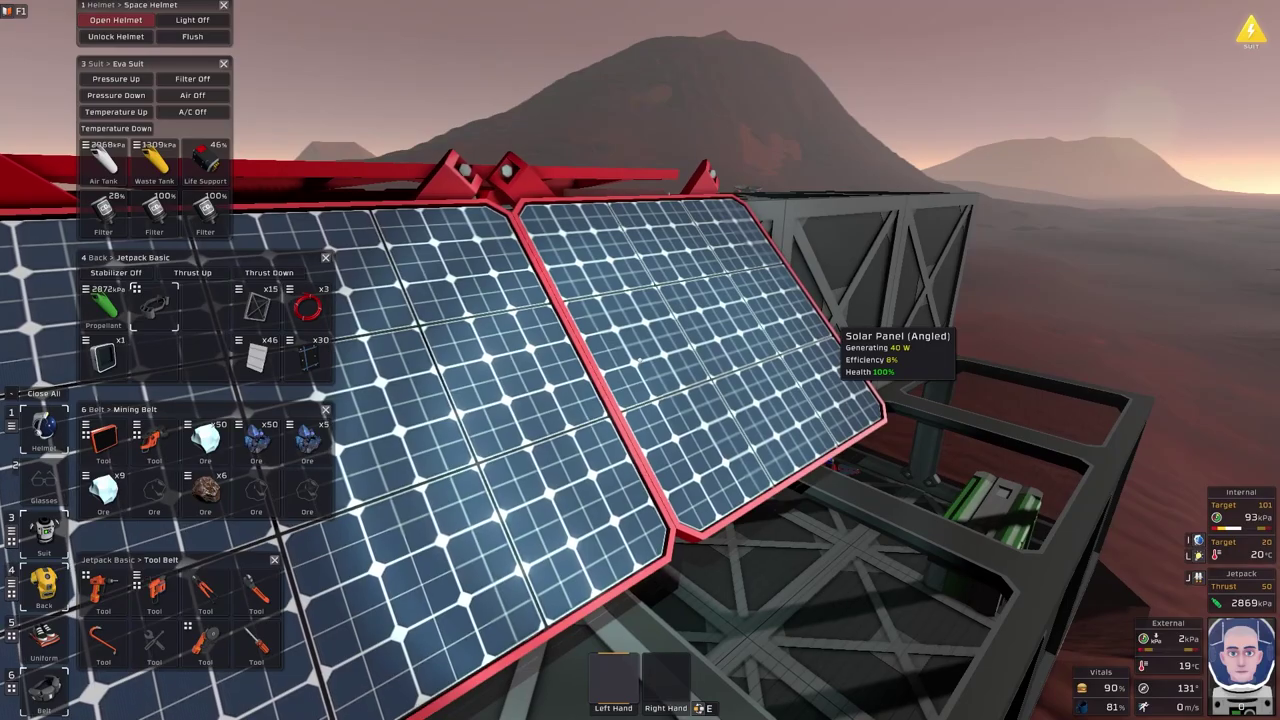
key("w")
key("w")
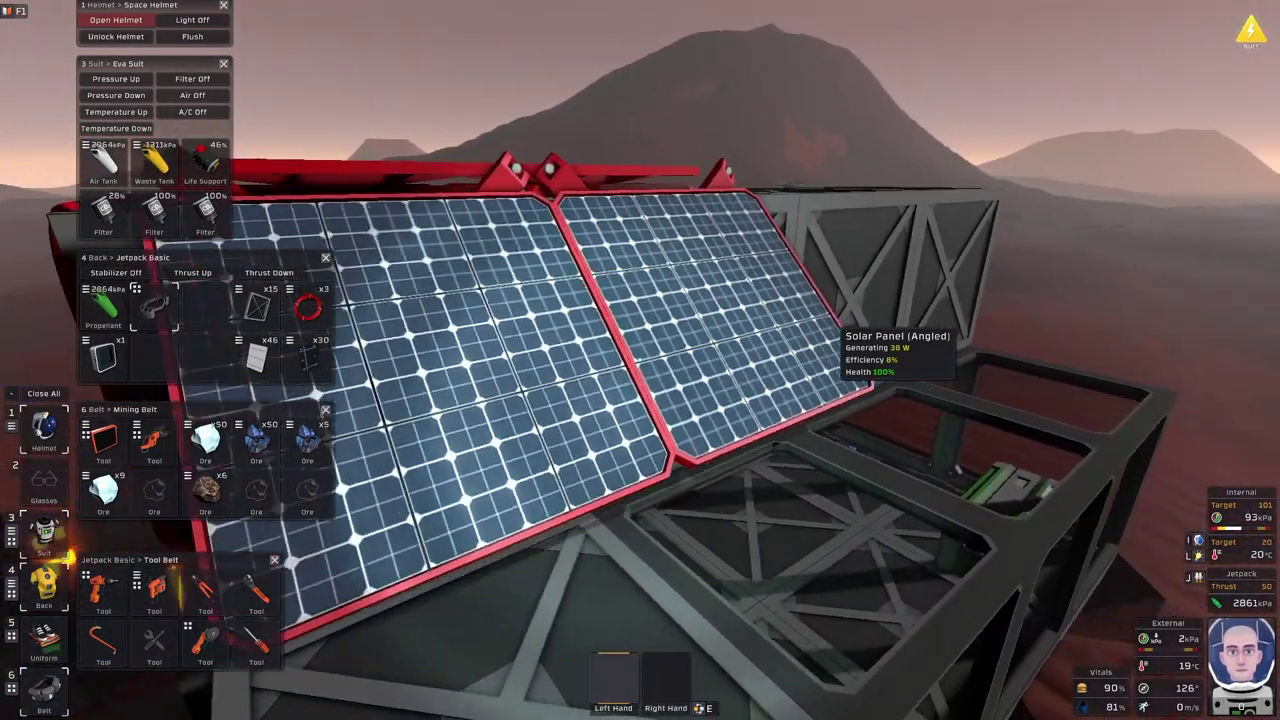
key("w")
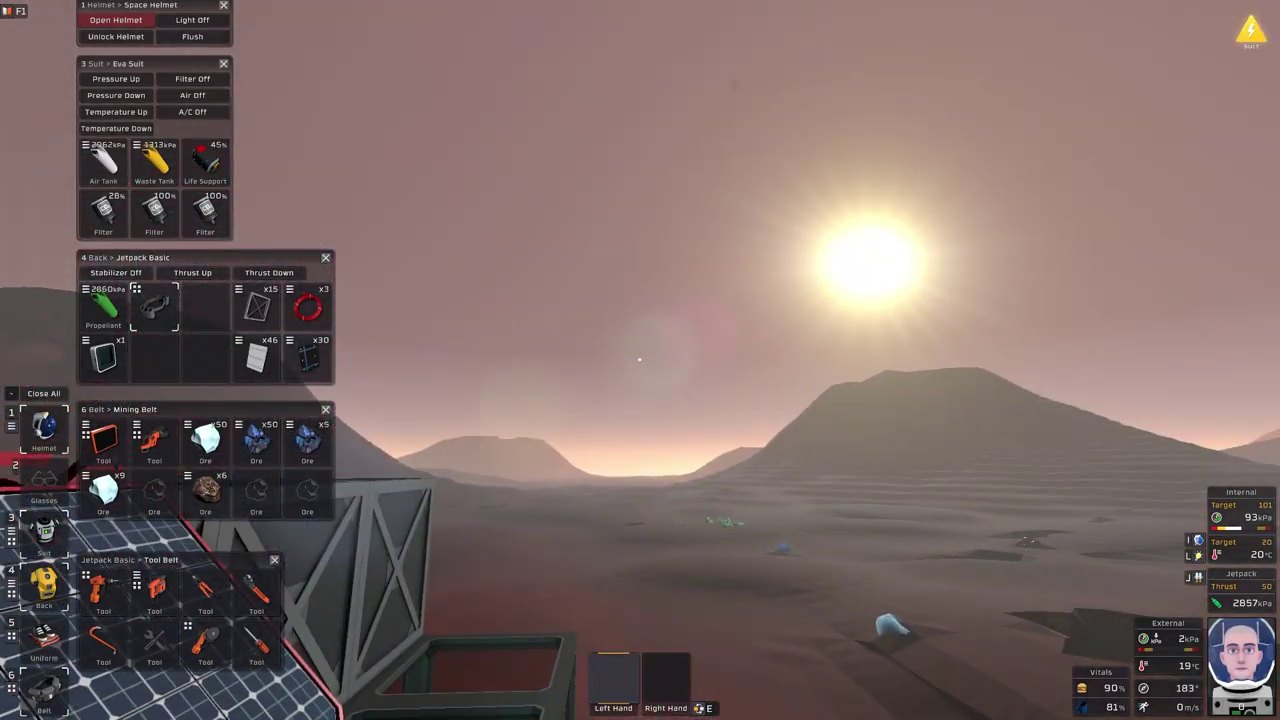
key("w")
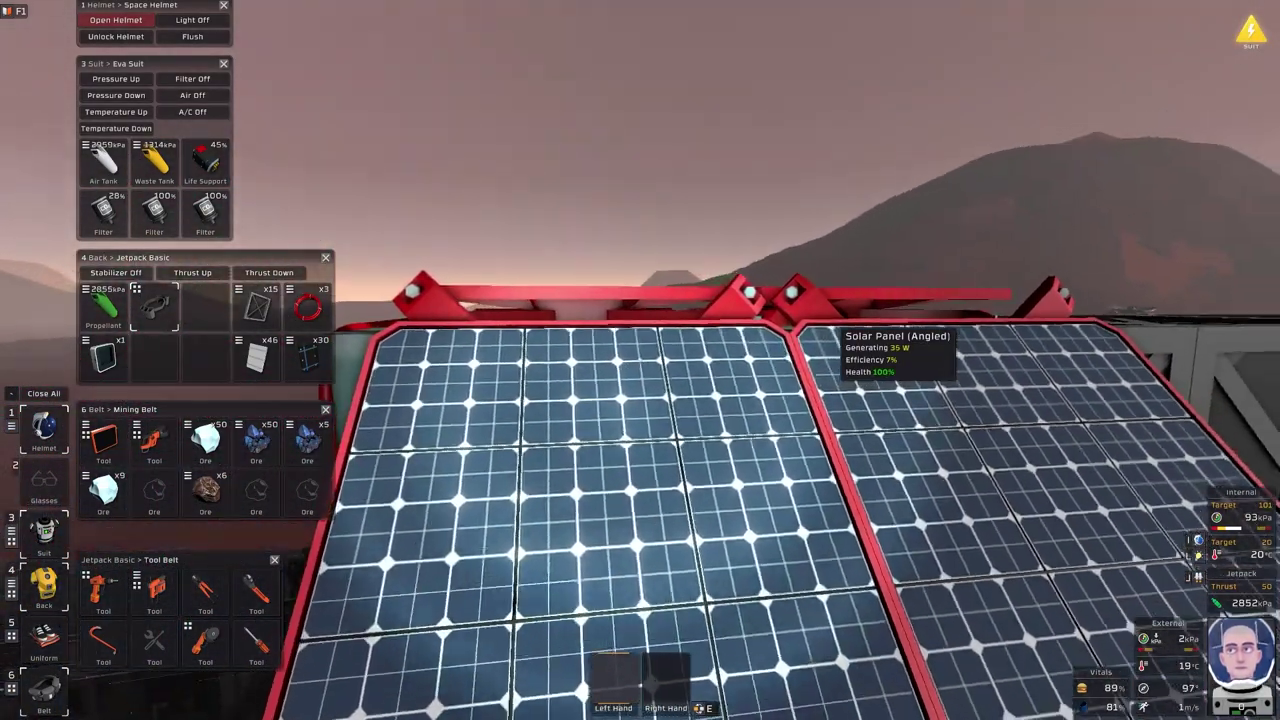
- Check the flat solar panels, then revisit the angled panels and the cabling beneath them
key("w")
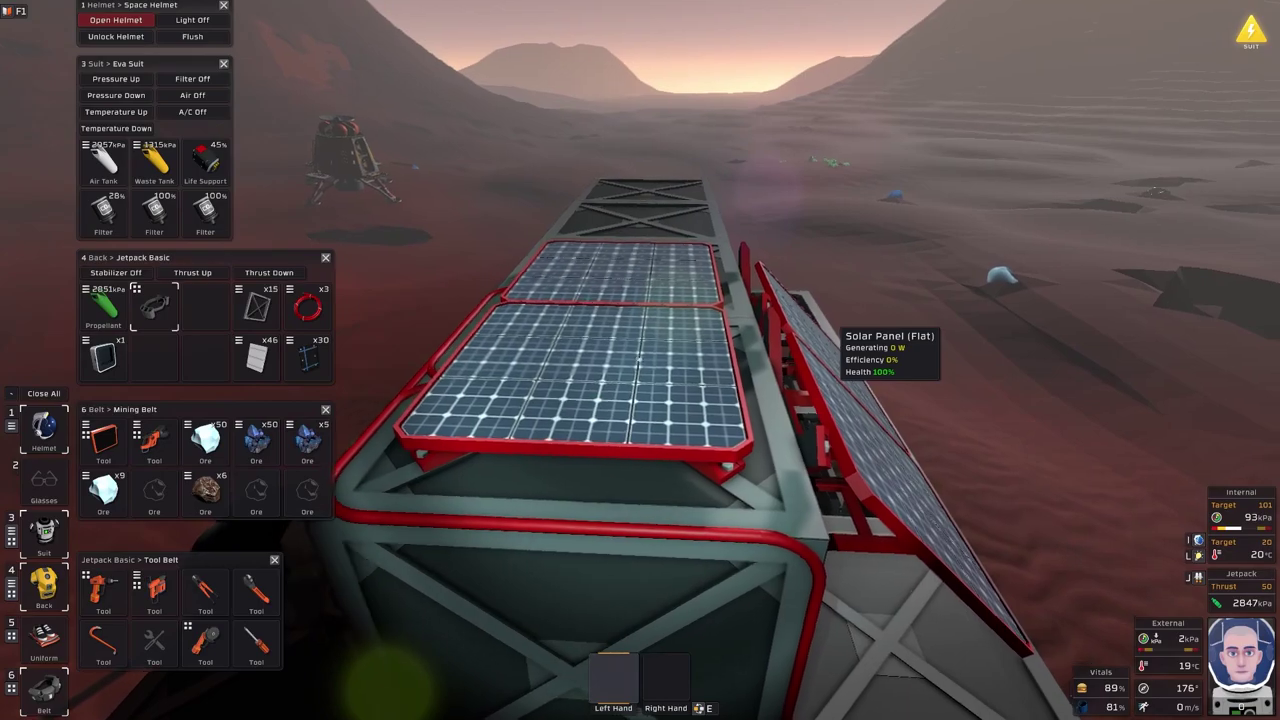
key("w")
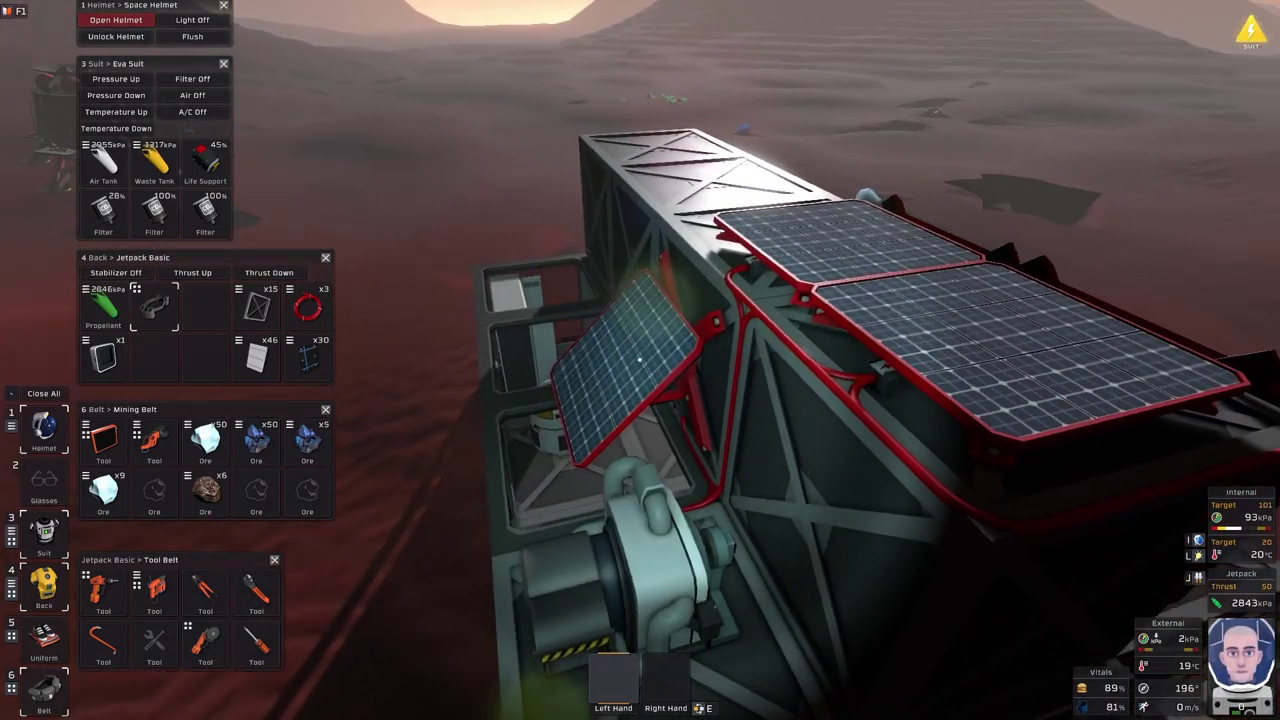
key("w")
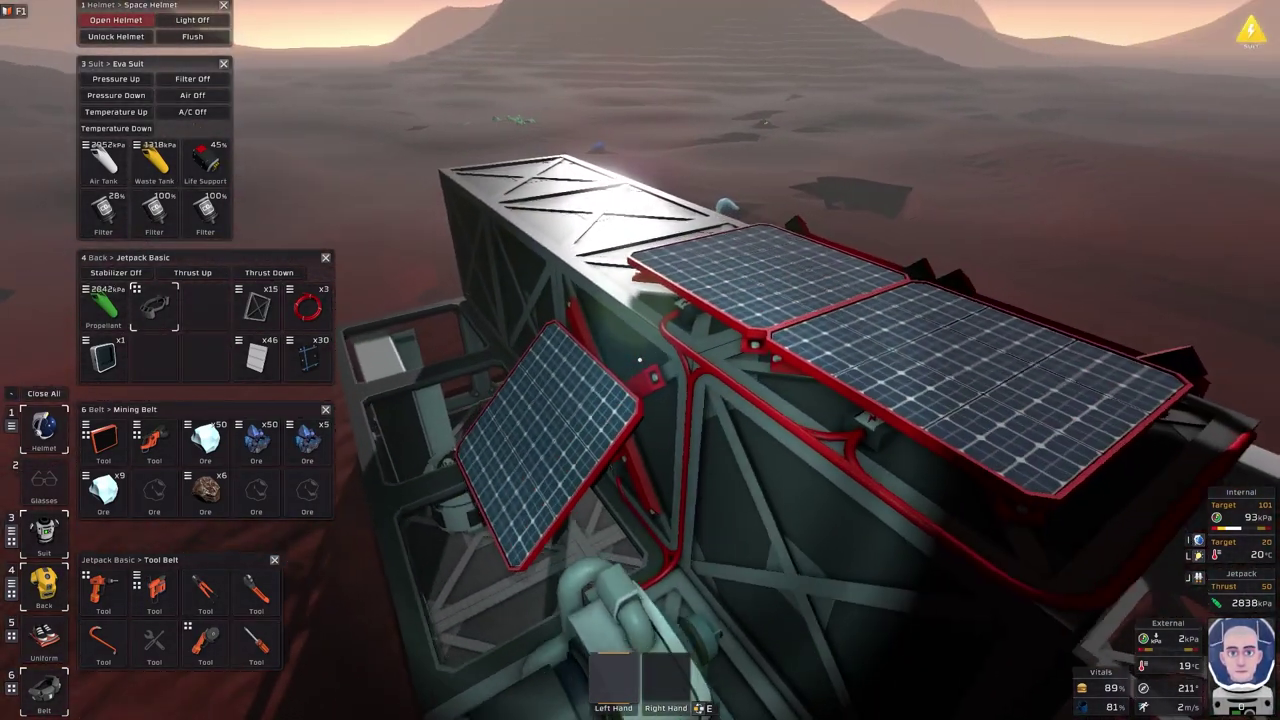
key("w")
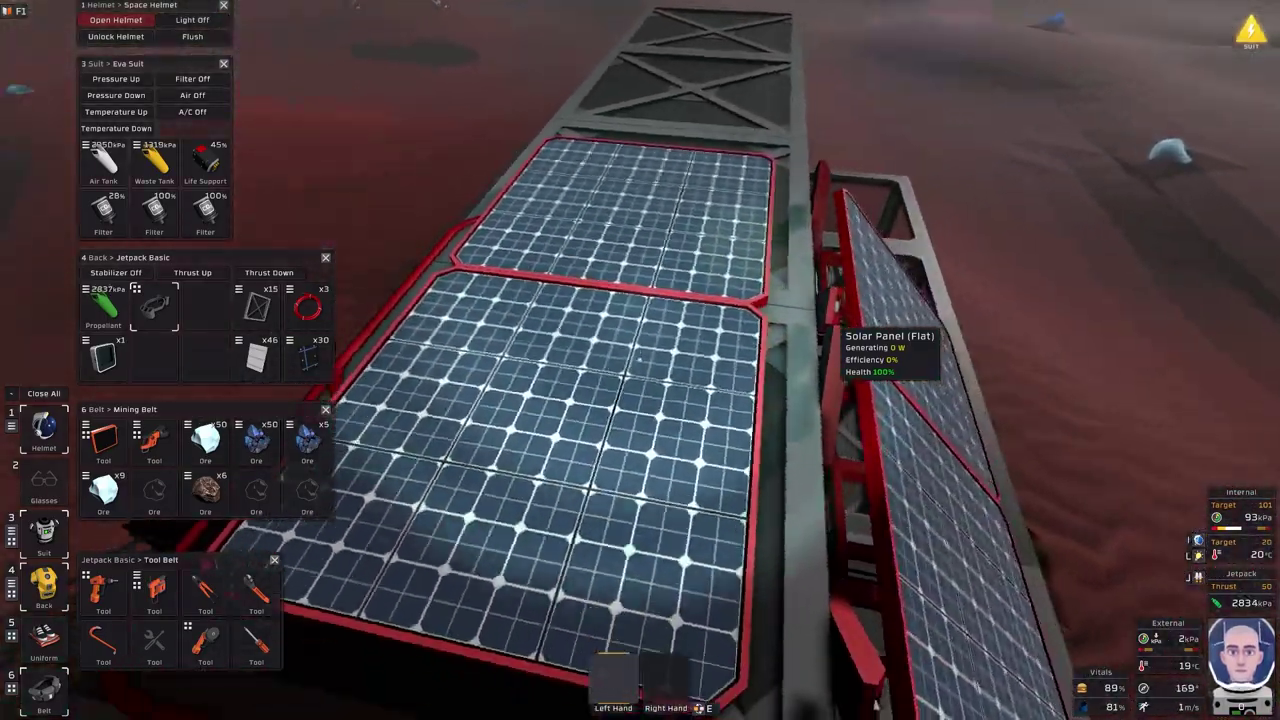
key("s")
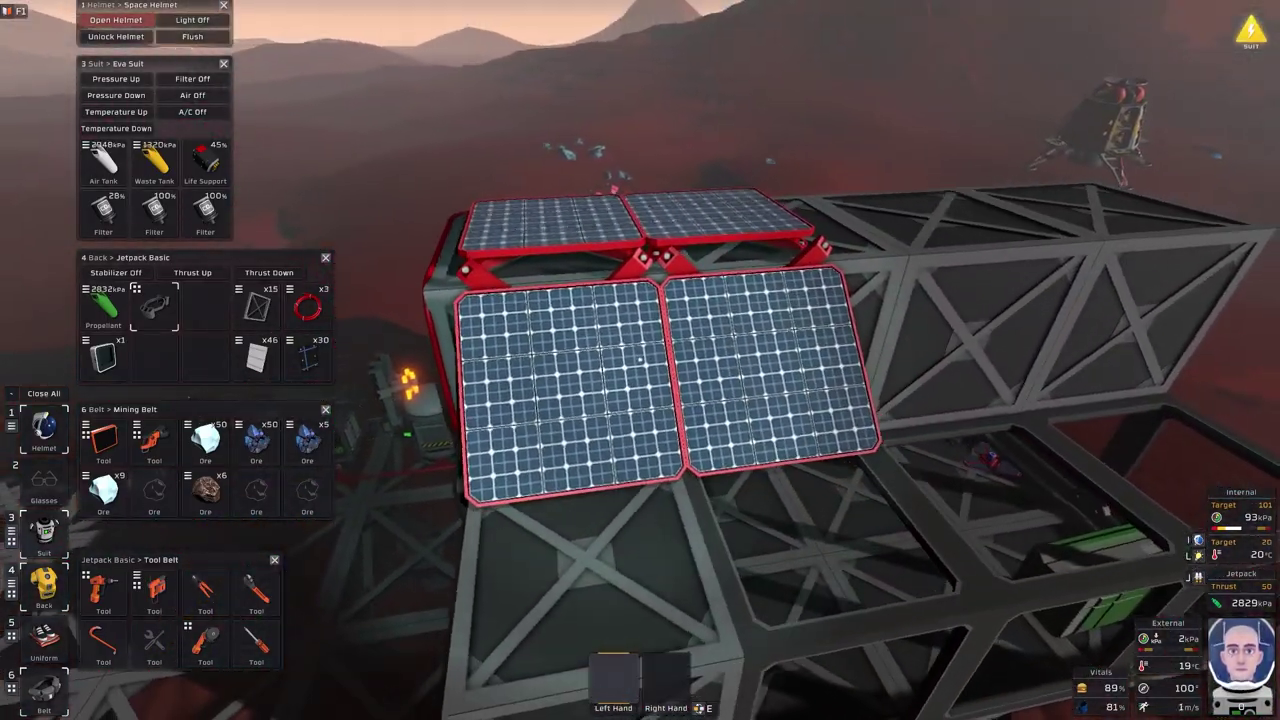
key("w")
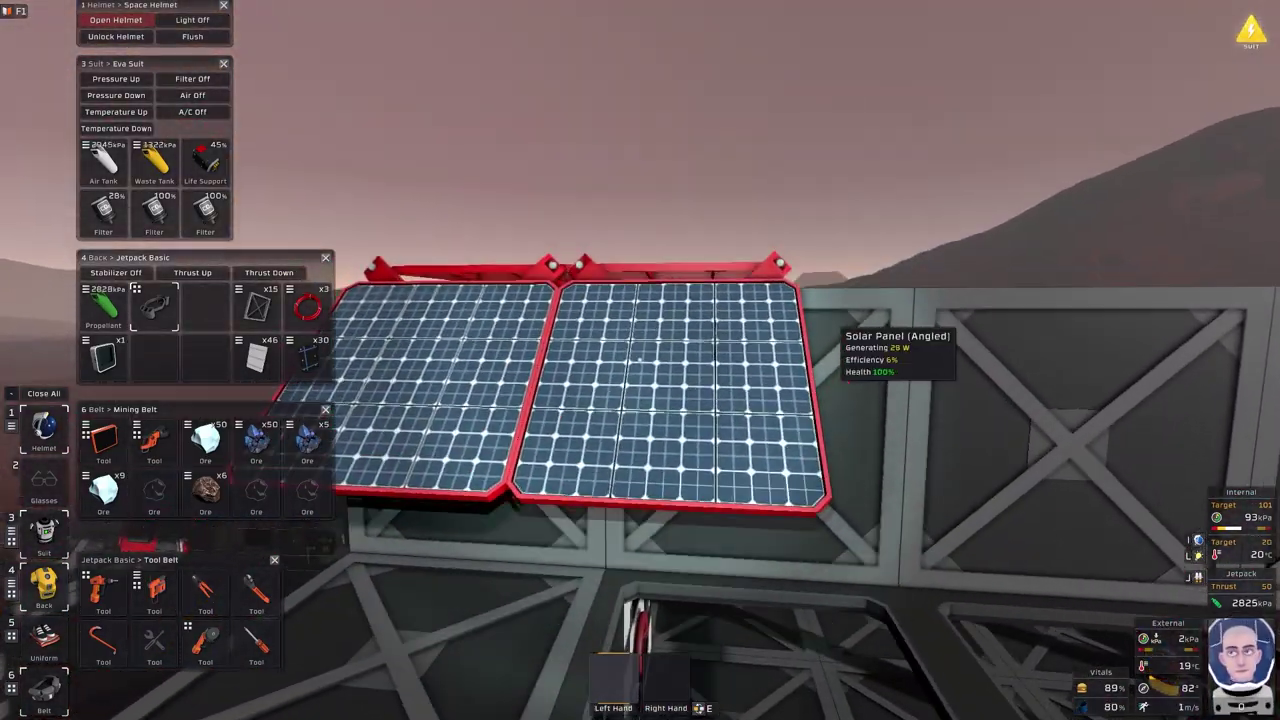
key("w")
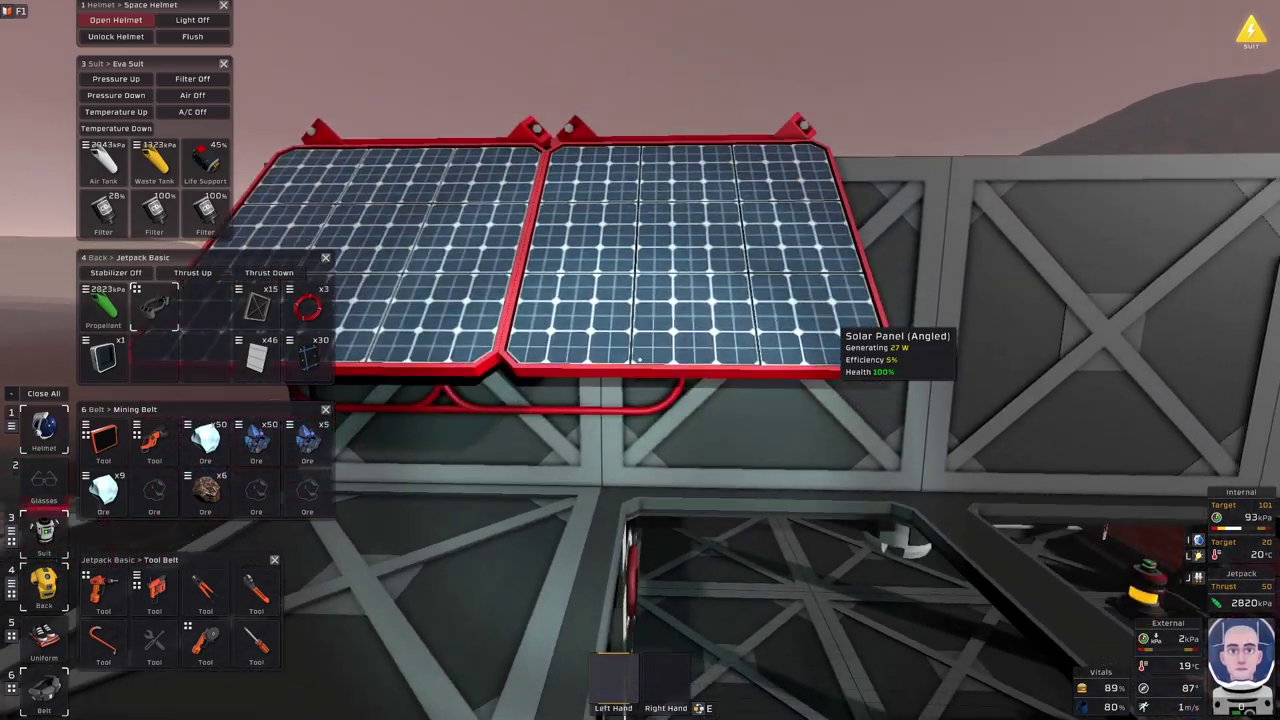
key("space")
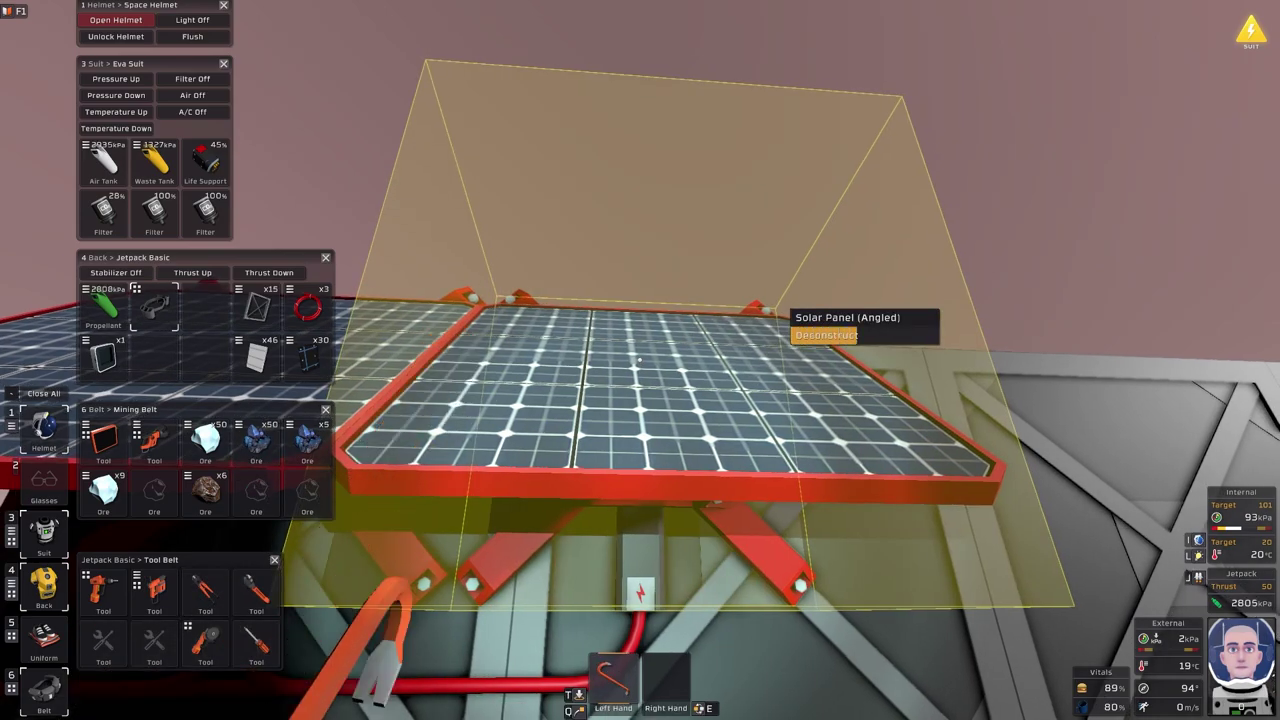
- Pry the glass off the angled solar panel and drill out its empty frame
left_click(640, 400)
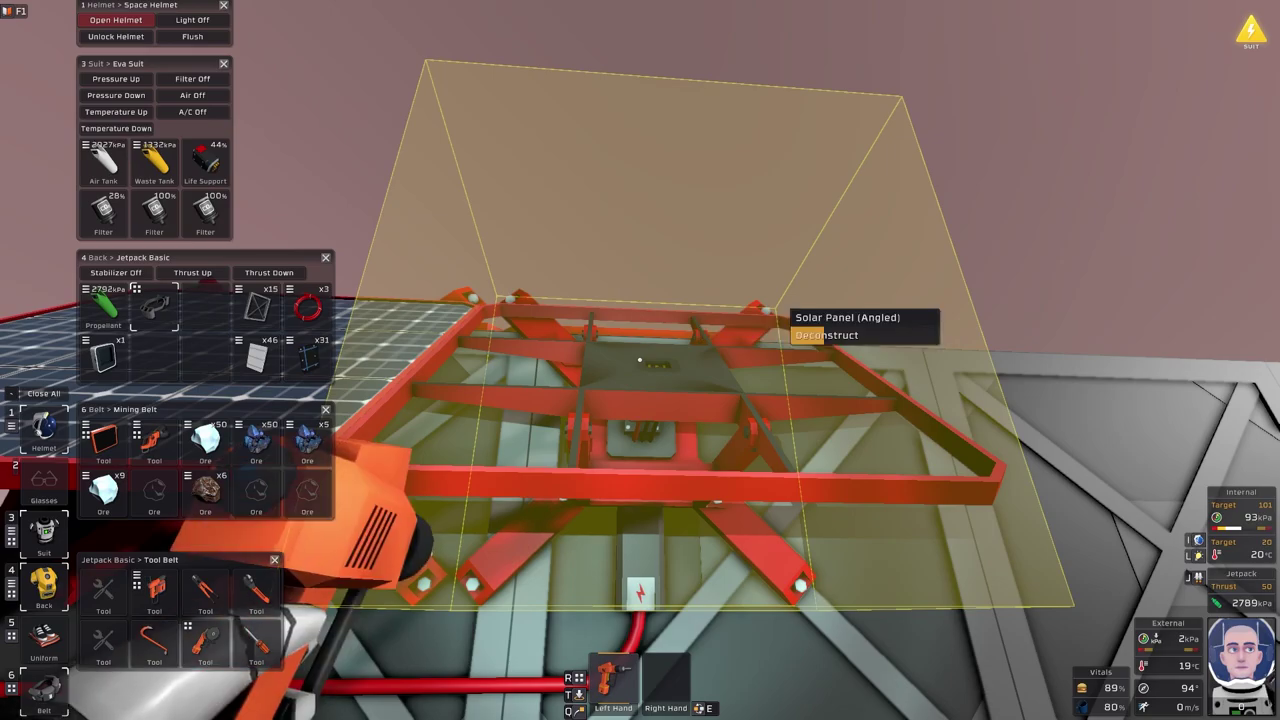
left_click(640, 400)
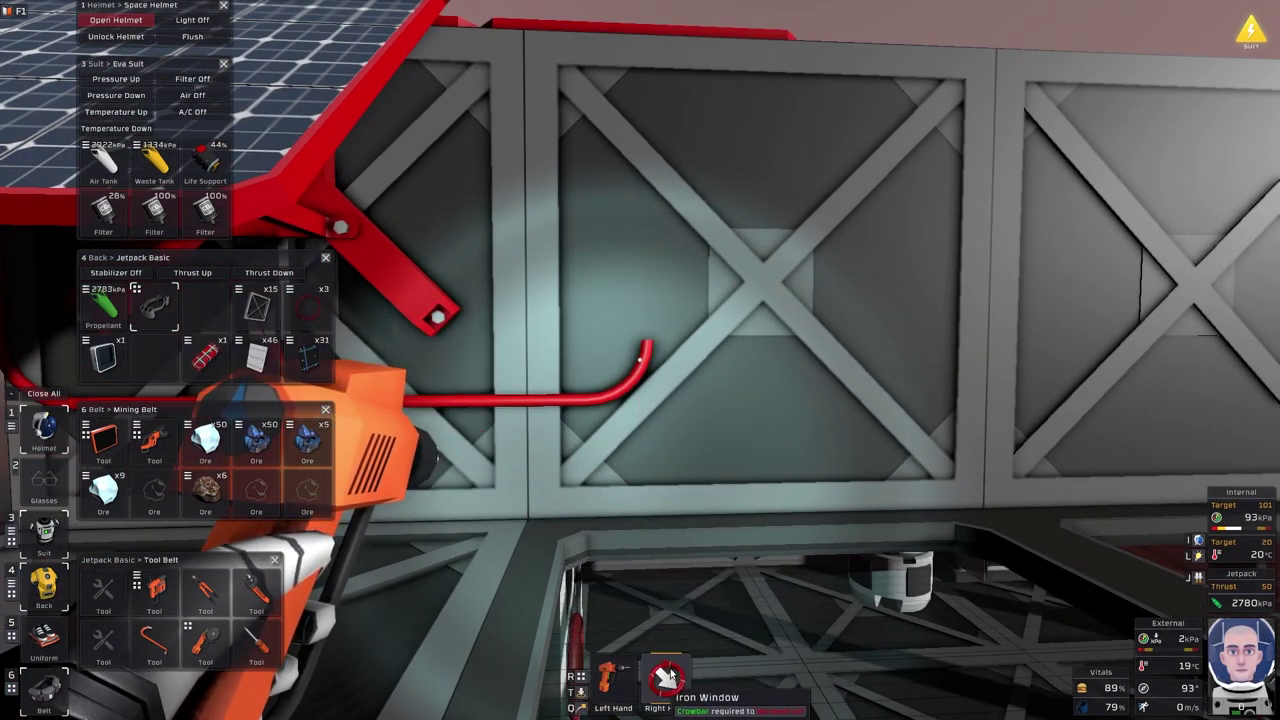
left_click(672, 678)
- Use wire cutters to remove the cable corner and the remaining straight cable piece
left_click(213, 594)
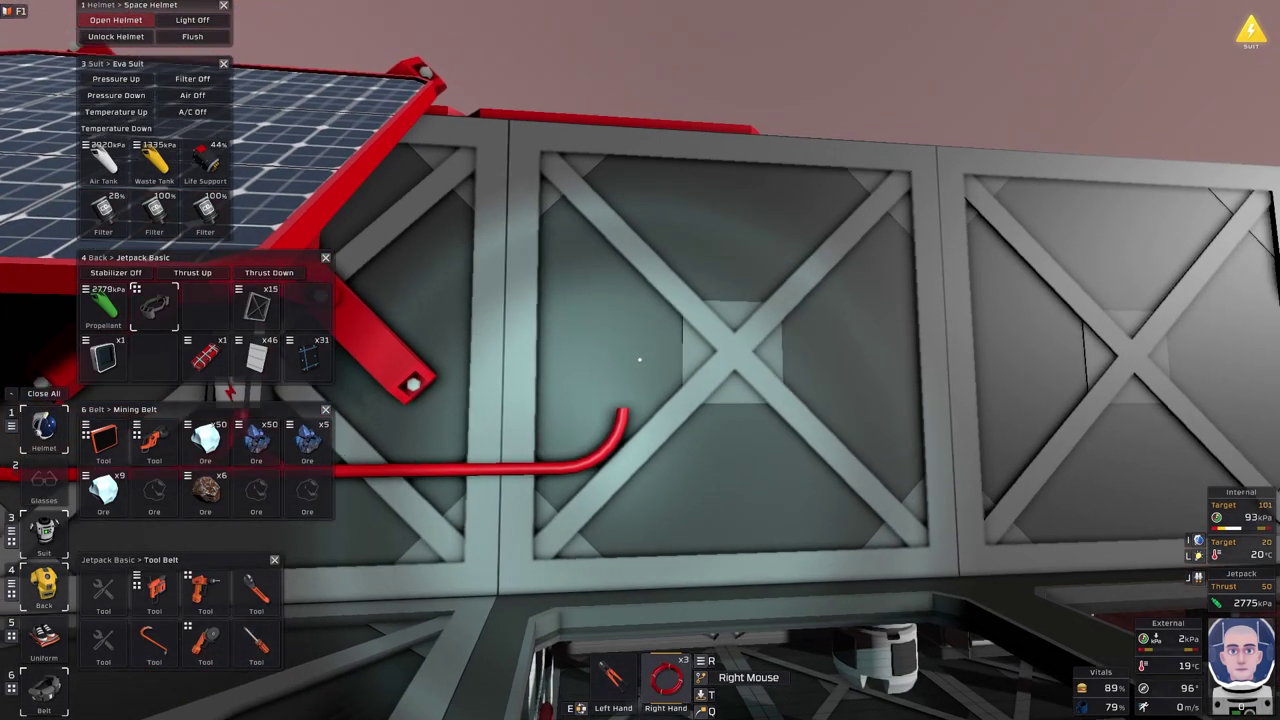
left_click(640, 360)
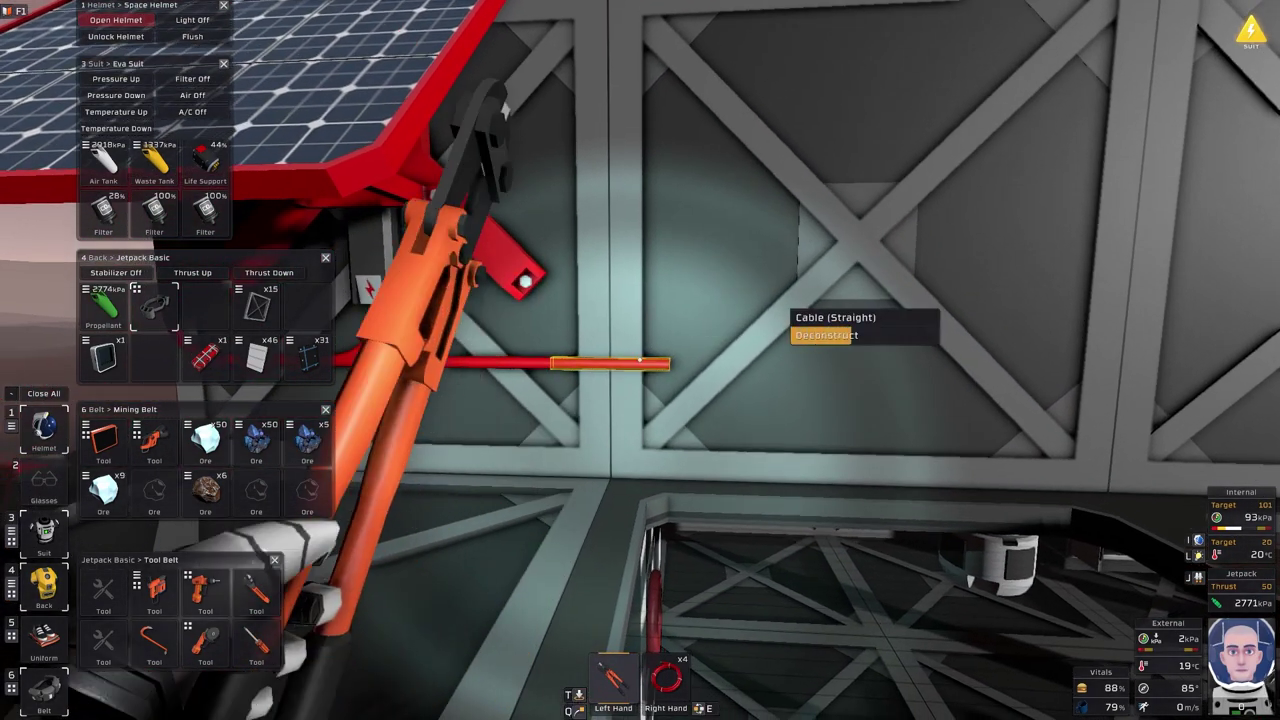
left_click(640, 360)
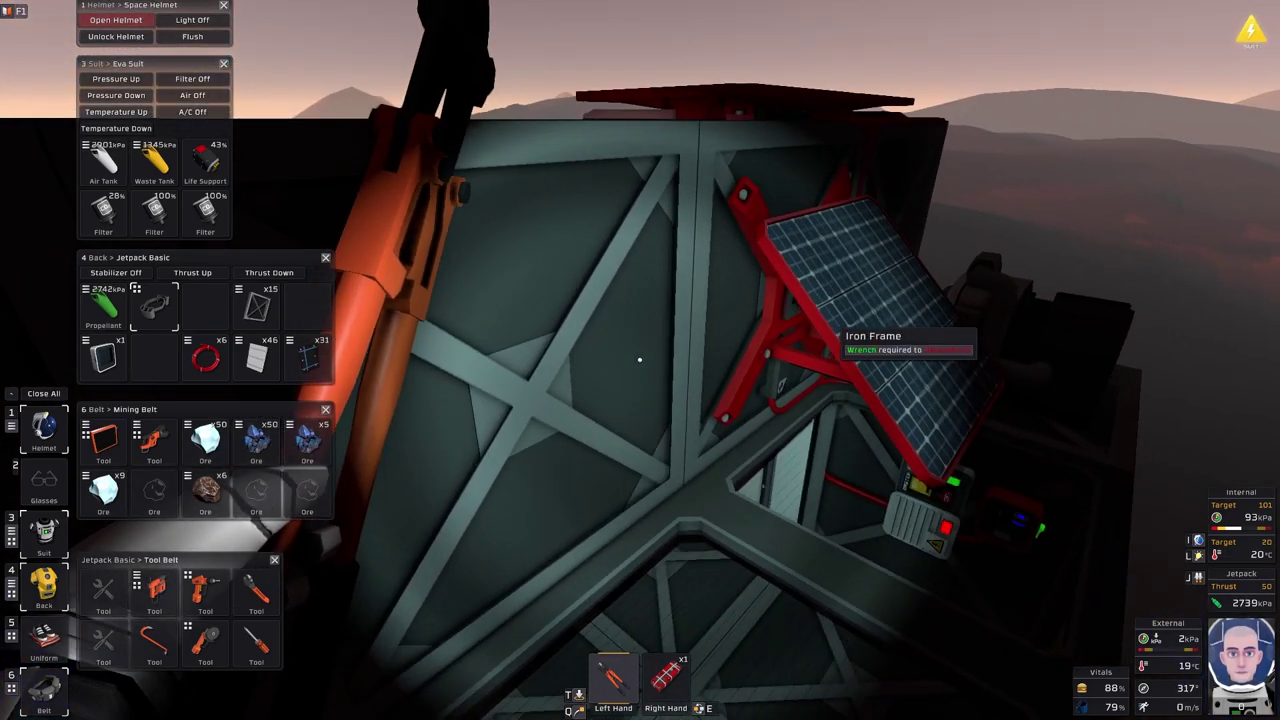
- Place an angled solar panel kit on the frame
key("x")
scroll(640, 360, "down", 1)
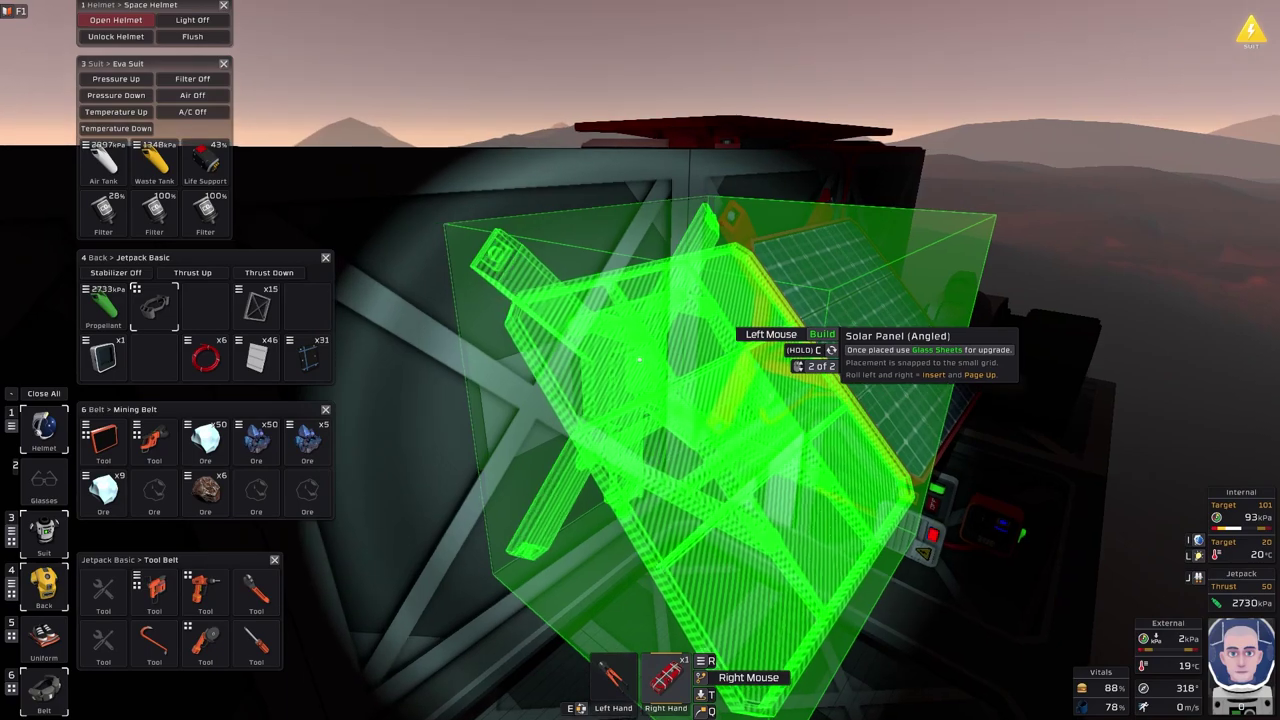
left_click(640, 360)
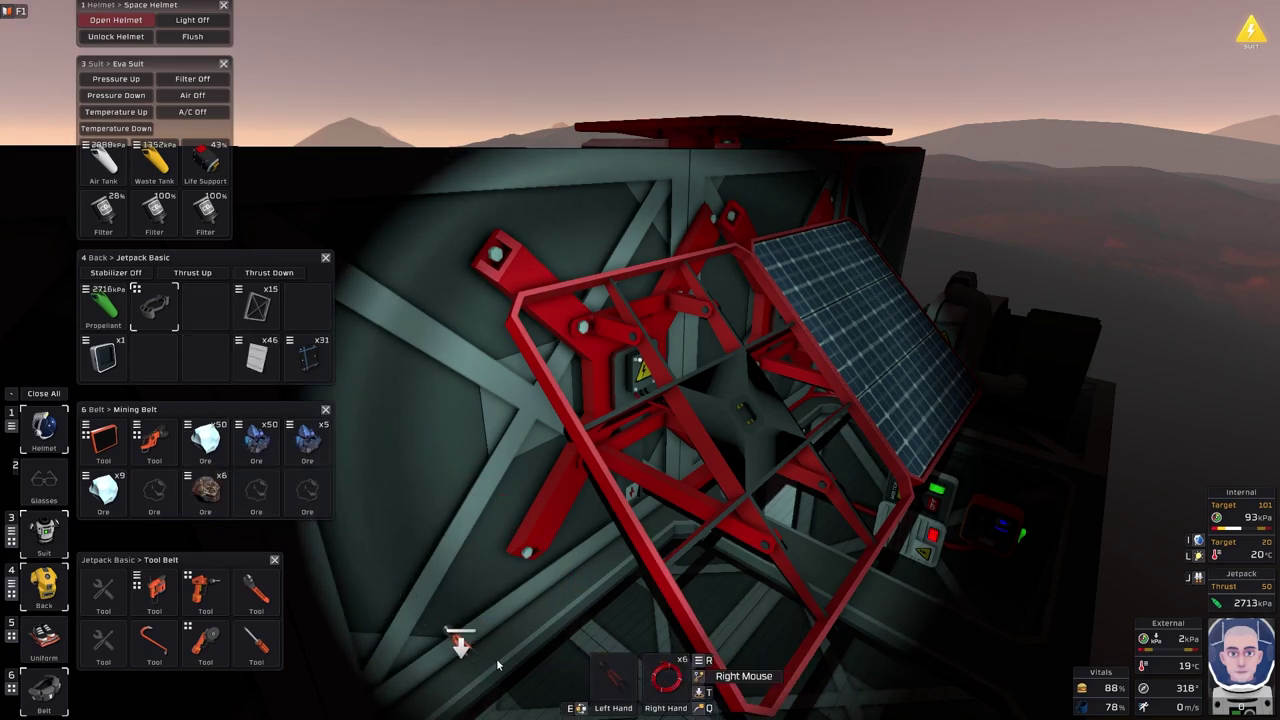
scroll(640, 360, "down", 1)
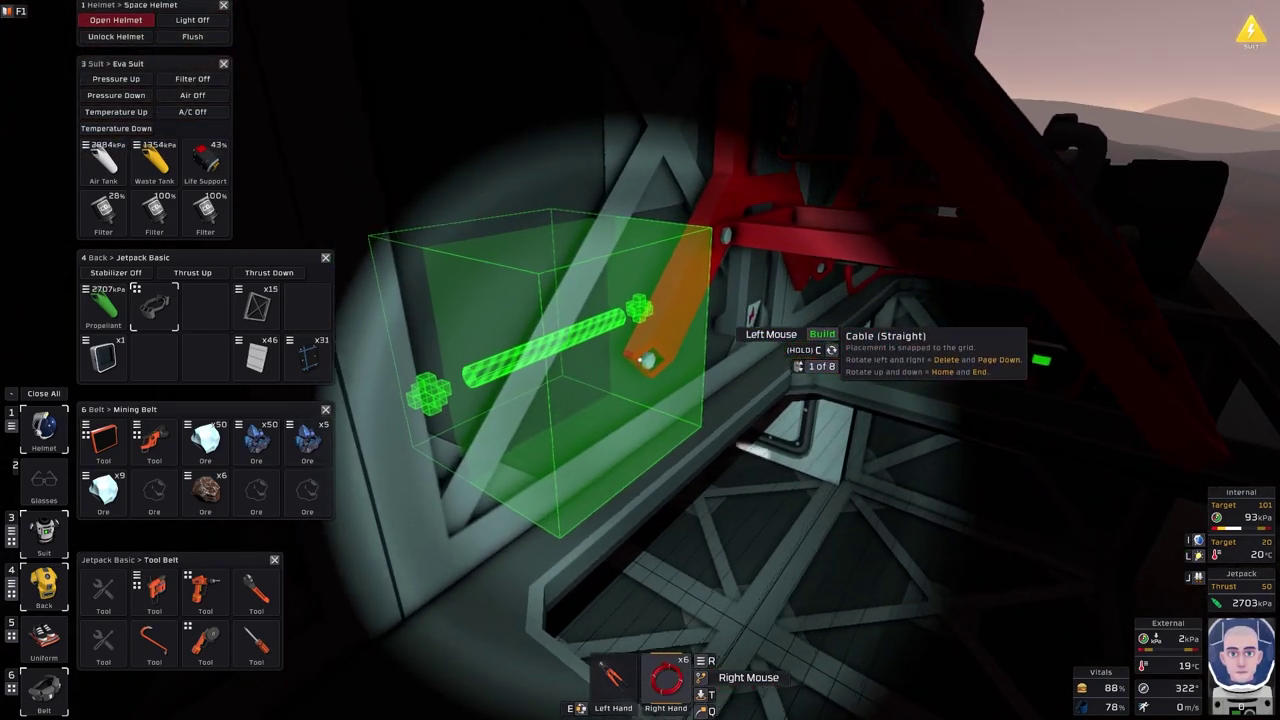
scroll(640, 360, "down", 1)
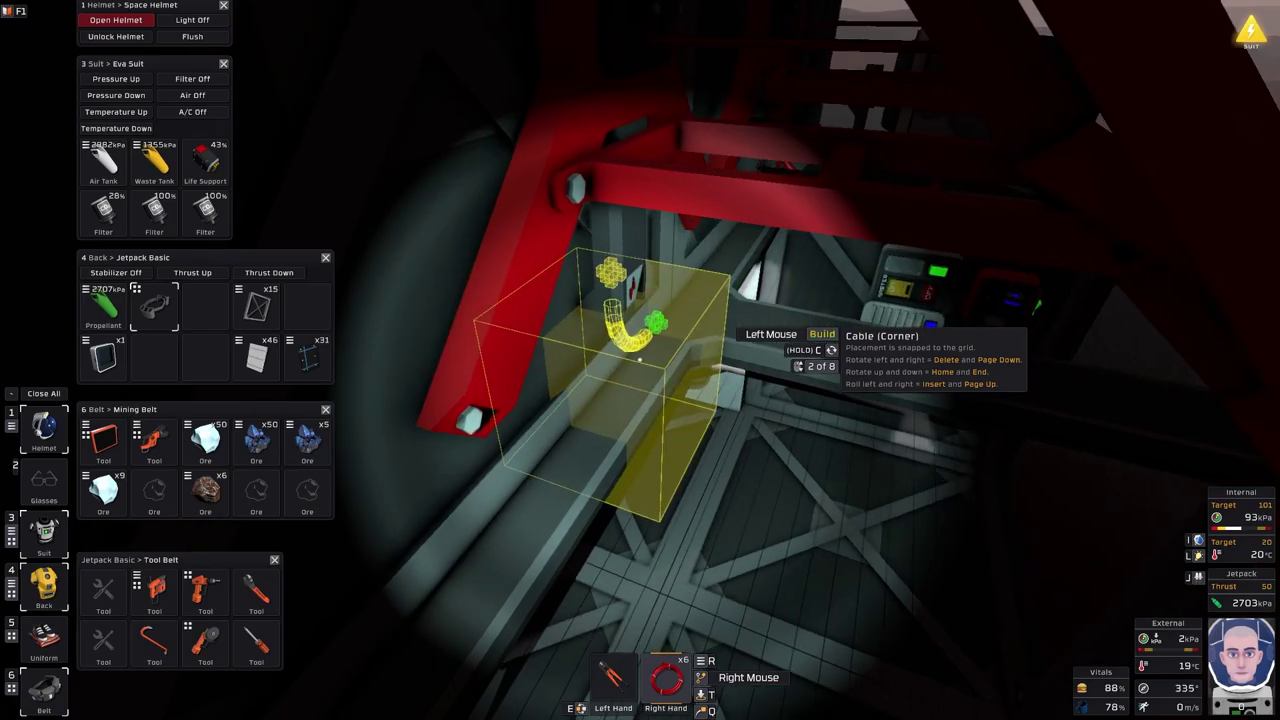
scroll(640, 360, "up", 1)
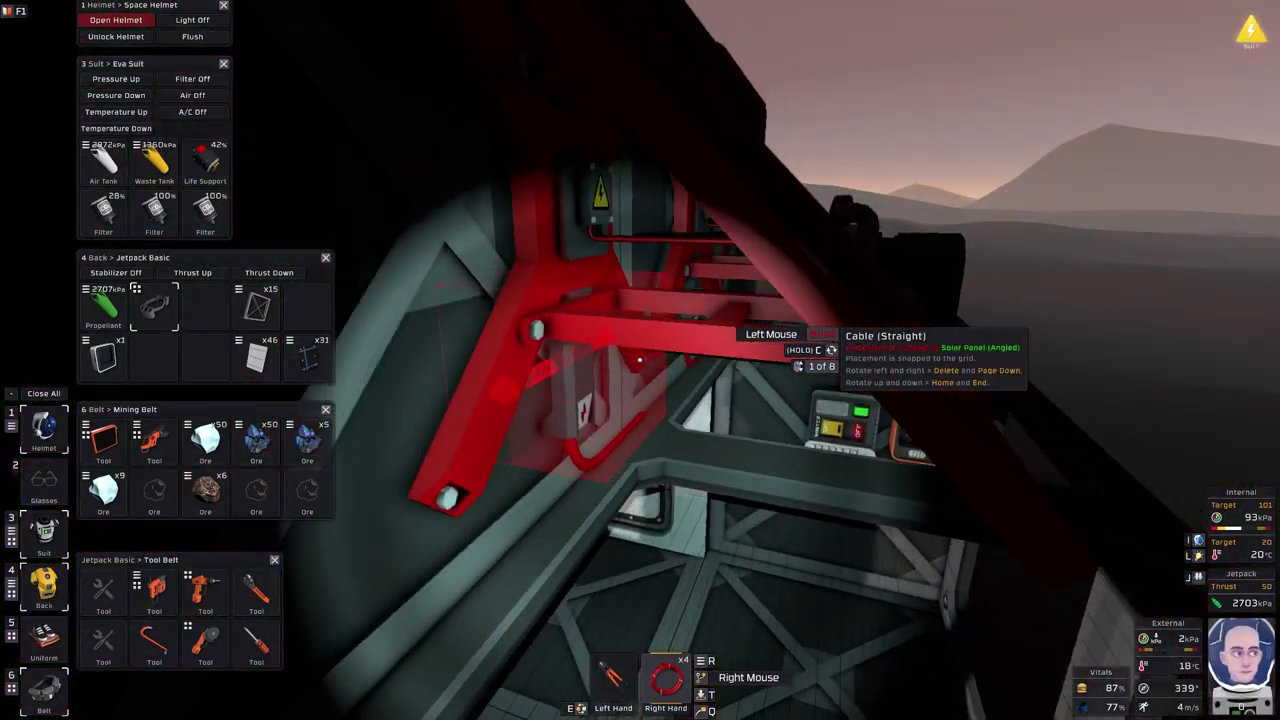
right_click(640, 365)
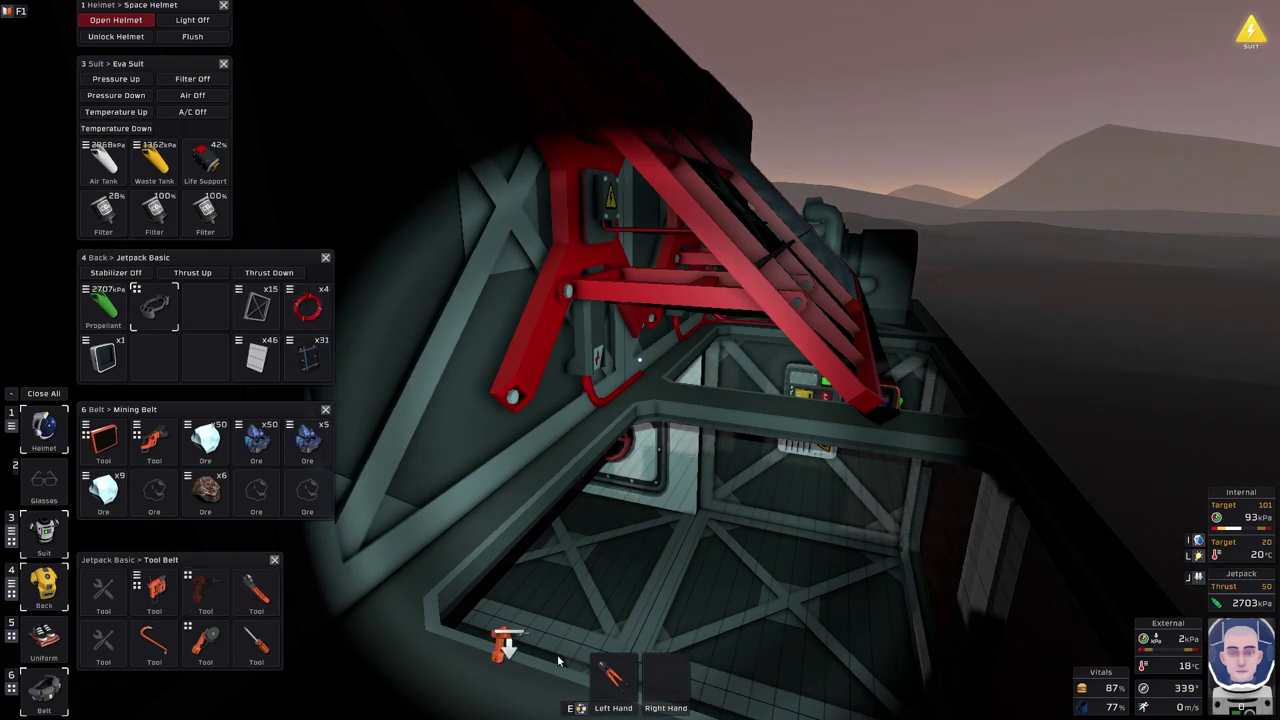
- Lay two cable segments along the frame and build the angled solar panel over them
key("f")
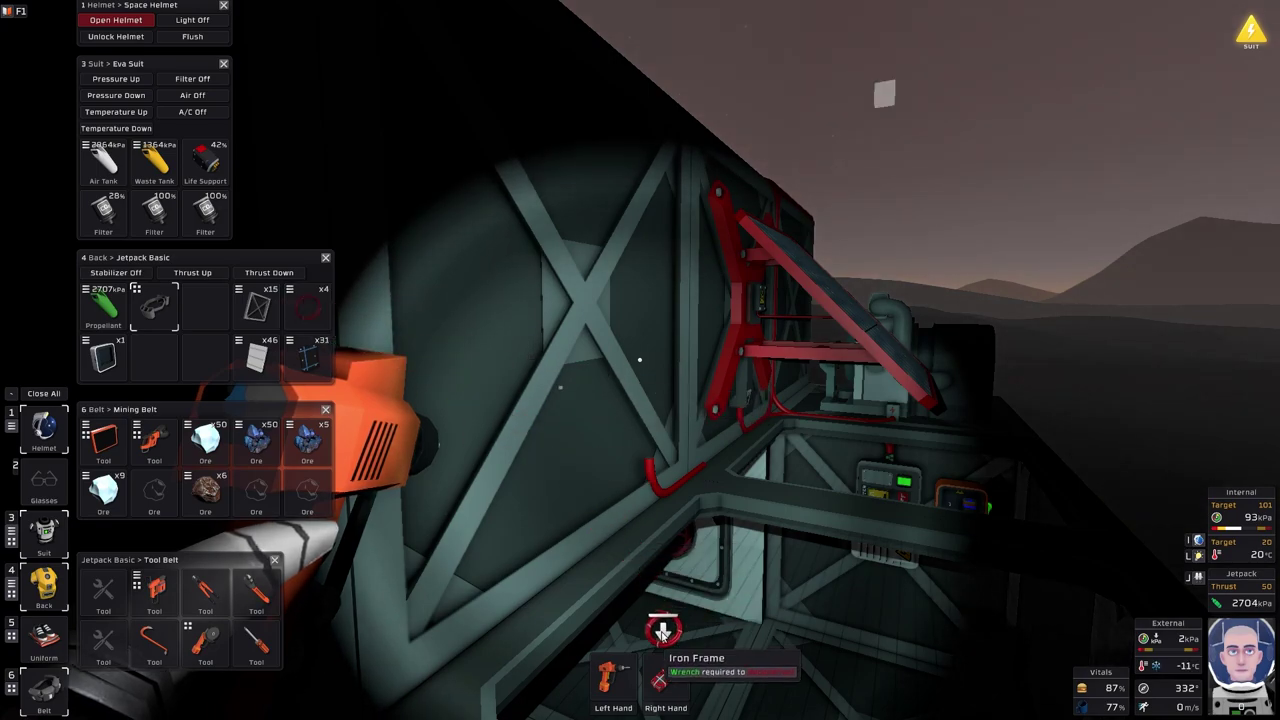
right_click(224, 596)
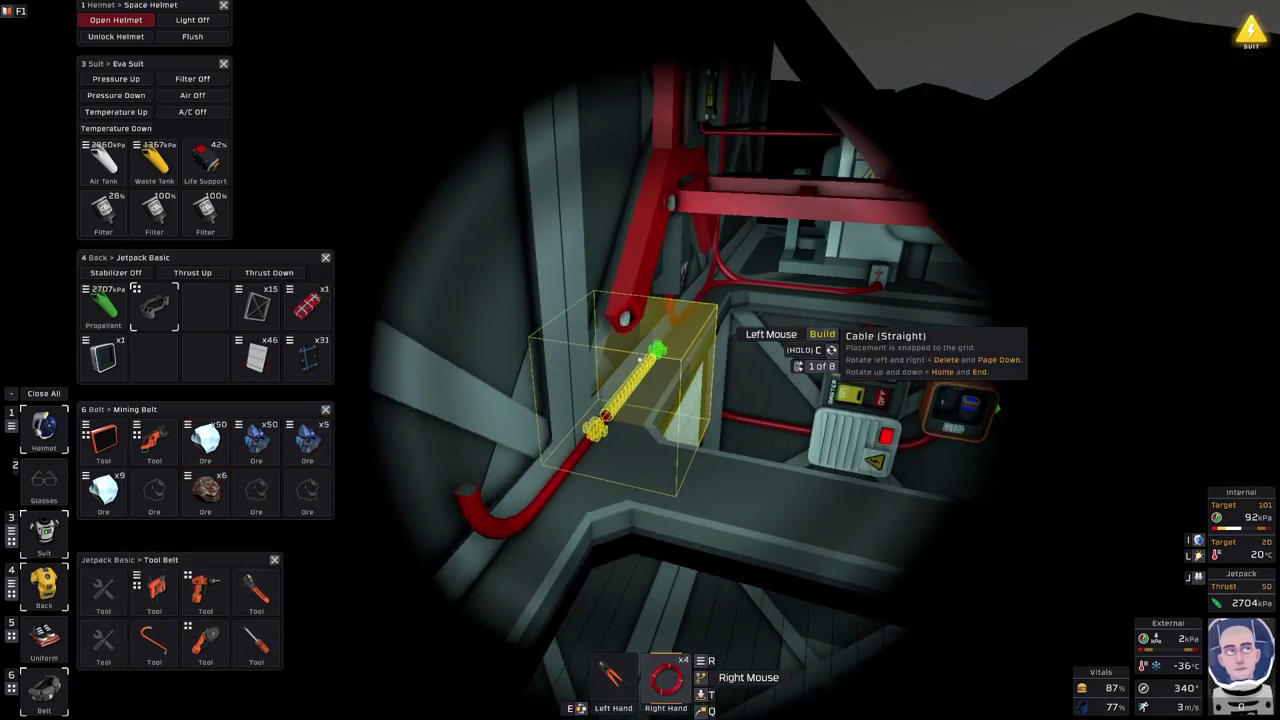
left_click(640, 360)
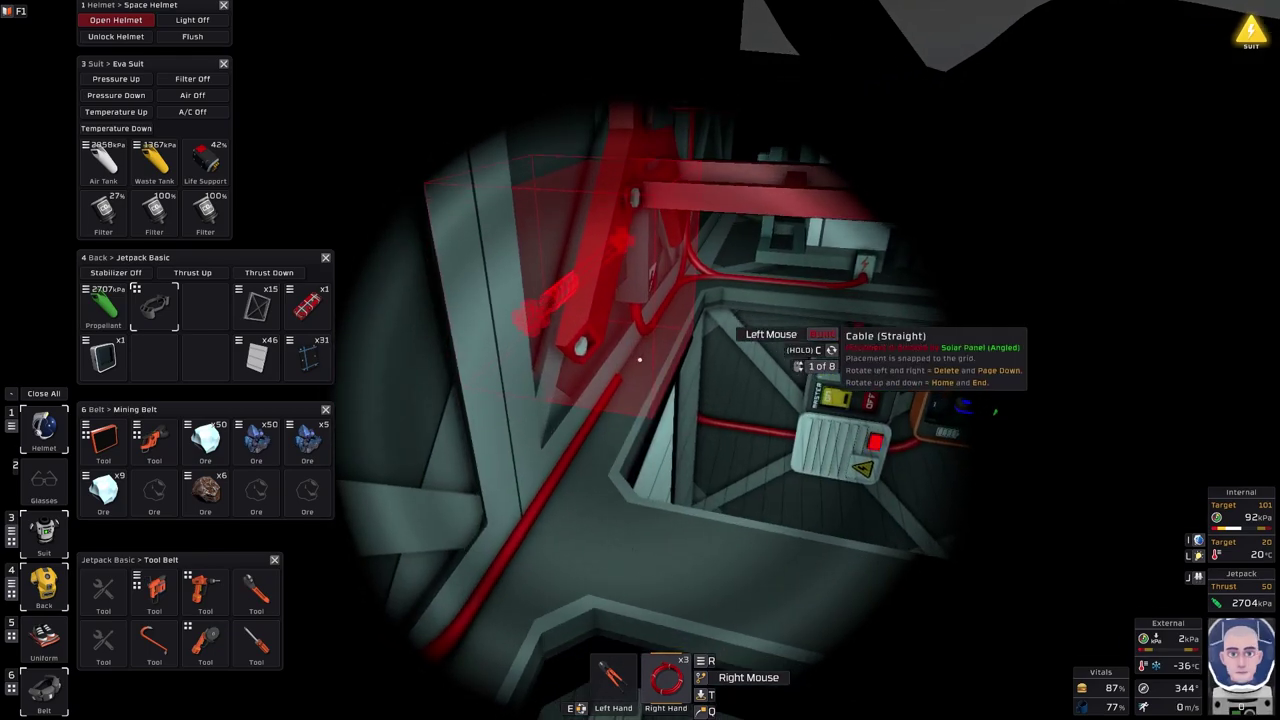
left_click(640, 360)
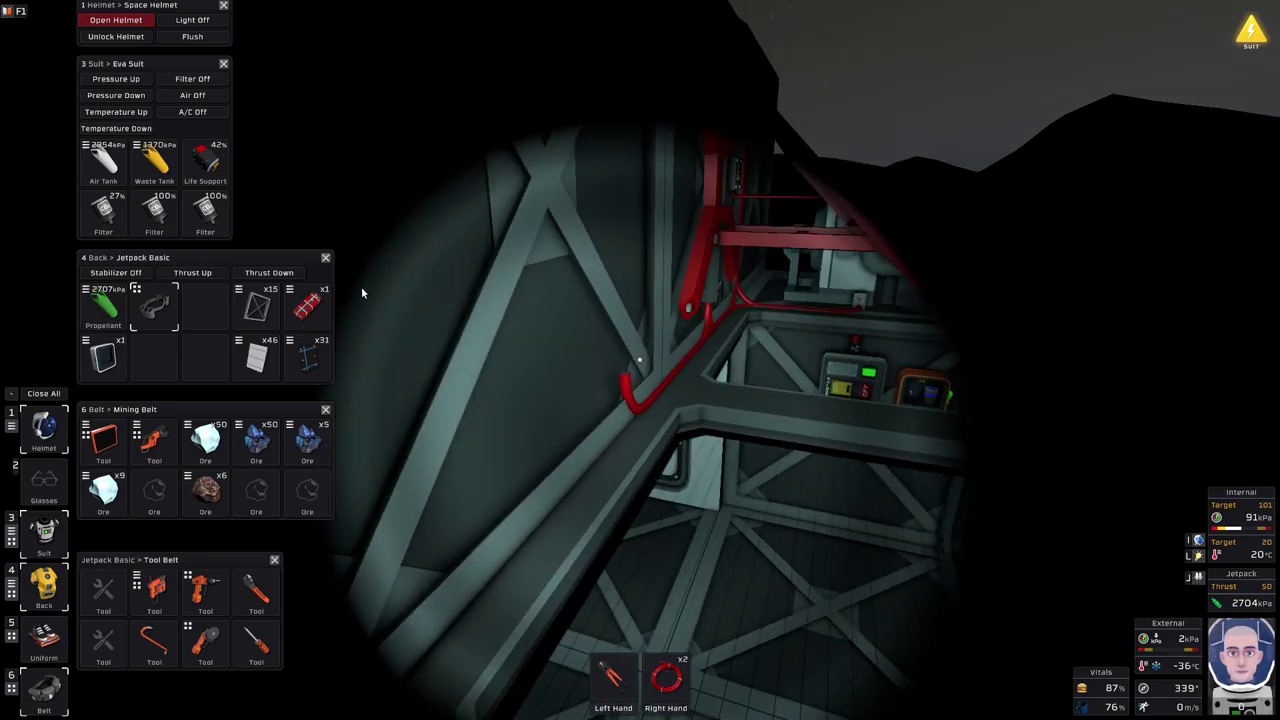
scroll(659, 667, "down", 1)
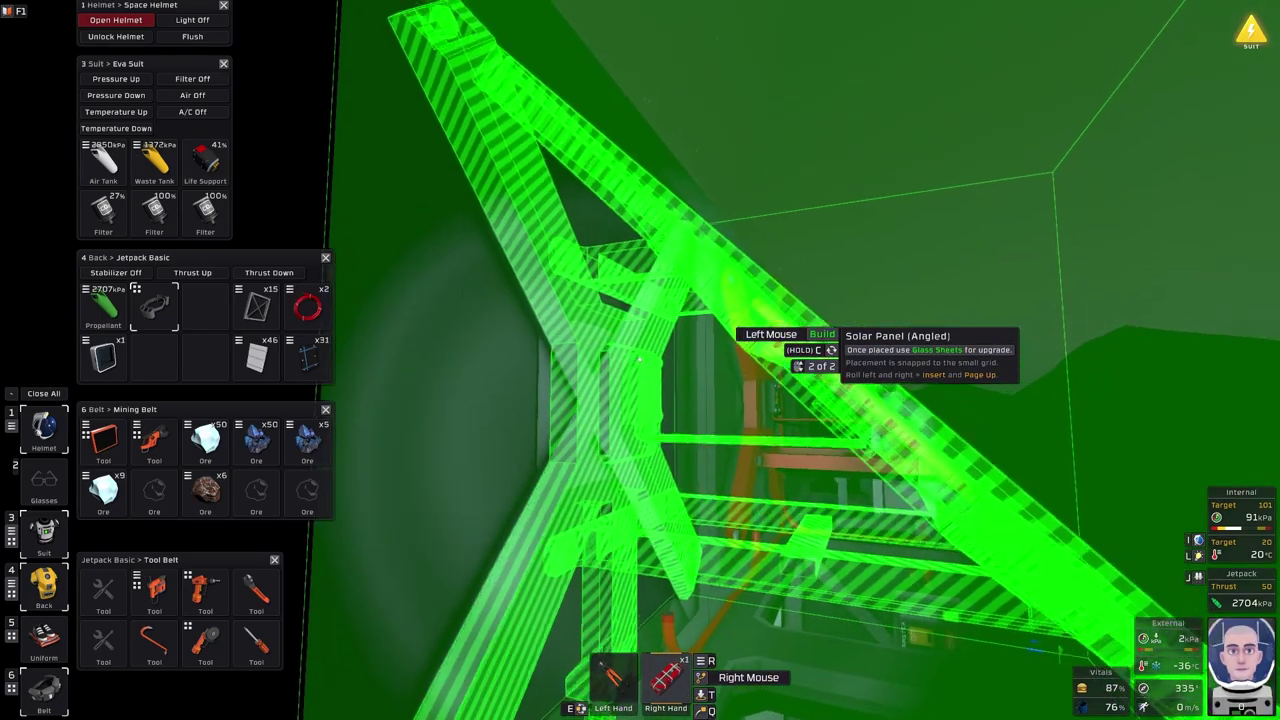
left_click(640, 360)
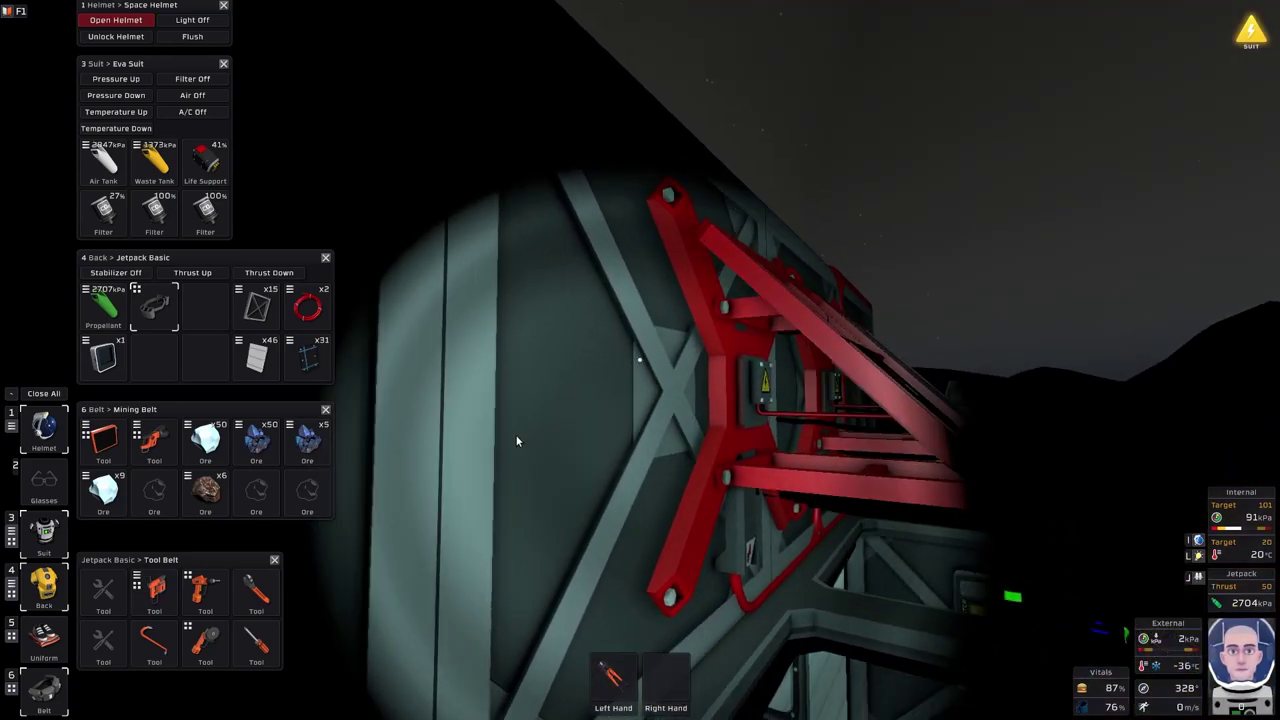
scroll(698, 662, "down", 1)
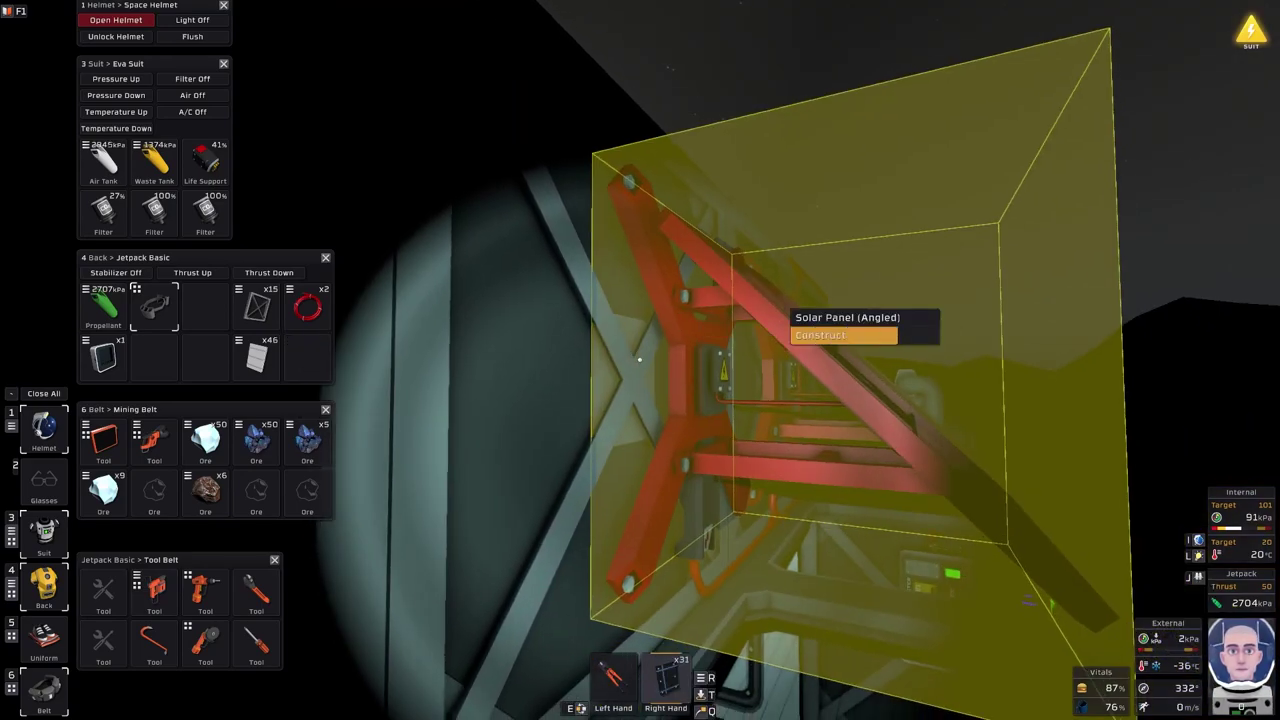
key("alt")
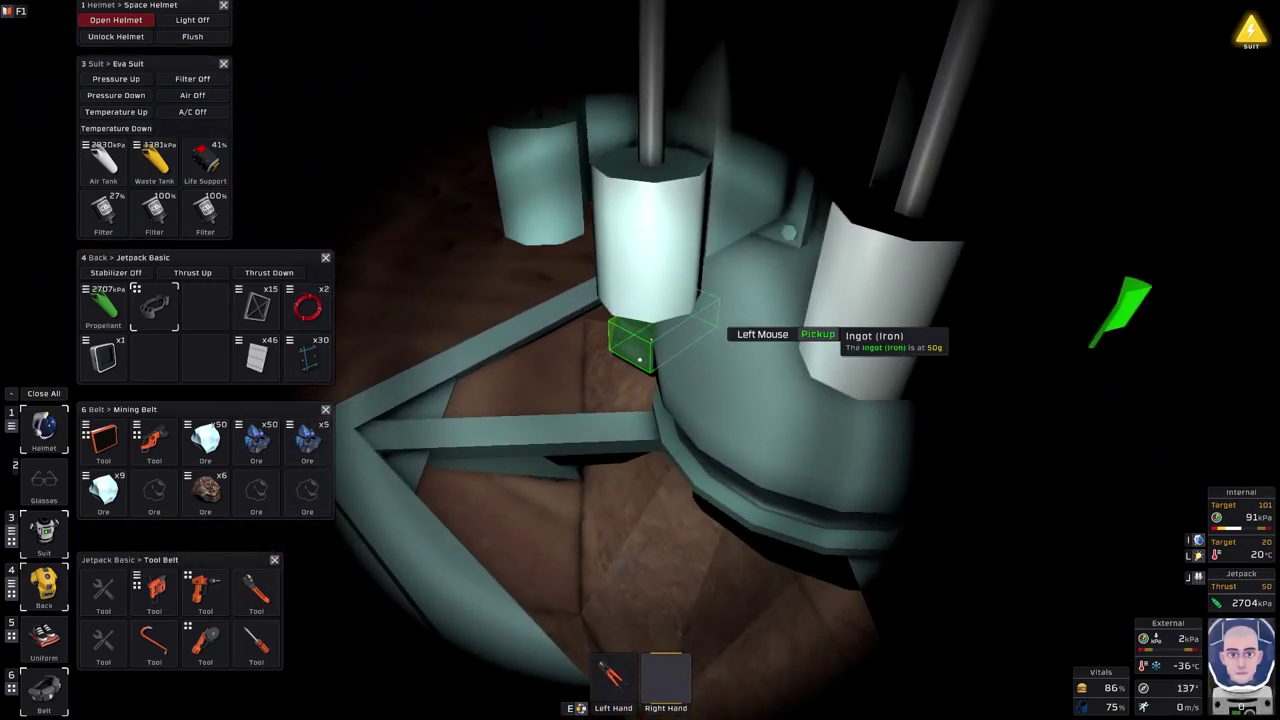
- Feed an ingot into the Autolathe and switch it on
left_click(640, 360)
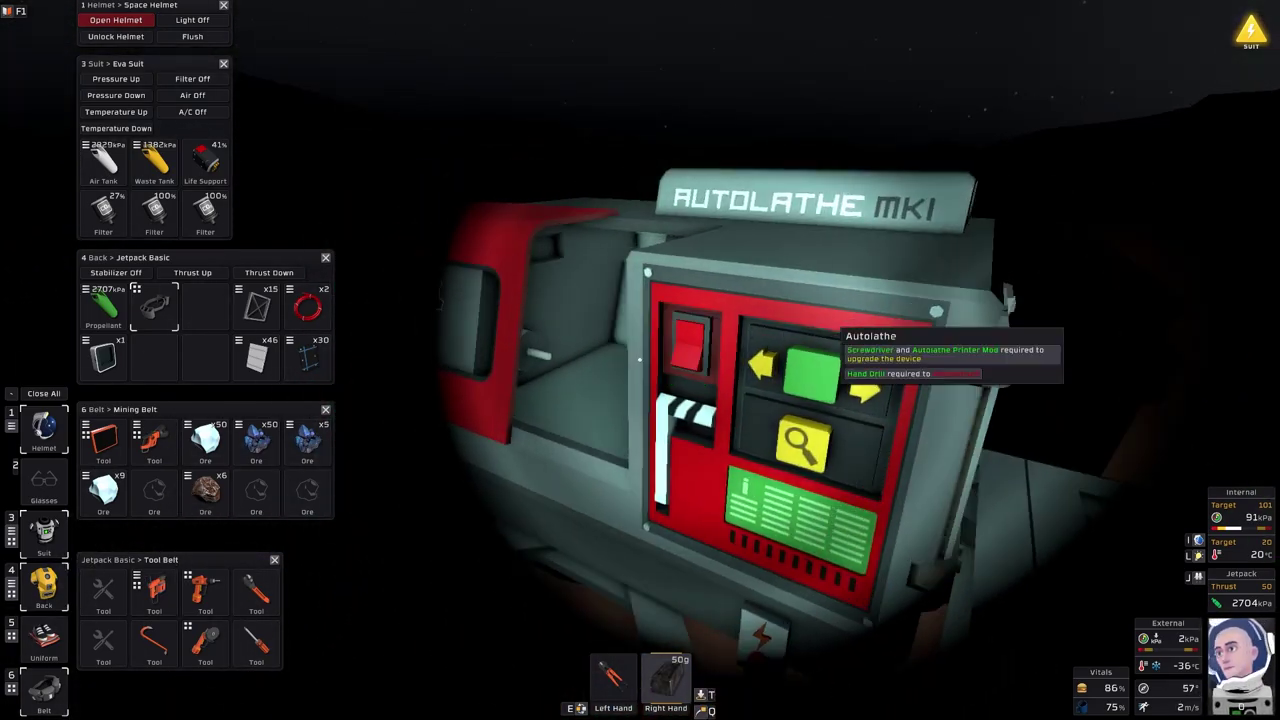
left_click(640, 360)
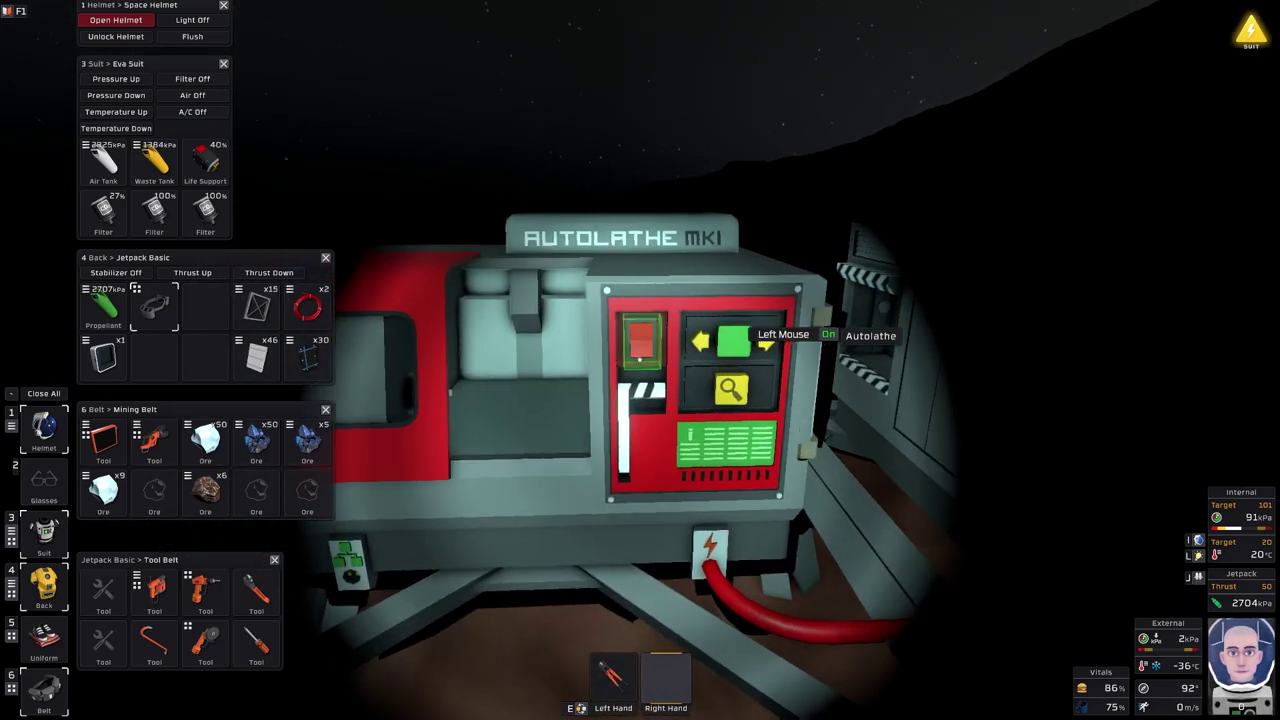
left_click(640, 360)
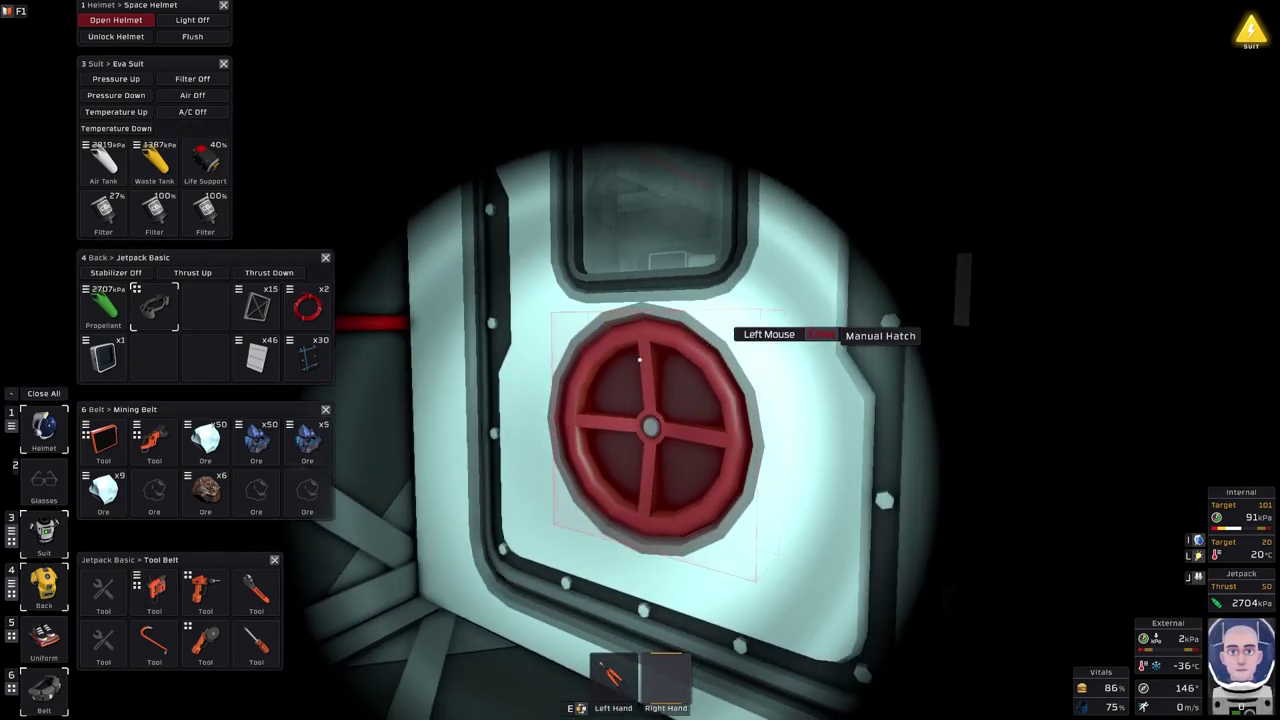
- Go through the manual hatch and put the 98% charged large battery cell into the suit
left_click(640, 360)
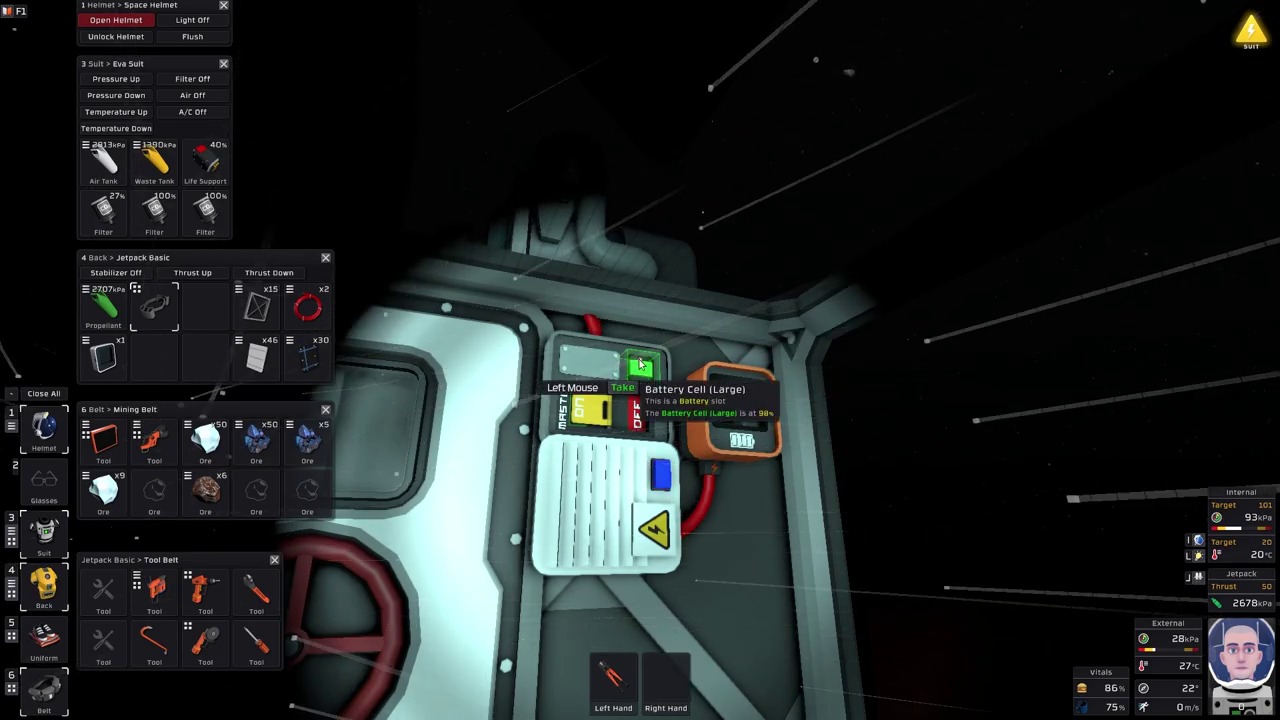
left_click(640, 365)
left_click_drag(613, 680, 205, 160)
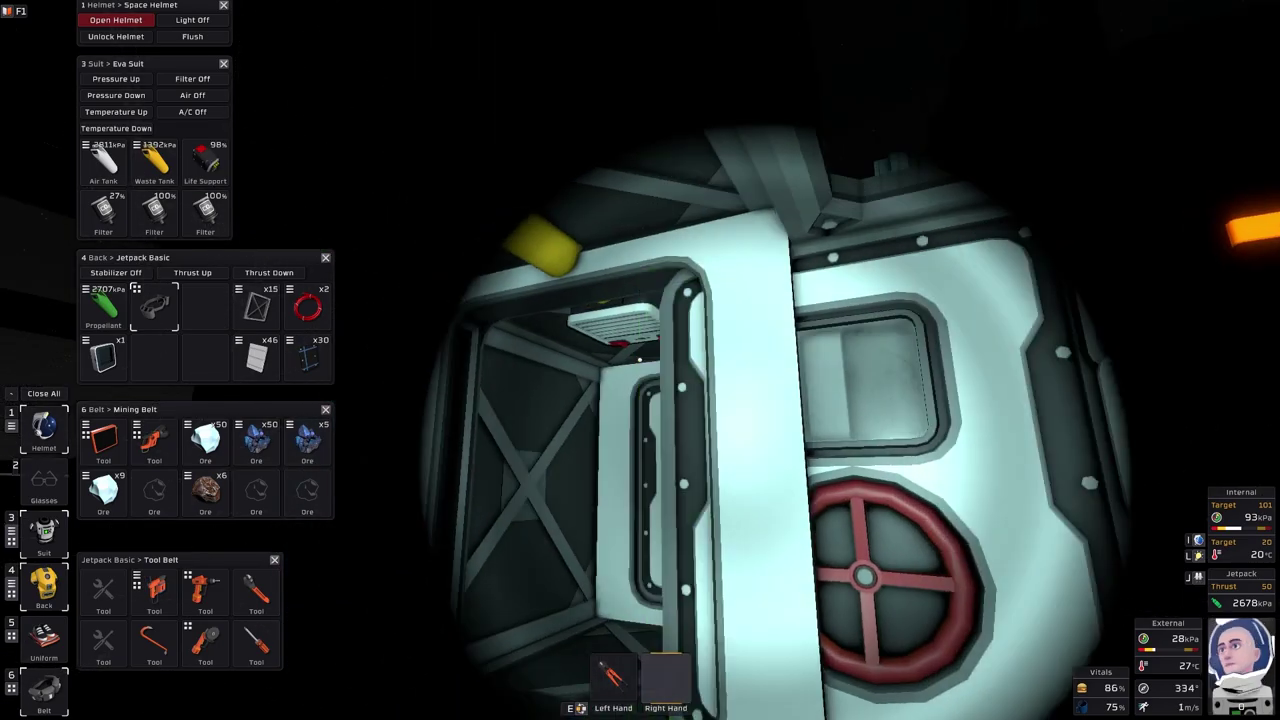
- Switch on the active vent, then exit through the hatch to the Autolathe
key("w")
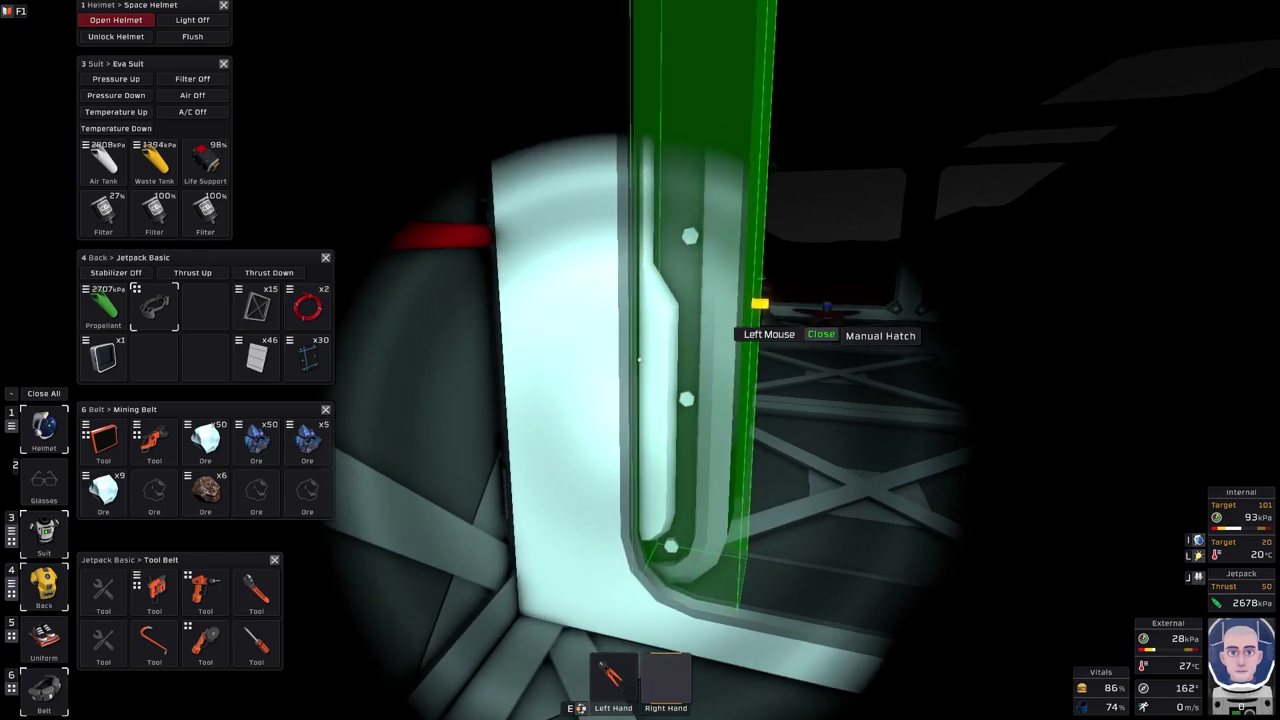
key("w")
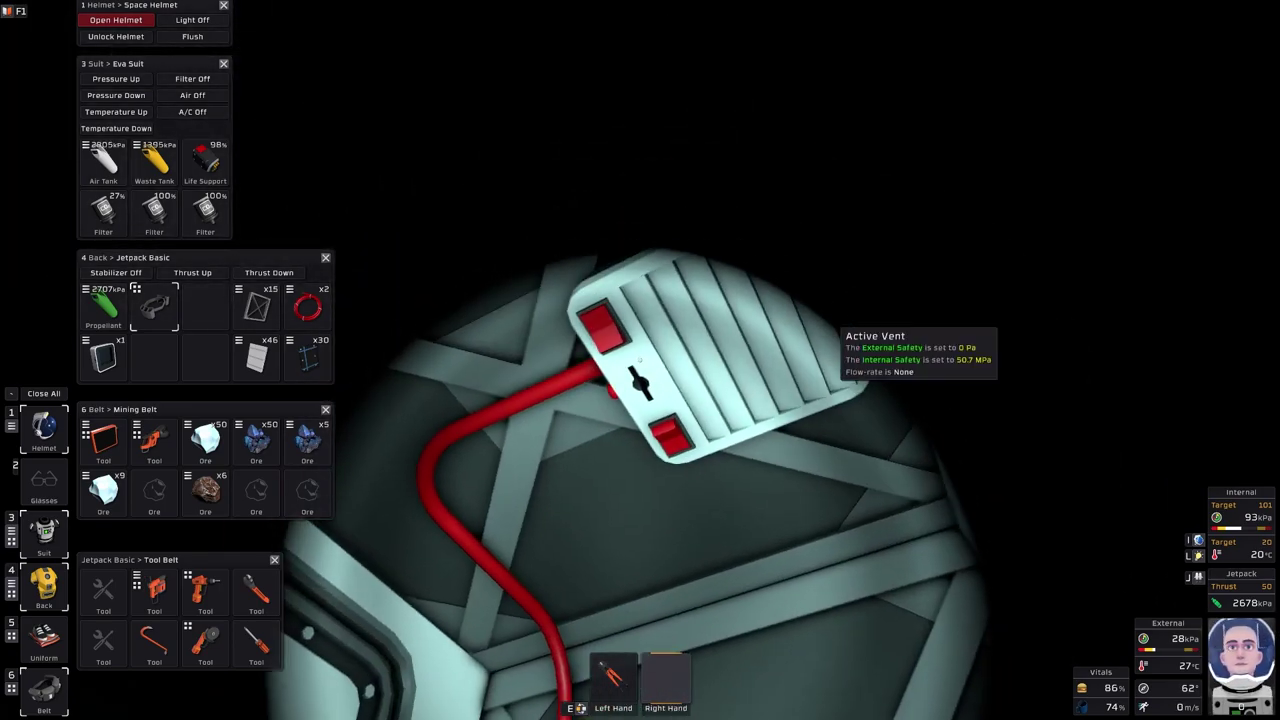
left_click(640, 360)
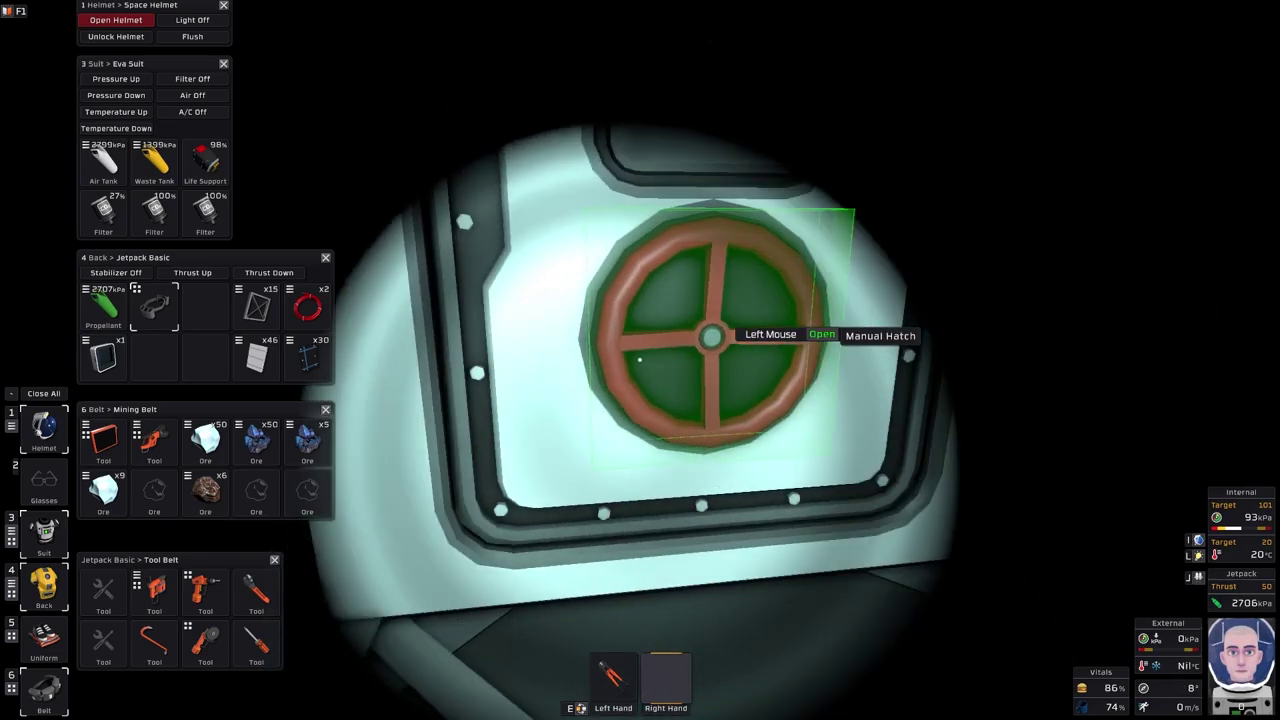
left_click(640, 360)
key("w")
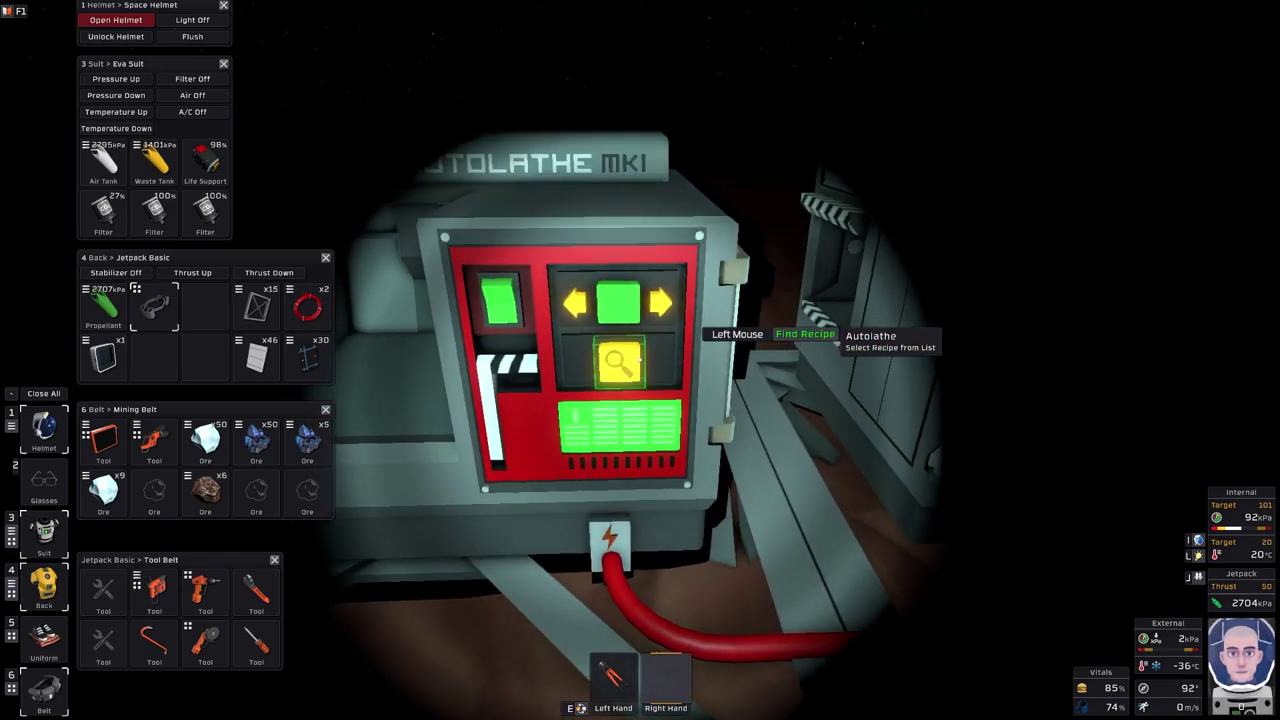
- Choose the Kit (Furnace) recipe from the Autolathe's recipe list
left_click(640, 360)
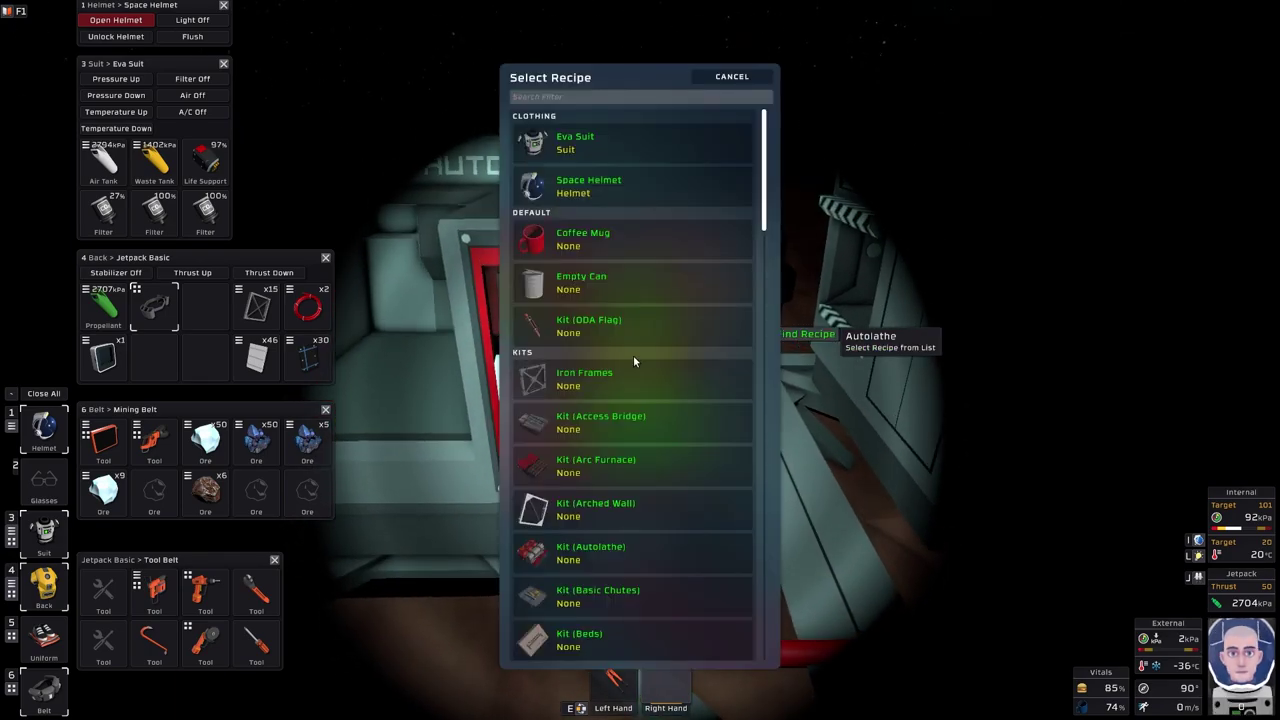
type("furn")
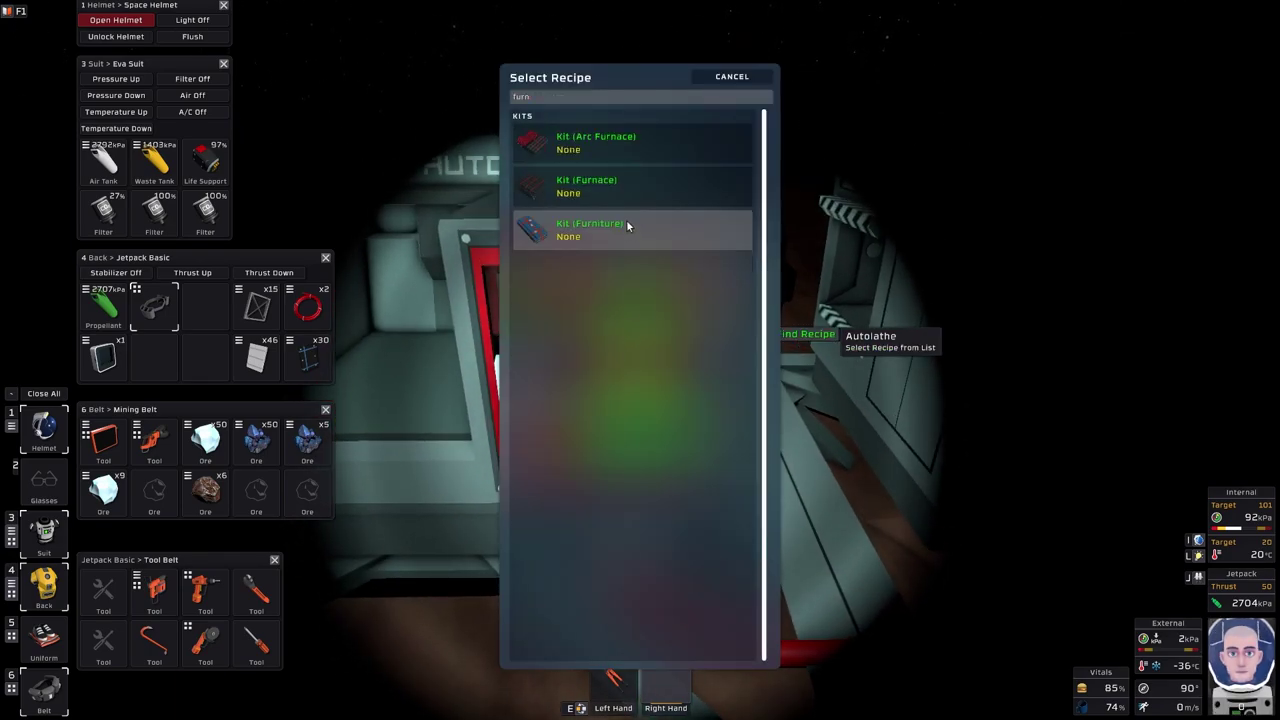
left_click(600, 186)
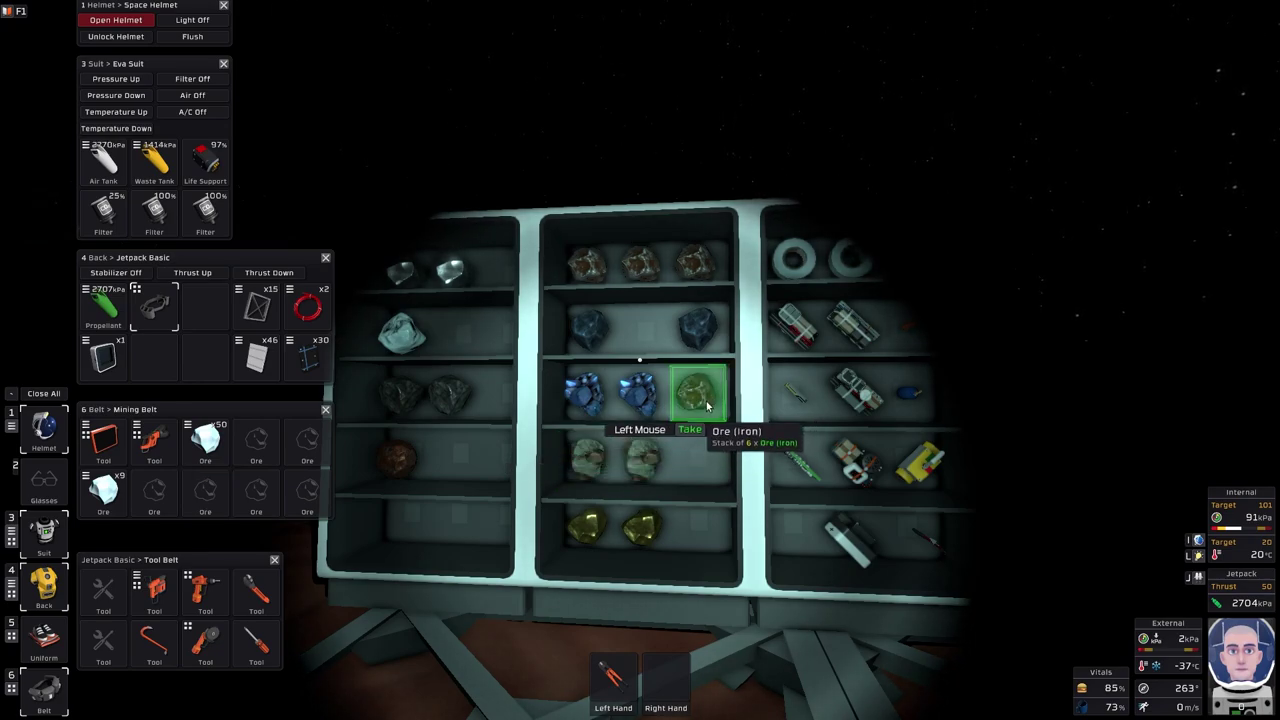
- Grab the Ore (Iron) stack from the locker shelves
left_click(706, 401)
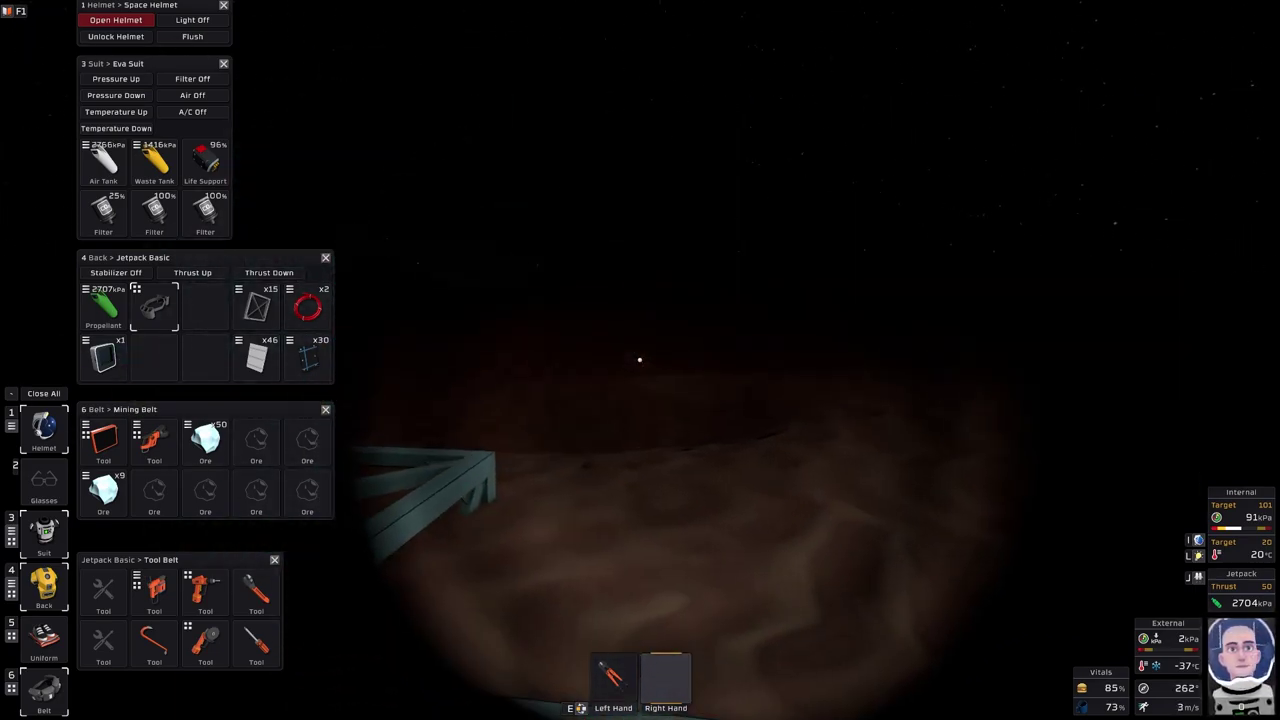
- Load the ore into the Arc Furnace, activate it, and shelve the finished Ingot (Iron)
left_click(640, 360)
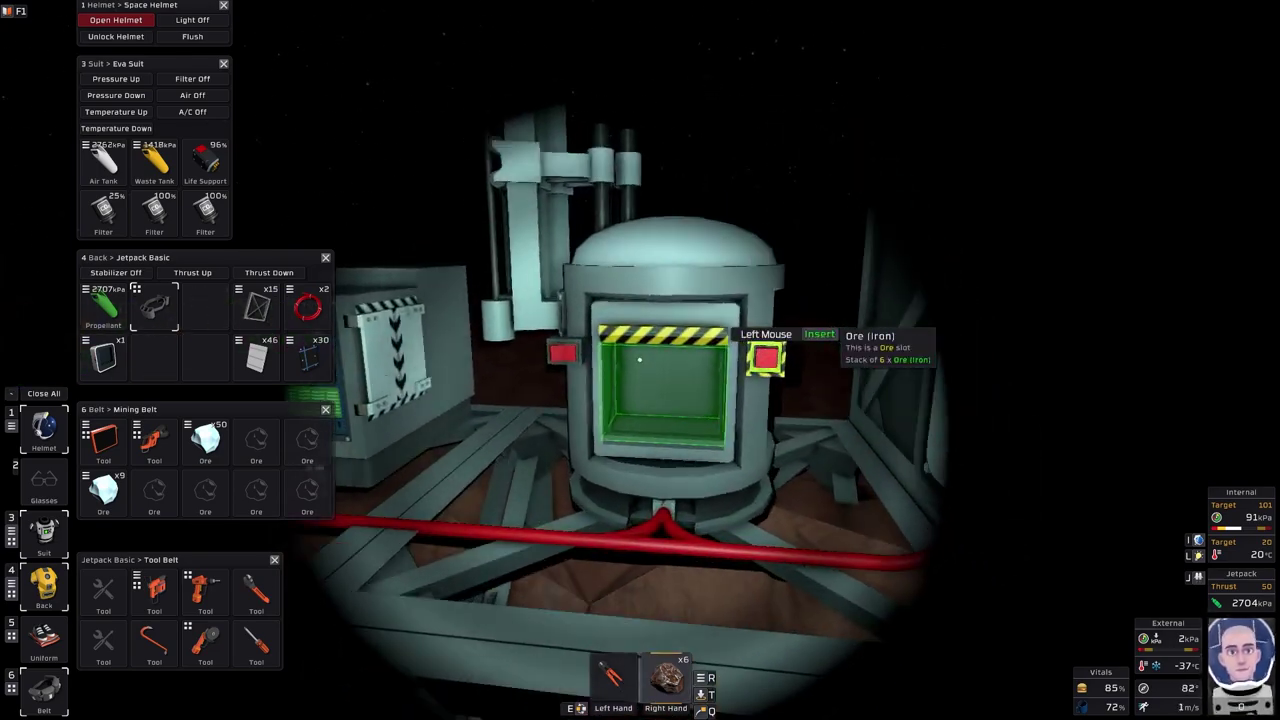
left_click(640, 360)
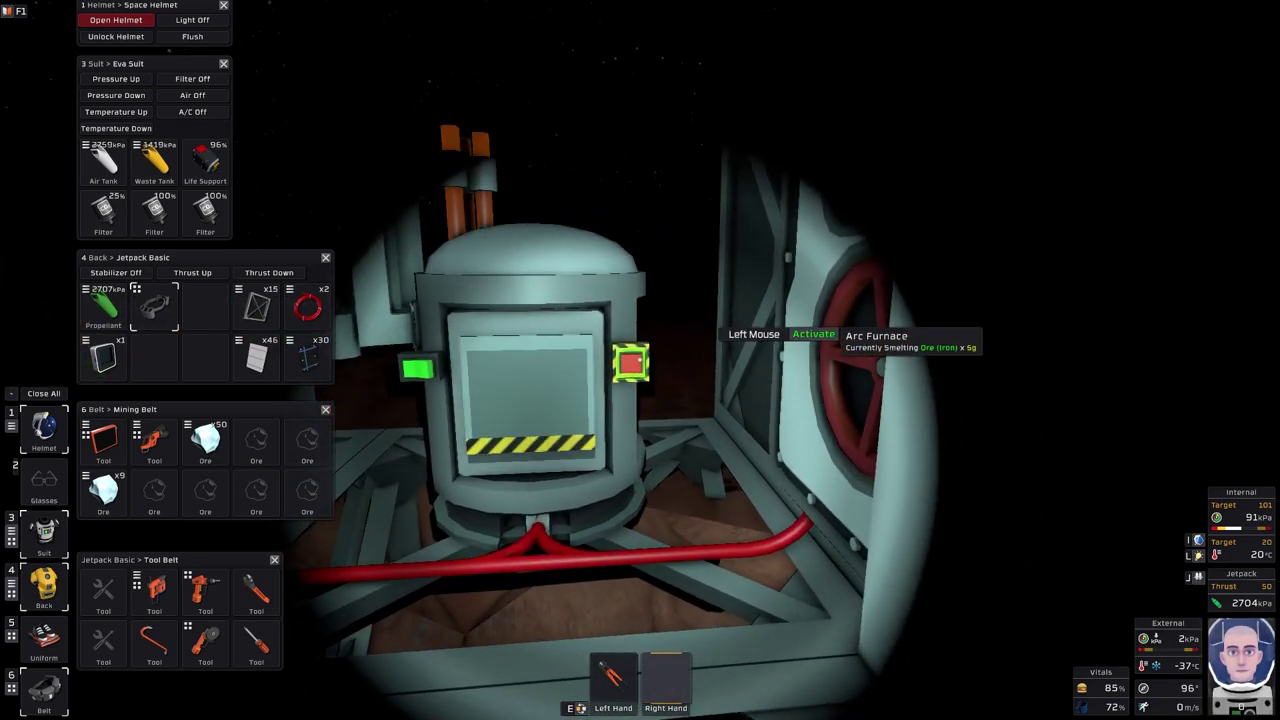
left_click(640, 360)
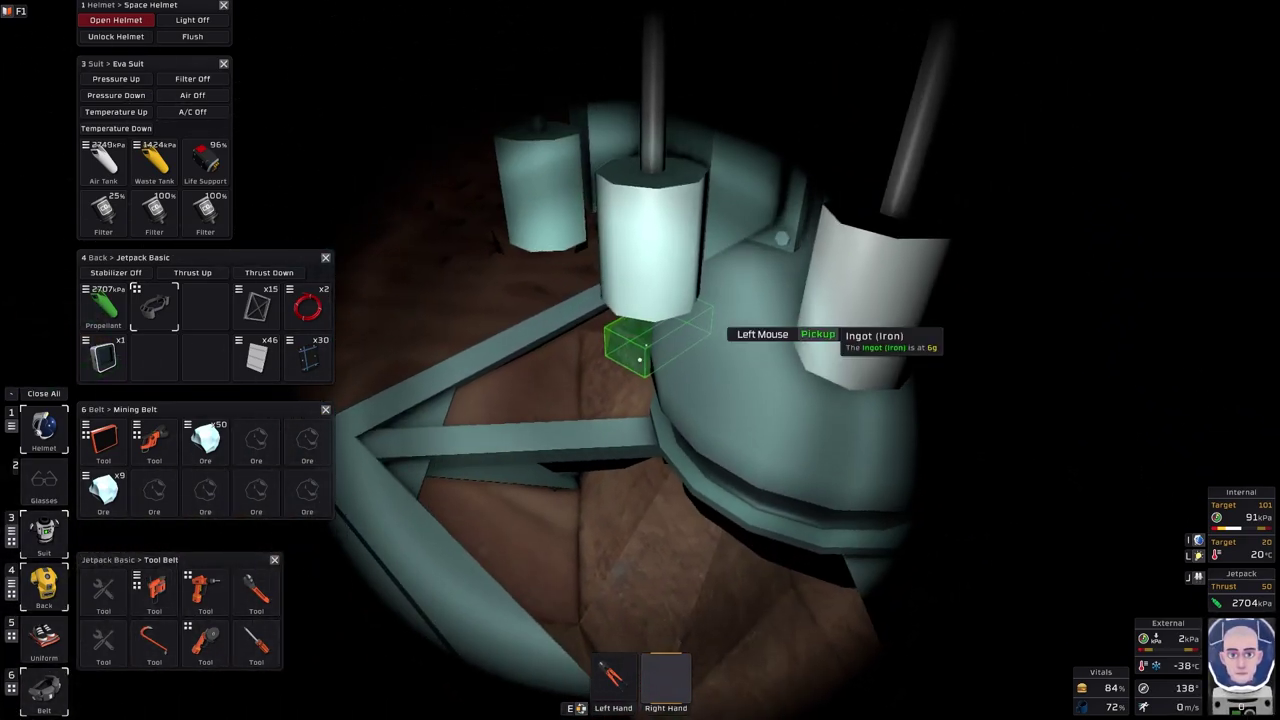
left_click(640, 360)
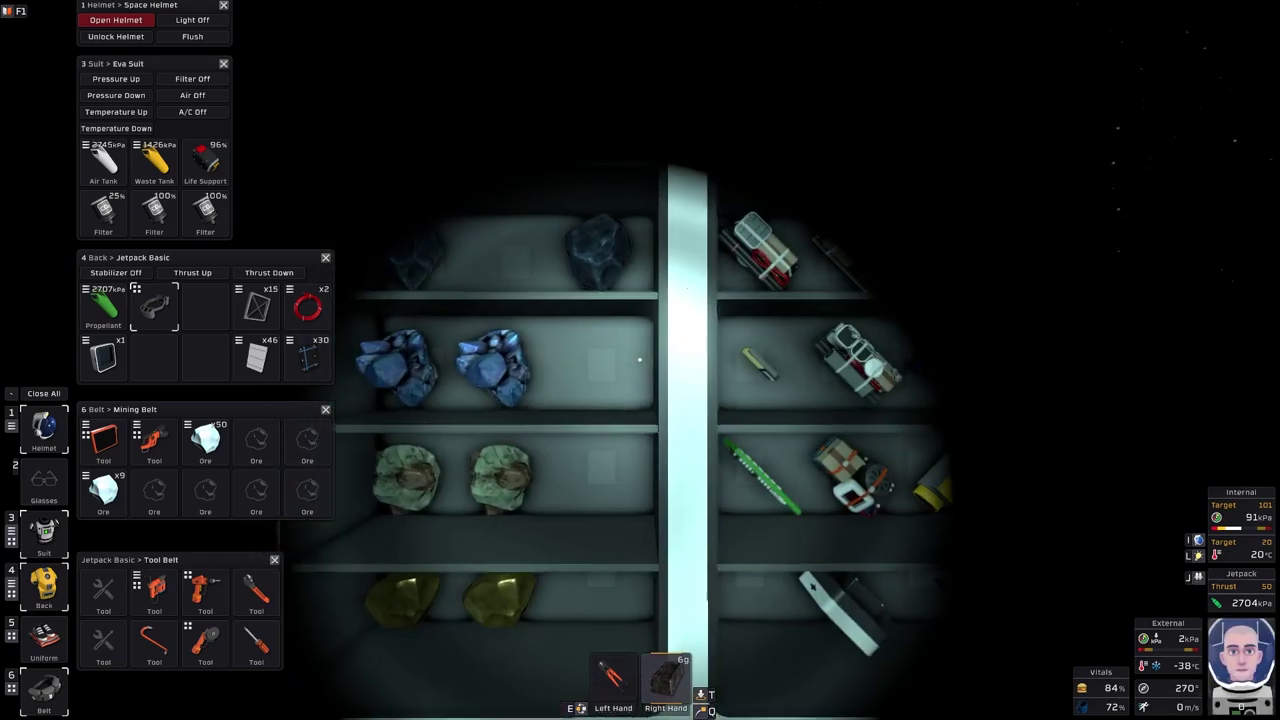
left_click(640, 360)
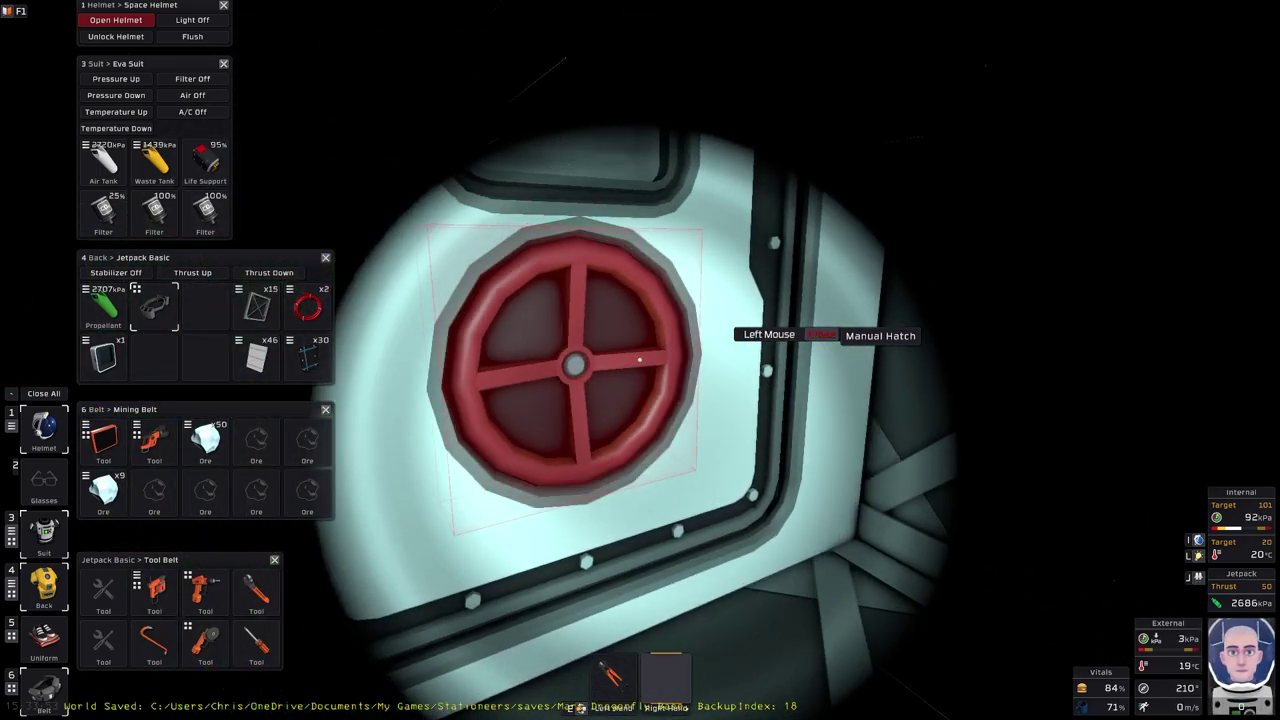
- Enter the locker room and read its atmosphere on the handheld tablet
left_click(640, 360)
key("w")
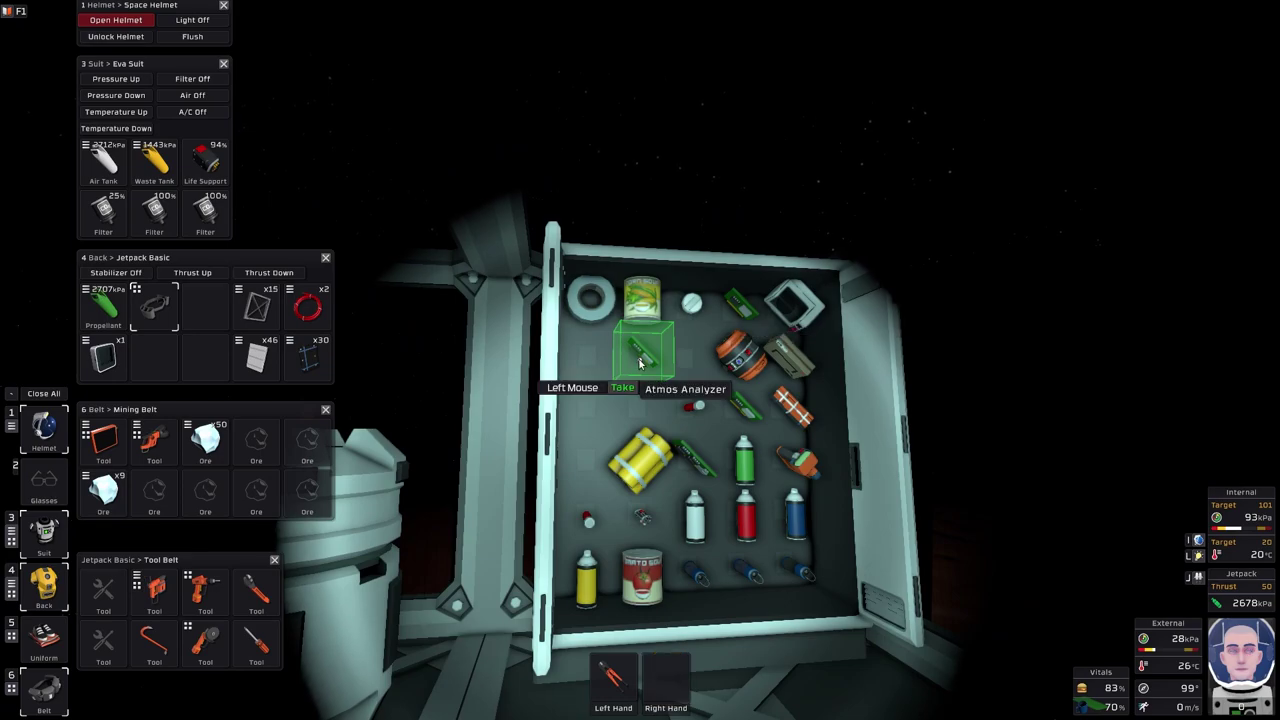
left_click(103, 437)
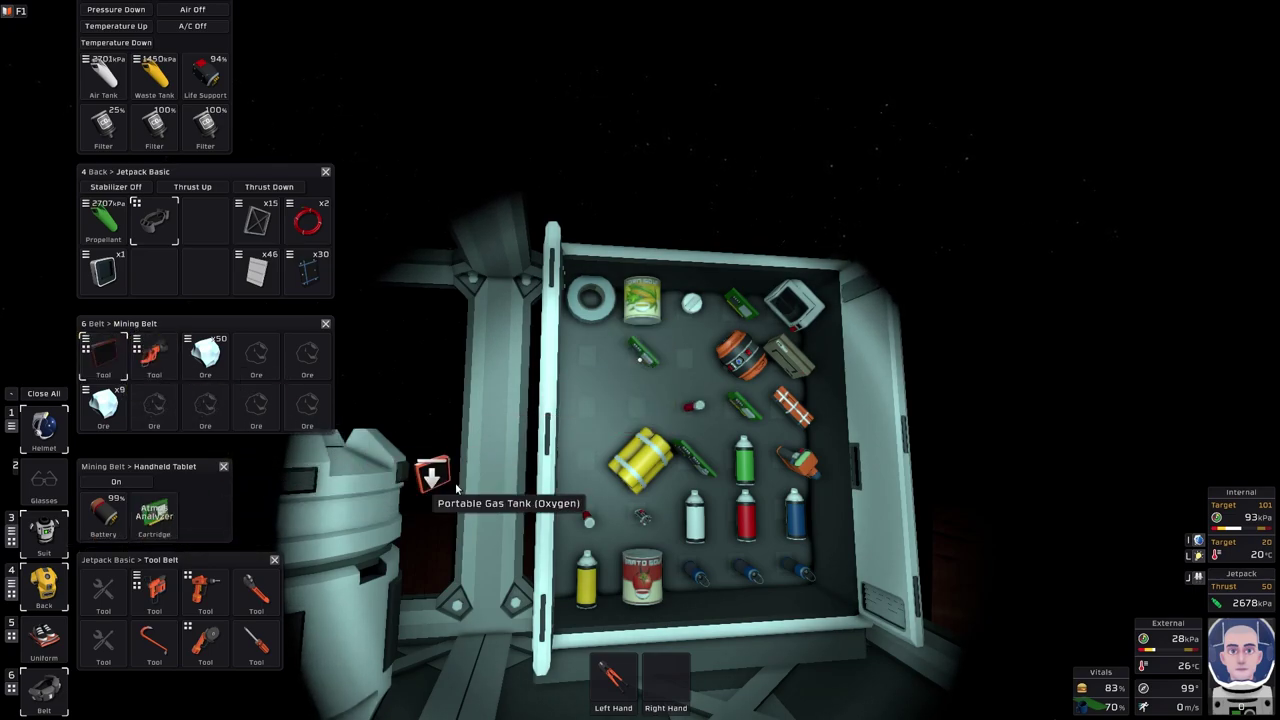
left_click(686, 672)
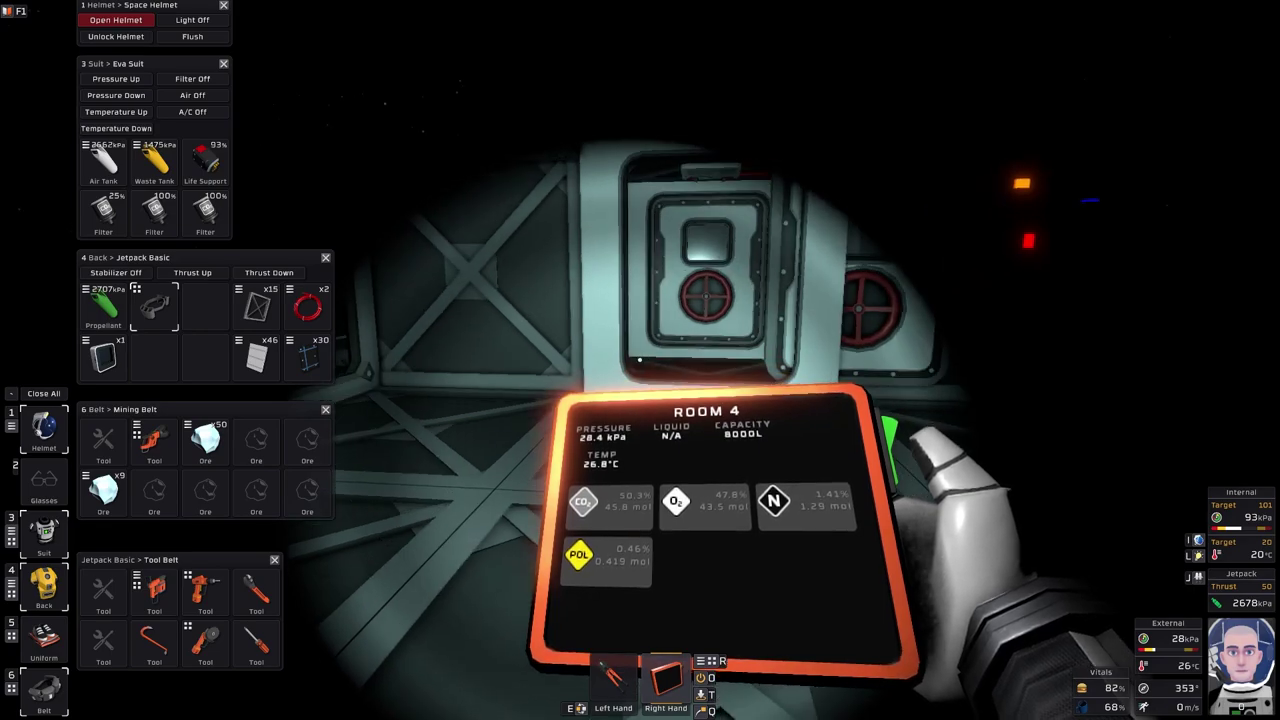
key("o")
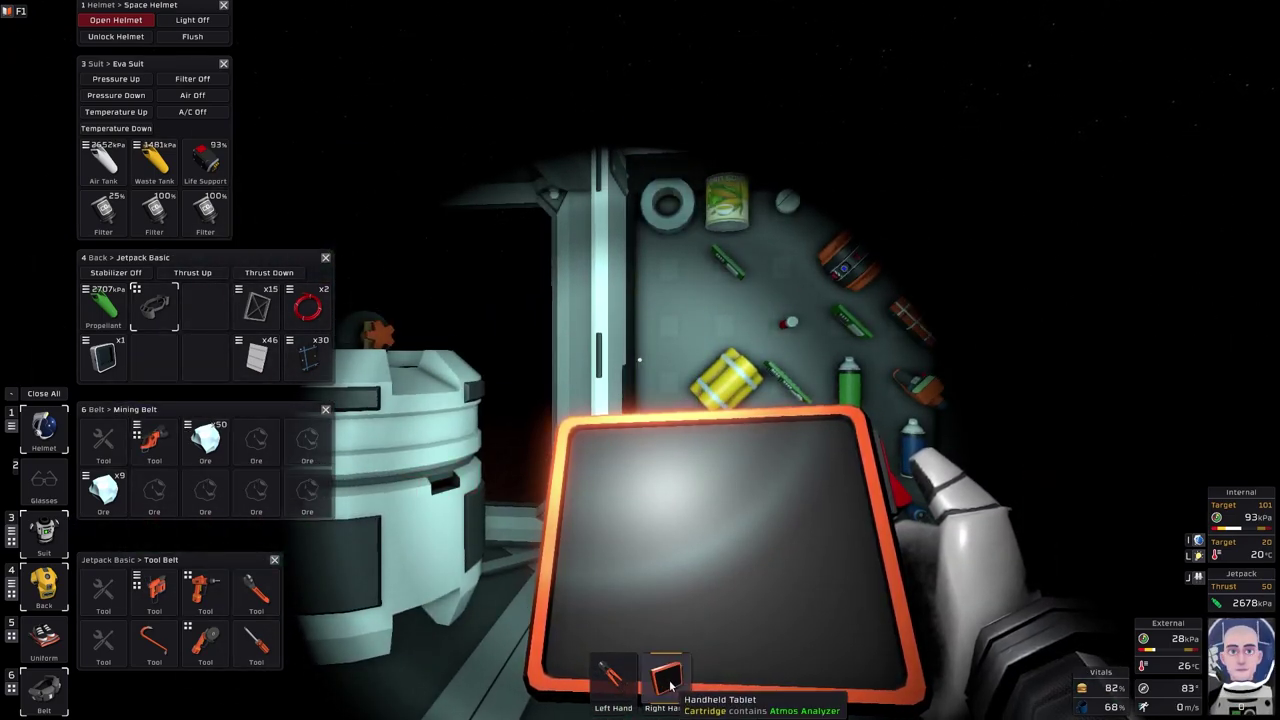
- Put the tablet on the mining belt, close its settings panel and exit cursor mode
left_click(116, 437)
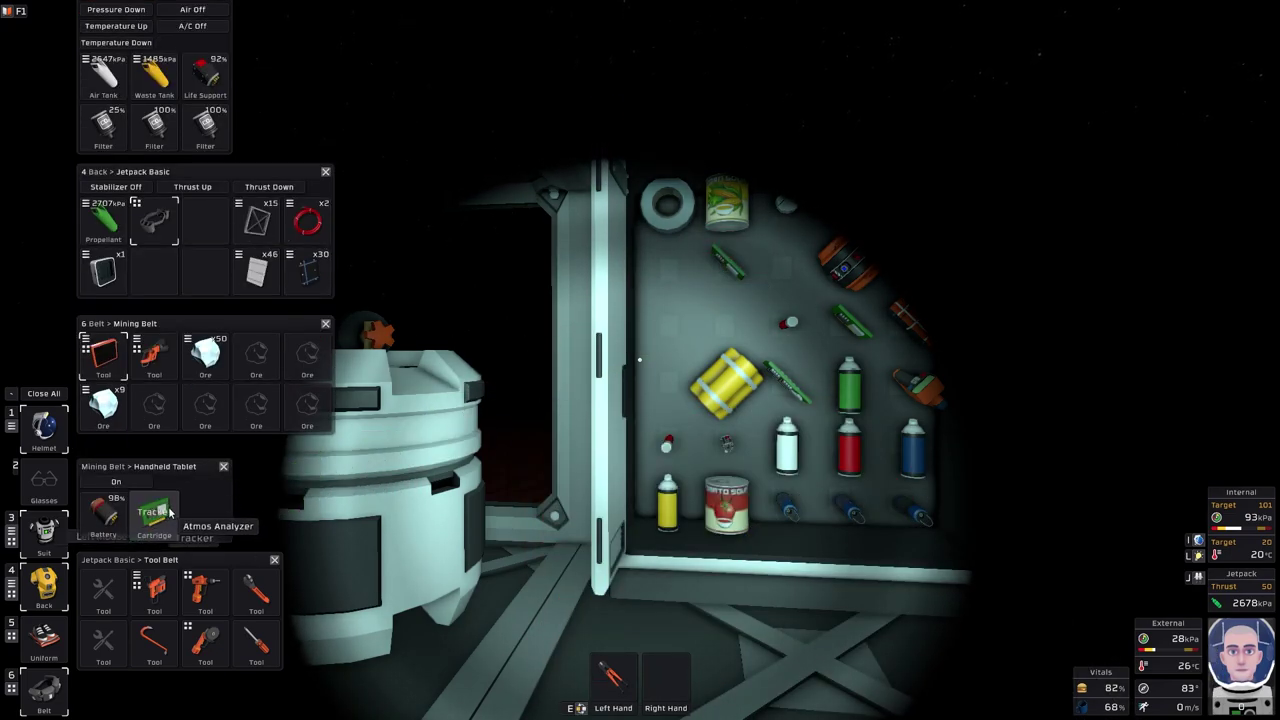
left_click(224, 467)
key("alt")
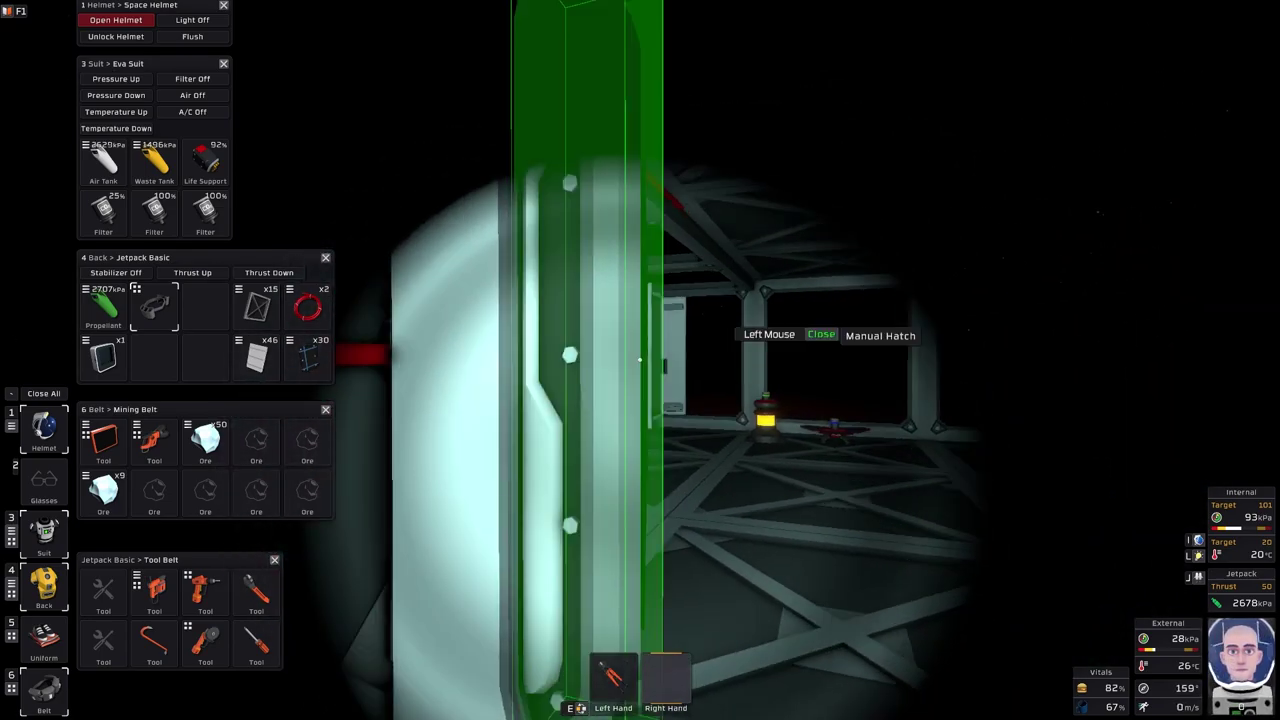
- Close the airlock hatch and pick up the Kit (Furnace)
left_click(640, 360)
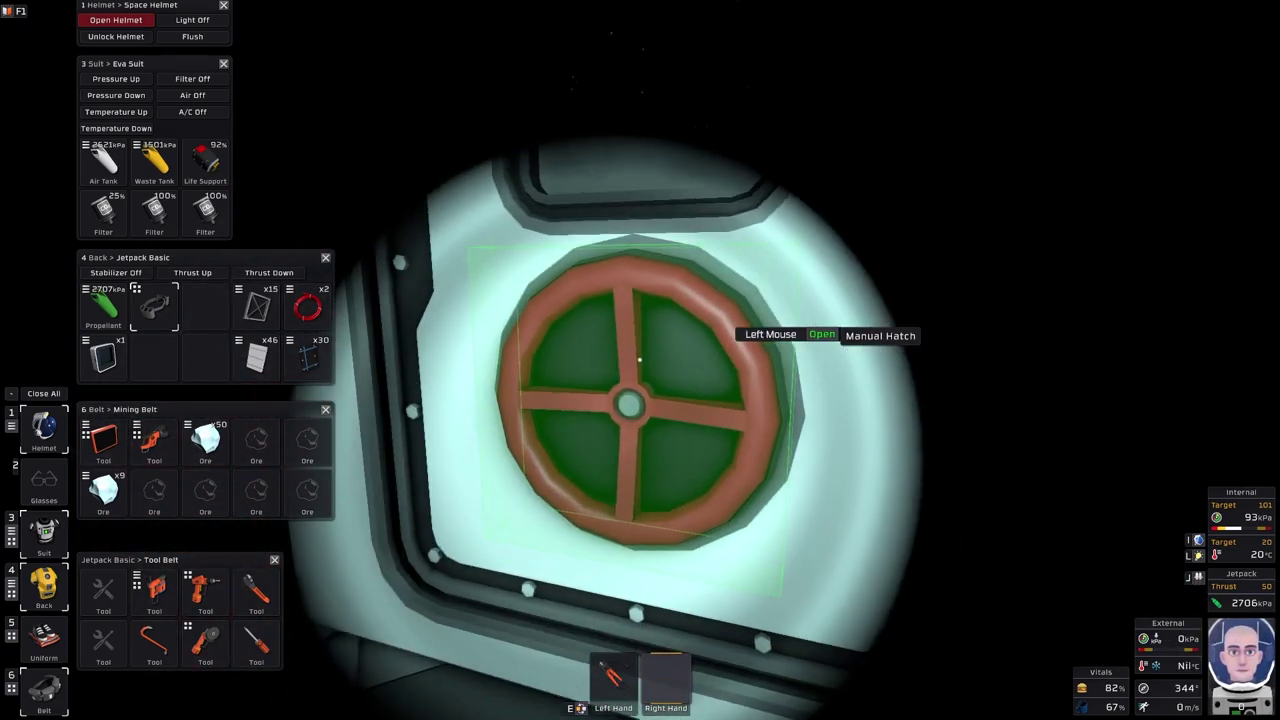
left_click(640, 360)
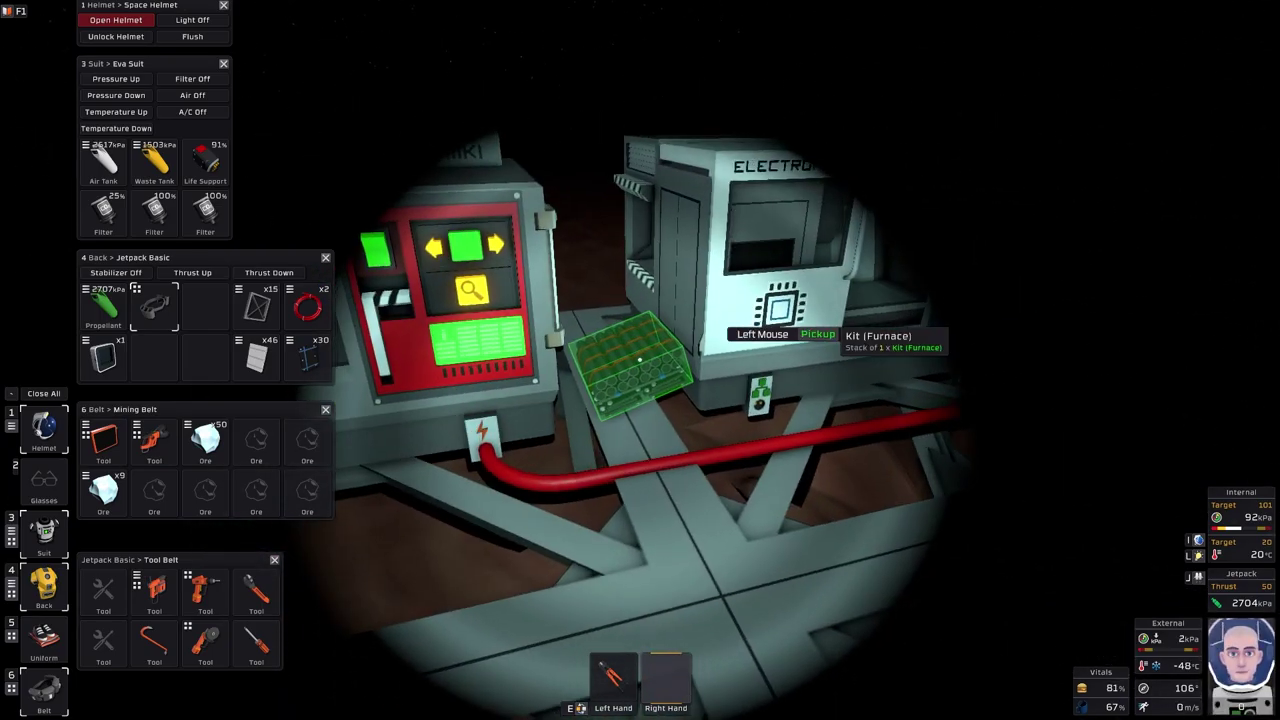
left_click(640, 360)
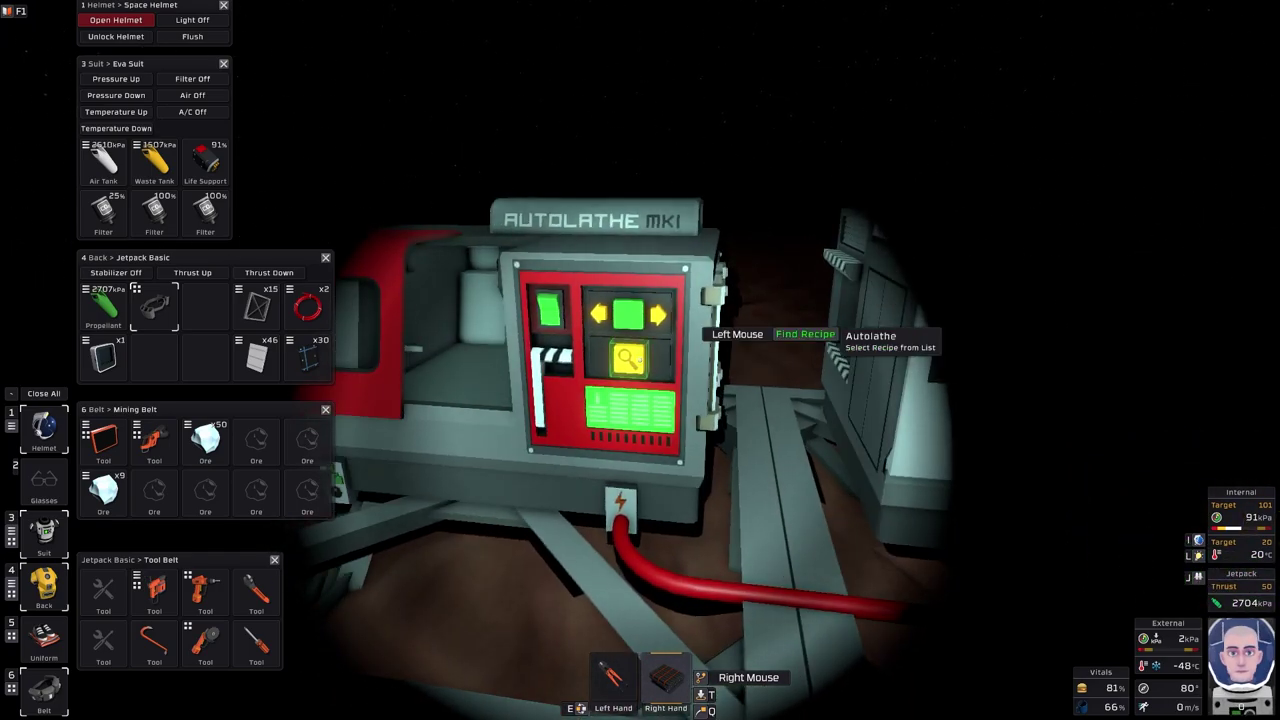
- Have the autolathe print Iron Frames and take them in hand
left_click(640, 360)
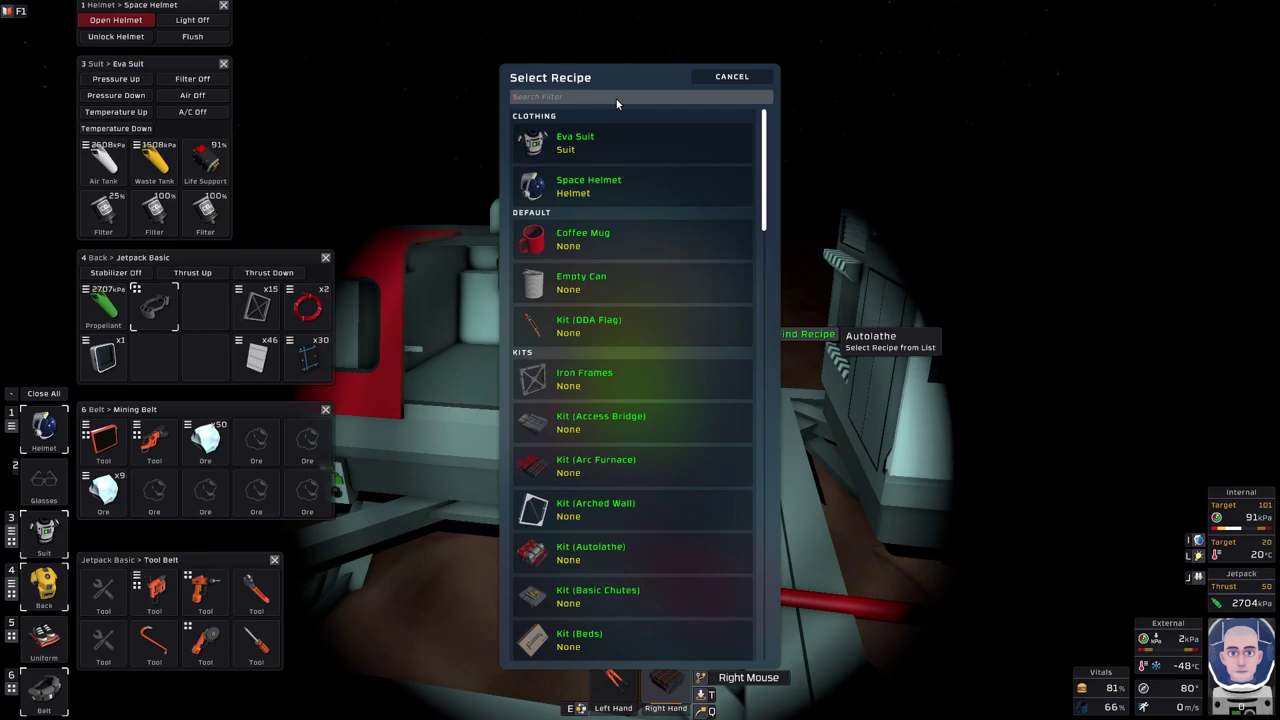
type("iron")
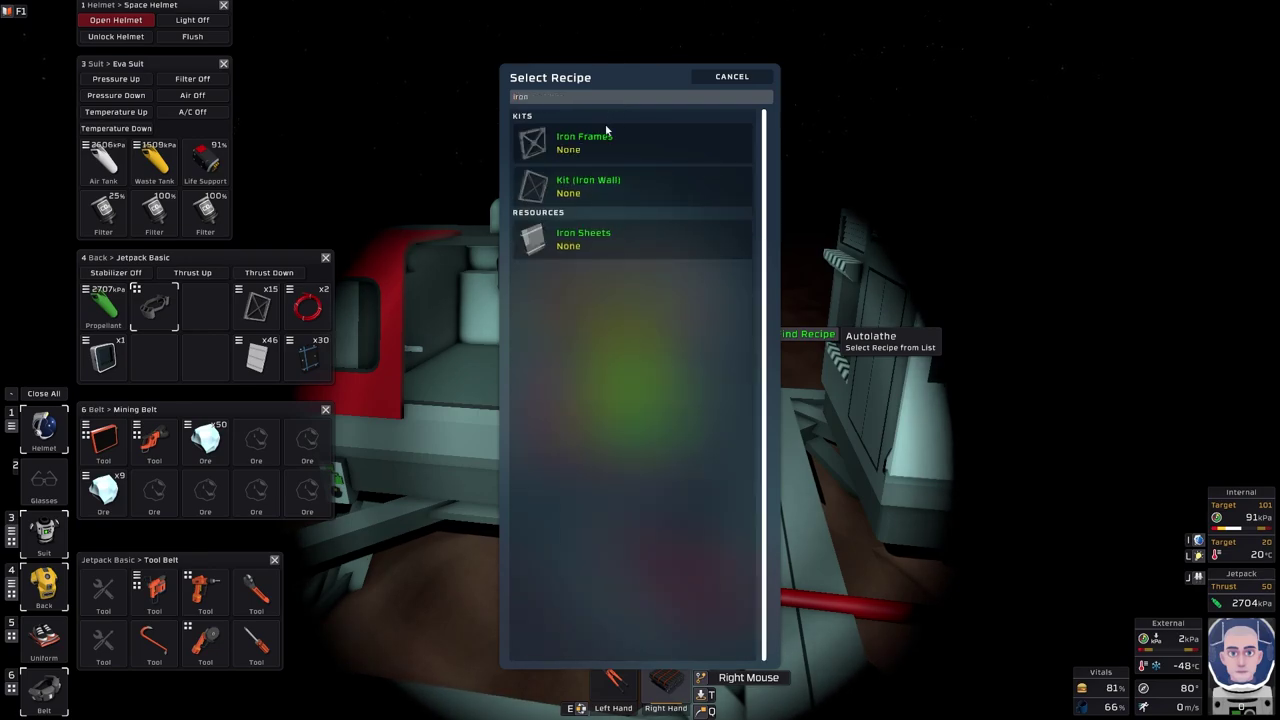
left_click(605, 143)
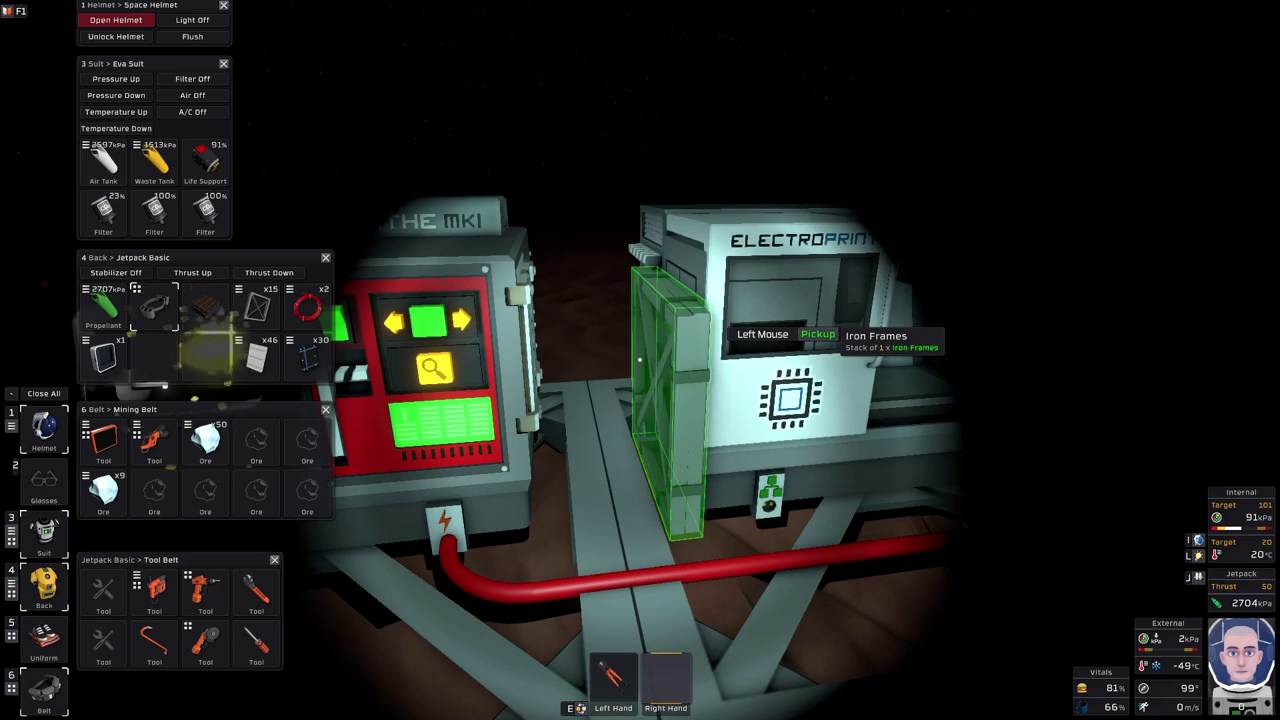
key("e")
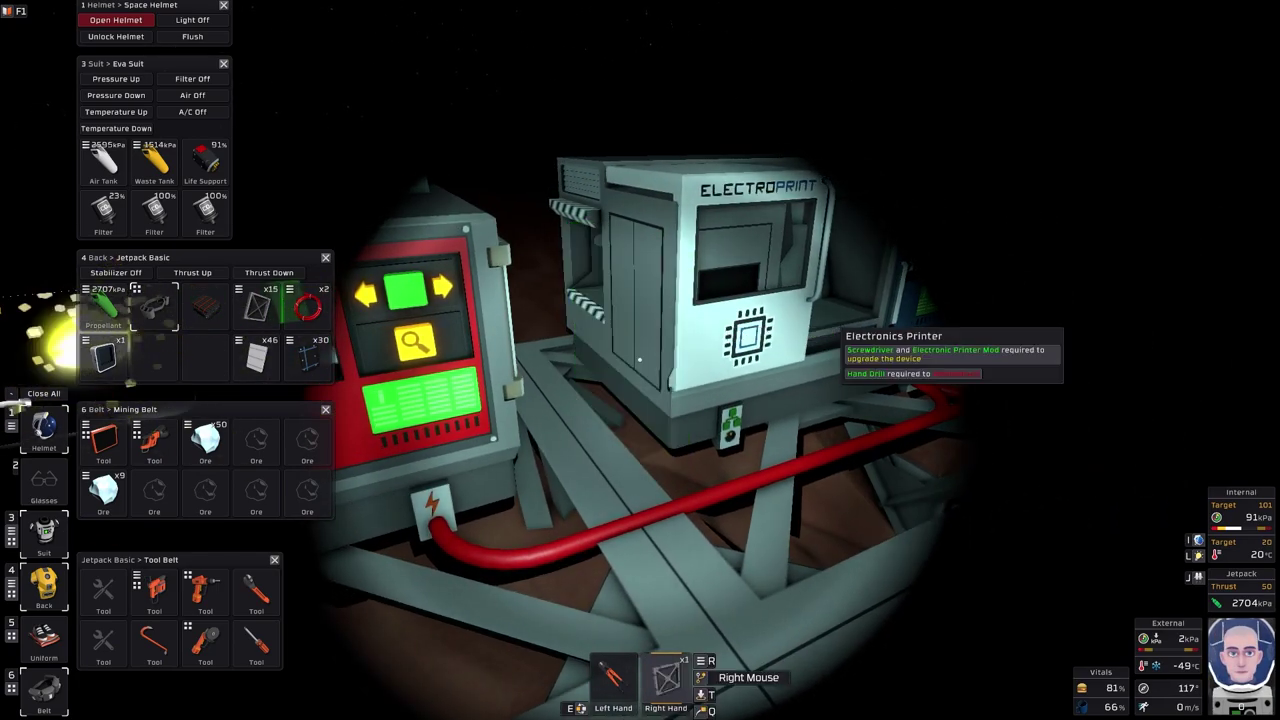
- Build the held iron frames onto the platform grid until the hand is empty
right_click(640, 360)
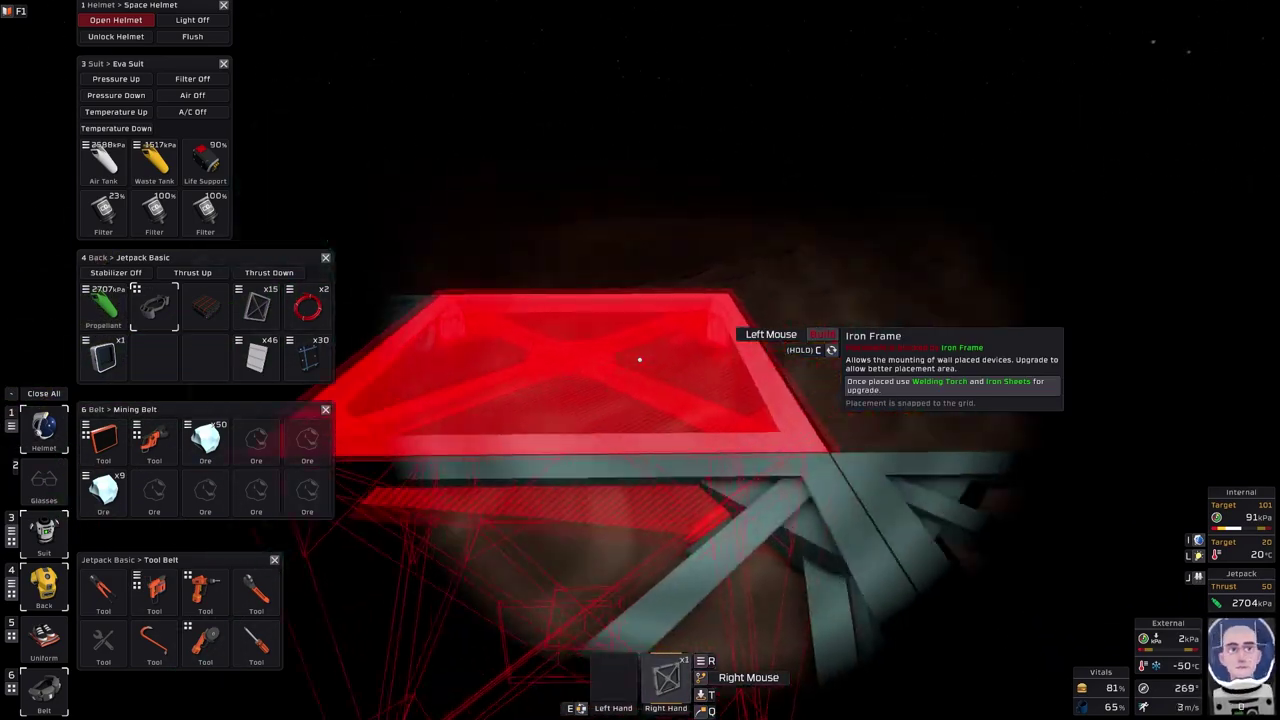
left_click(640, 360)
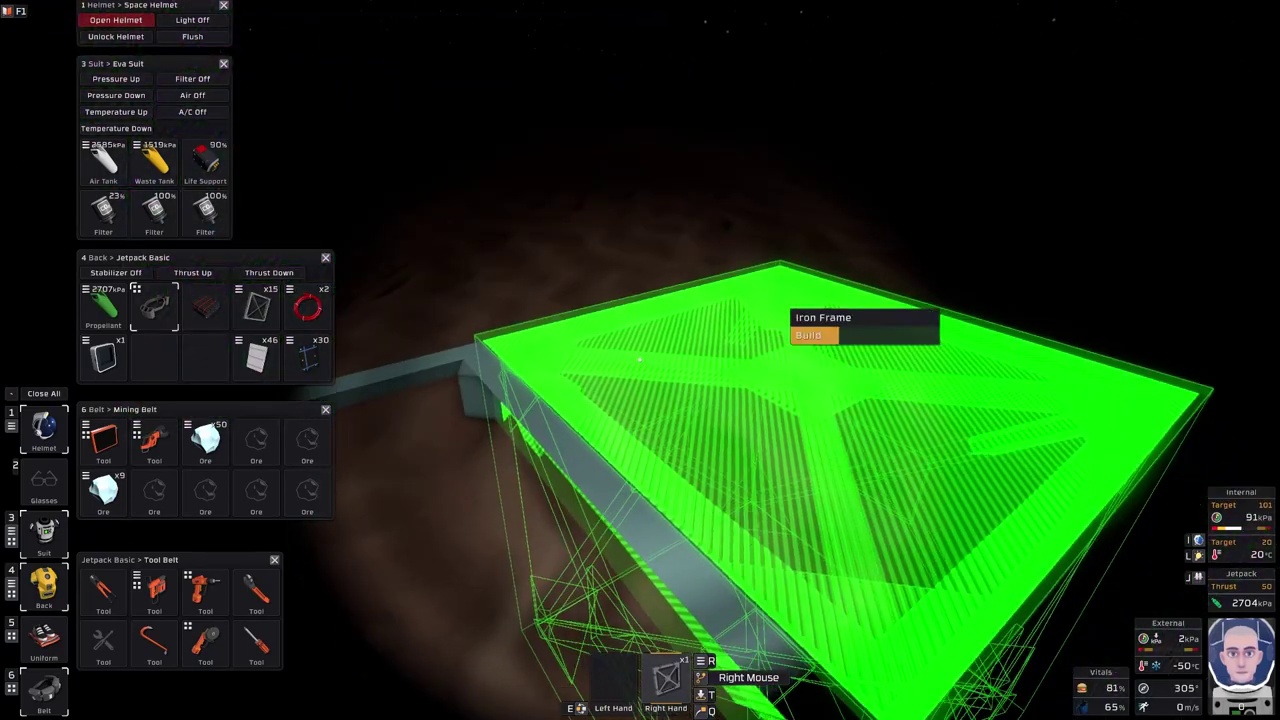
left_click(640, 360)
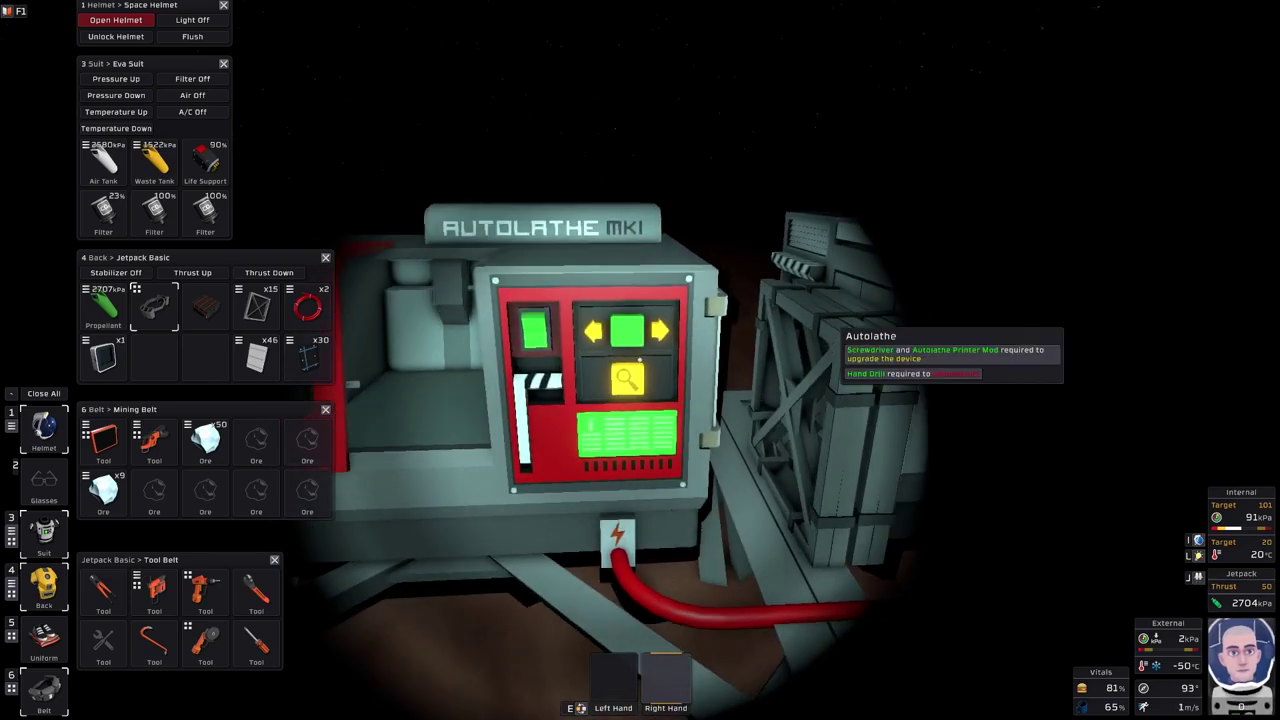
- Reprint Iron Frames at the autolathe and build two more on the platform
left_click(640, 360)
left_click(638, 96)
type("iron")
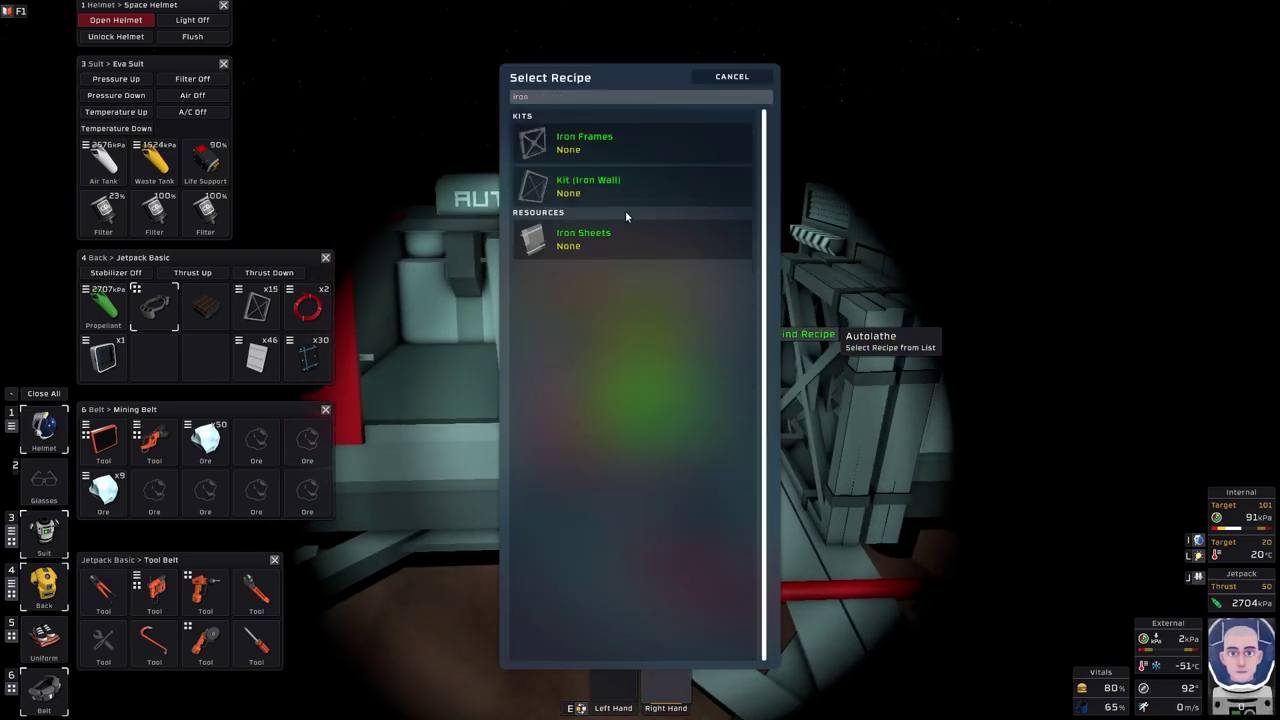
left_click(625, 238)
left_click(640, 360)
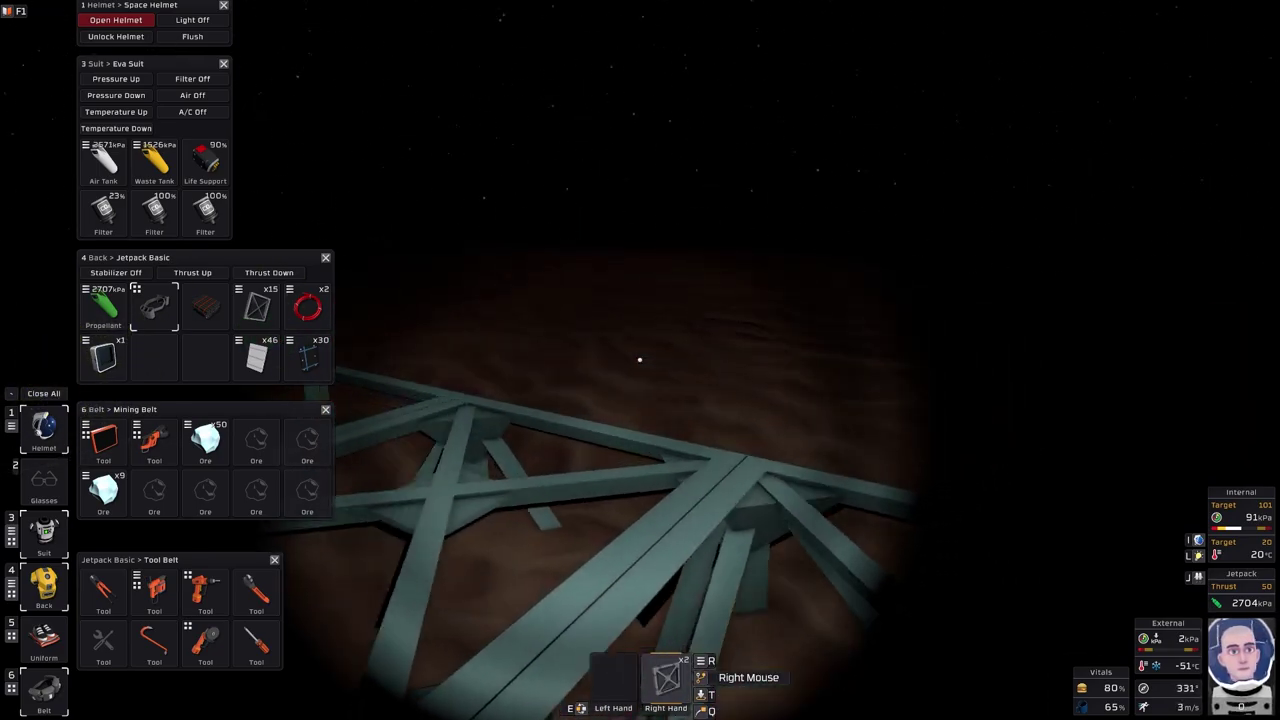
right_click(640, 360)
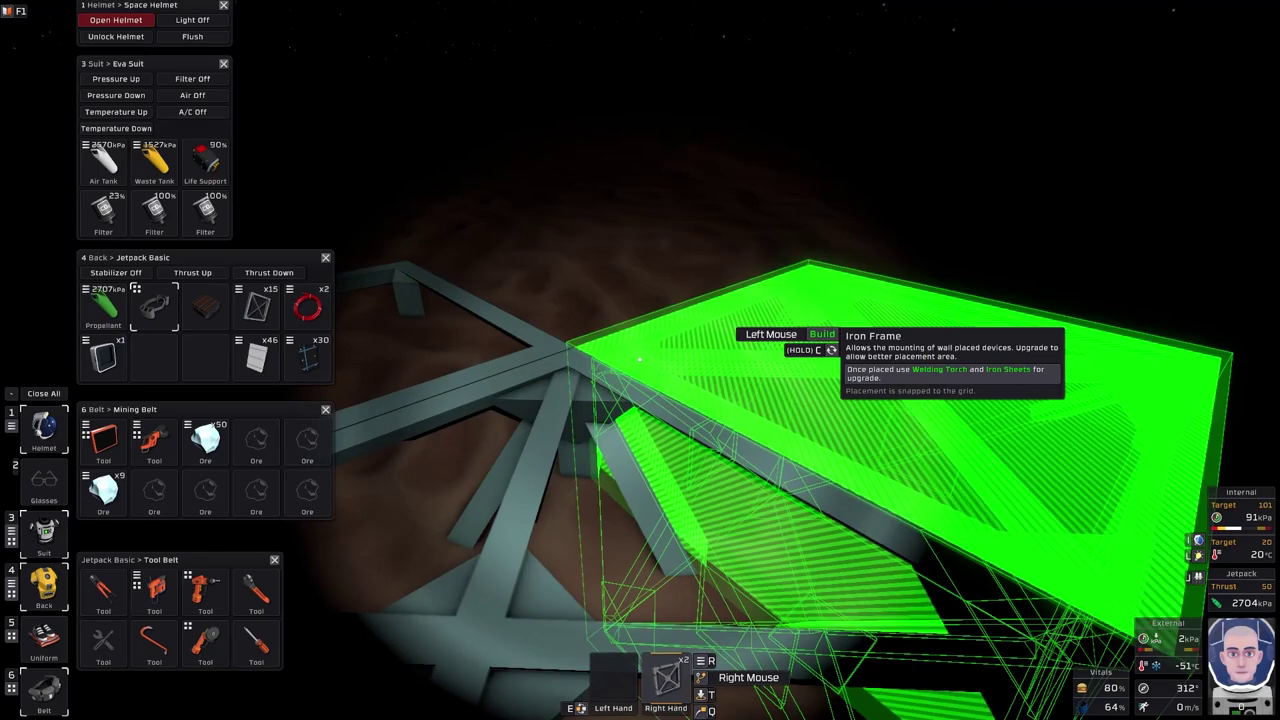
left_click(640, 360)
left_click(640, 360)
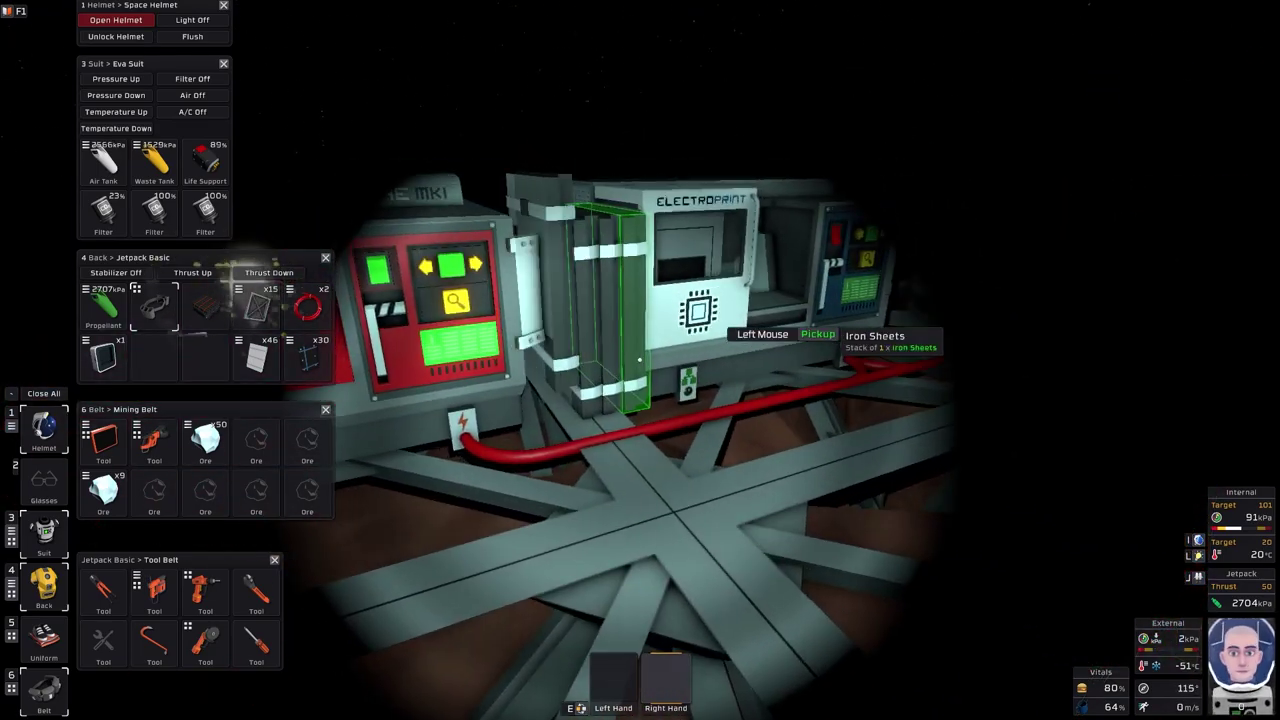
- Turn on the helmet light and collect nine iron sheets from the printer
left_click(640, 360)
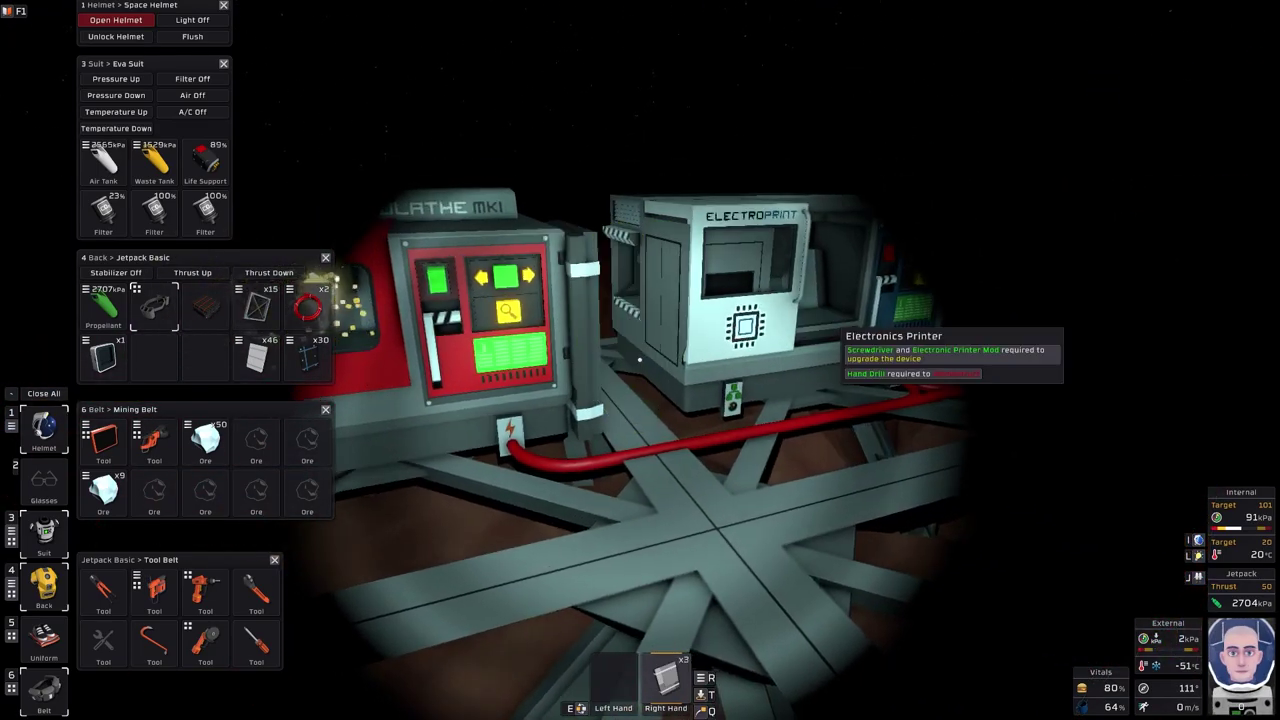
left_click(640, 360)
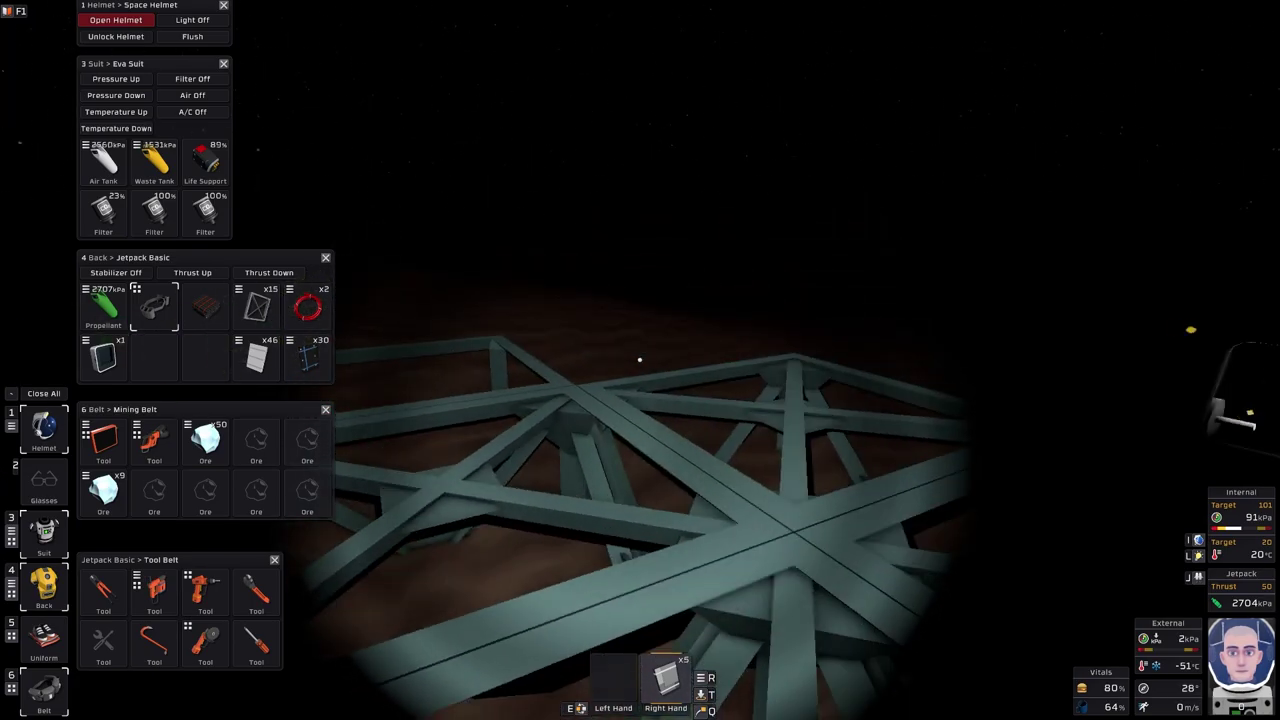
key("l")
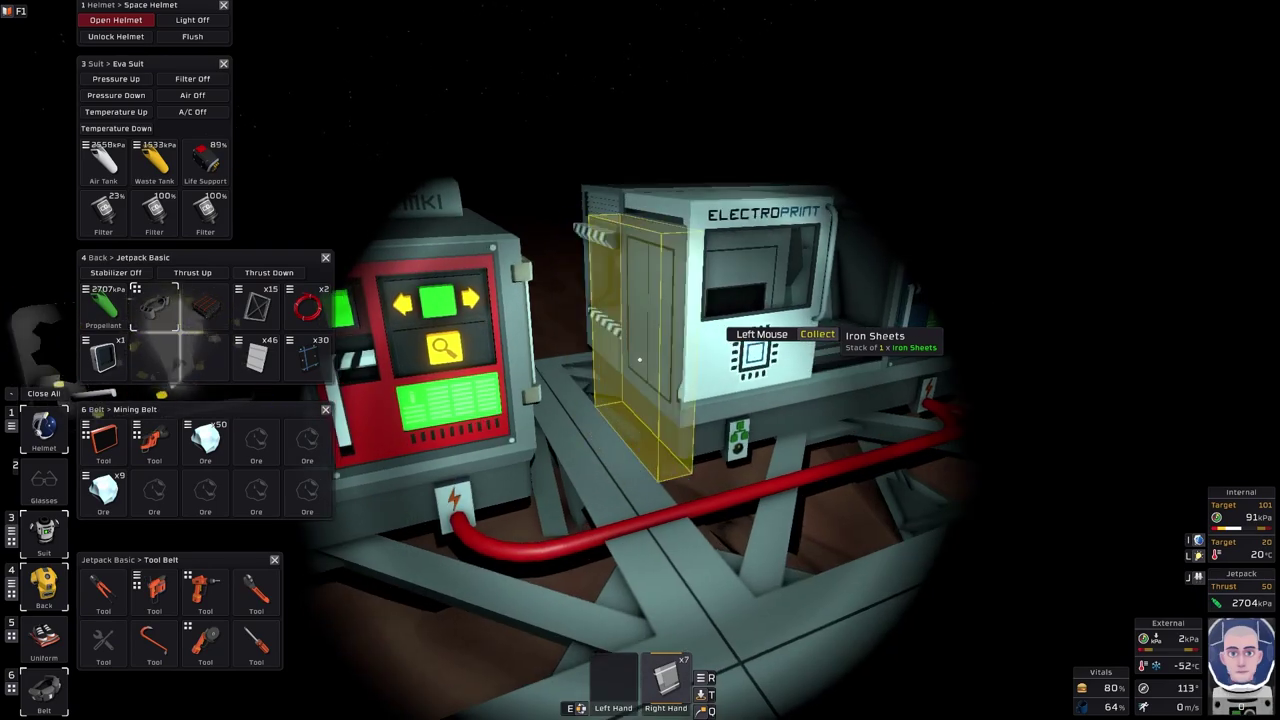
left_click(540, 330)
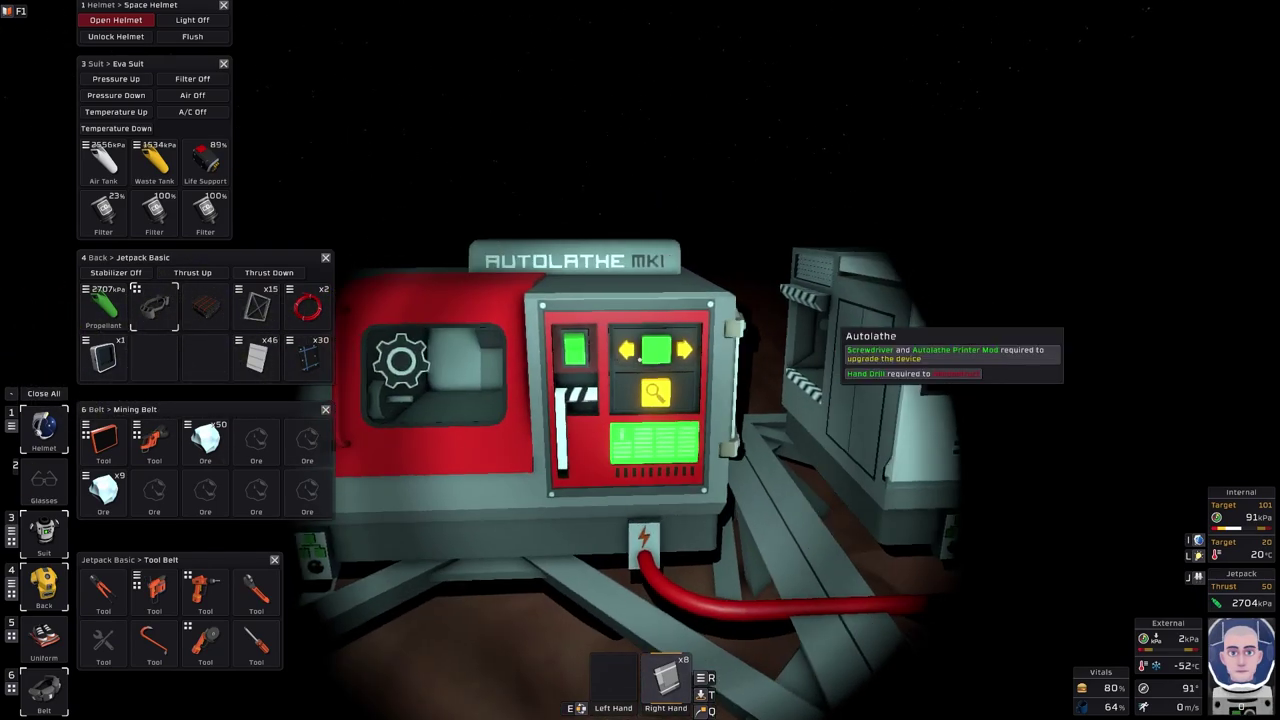
left_click(640, 360)
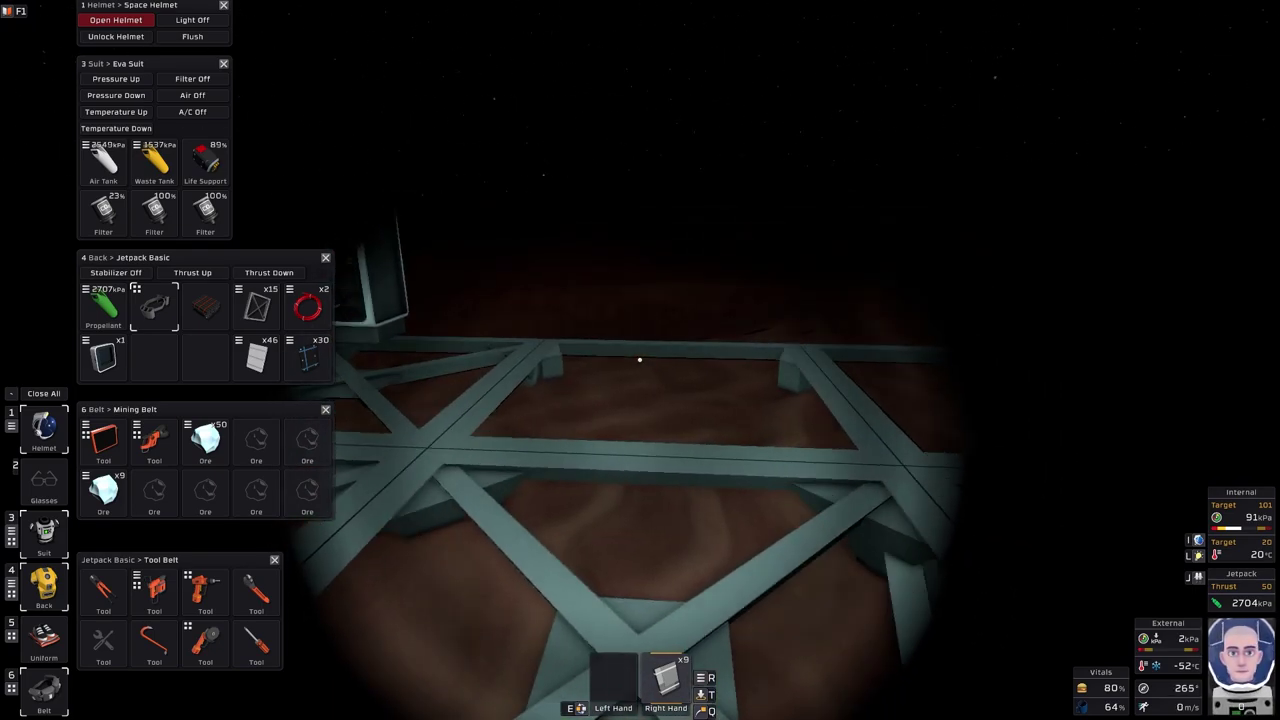
- Weld iron sheets onto four platform iron frames using the welding torch
left_click(613, 684)
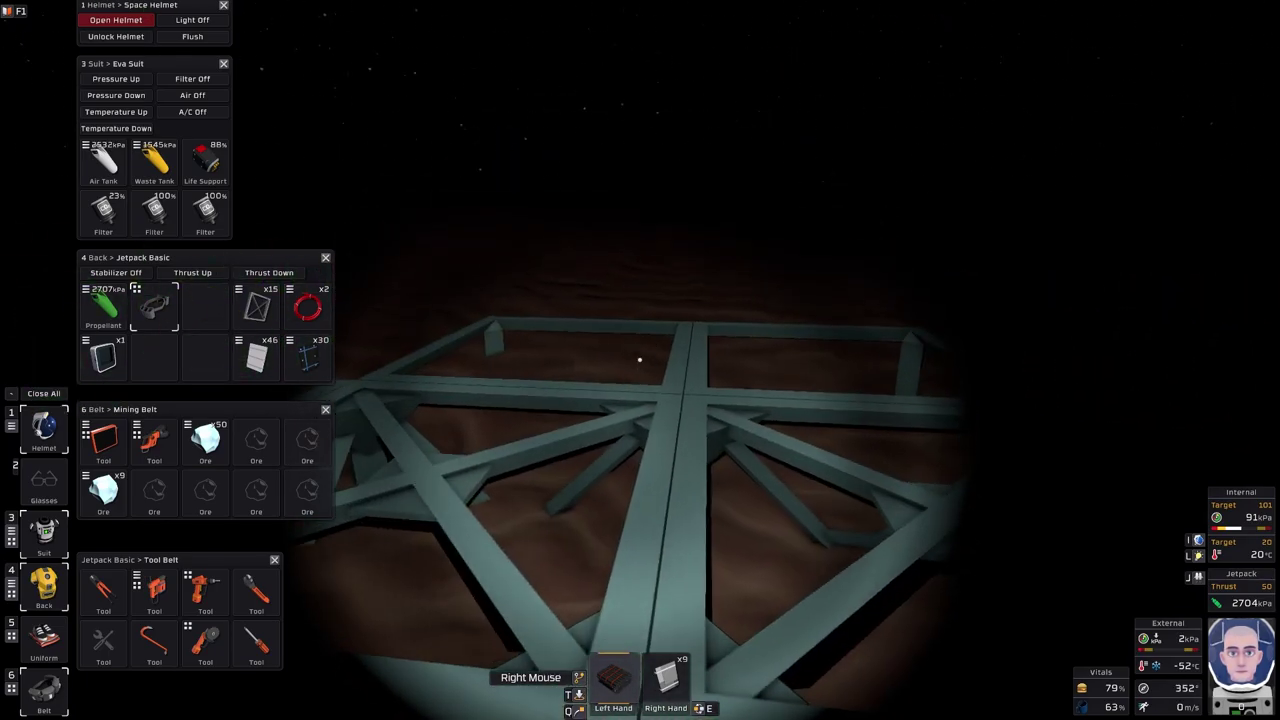
key("alt")
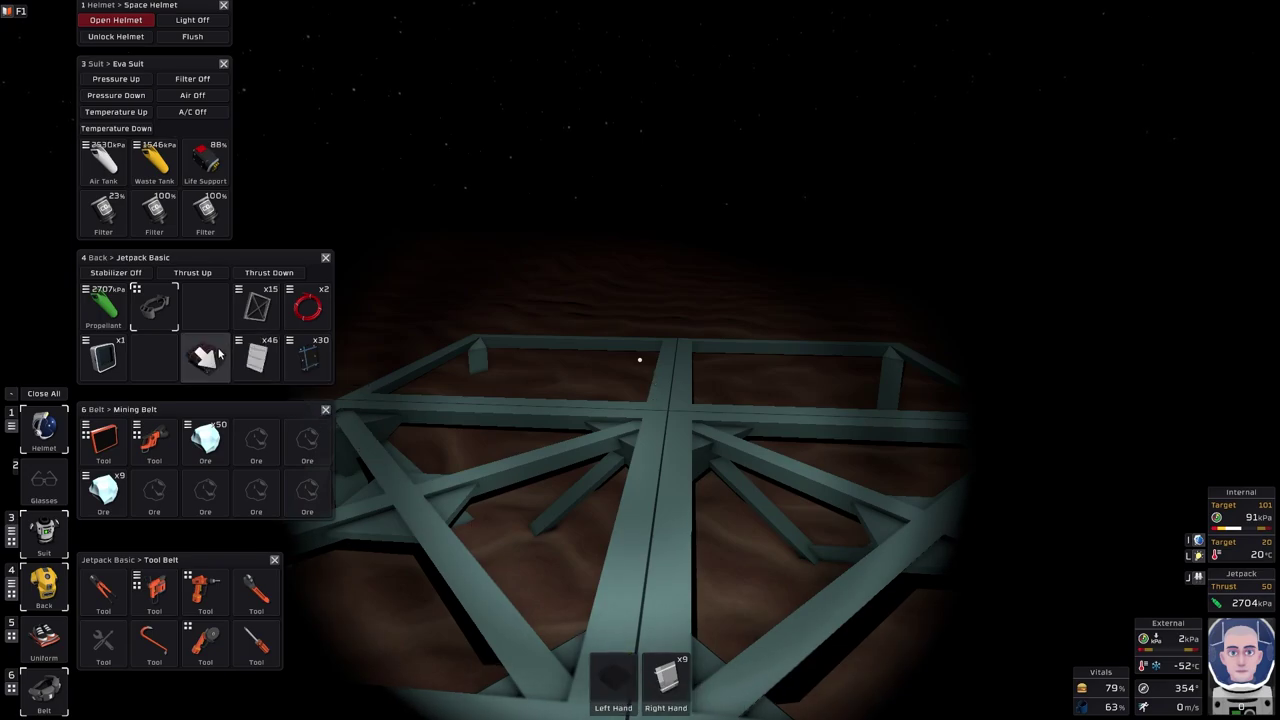
scroll(640, 400, "down", 3)
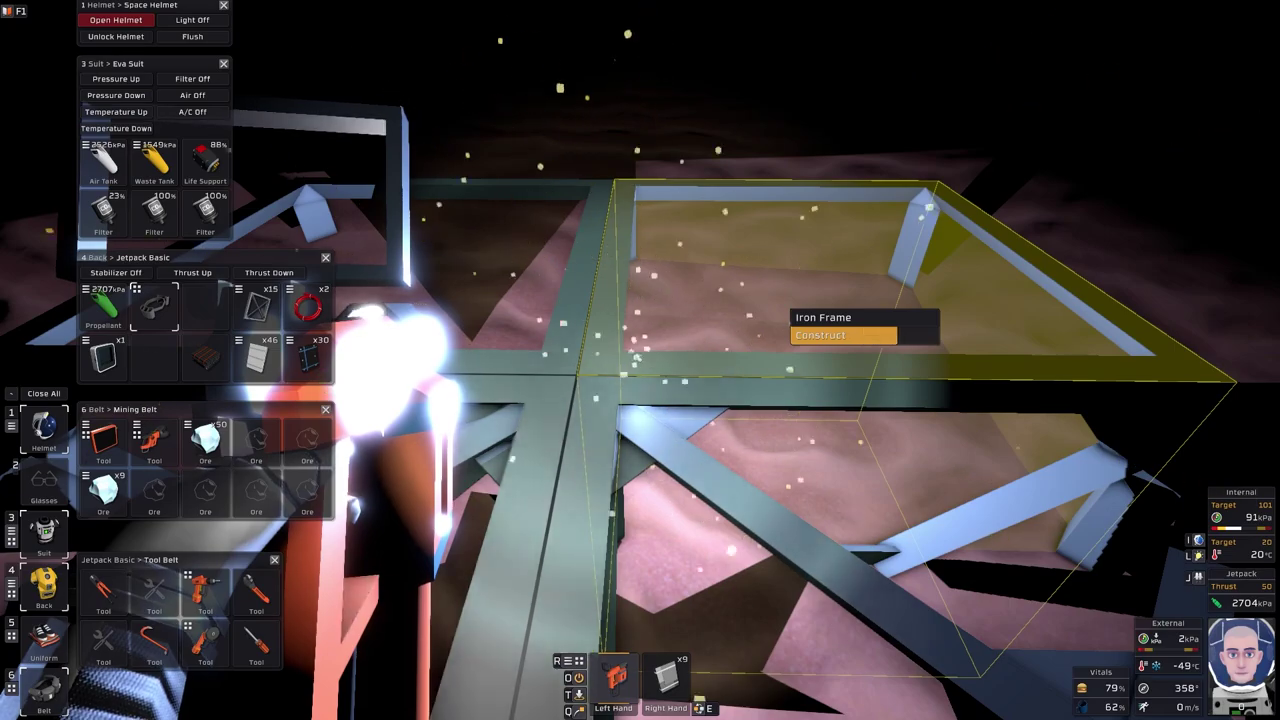
left_click(640, 360)
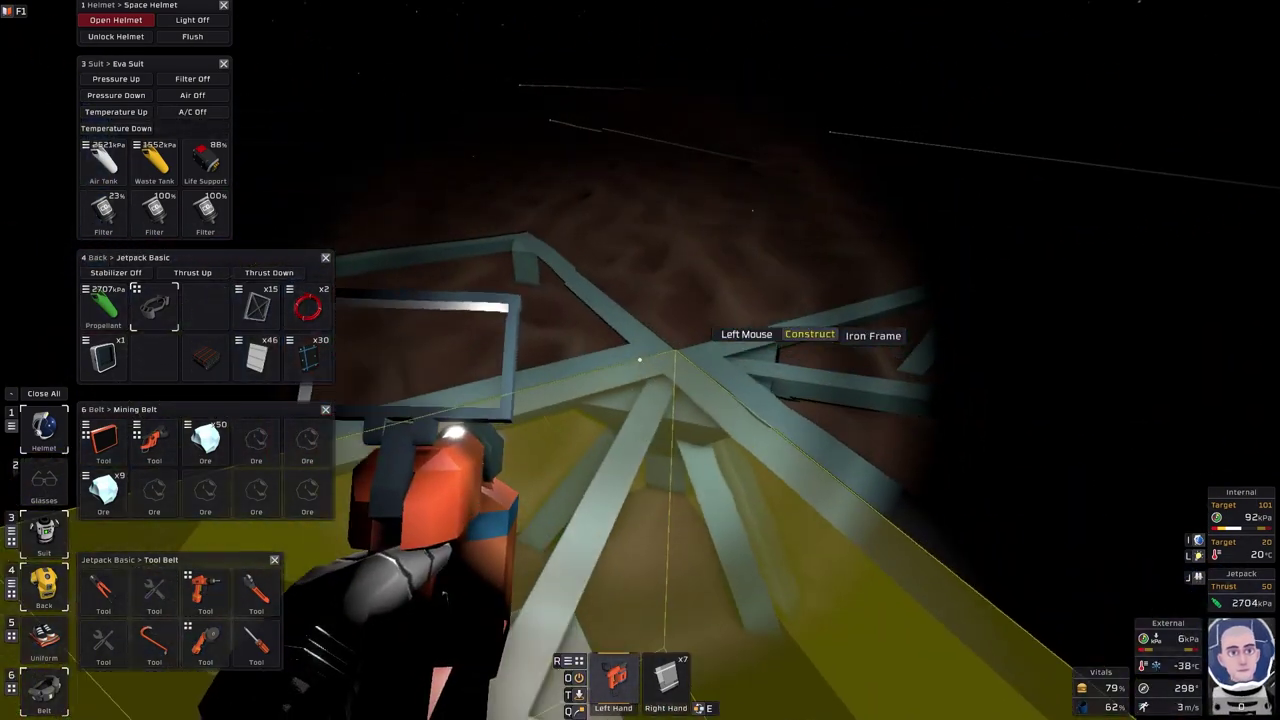
left_click(640, 360)
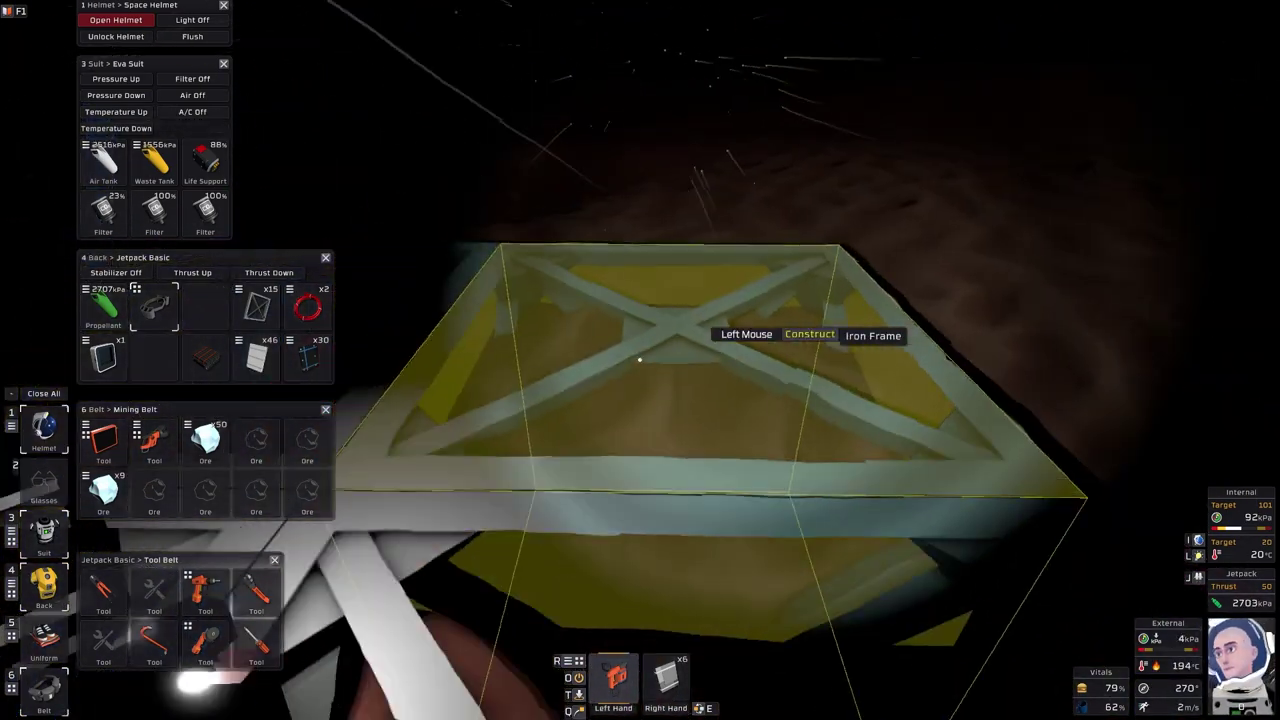
left_click(640, 360)
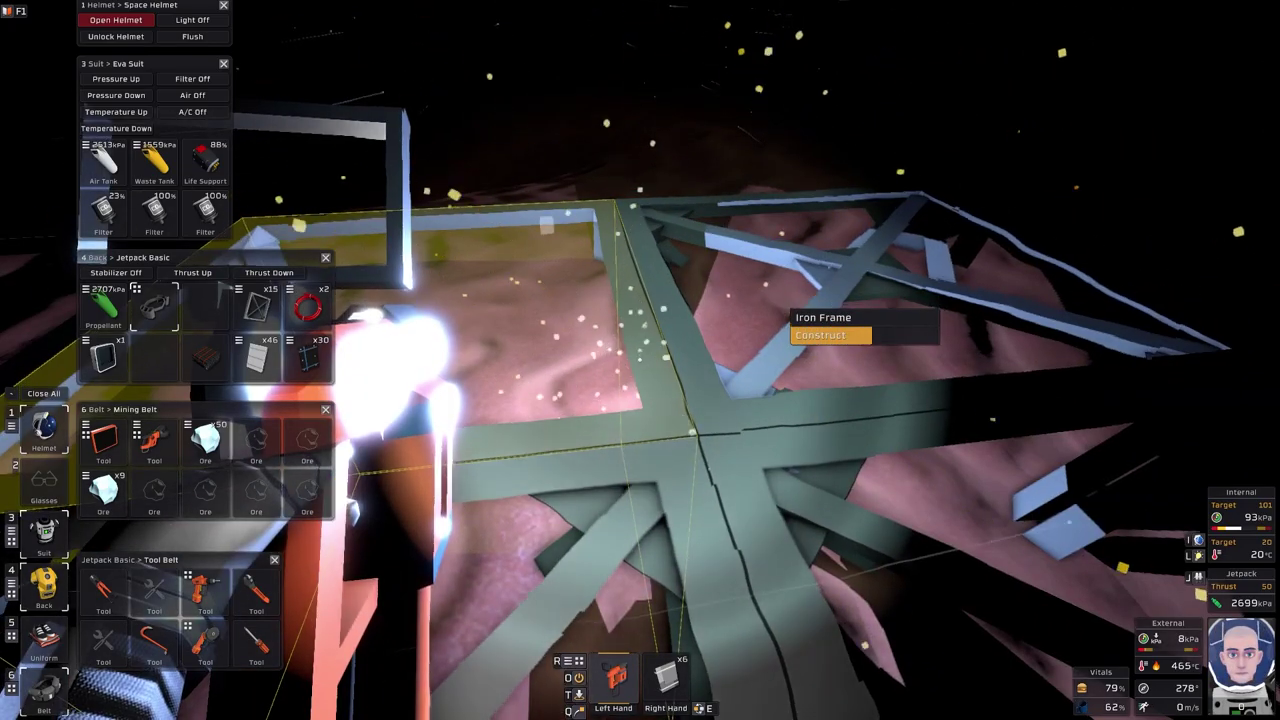
left_click(640, 360)
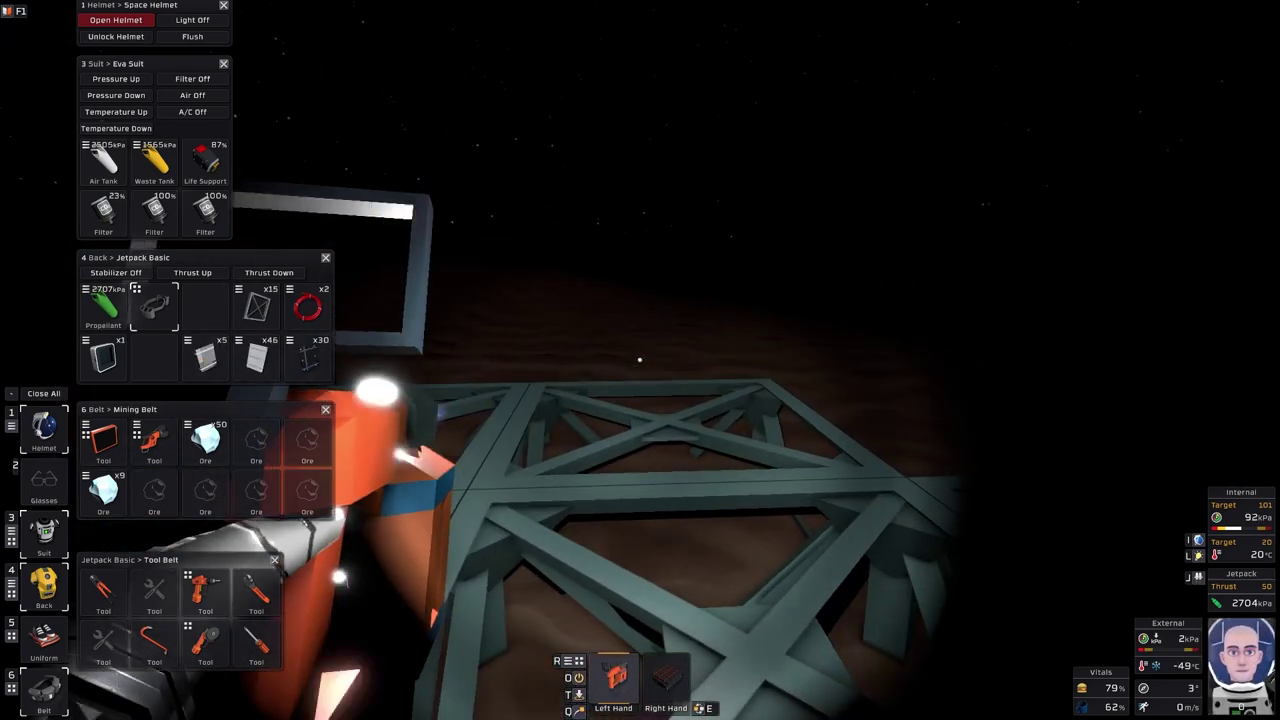
- Rotate the furnace kit upright and place it on the welded frame platform
key("Right_Mouse")
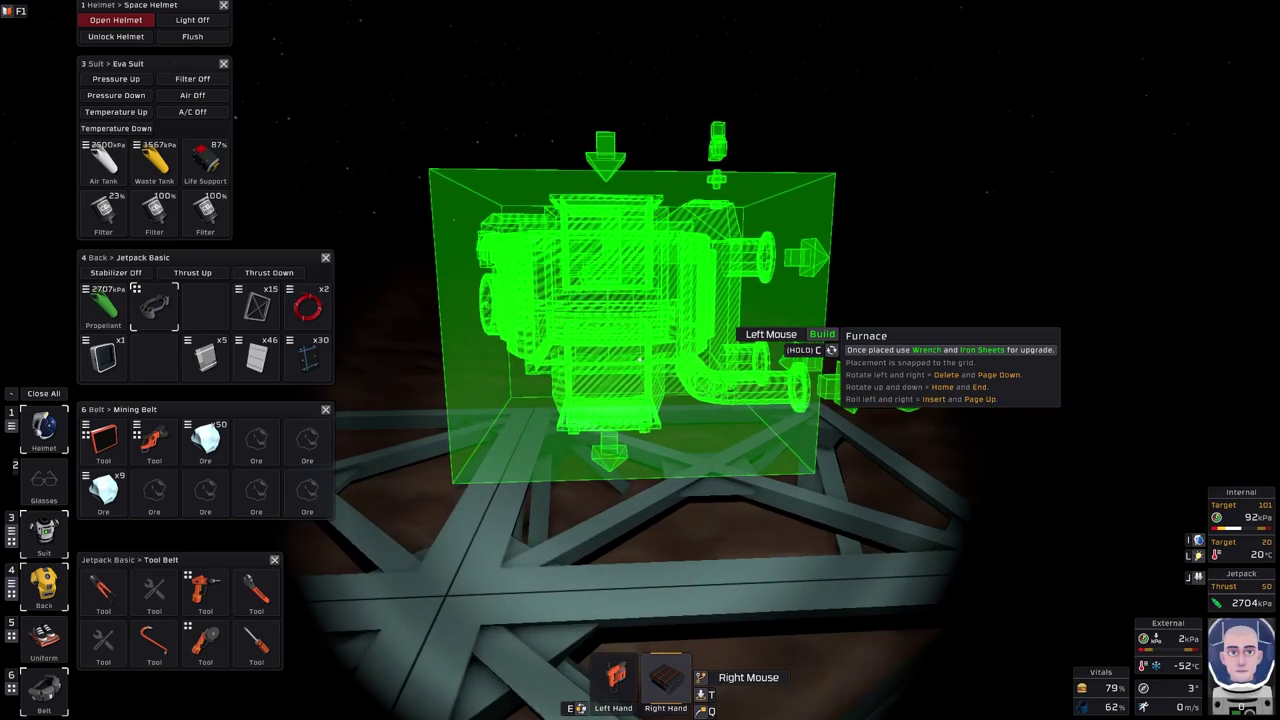
key("Delete")
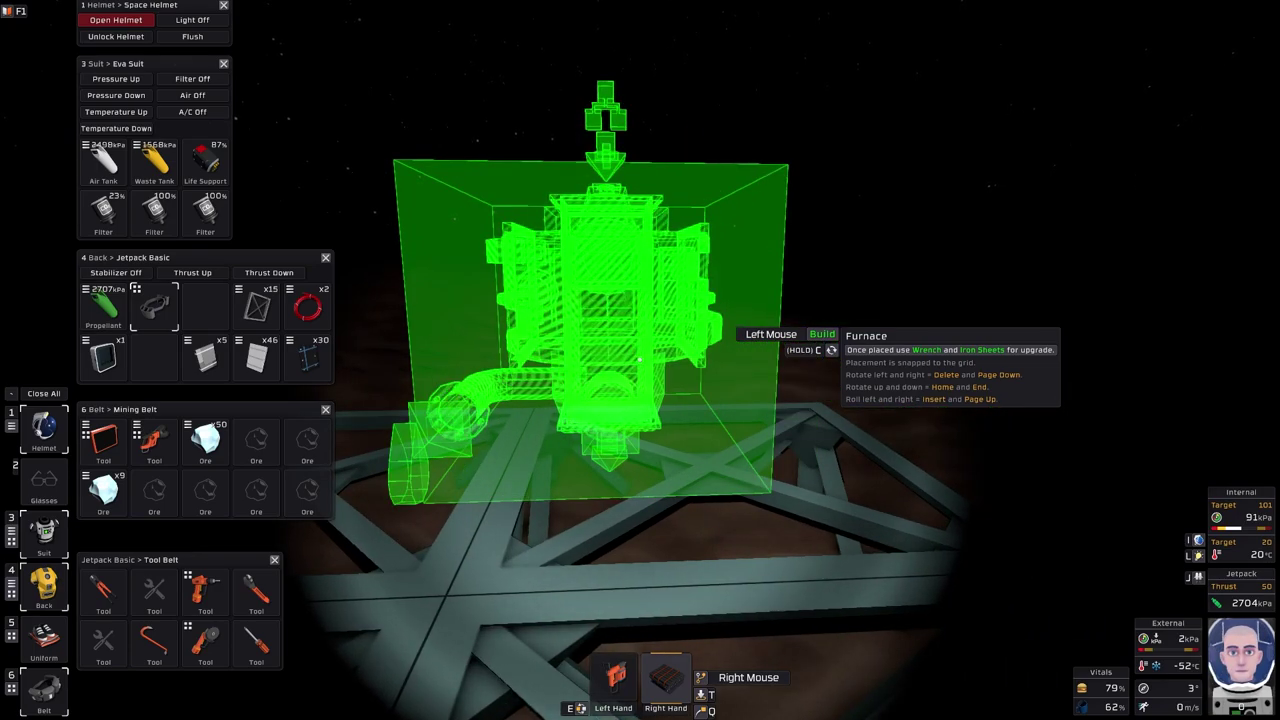
key("Delete")
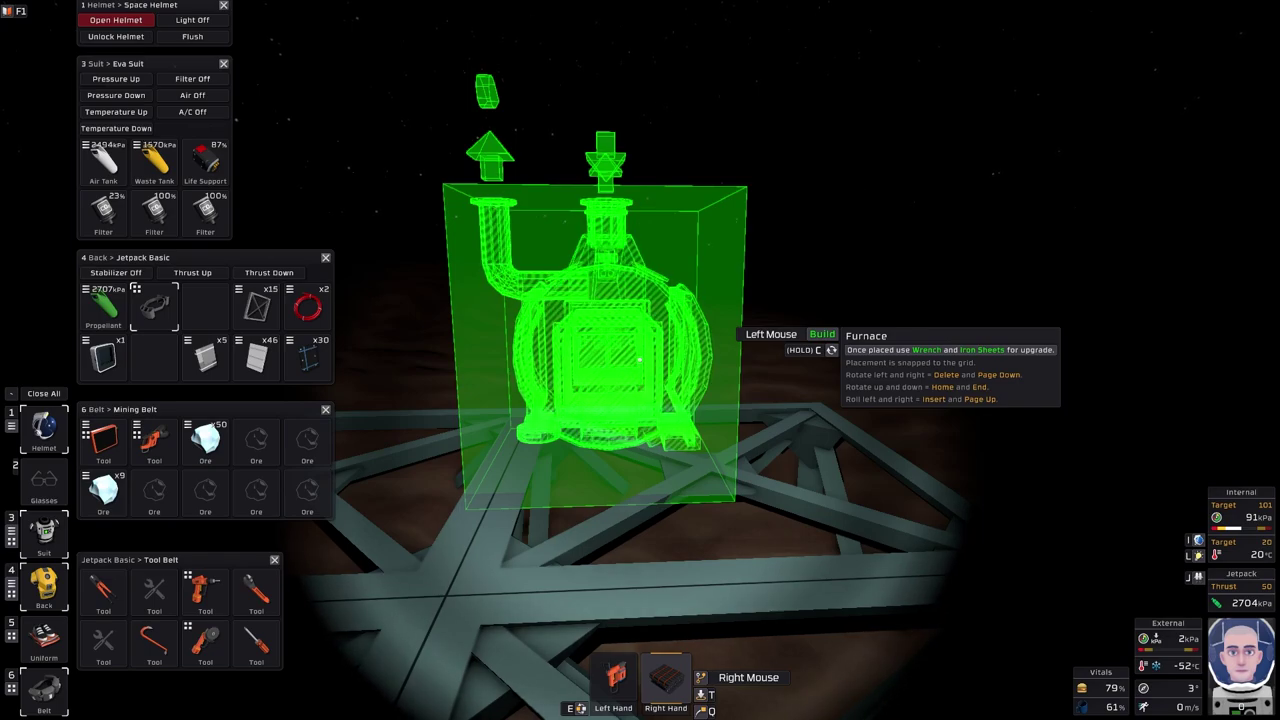
key("Home")
key("Home")
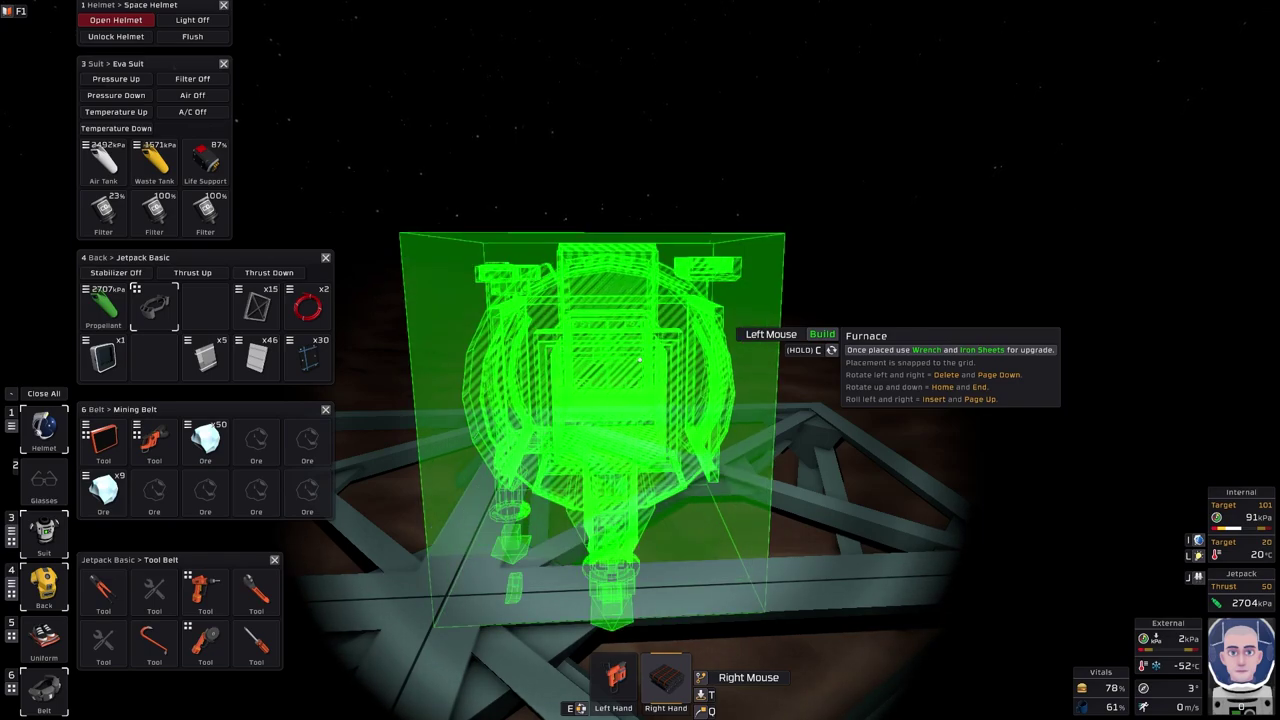
key("Insert")
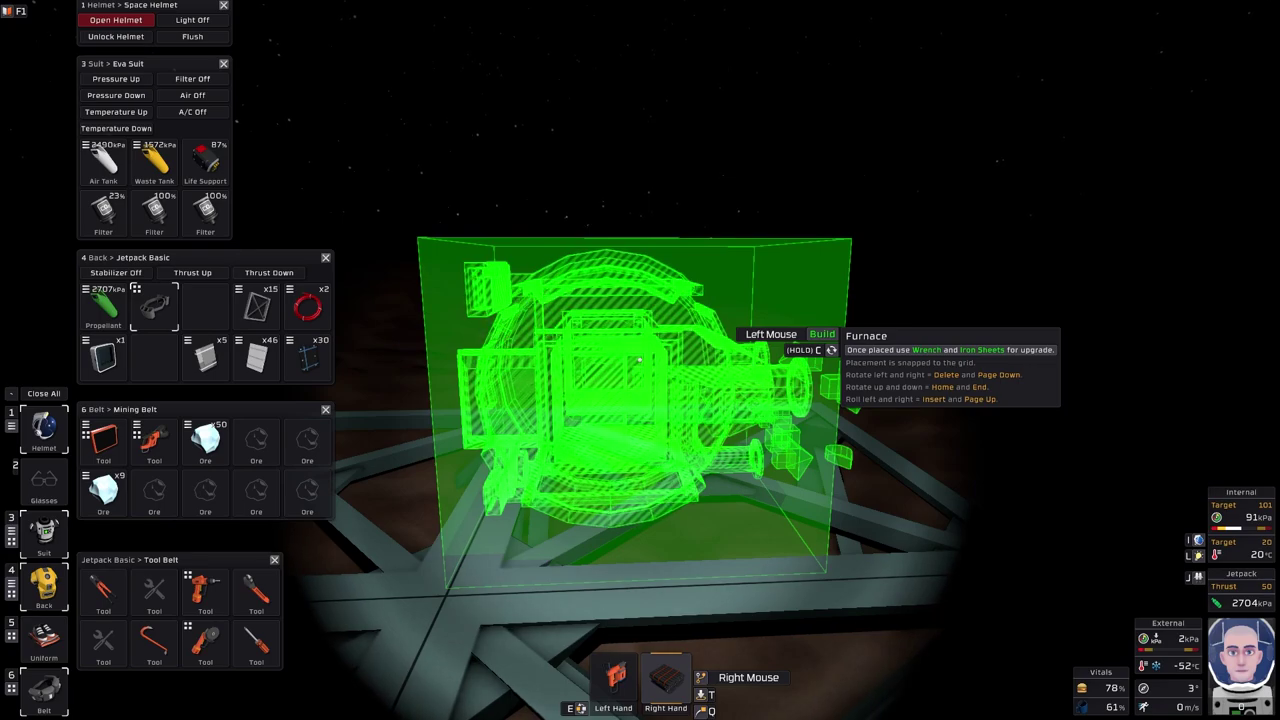
key("Page_Down")
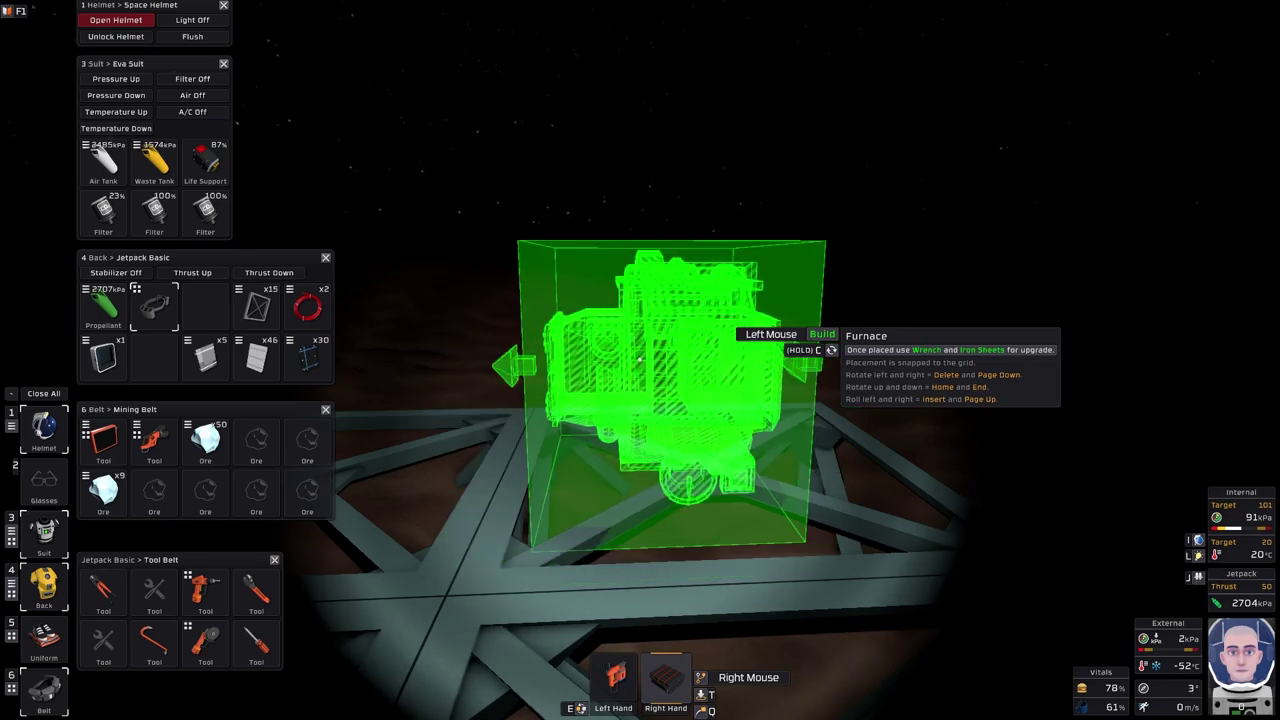
key("Page_Down")
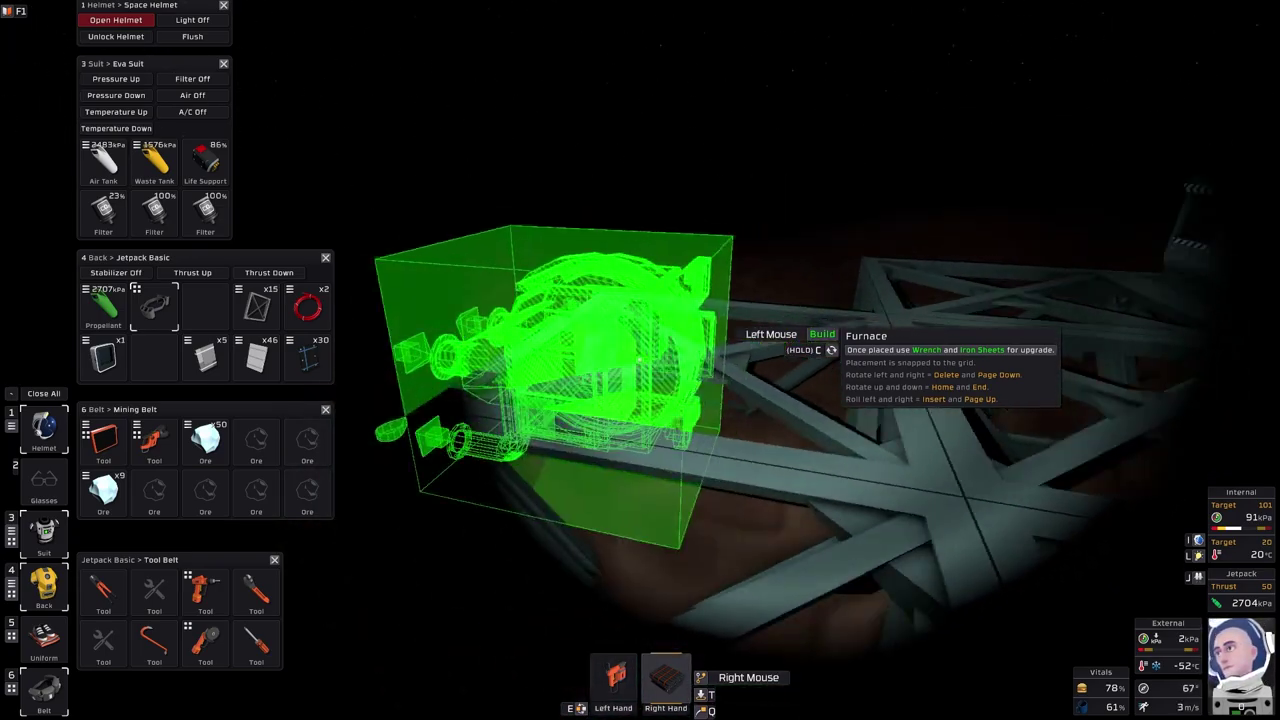
key("Page_Down")
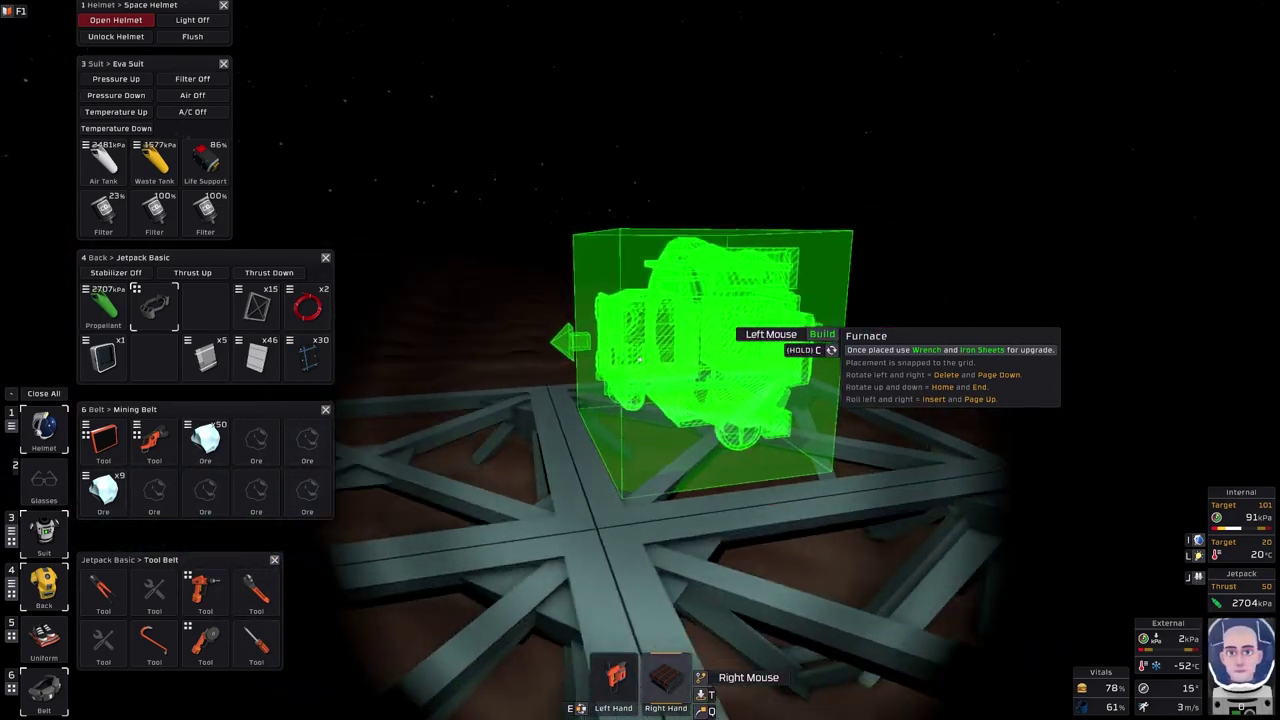
key("Page_Down")
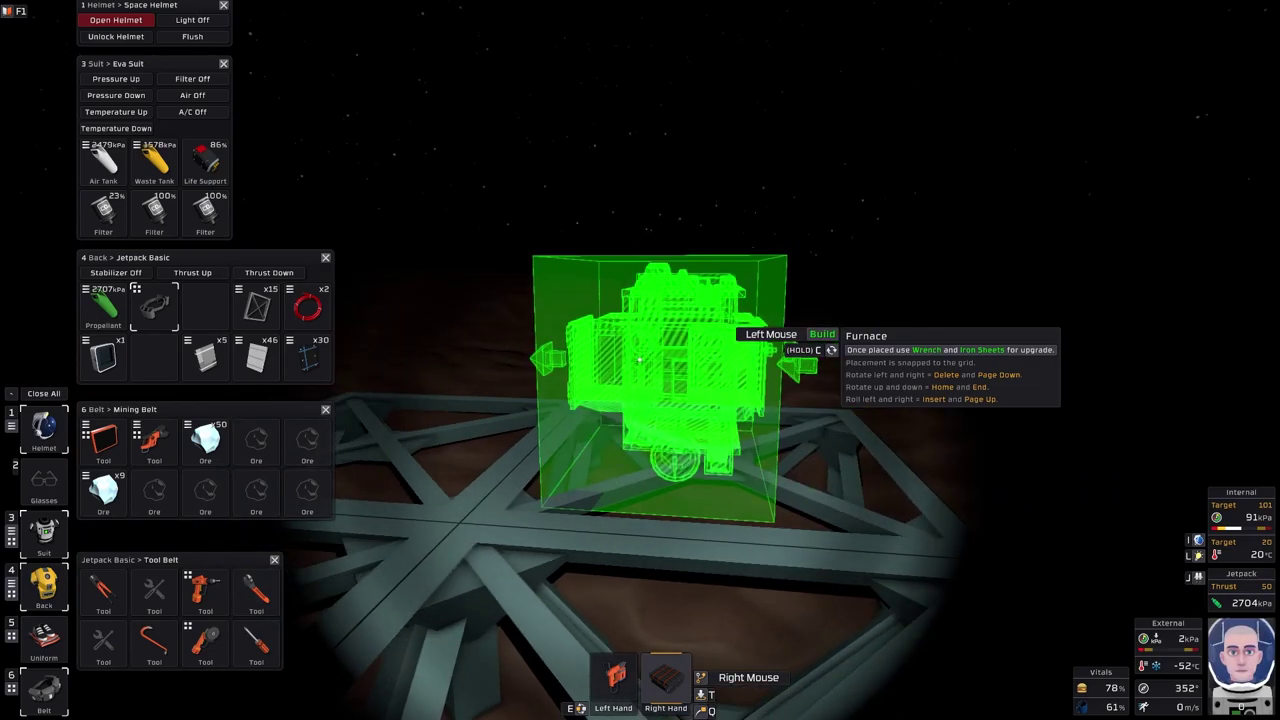
left_click(640, 360)
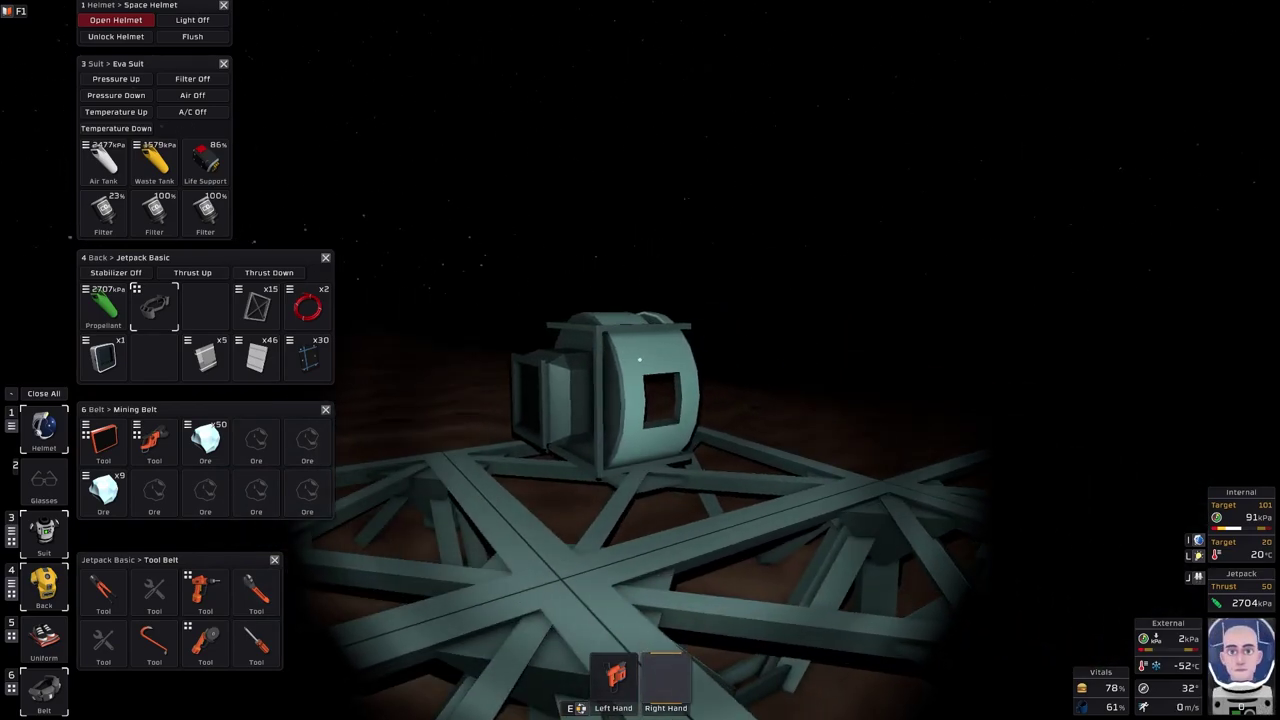
key("w")
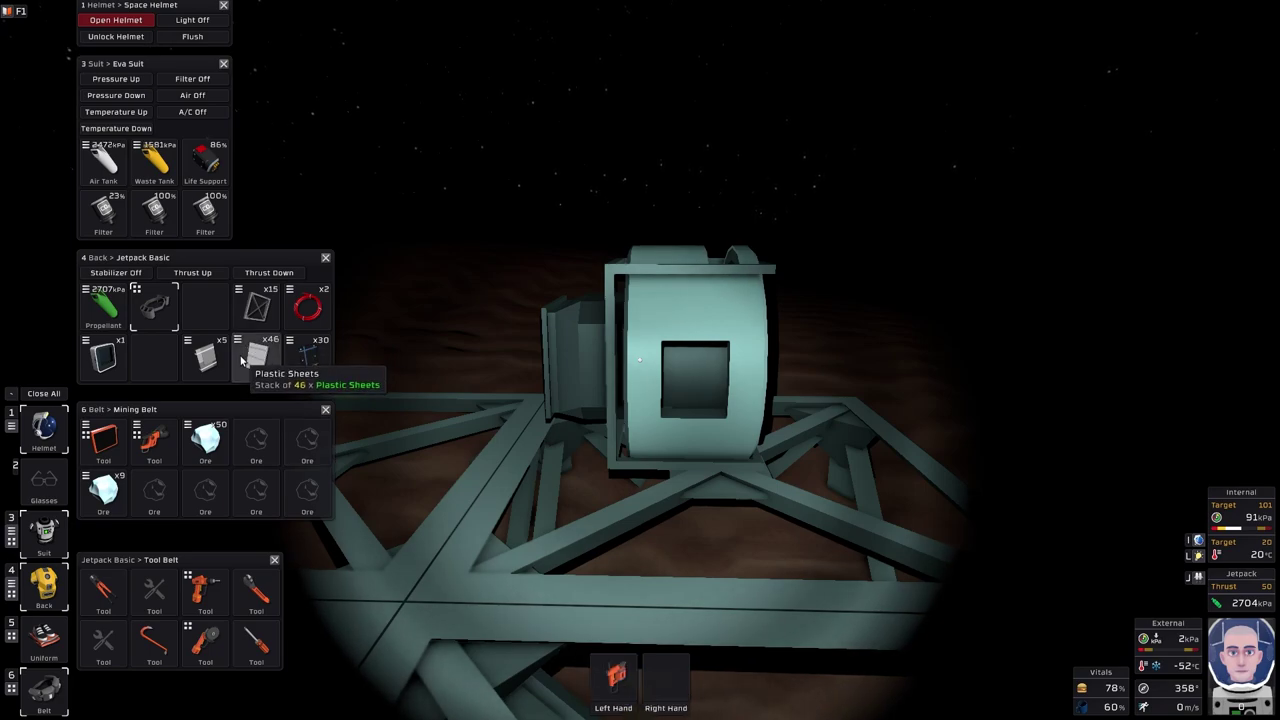
key("alt")
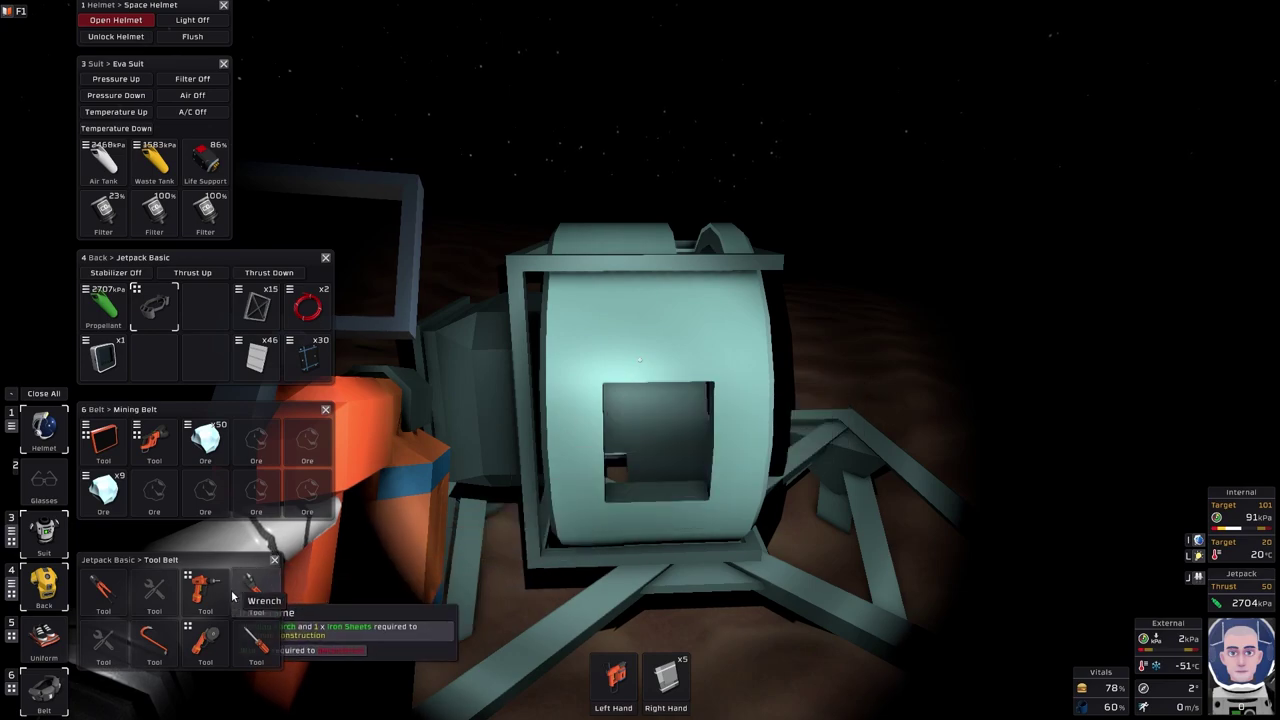
- Complete the furnace with iron sheets and return the held tool to the belt
left_click(640, 360)
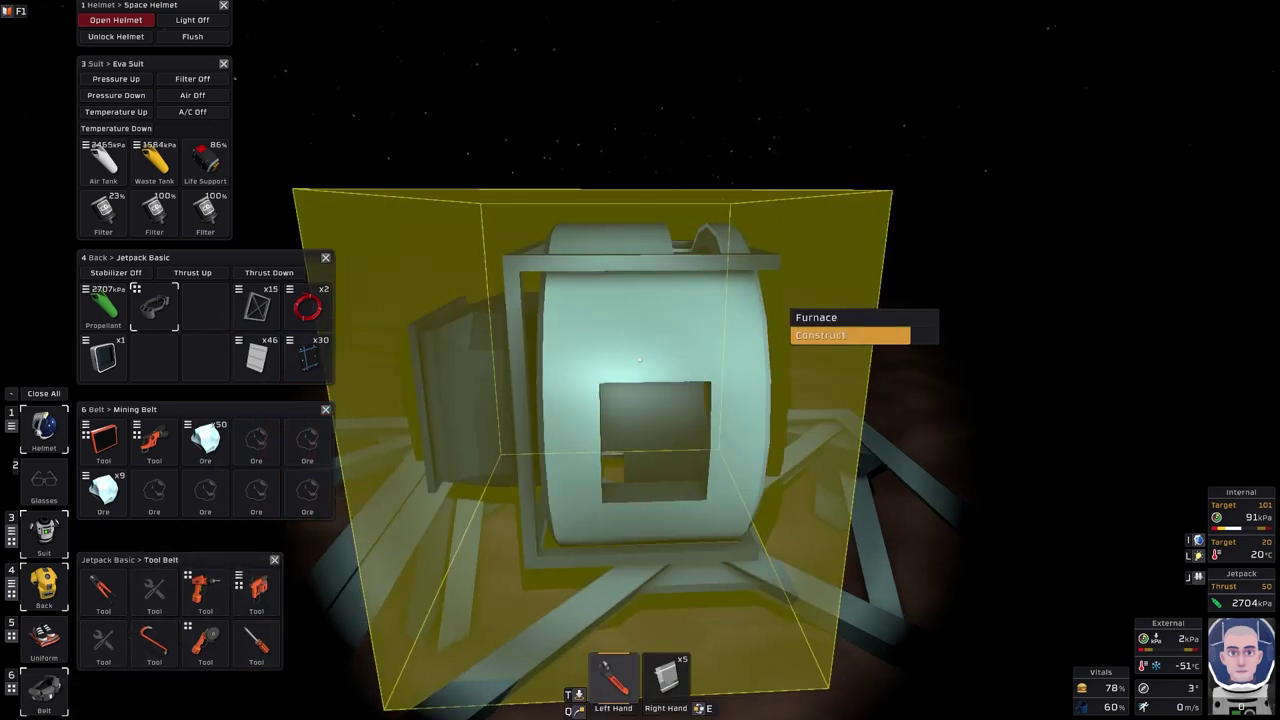
key("alt")
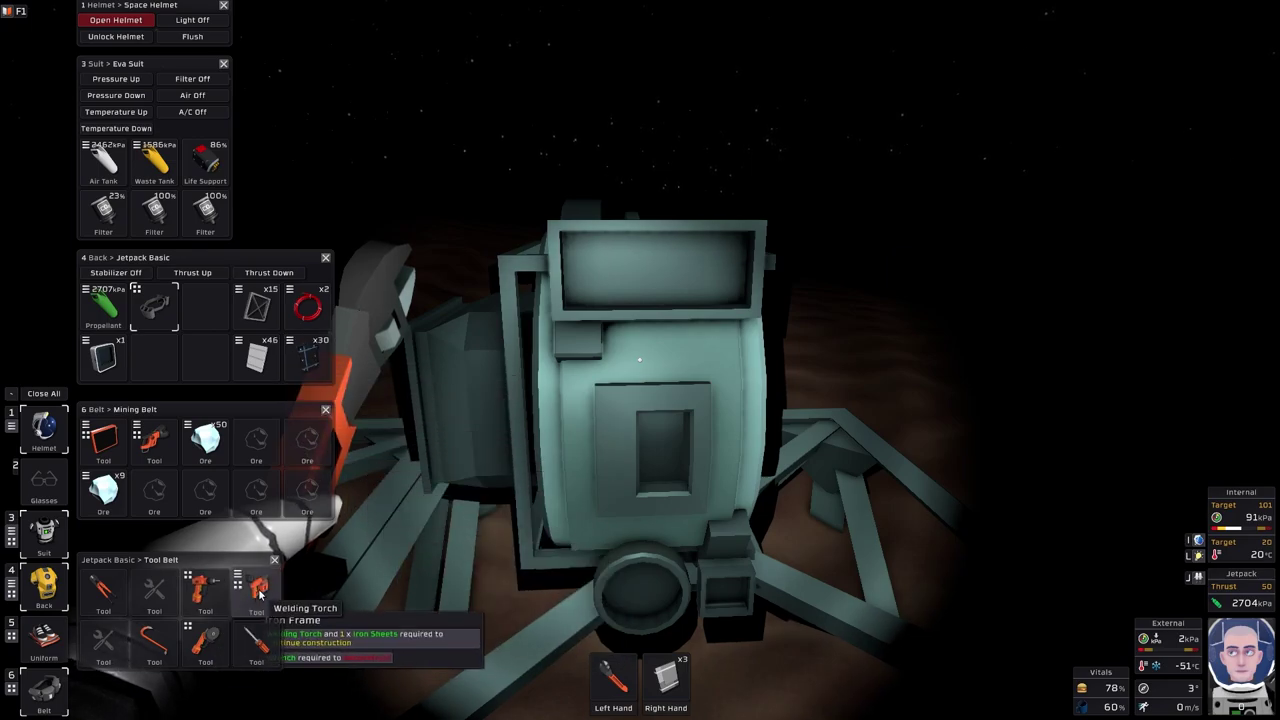
key("alt")
left_click(640, 360)
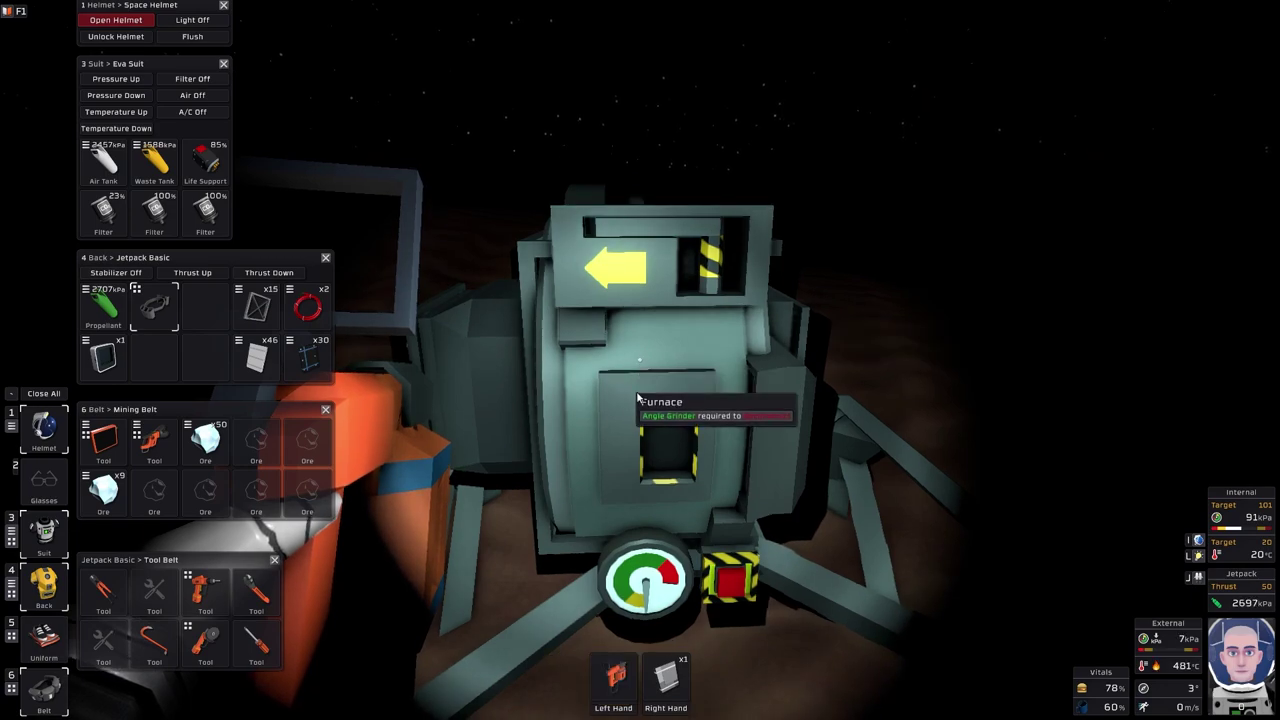
left_click(163, 589)
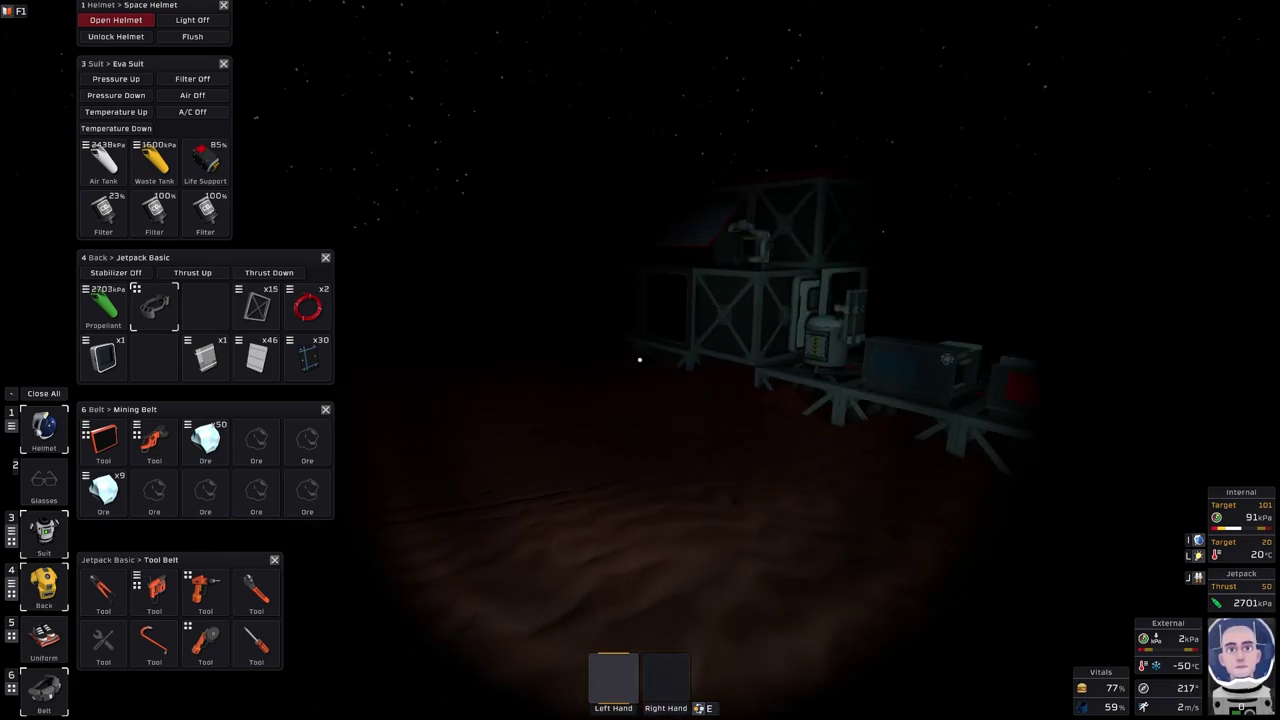
- Walk to the ore field and equip the mining drill in the left hand
key("w")
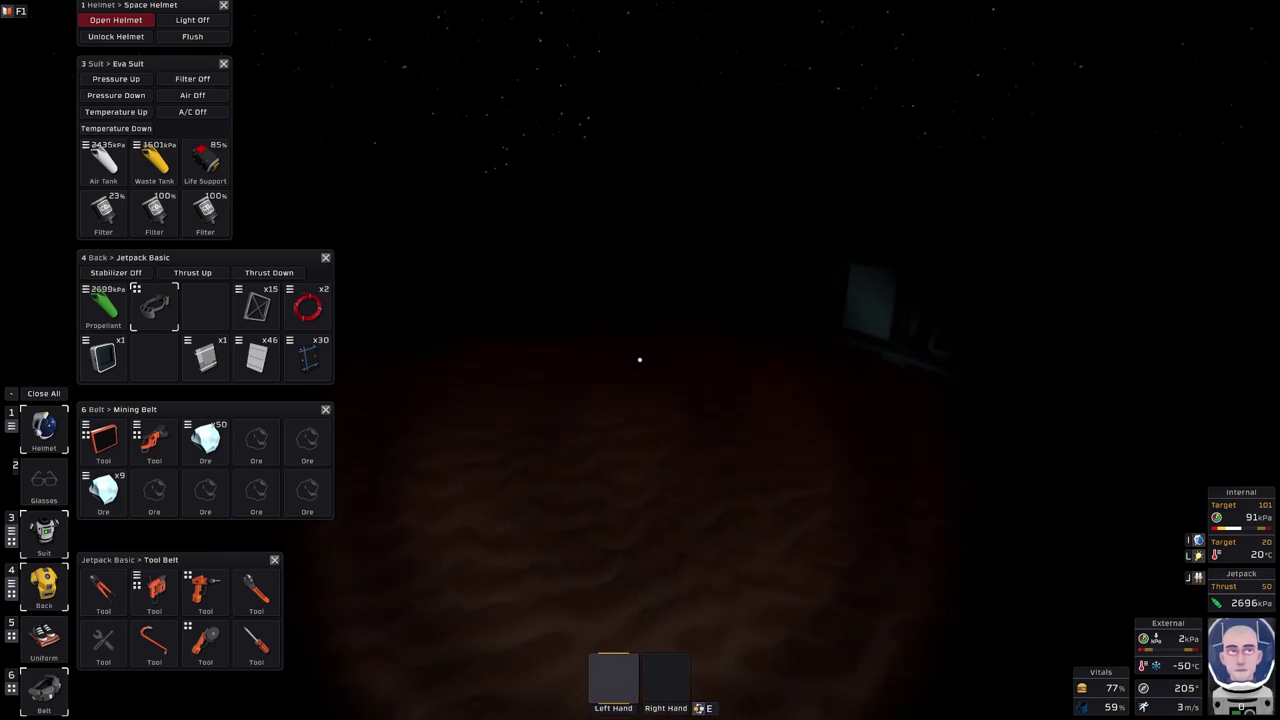
key("w")
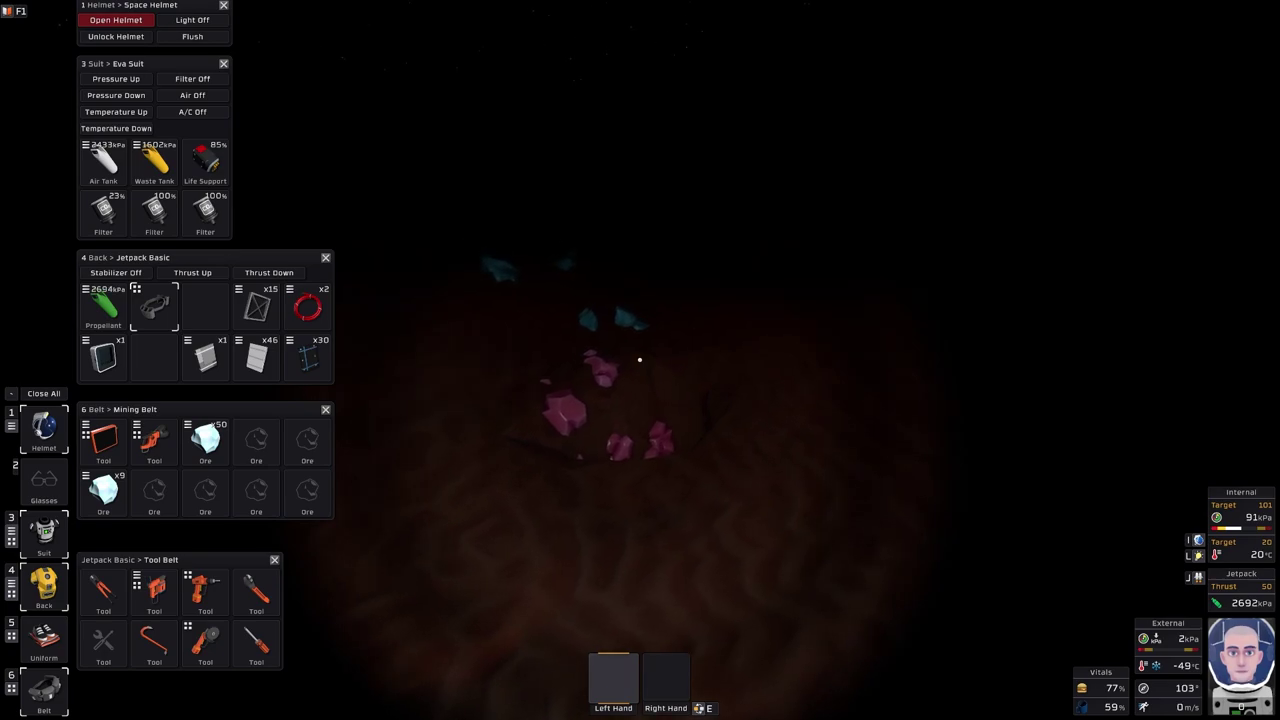
key("w")
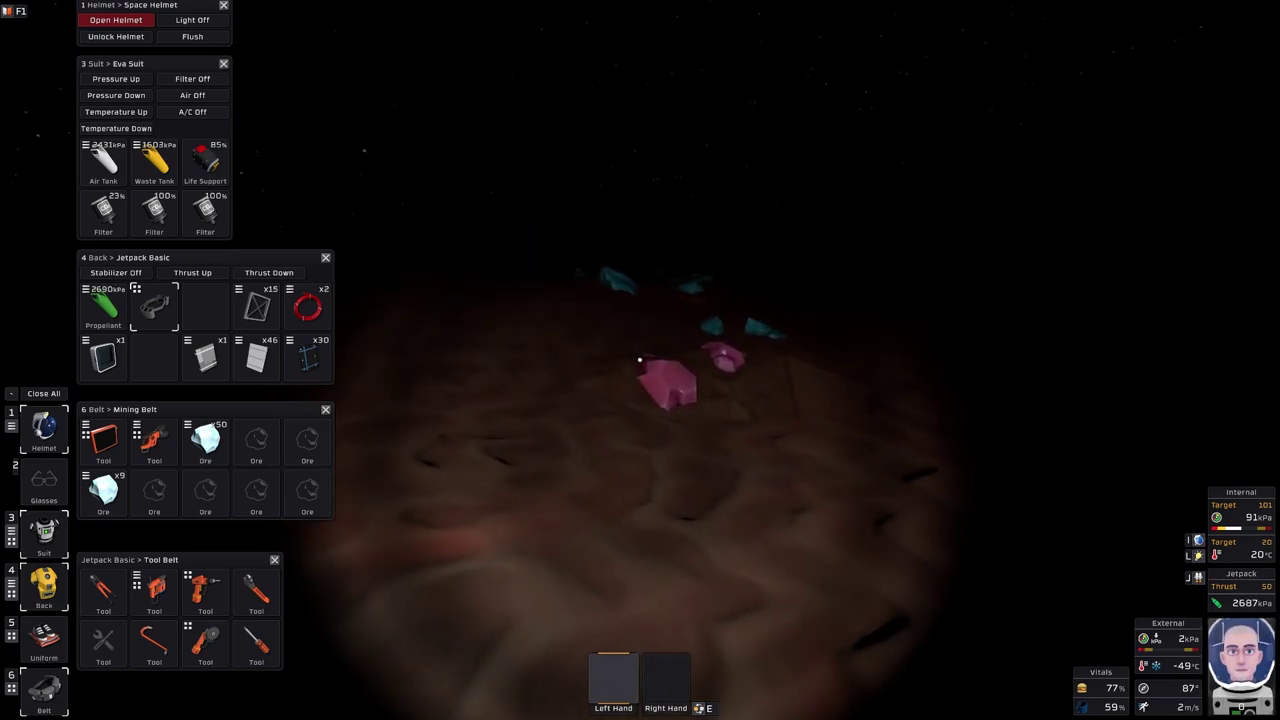
key("w")
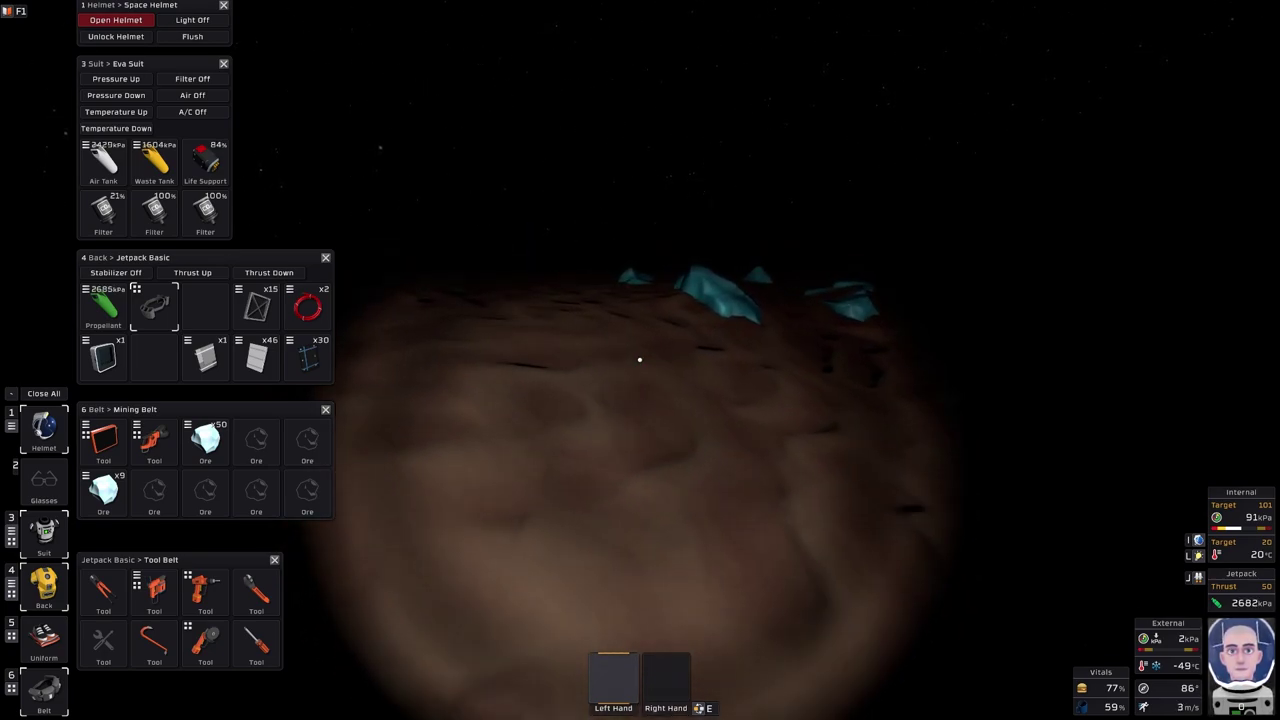
key("w")
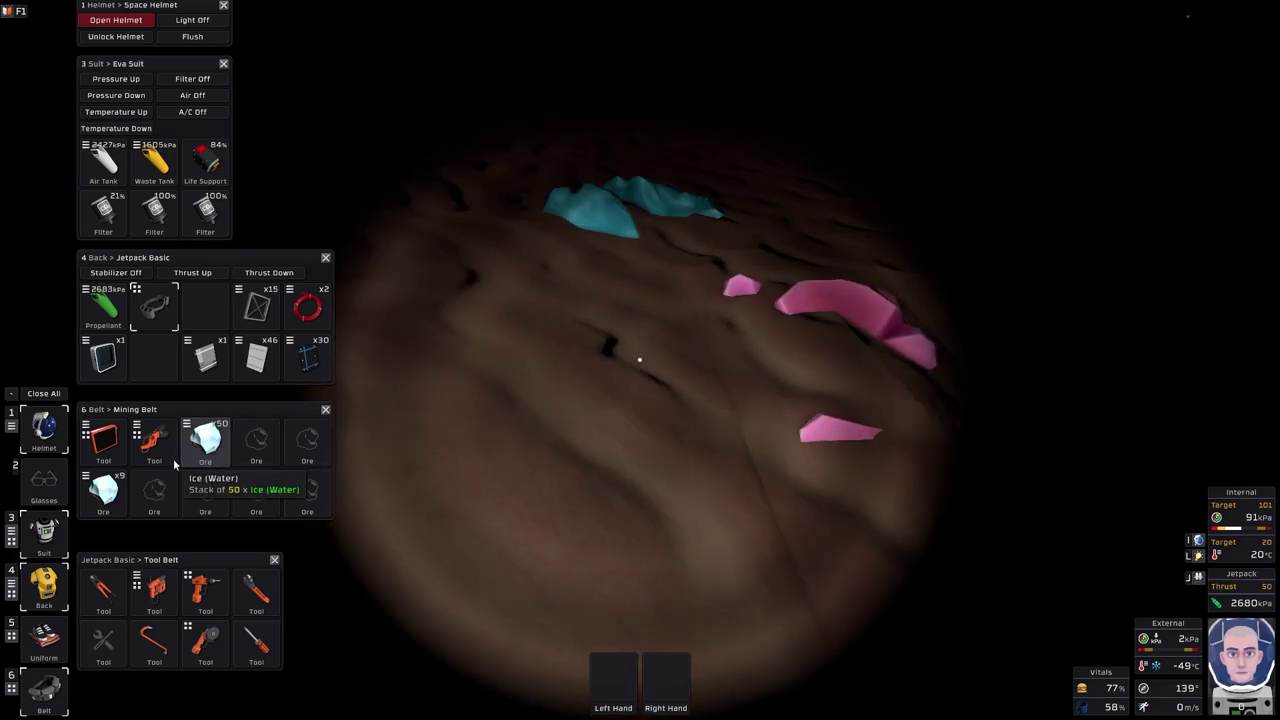
left_click_drag(154, 437, 520, 610)
left_click_drag(607, 678, 612, 680)
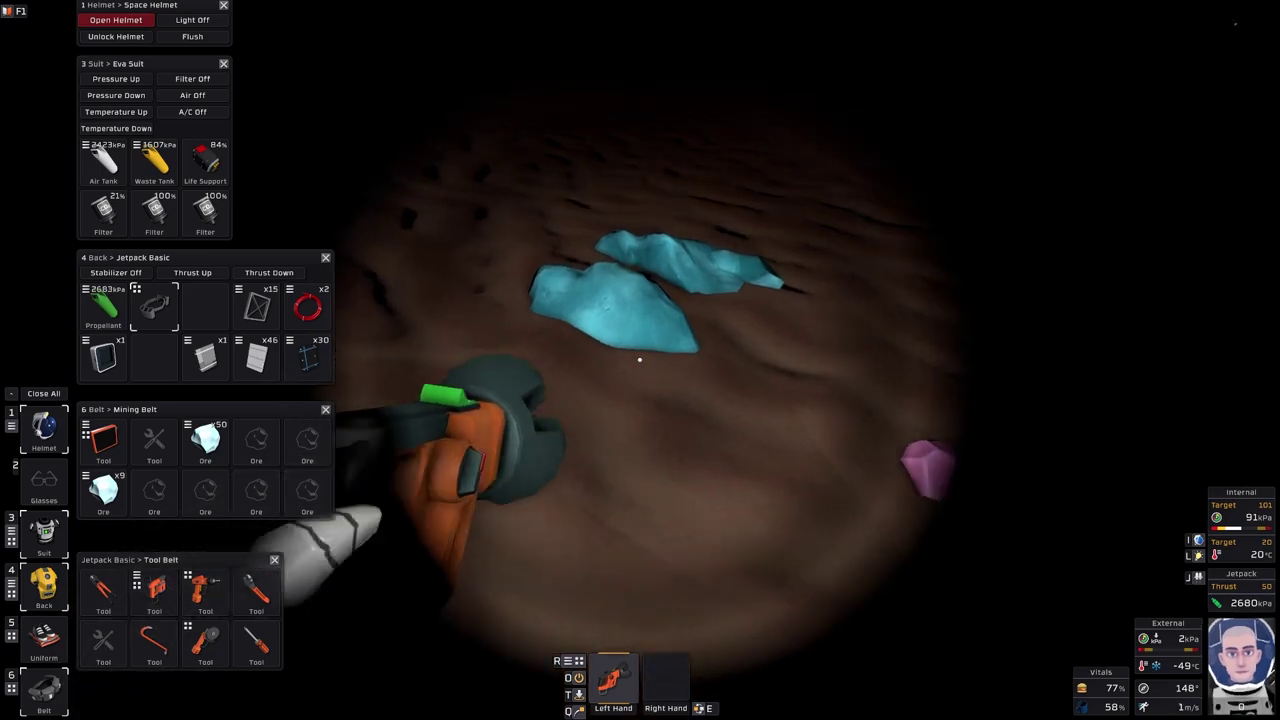
- Drill out the Oxite ice chunks, including the large one
left_click(640, 360)
left_click(640, 360)
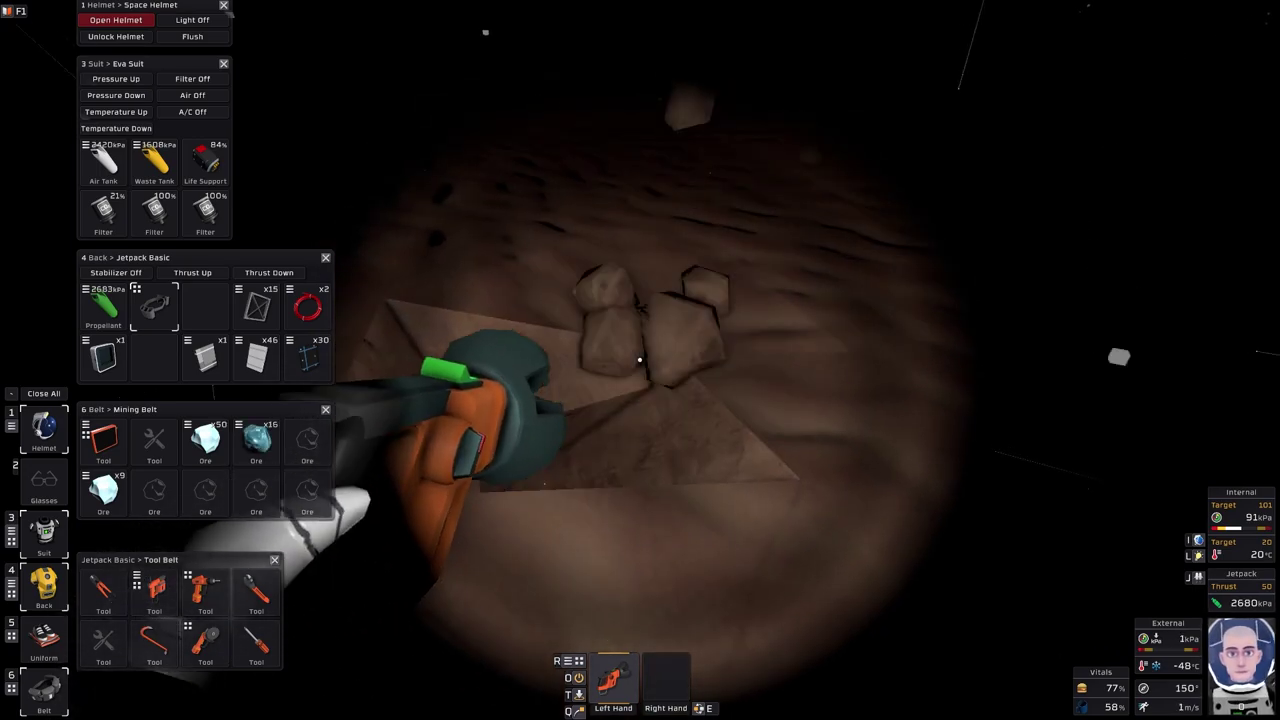
key("w")
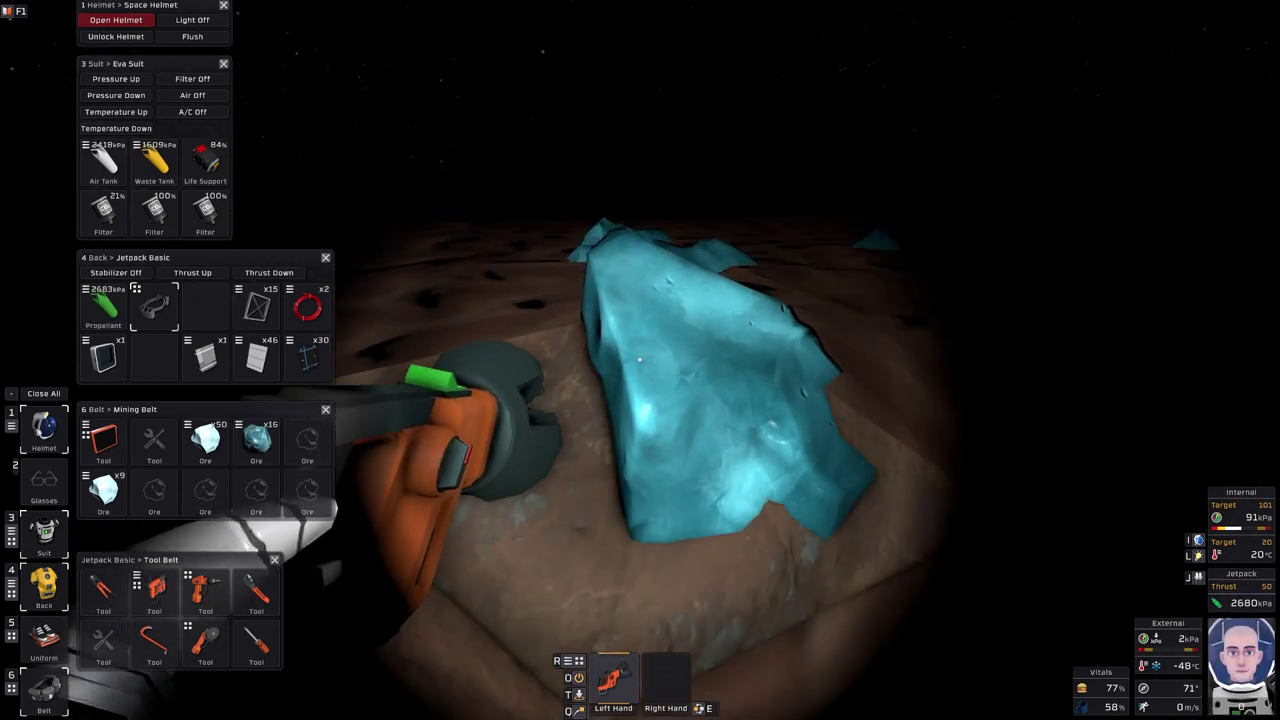
left_click(640, 360)
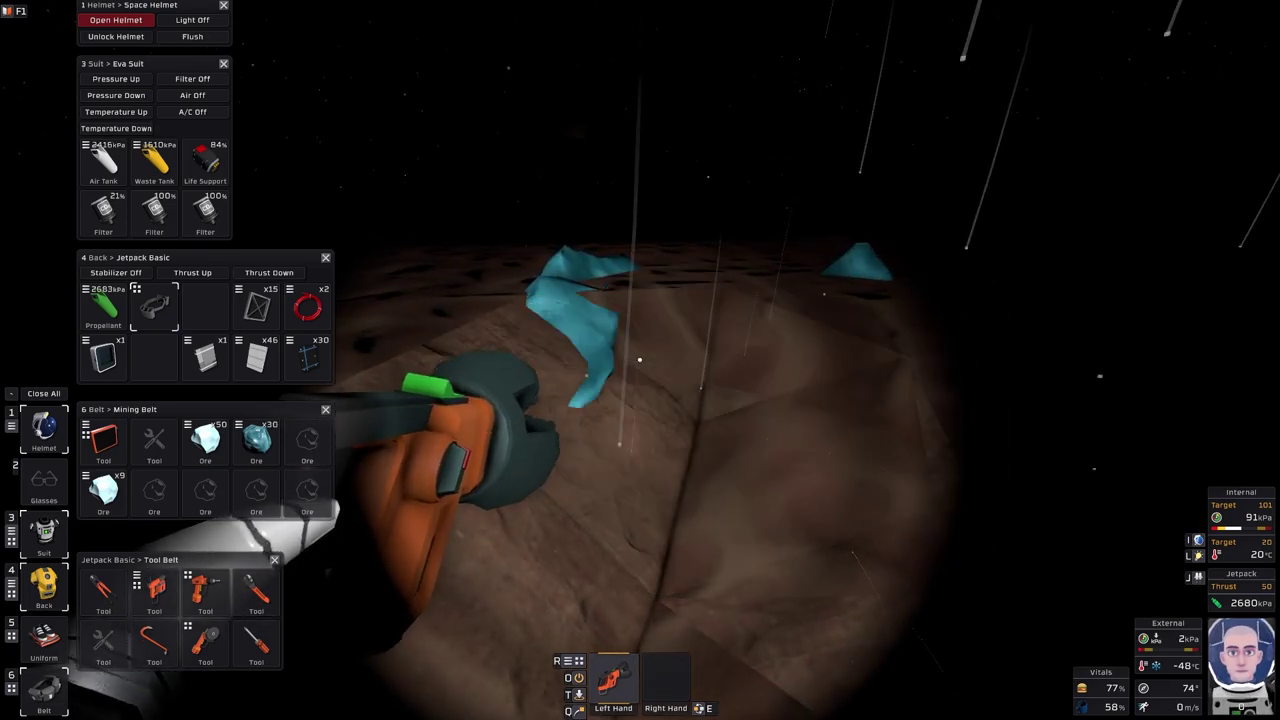
left_click(640, 360)
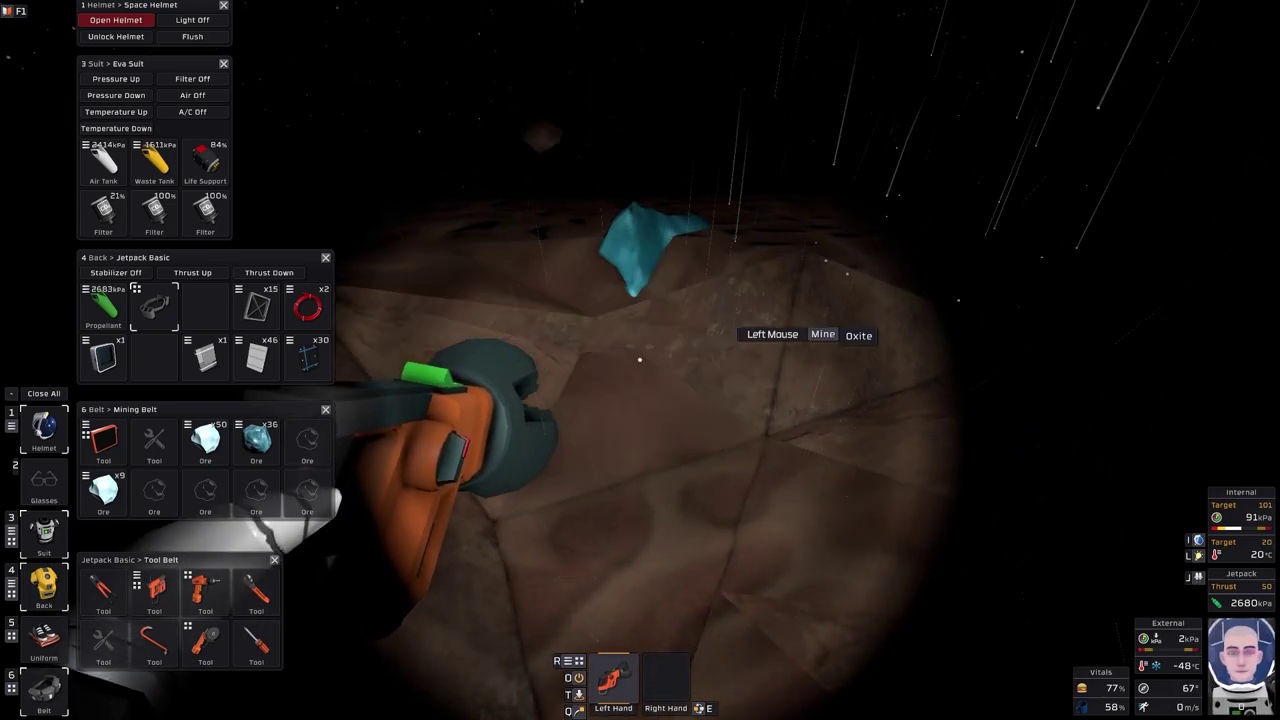
left_click(640, 360)
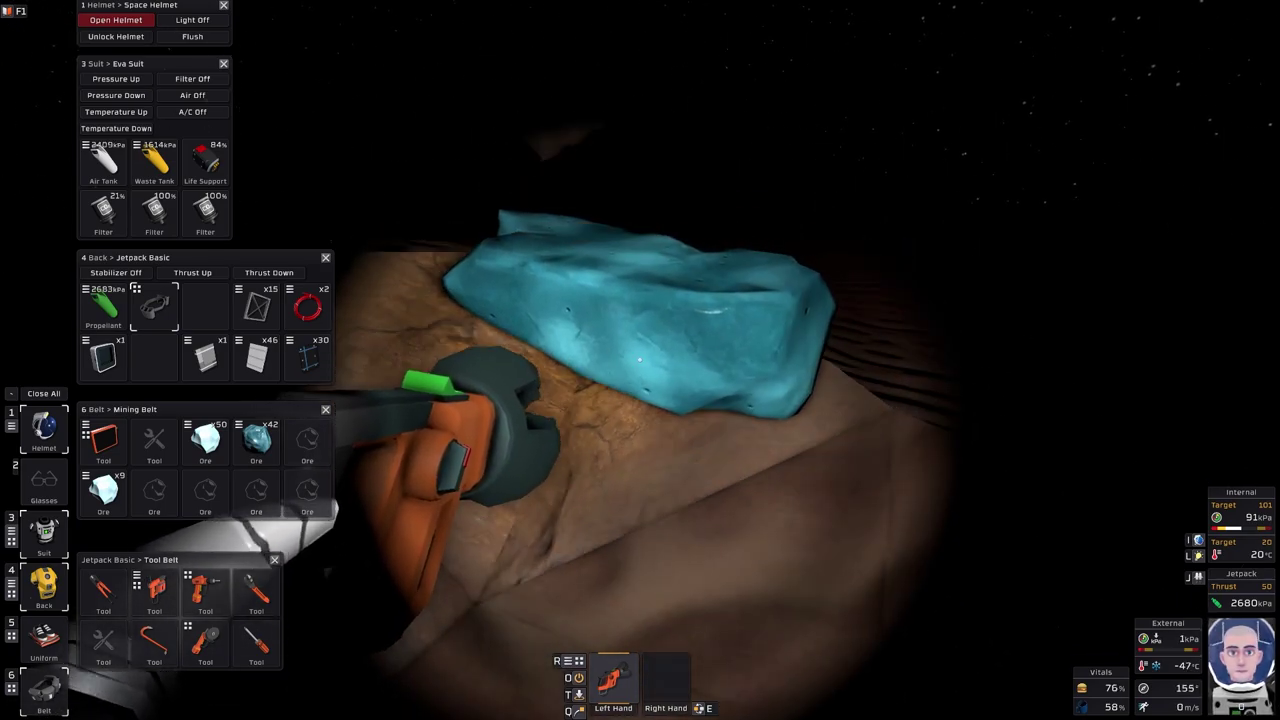
left_click(640, 360)
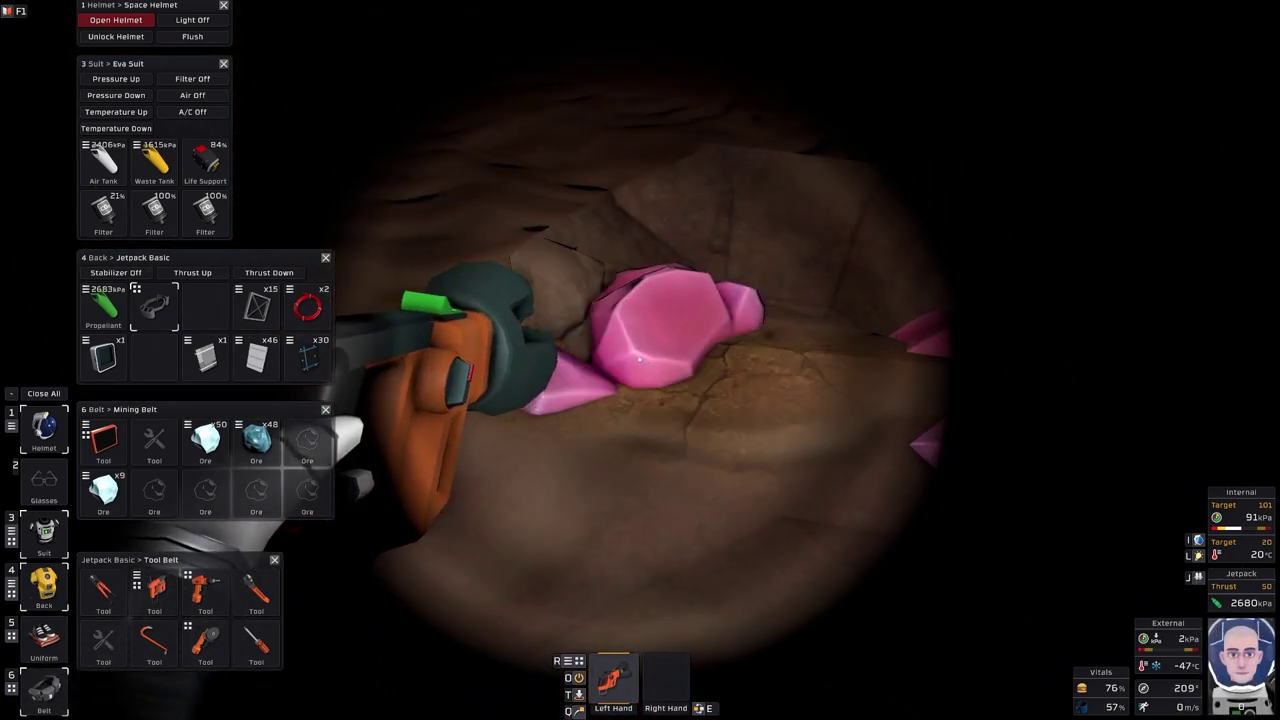
- Mine the pink Volatiles ice chunks until the belt holds 47 volatiles
left_click(640, 360)
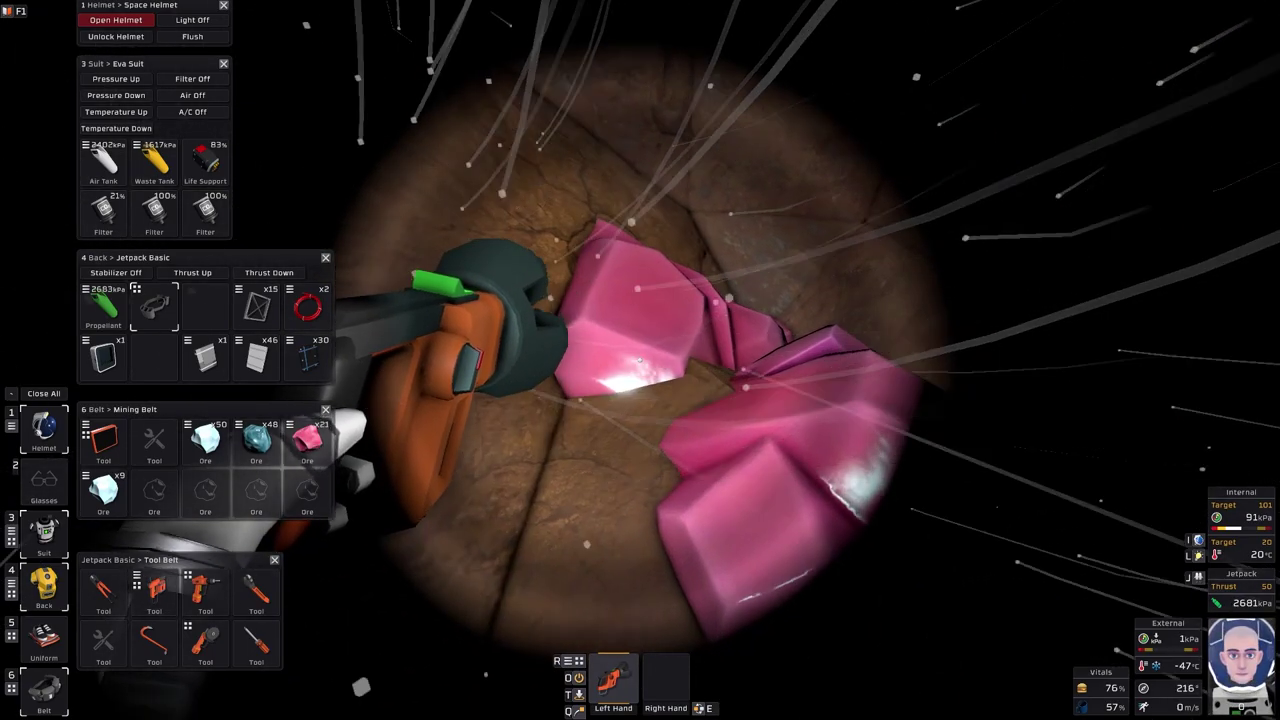
left_click(640, 360)
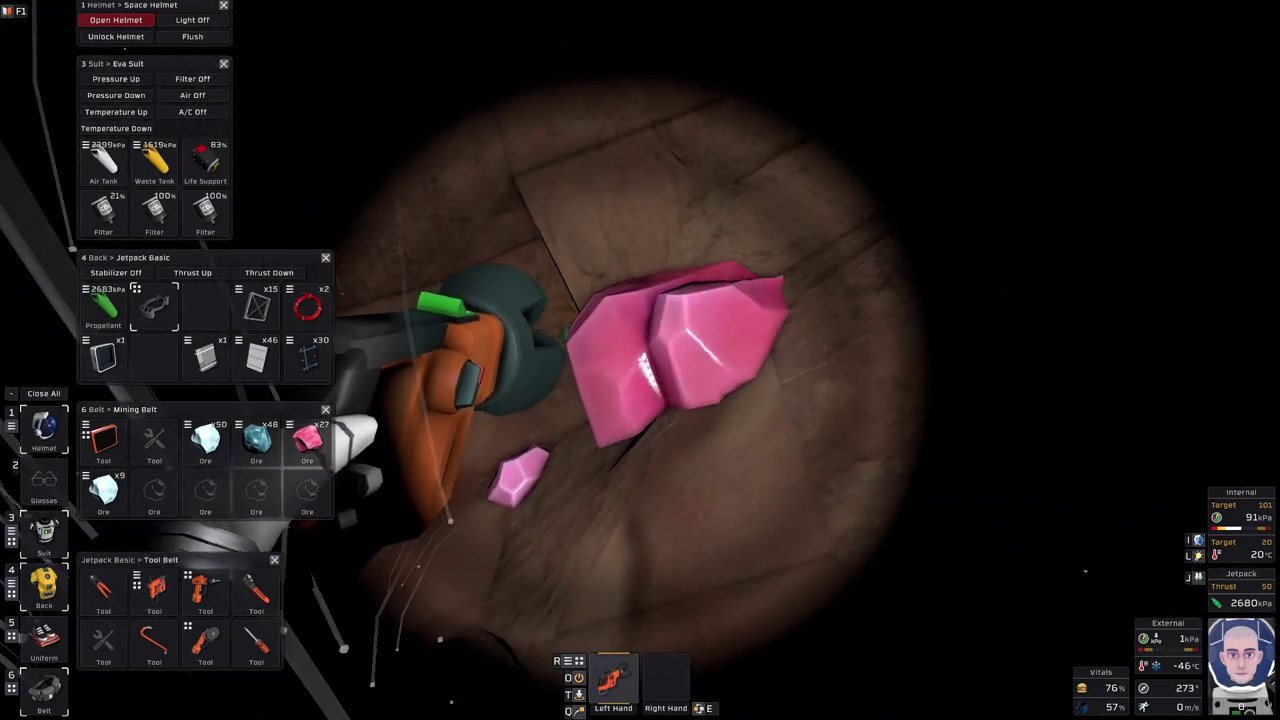
left_click(640, 360)
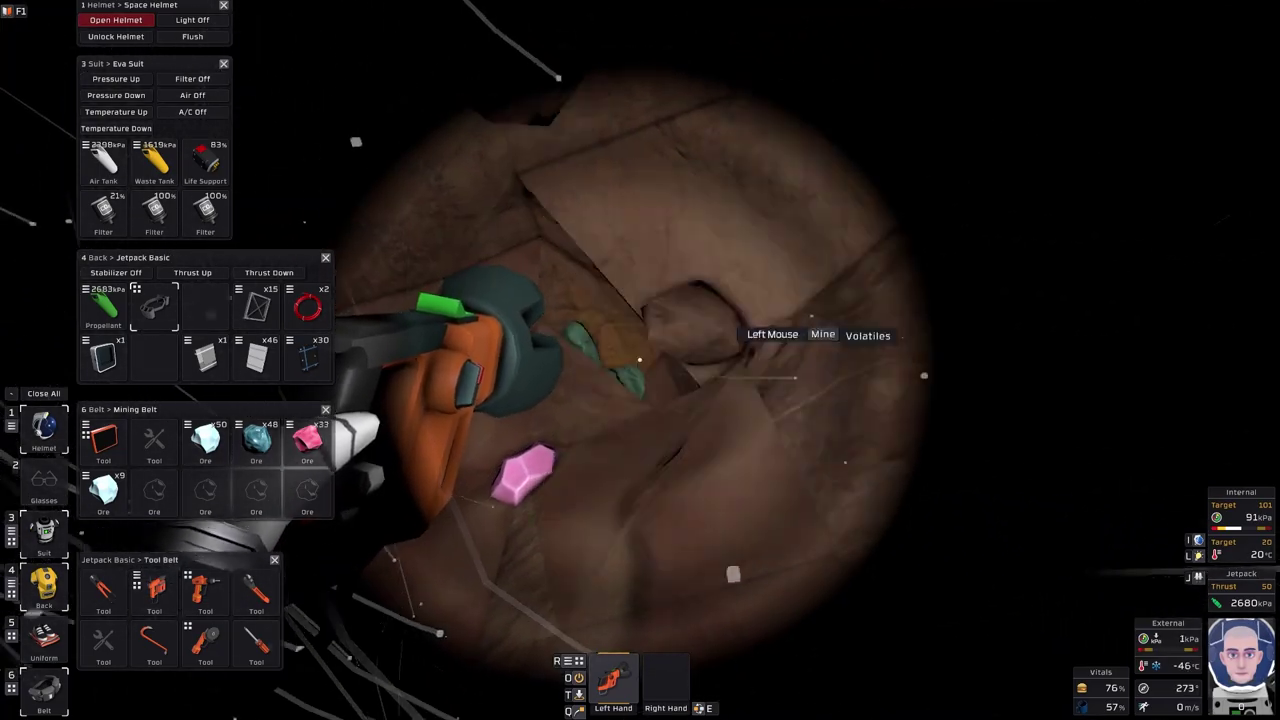
left_click(640, 360)
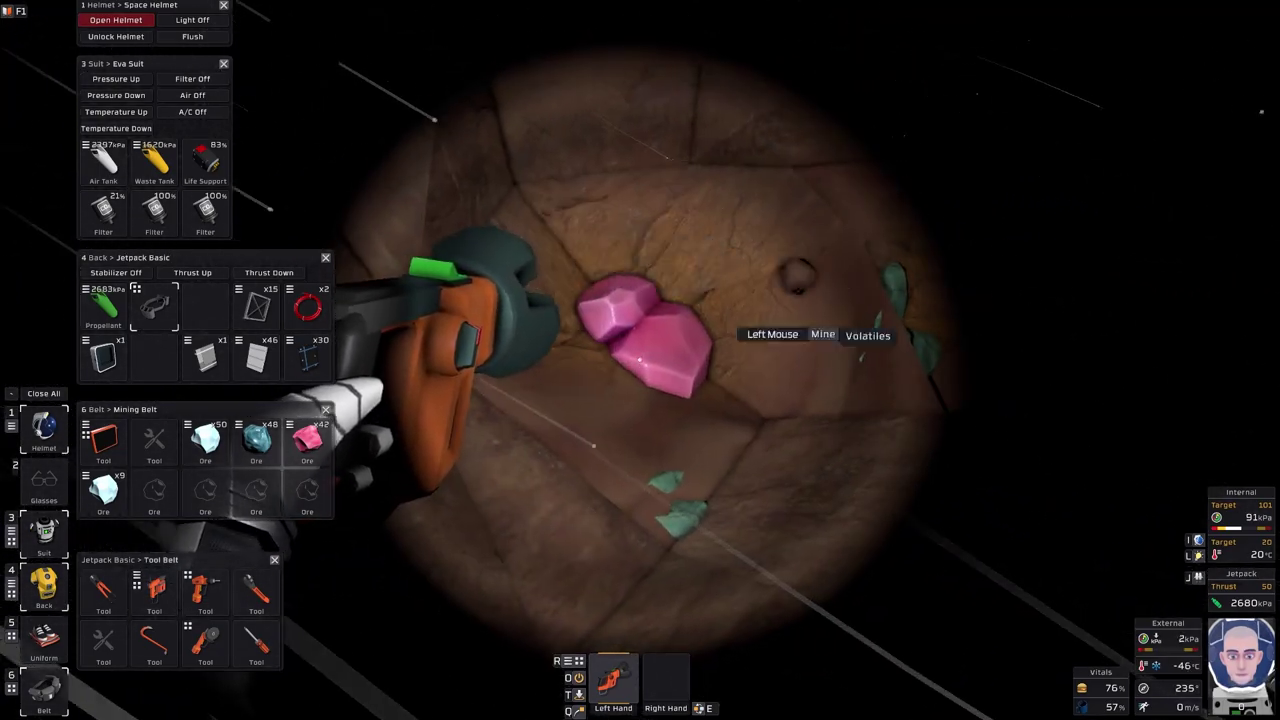
left_click(640, 360)
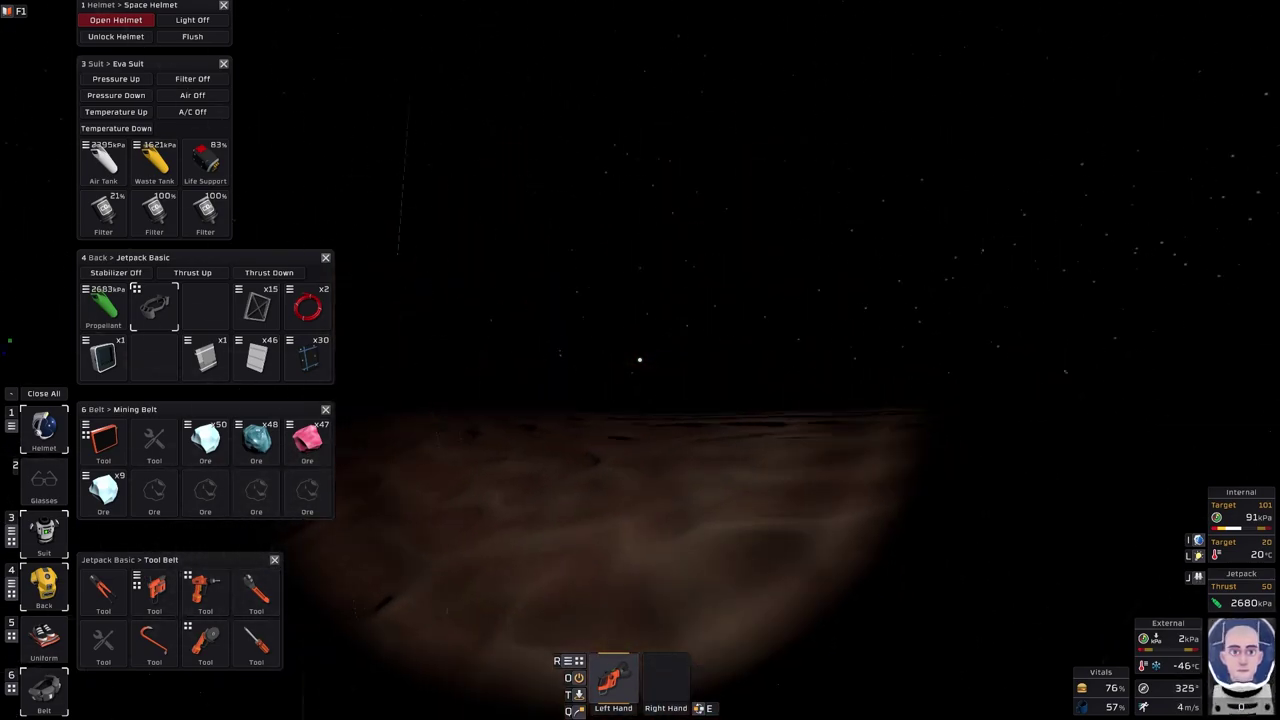
- Return to the frame platform facing the furnace and stow the mining drill in the jetpack
key("w")
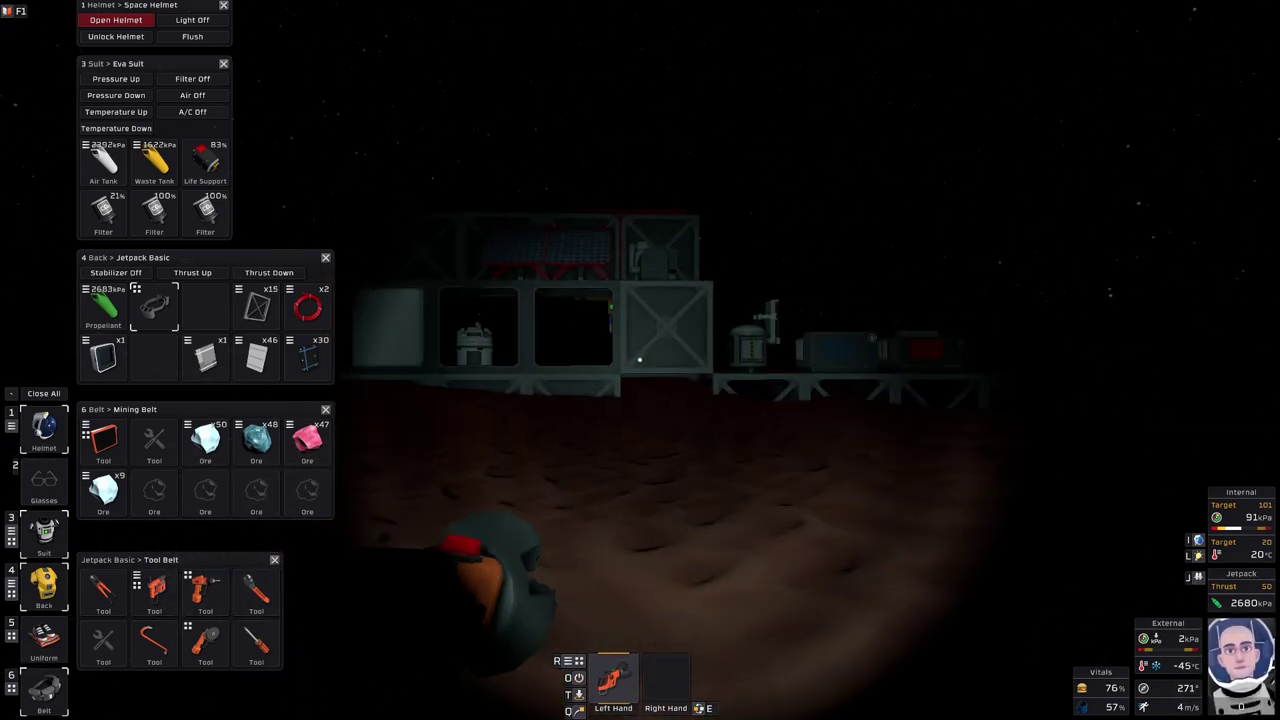
key("w")
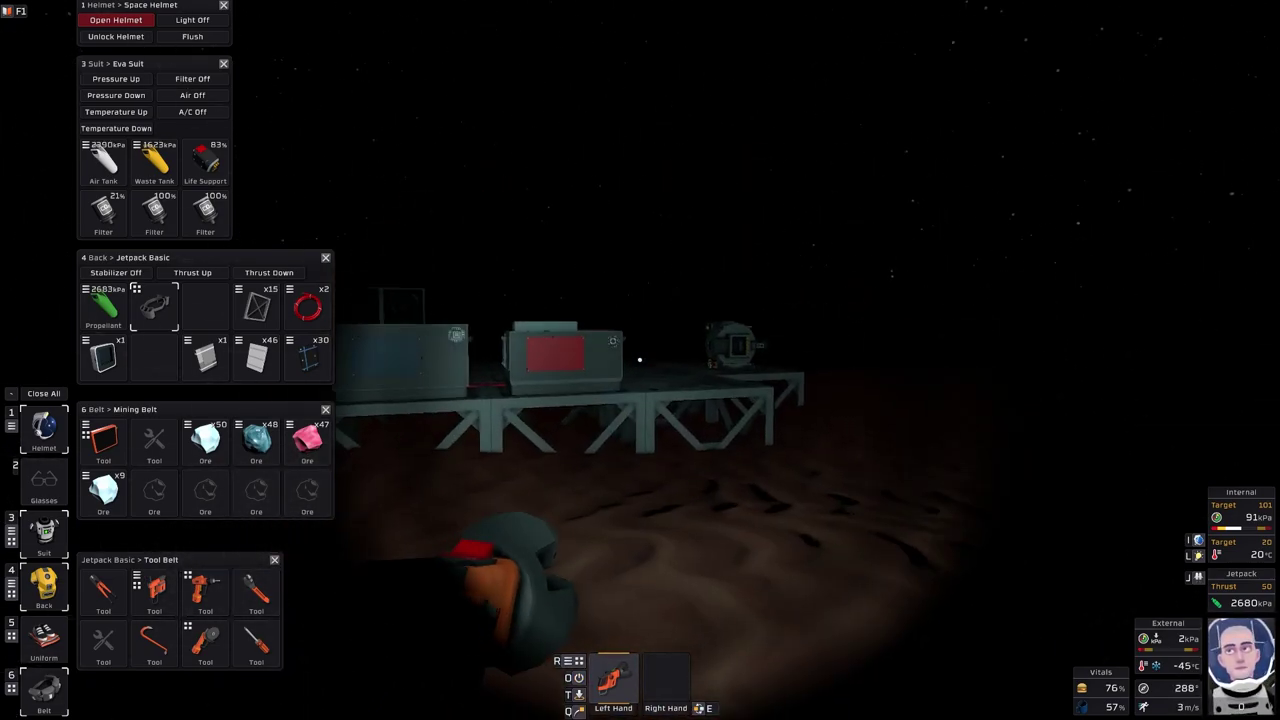
key("w")
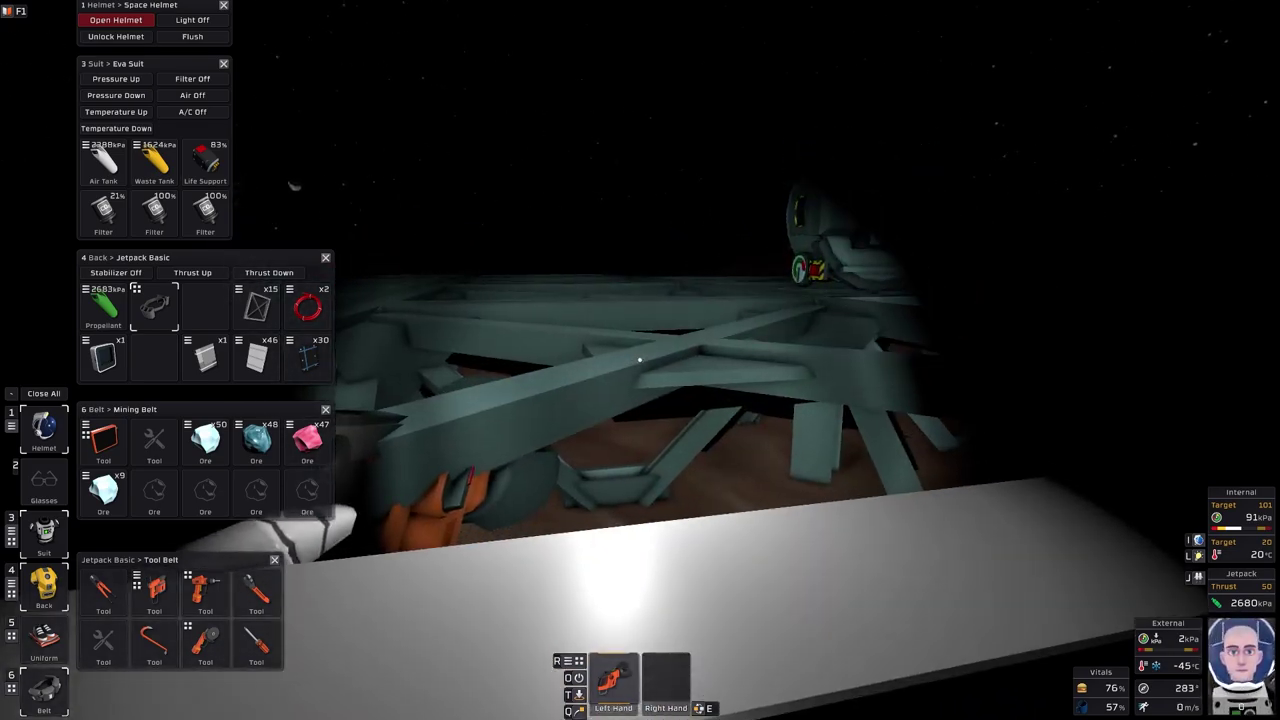
key("w")
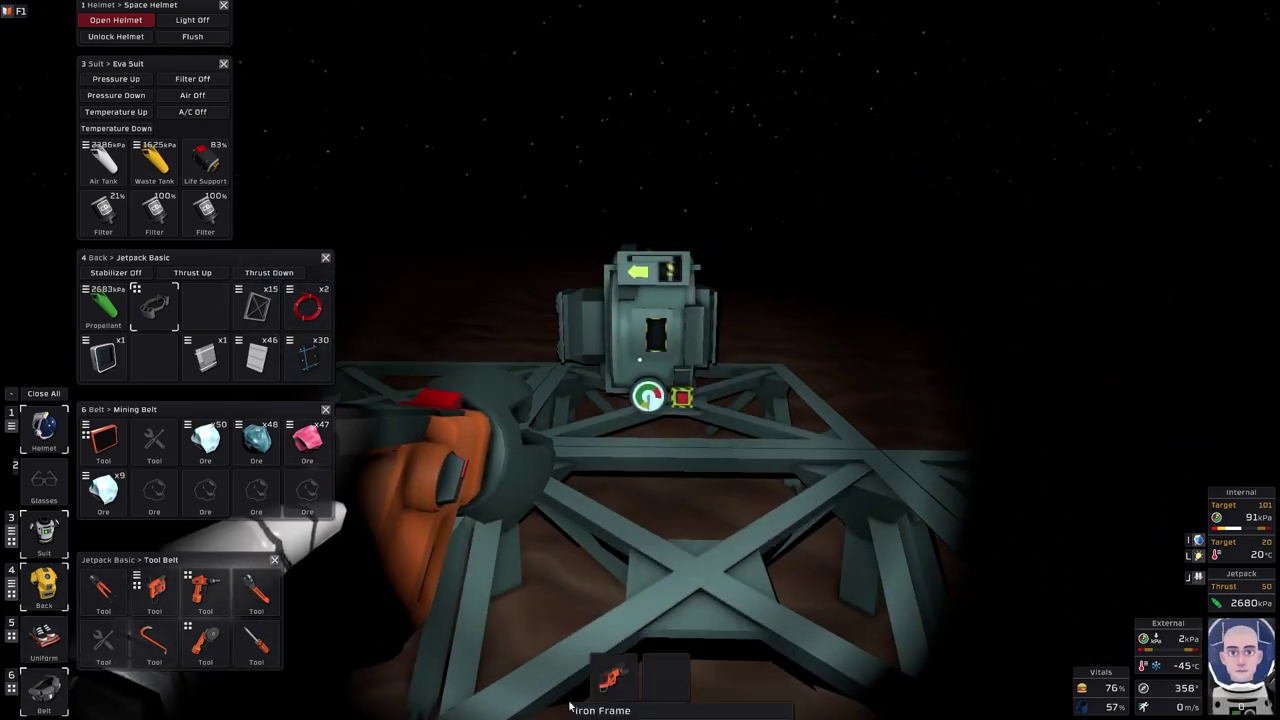
left_click_drag(601, 683, 205, 305)
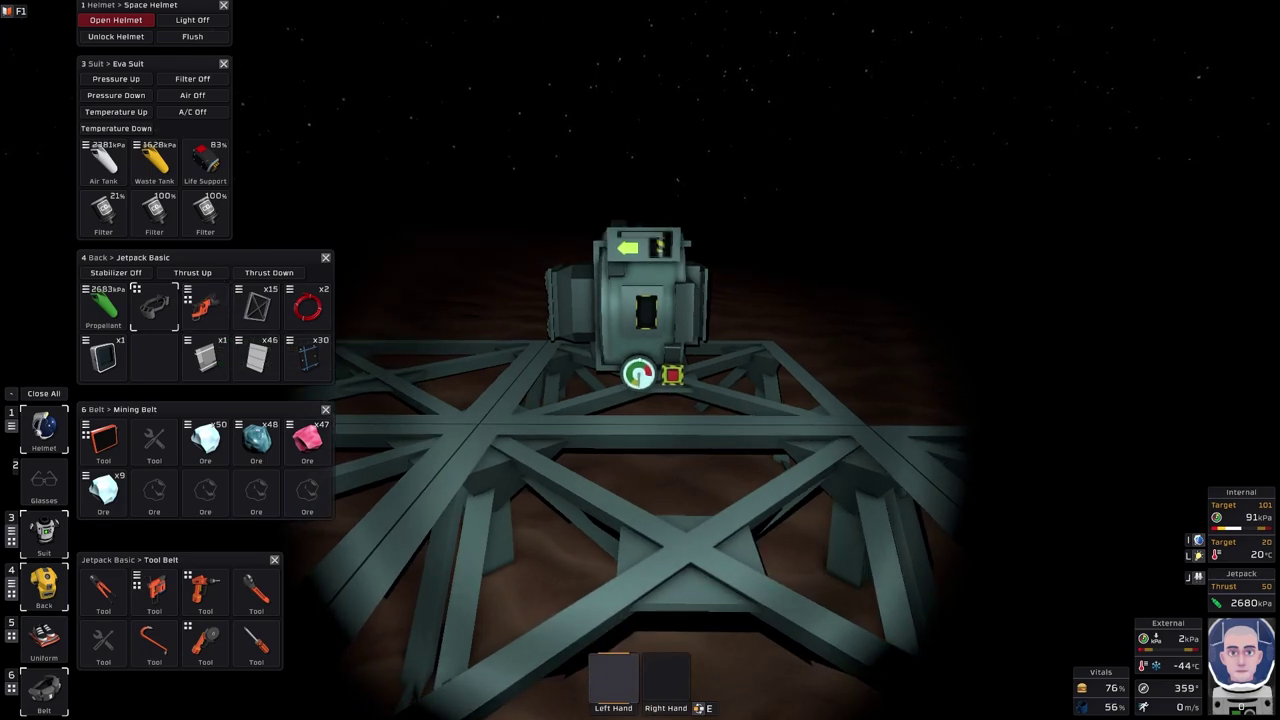
key("F1")
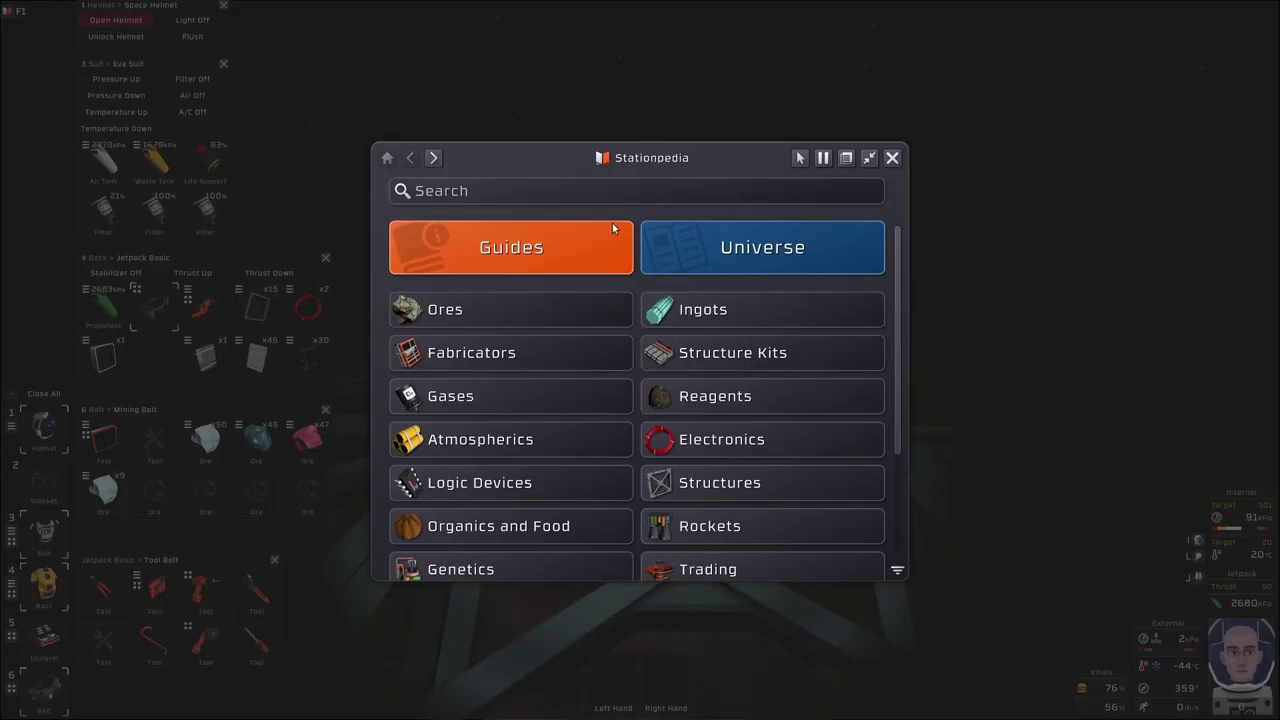
left_click(608, 192)
type("fur")
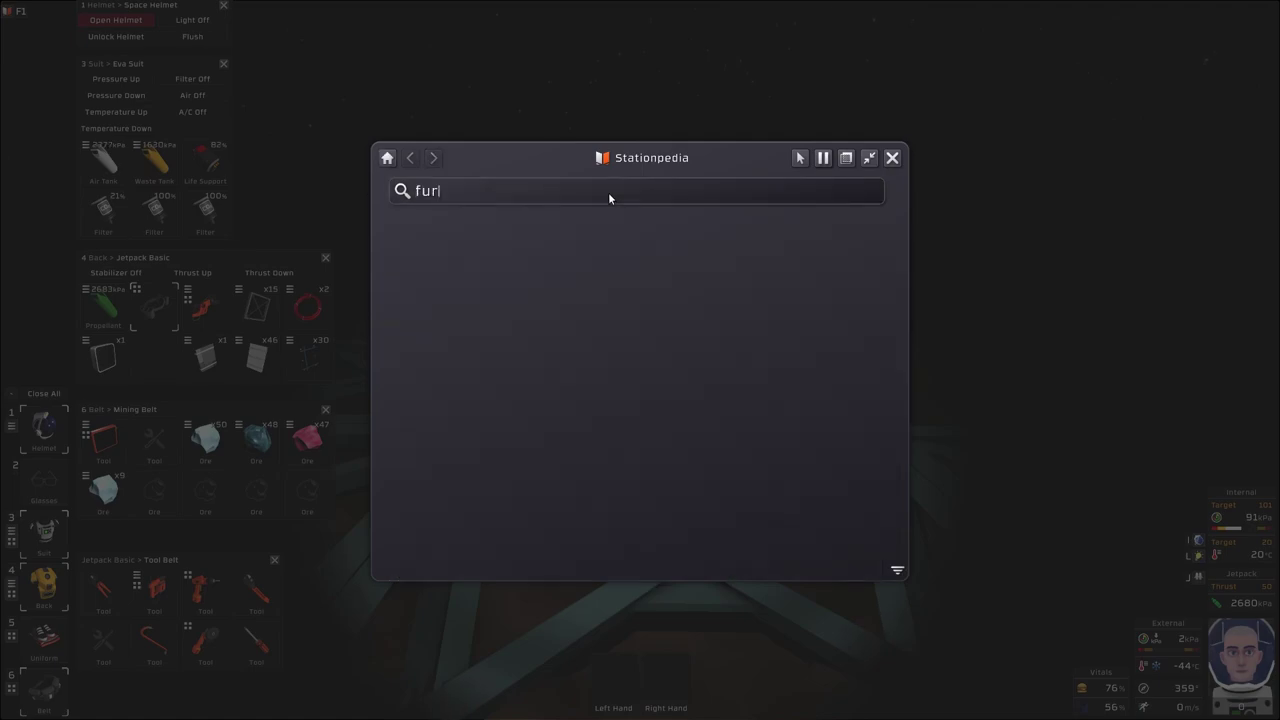
type("an")
key("BackSpace")
key("BackSpace")
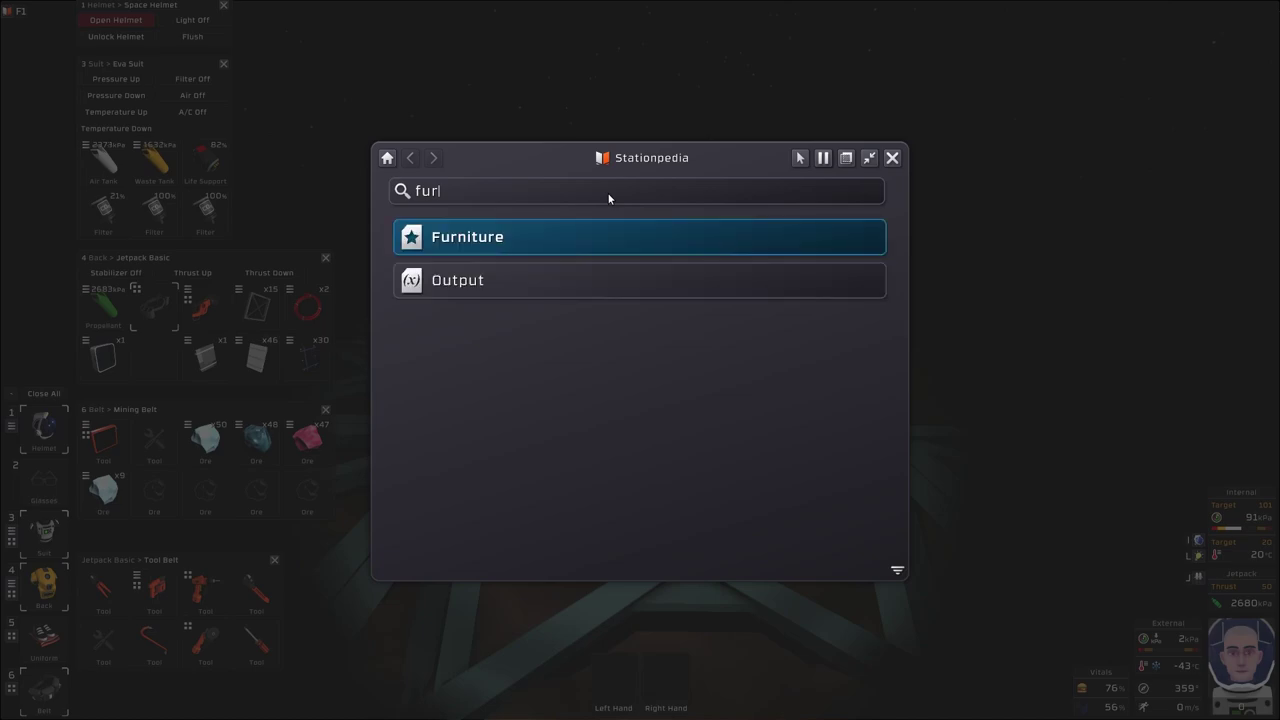
type("n")
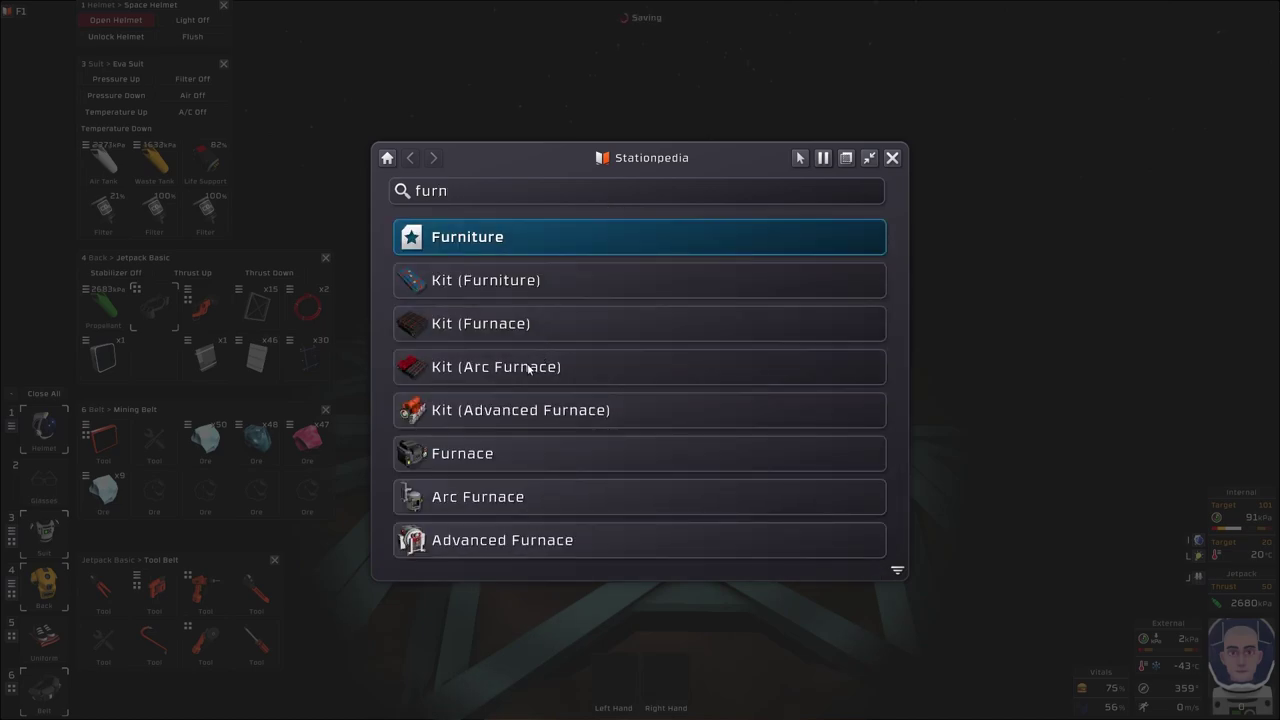
left_click(528, 368)
scroll(560, 429, "down", 2)
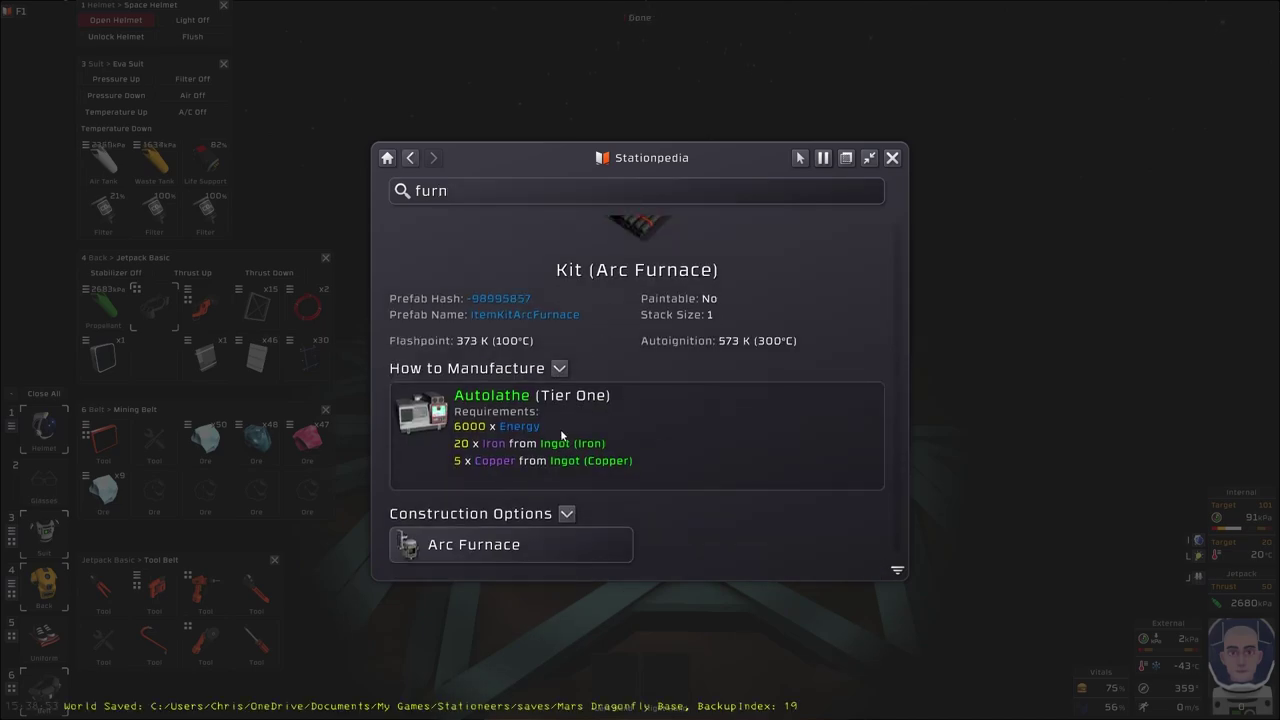
scroll(519, 474, "up", 2)
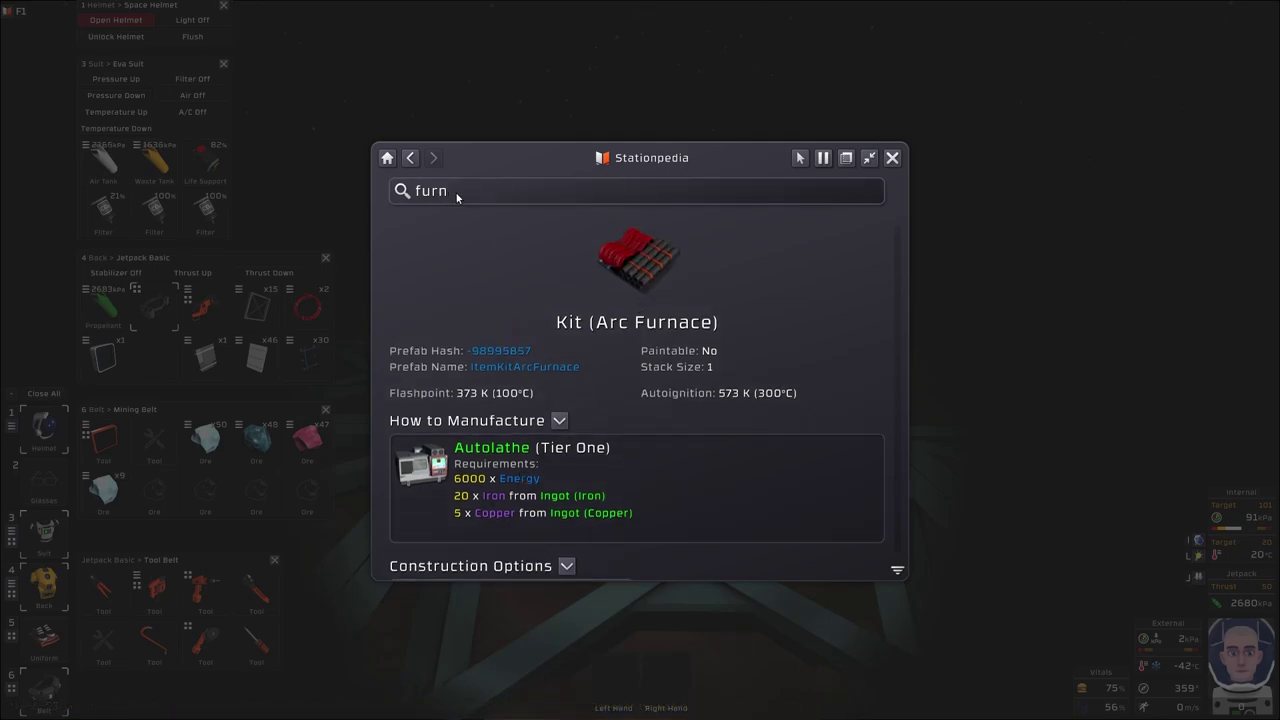
left_click(410, 158)
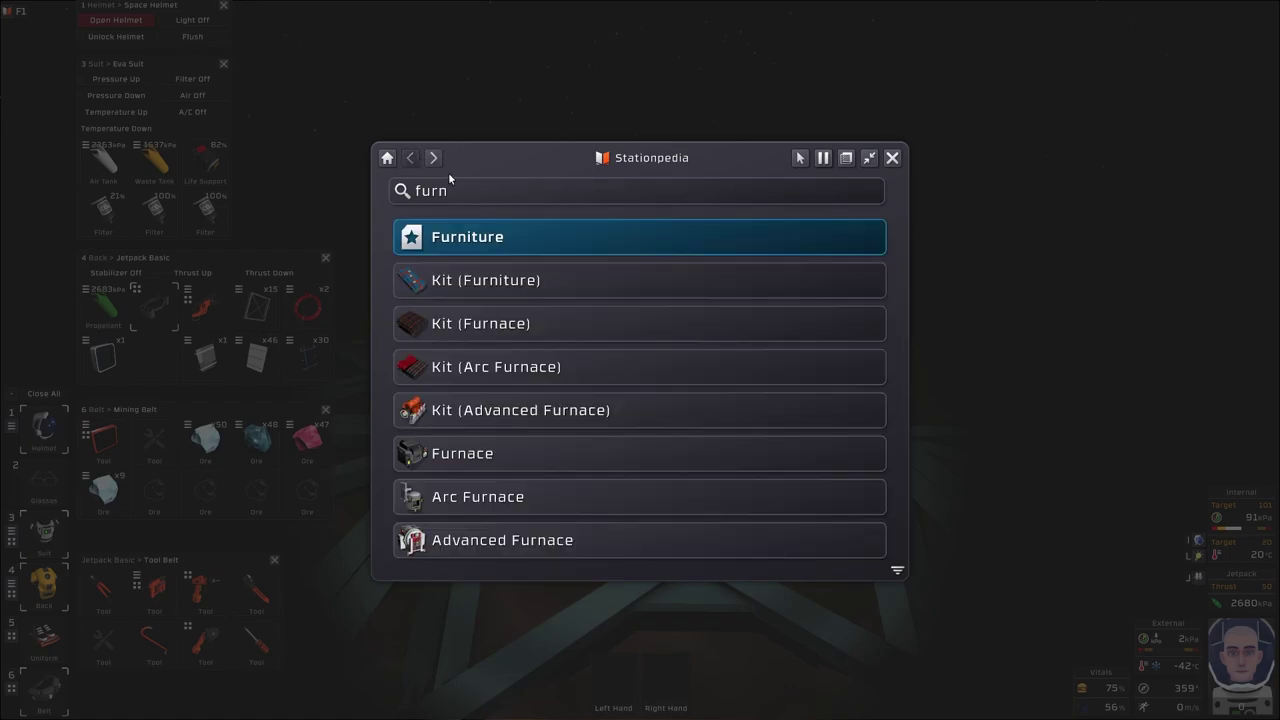
left_click(514, 460)
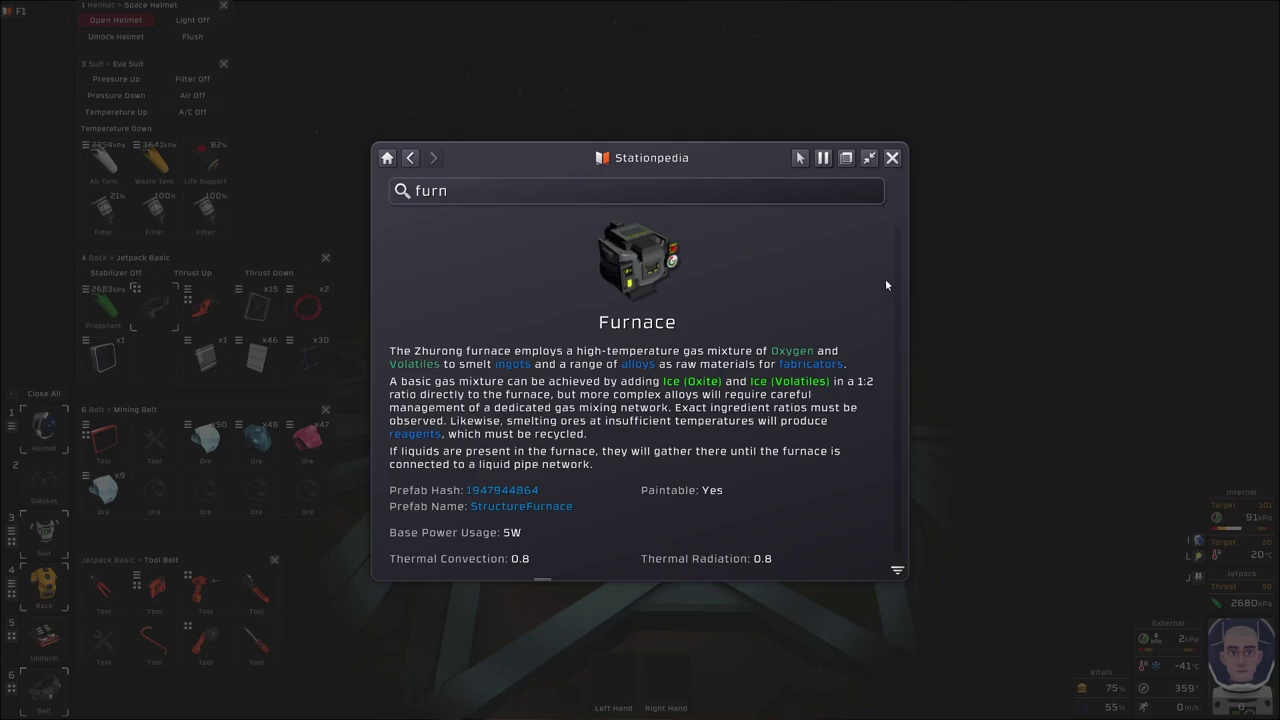
left_click(893, 157)
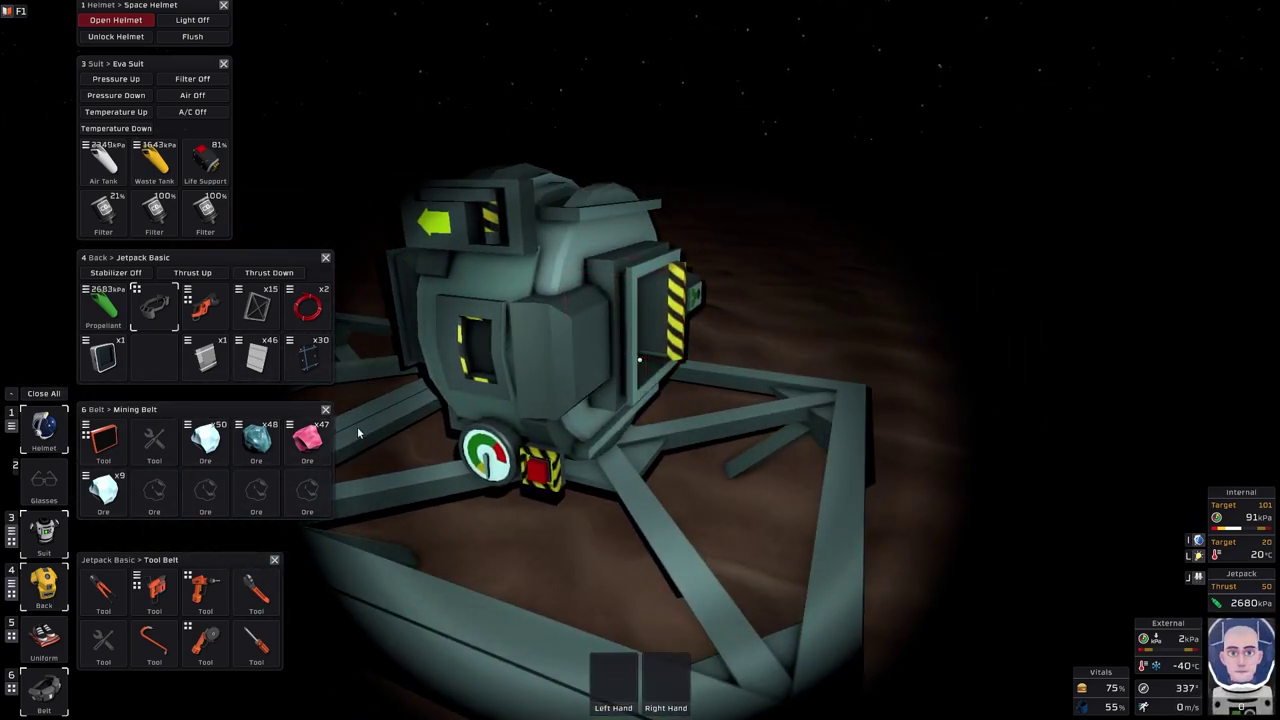
- Take Ice (Oxite) from the mining belt and insert four into the furnace
left_click(256, 437)
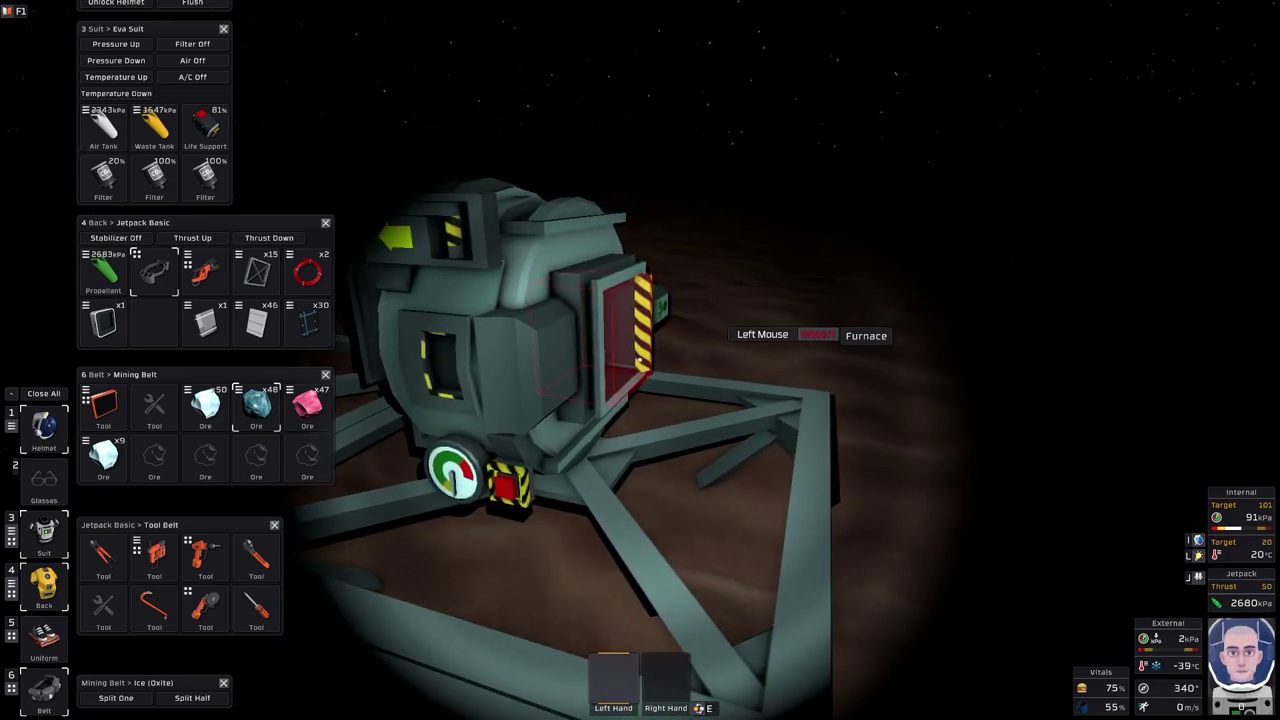
left_click(640, 360)
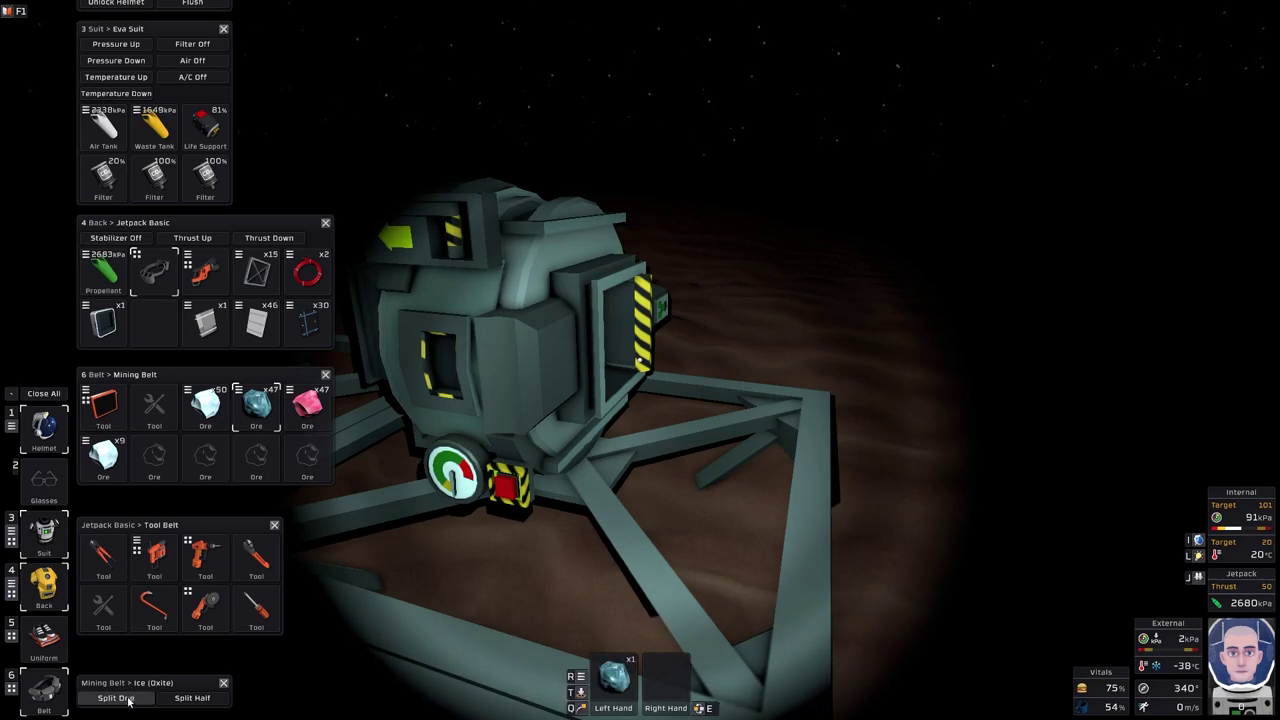
key("alt")
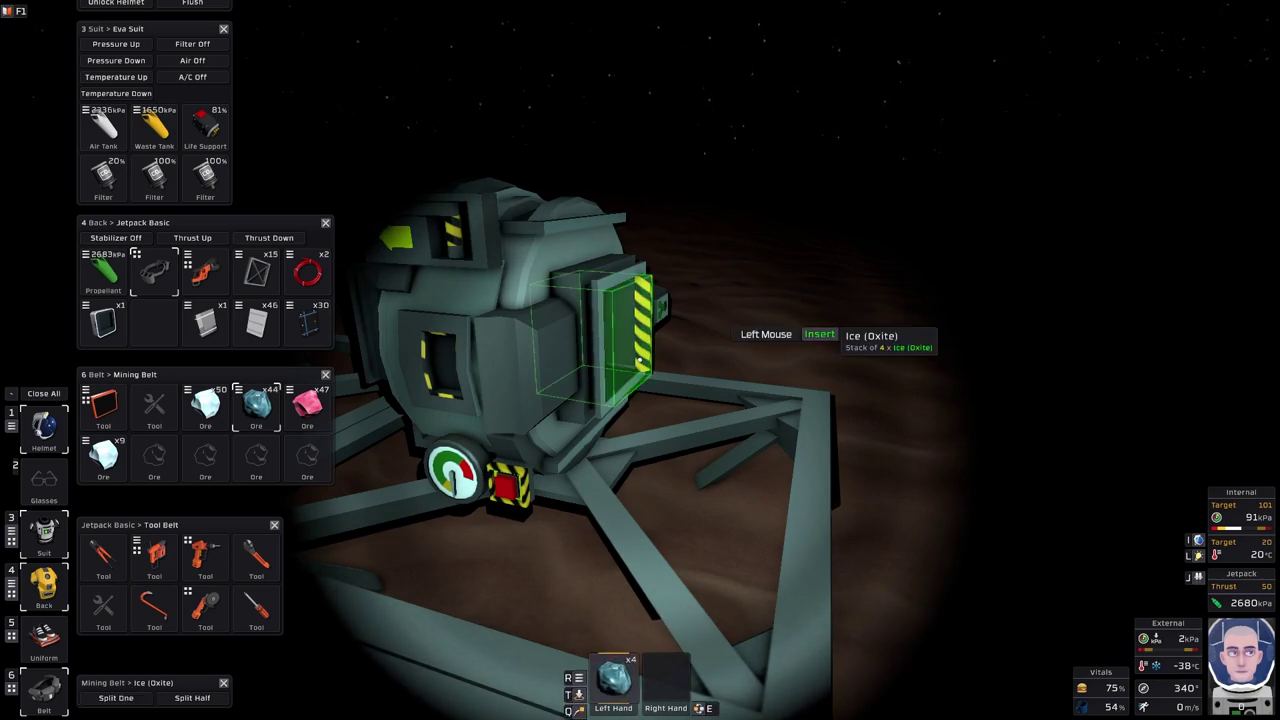
left_click(640, 360)
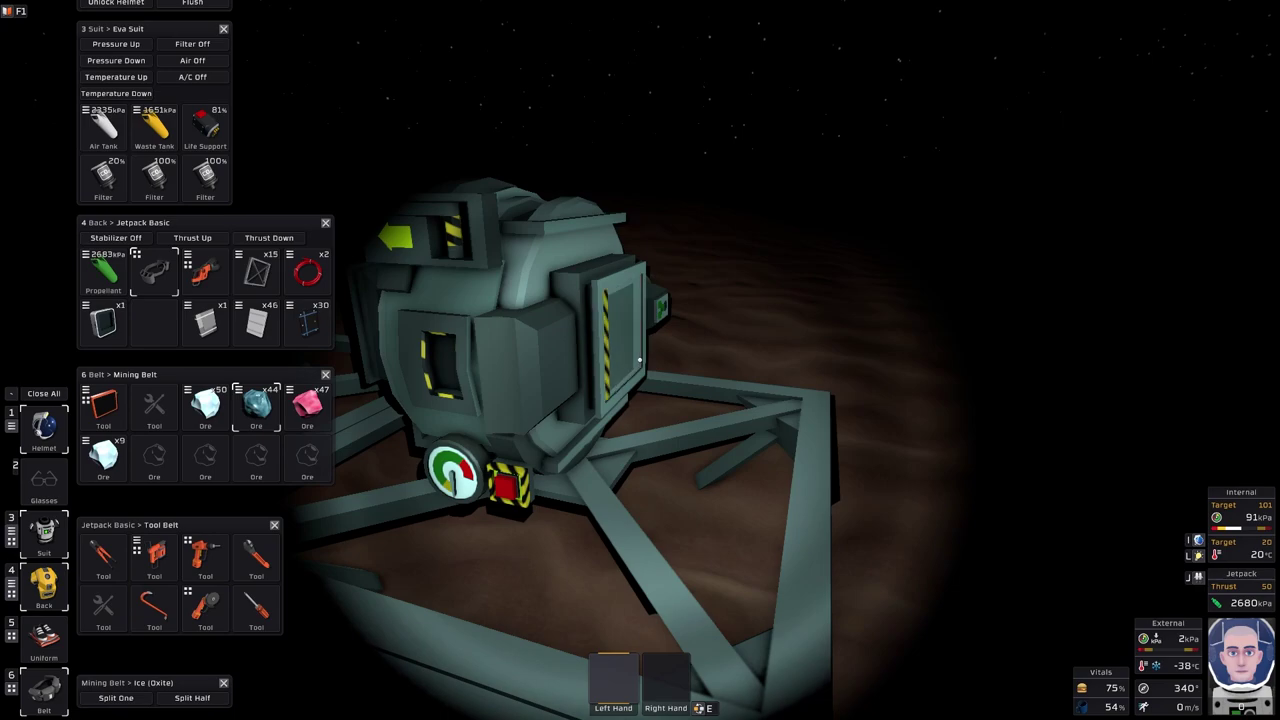
- Feed eight Ice (Volatiles) into the furnace, returning spare ice to the mining belt
left_click(307, 404)
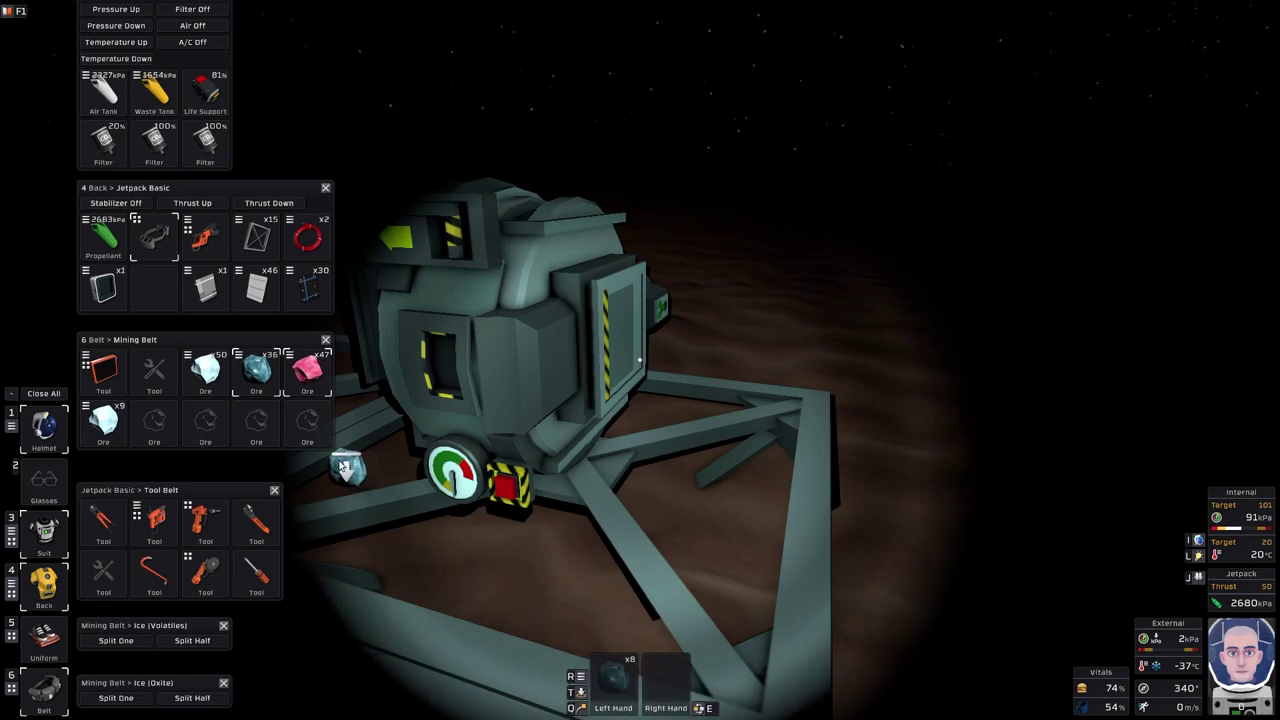
left_click_drag(613, 680, 256, 370)
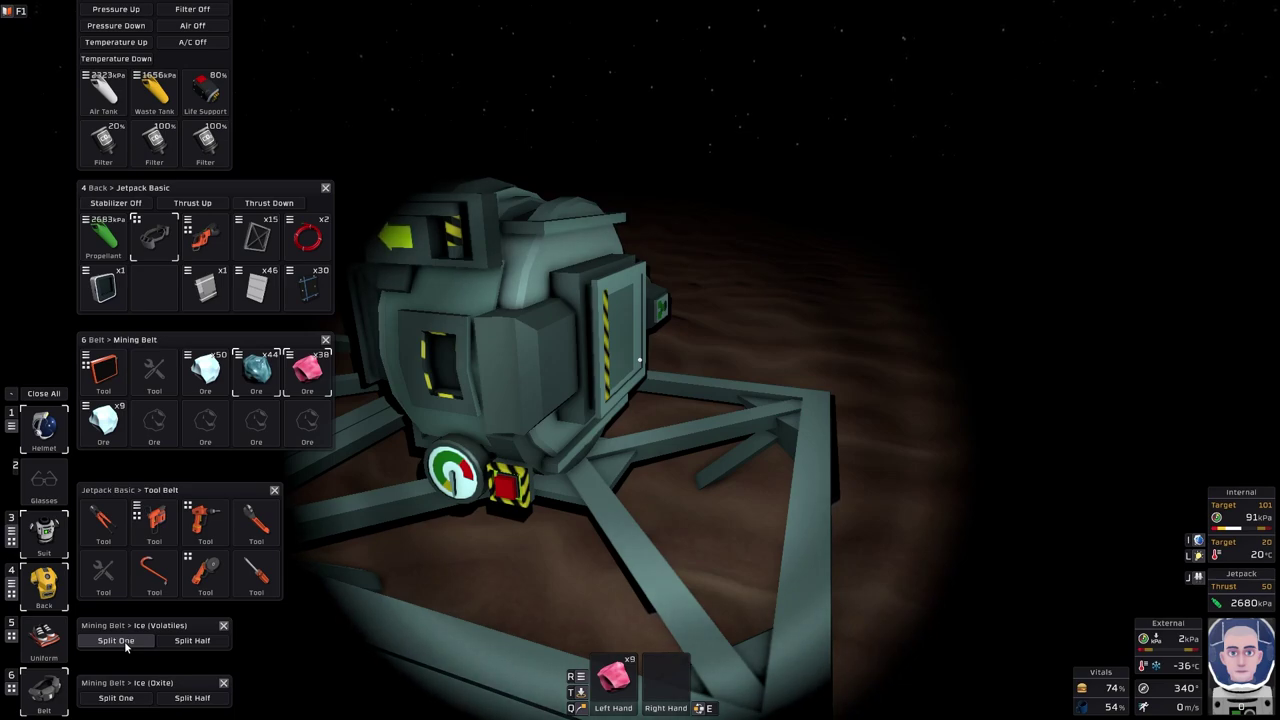
left_click_drag(613, 680, 307, 370)
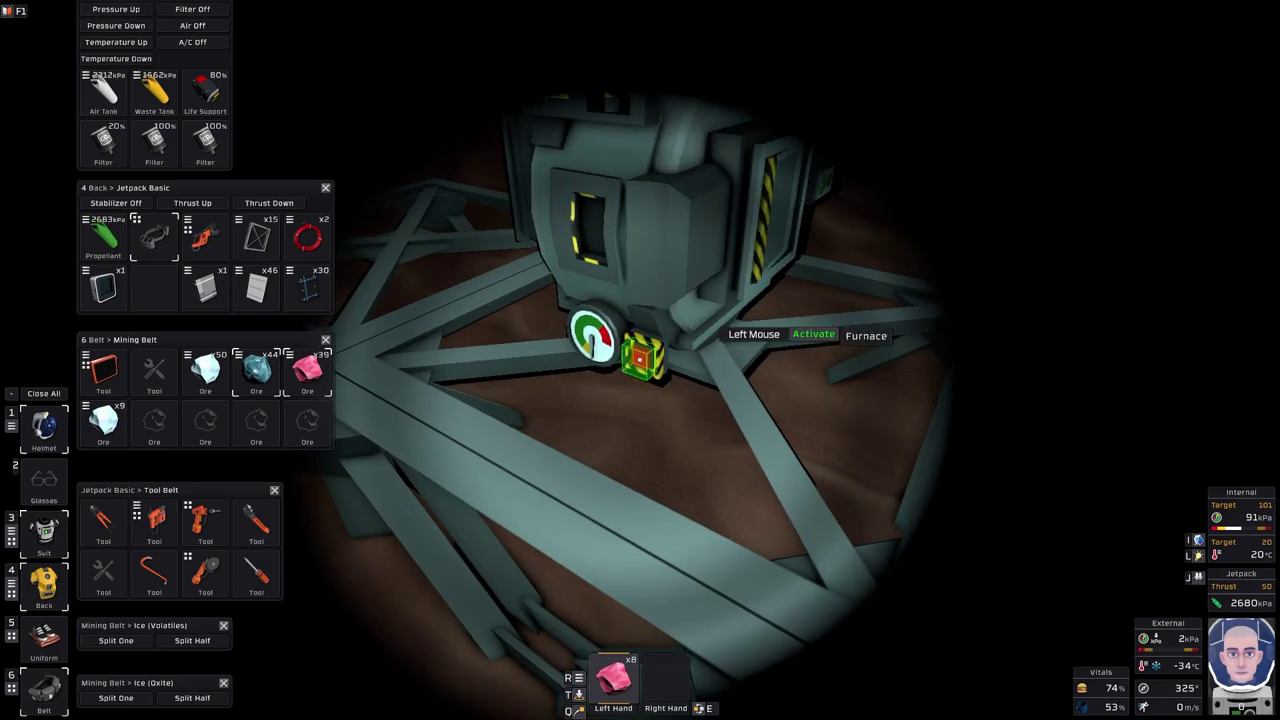
left_click(640, 360)
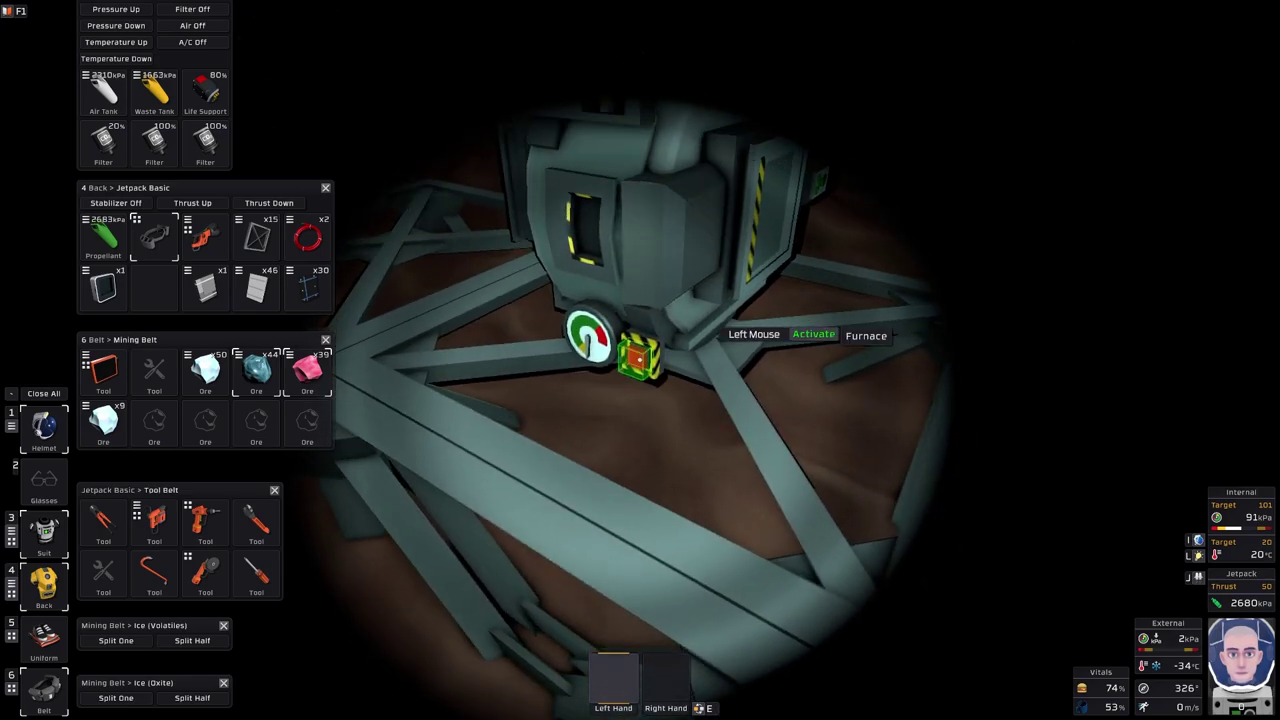